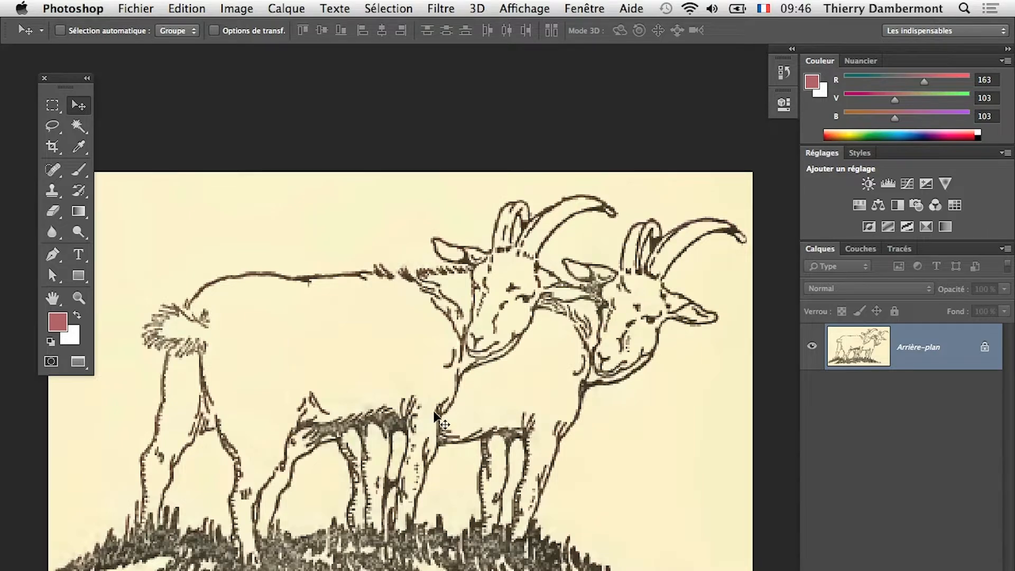
# Save the goat drawing in Photoshop format as Public_Domain_Goat_Drawing.psd in the "le 20 février 2014" folder
pyautogui.click(136, 7)
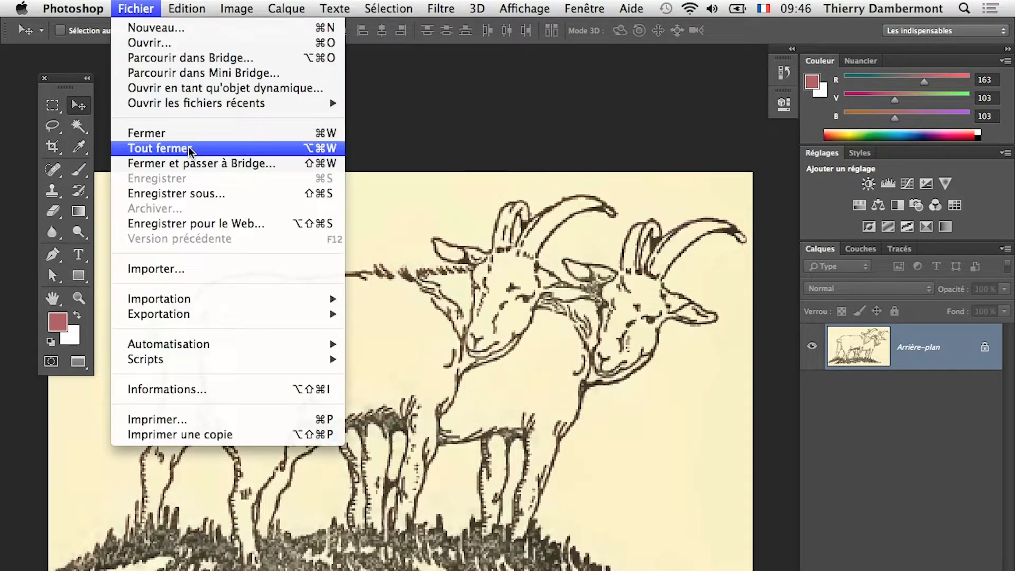
pyautogui.click(201, 197)
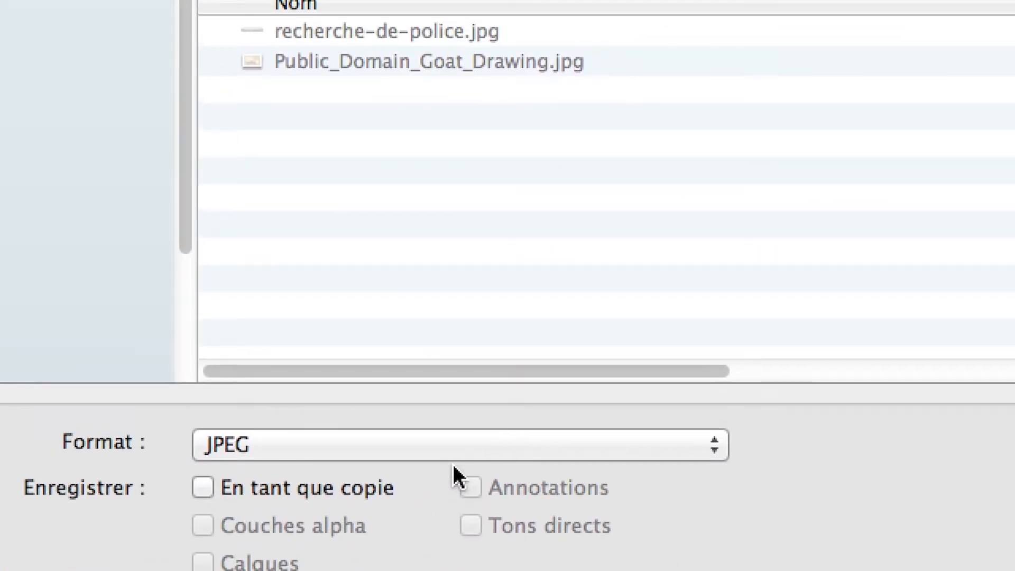
pyautogui.click(453, 465)
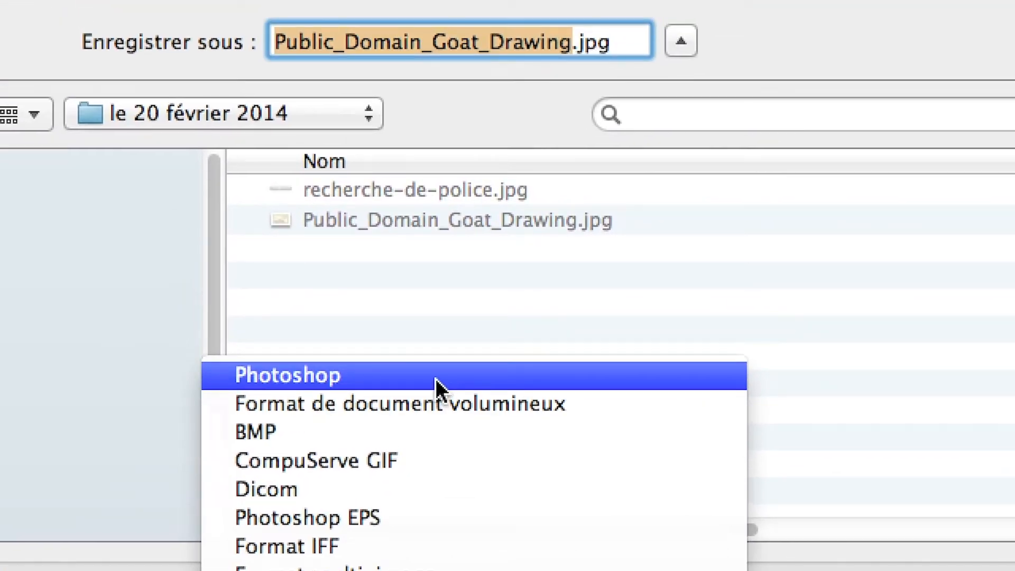
pyautogui.click(411, 232)
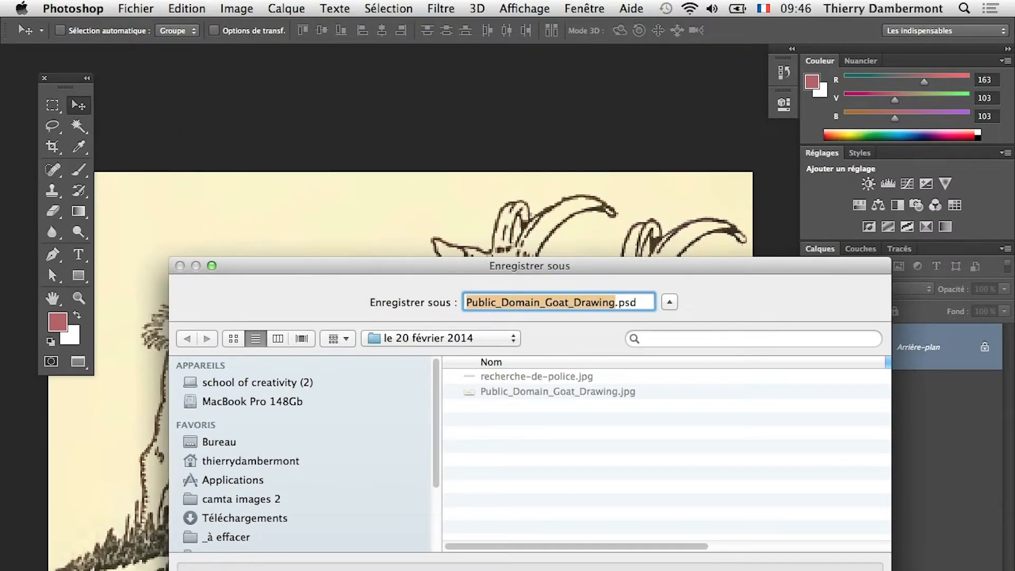
pyautogui.press('Return')
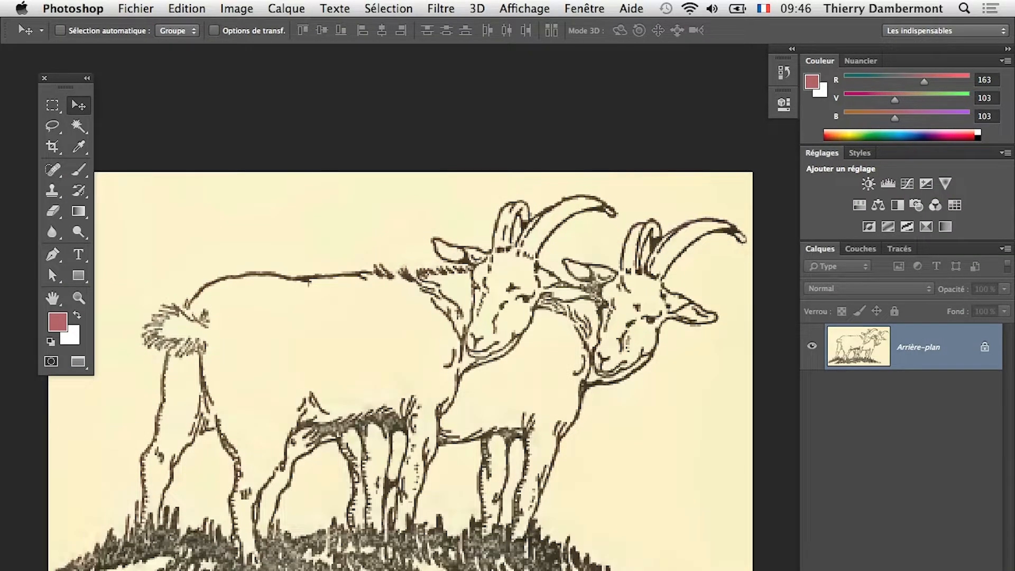
# Switch to Finder and open the "le 20 février 2014" folder from Bureau in a new window
pyautogui.press('super+Tab')
pyautogui.press('super+Tab')
pyautogui.press('super+Tab')
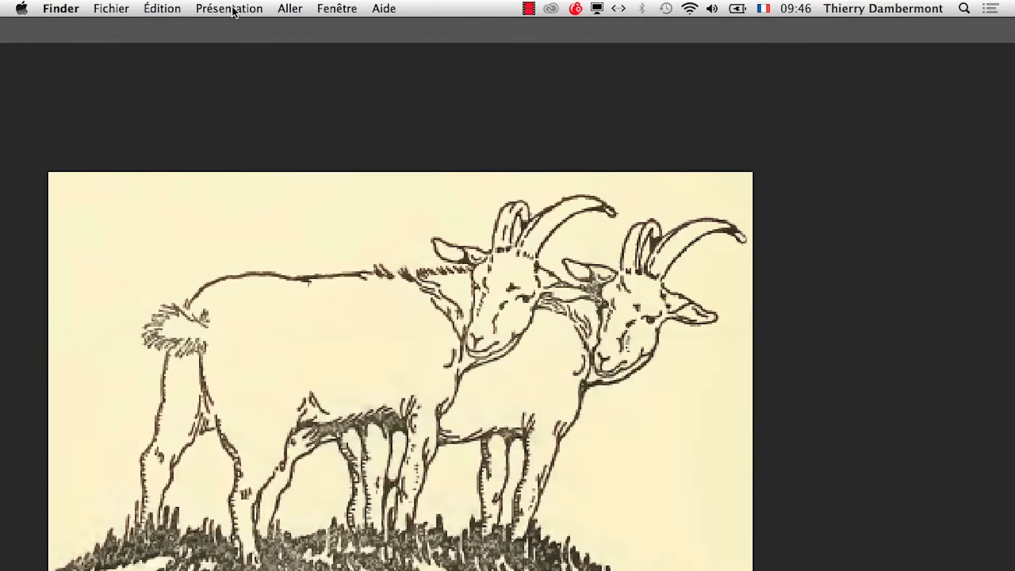
pyautogui.click(335, 6)
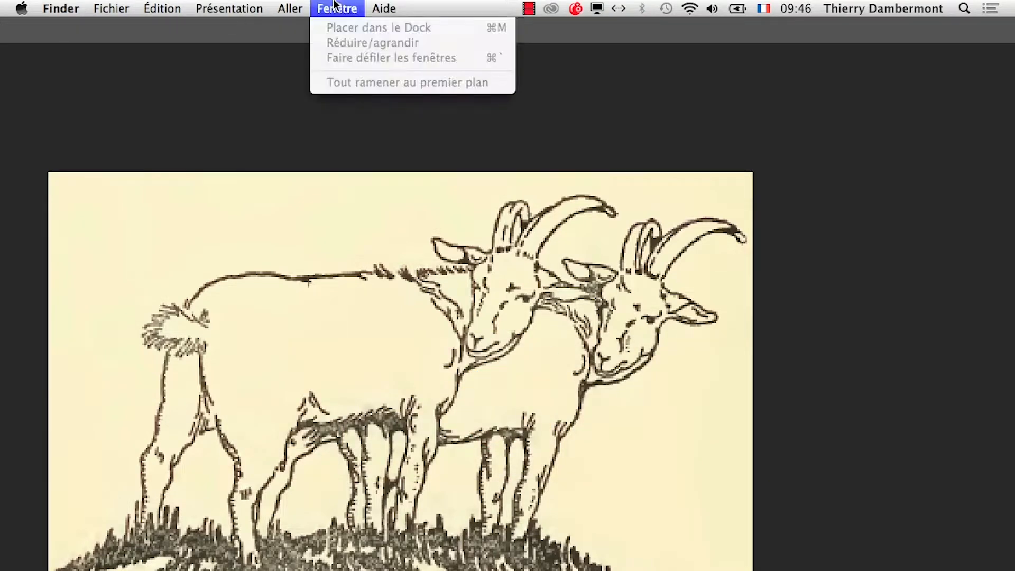
pyautogui.click(334, 5)
pyautogui.click(119, 8)
pyautogui.click(104, 21)
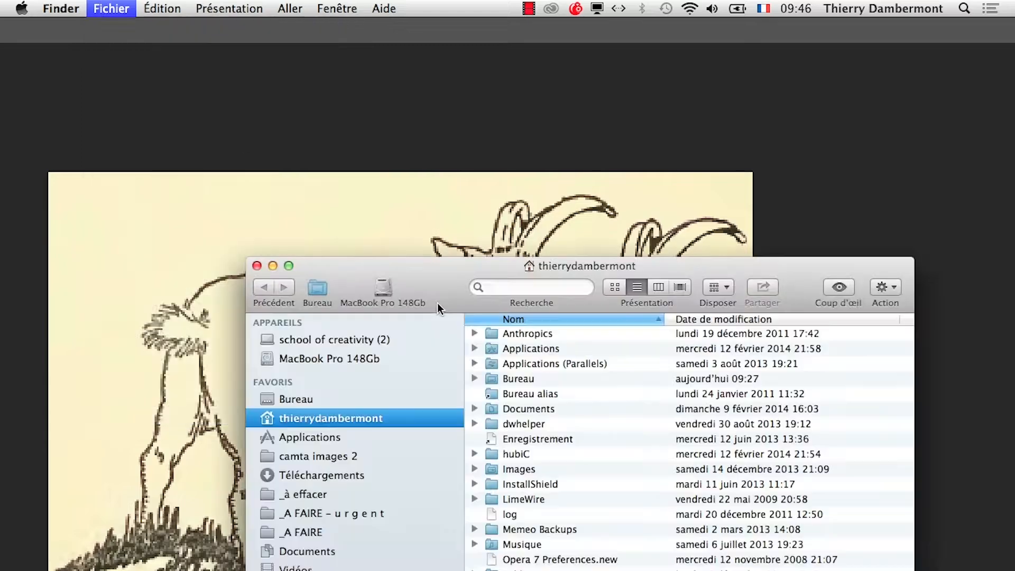
pyautogui.click(312, 398)
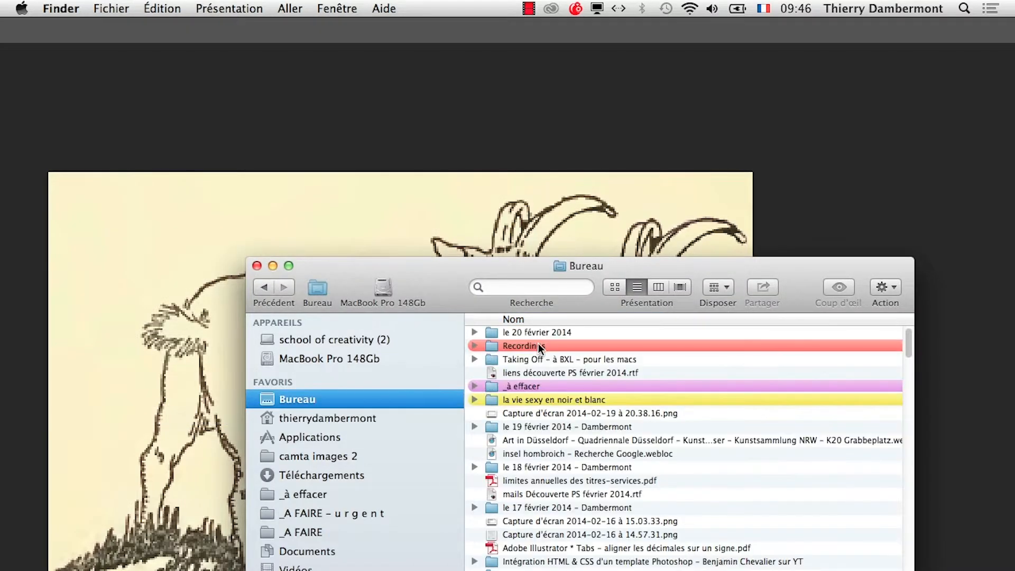
pyautogui.doubleClick(544, 330)
# Check that the folder holds both the PSD and the JPG versions of Public_Domain_Goat_Drawing
pyautogui.click(257, 266)
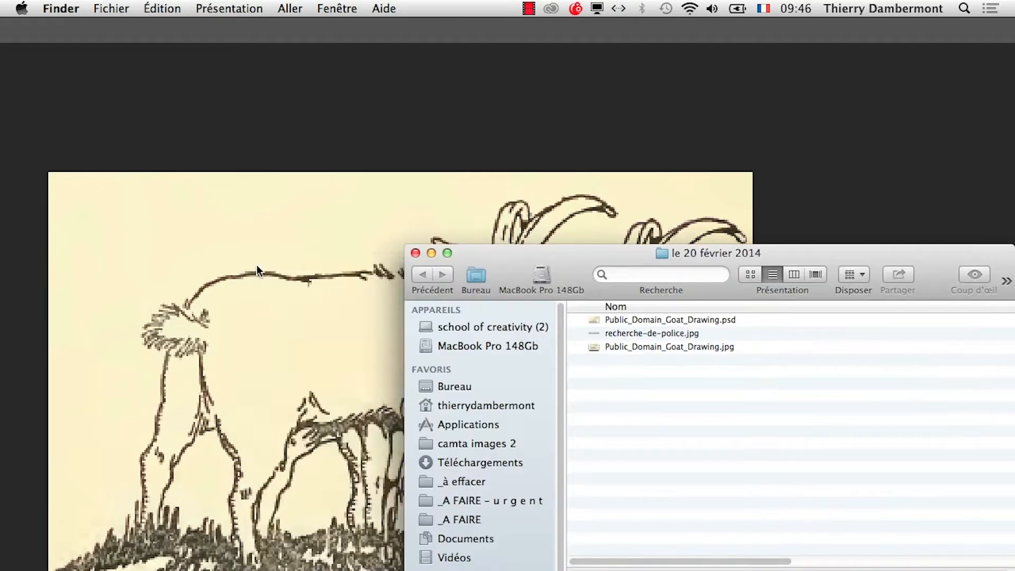
pyautogui.moveTo(773, 256); pyautogui.dragTo(633, 227)
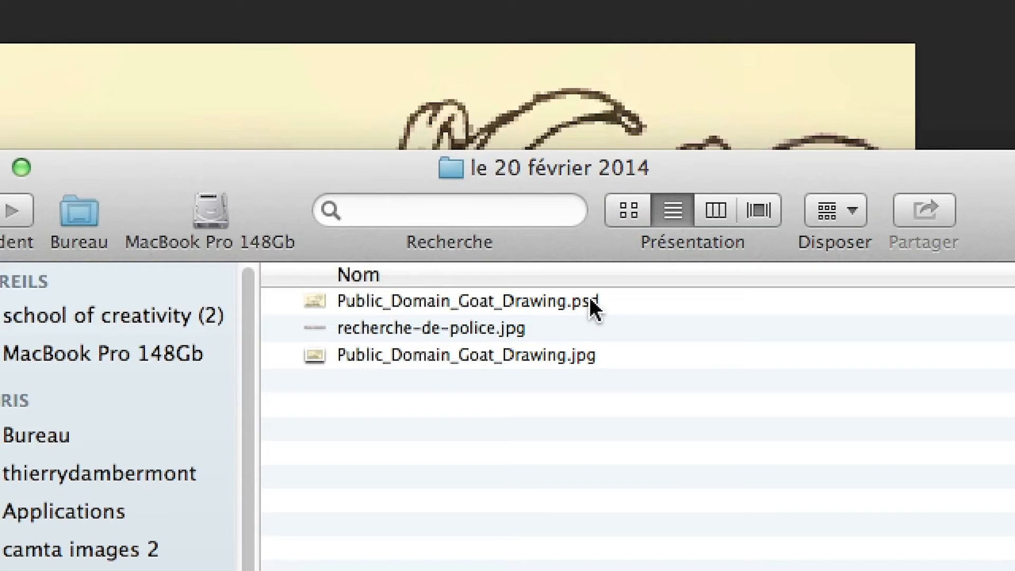
pyautogui.click(591, 302)
pyautogui.click(616, 356)
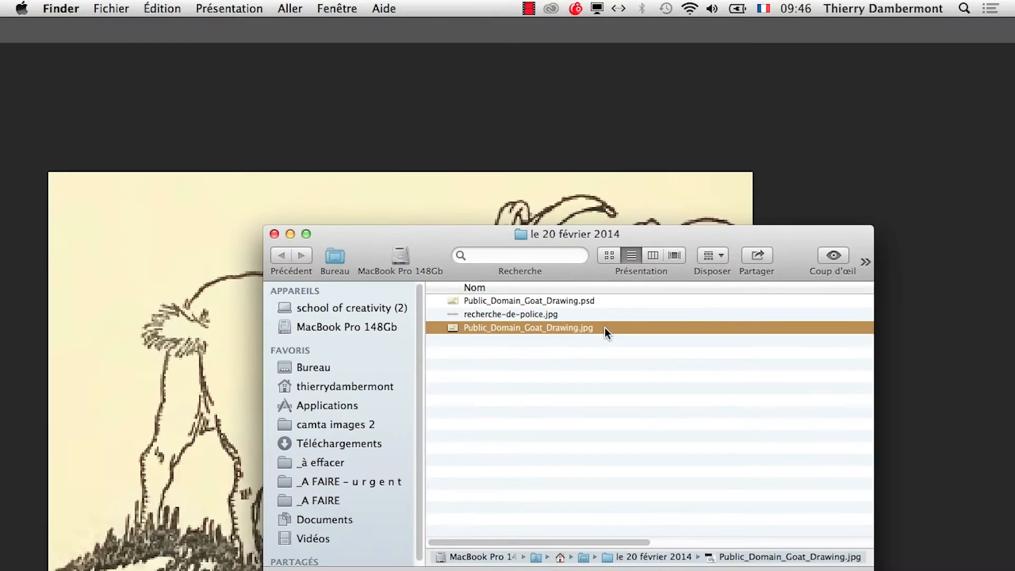
# Switch back to Photoshop and open the Courbes adjustment for the goat drawing
pyautogui.press('super+Tab')
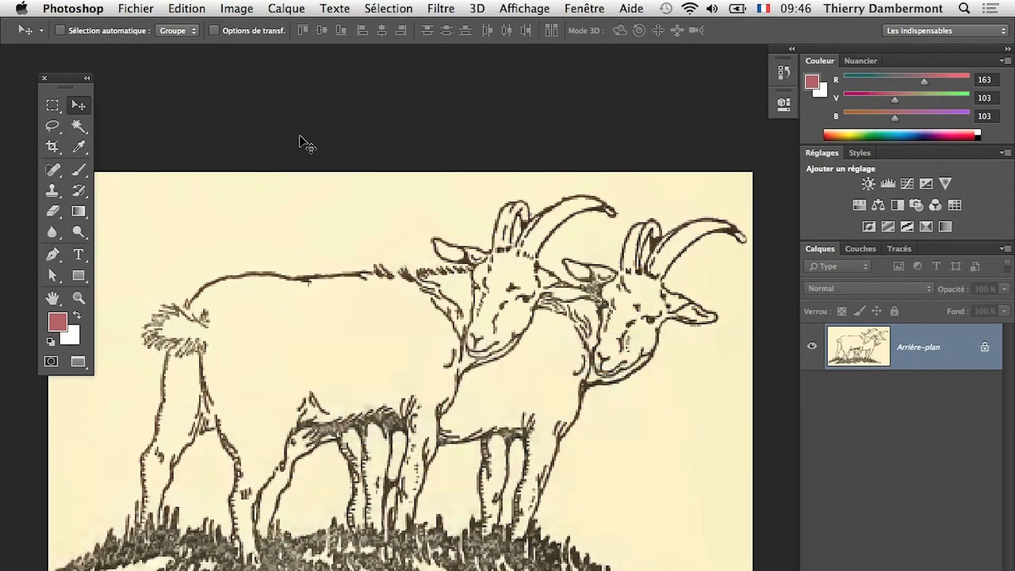
pyautogui.scroll(2, 508, 429)
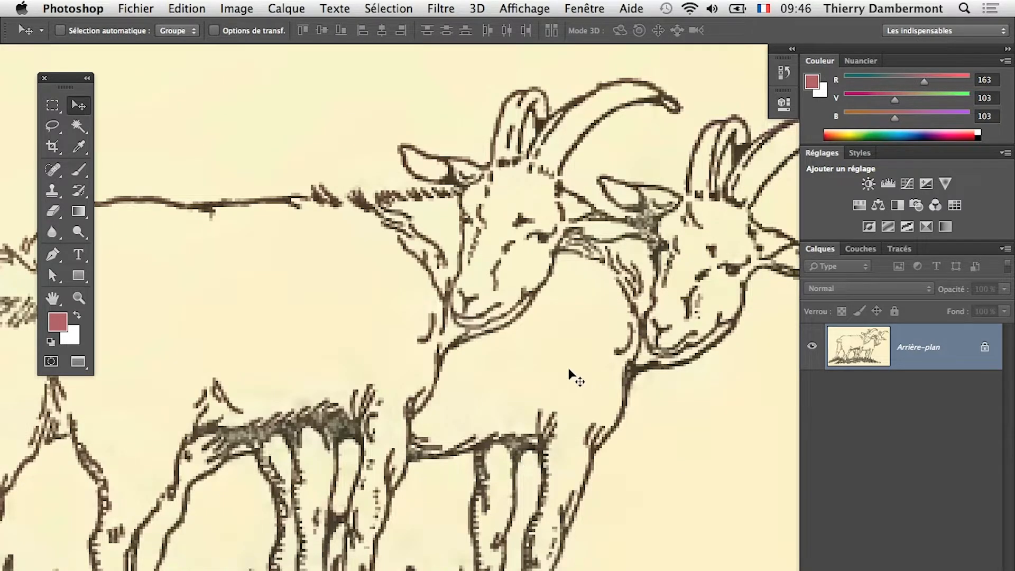
pyautogui.scroll(-1, 574, 372)
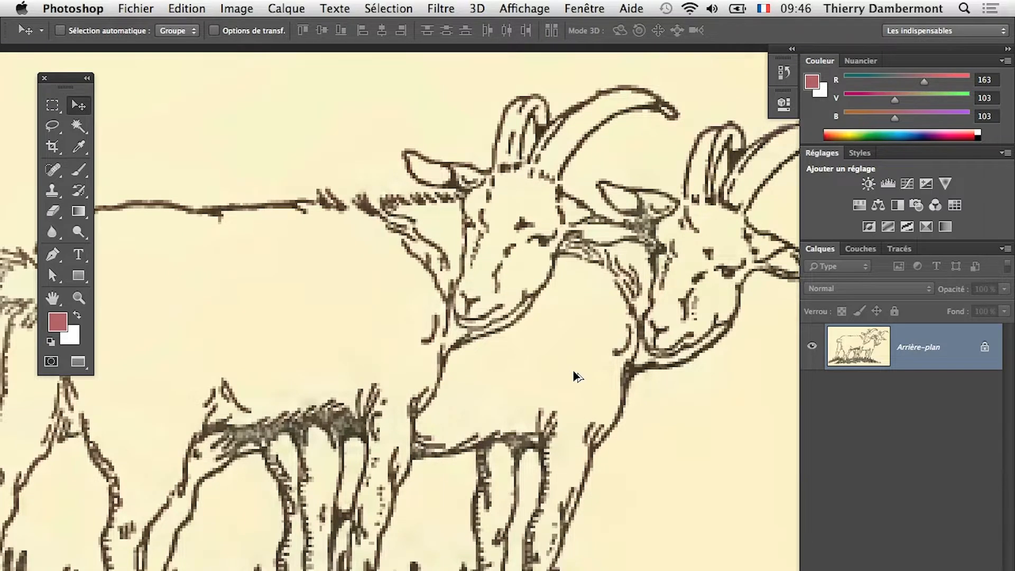
pyautogui.scroll(-3, 574, 372)
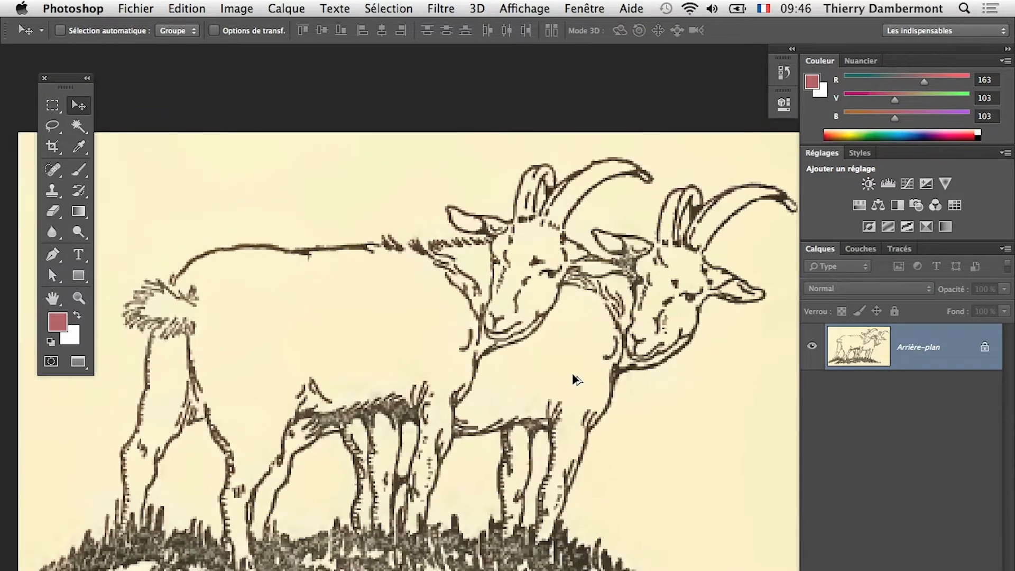
pyautogui.scroll(-1, 577, 379)
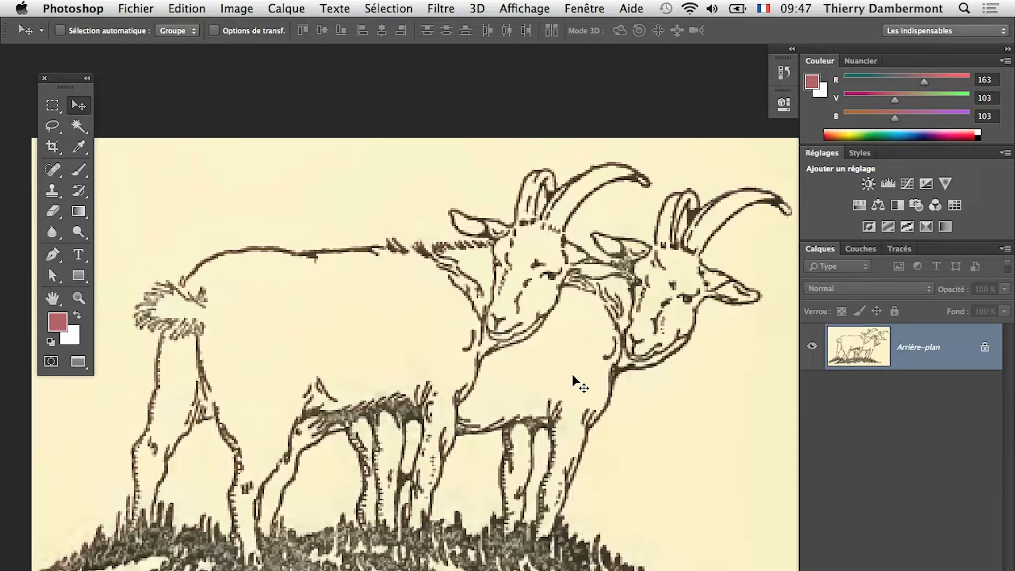
pyautogui.scroll(-3, 538, 375)
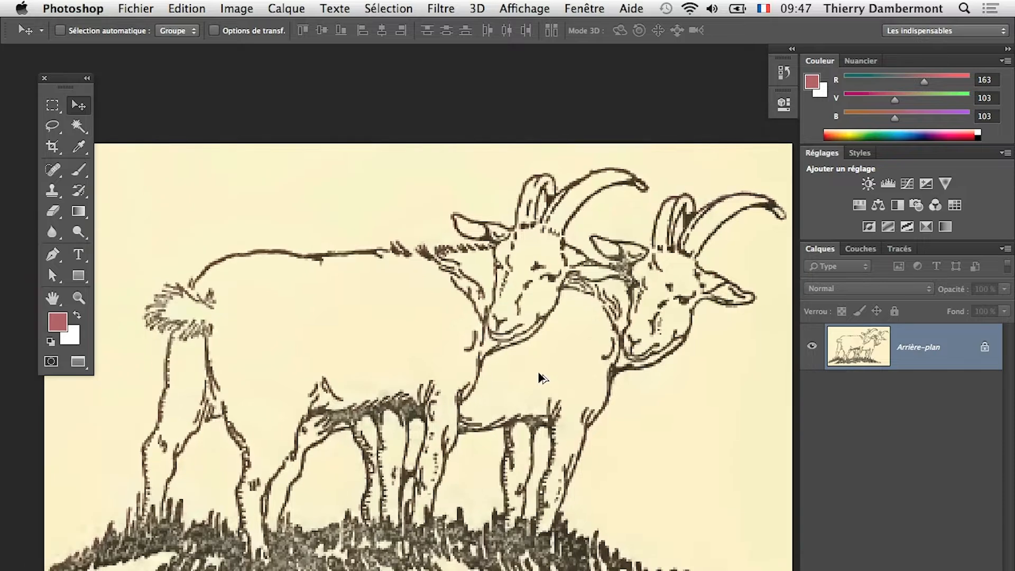
pyautogui.moveTo(364, 315); pyautogui.dragTo(328, 270)
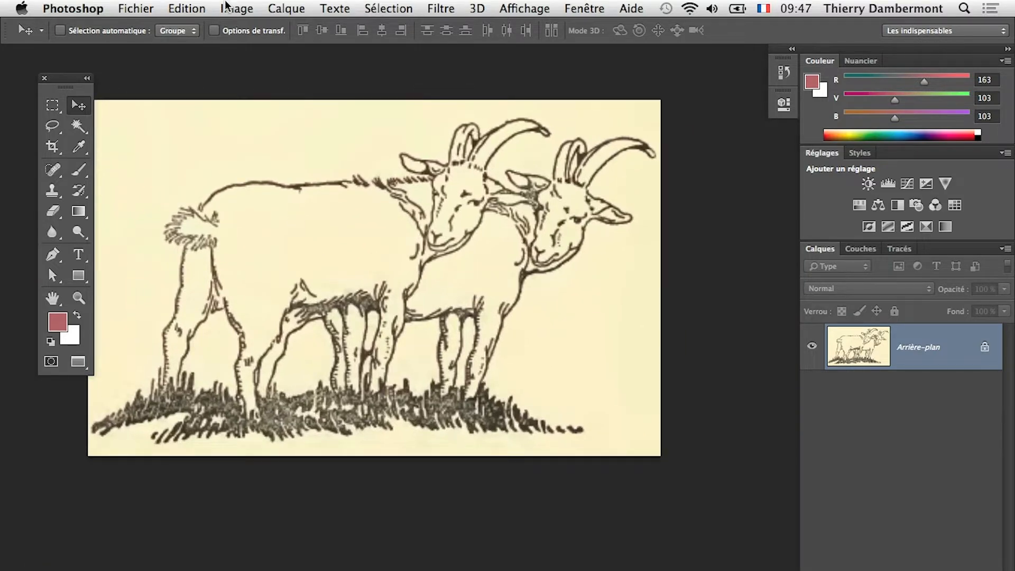
pyautogui.click(233, 8)
pyautogui.moveTo(244, 65)
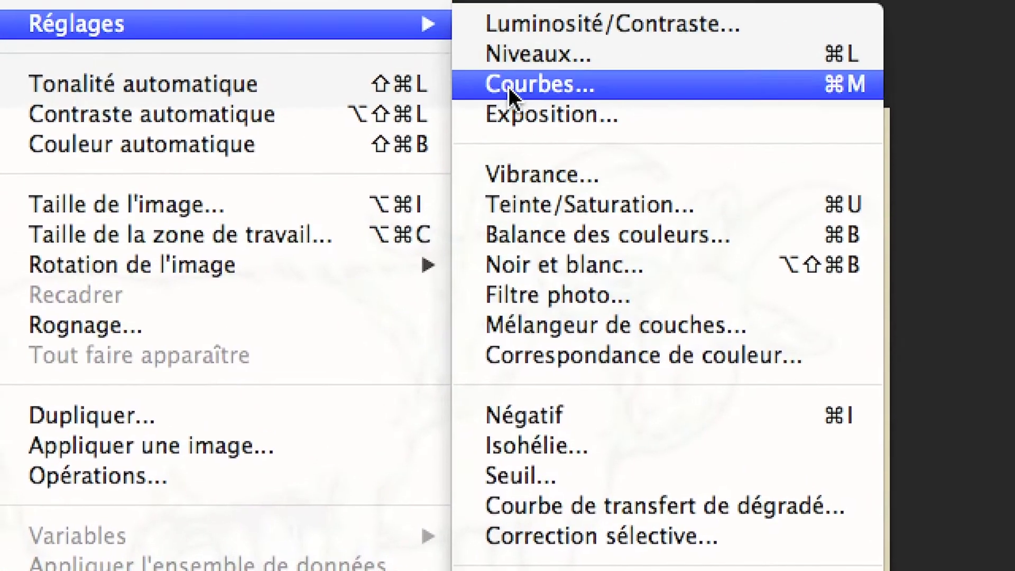
pyautogui.click(508, 86)
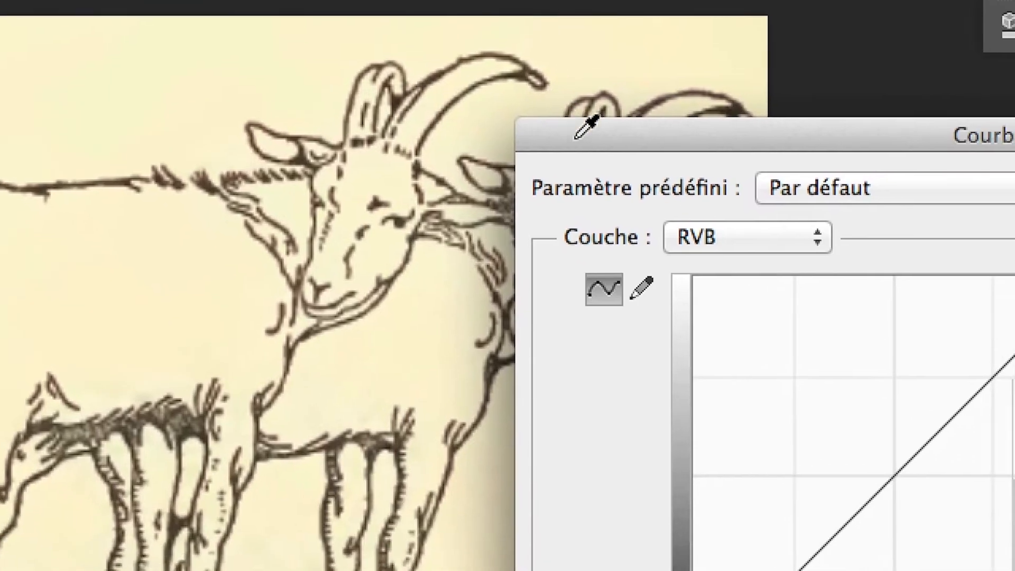
# Move the Courbes dialog aside so that the front goat's body stays uncovered
pyautogui.moveTo(576, 138); pyautogui.dragTo(579, 65)
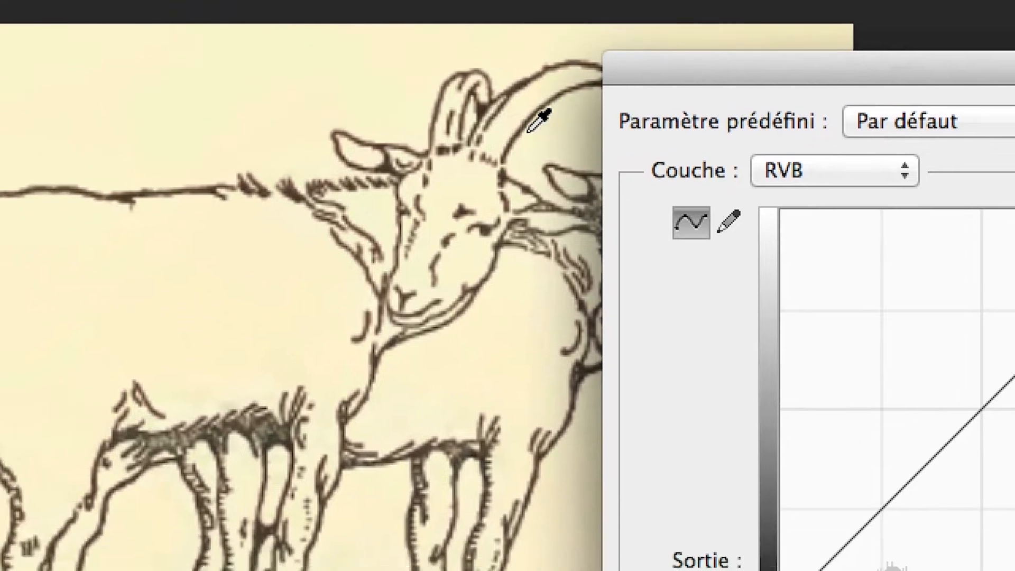
pyautogui.scroll(3, 428, 143)
pyautogui.scroll(2, 523, 141)
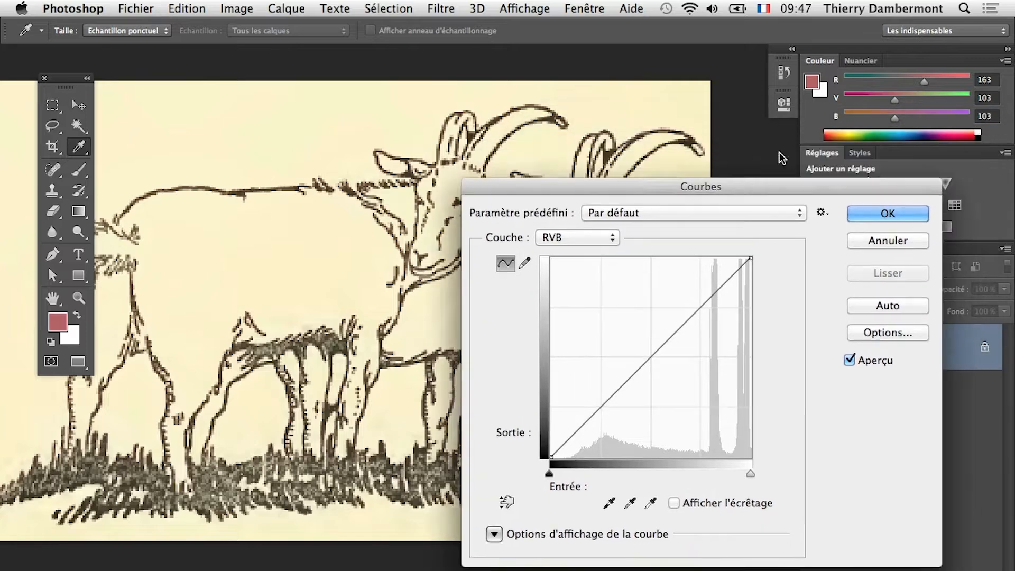
pyautogui.moveTo(765, 190); pyautogui.dragTo(787, 186)
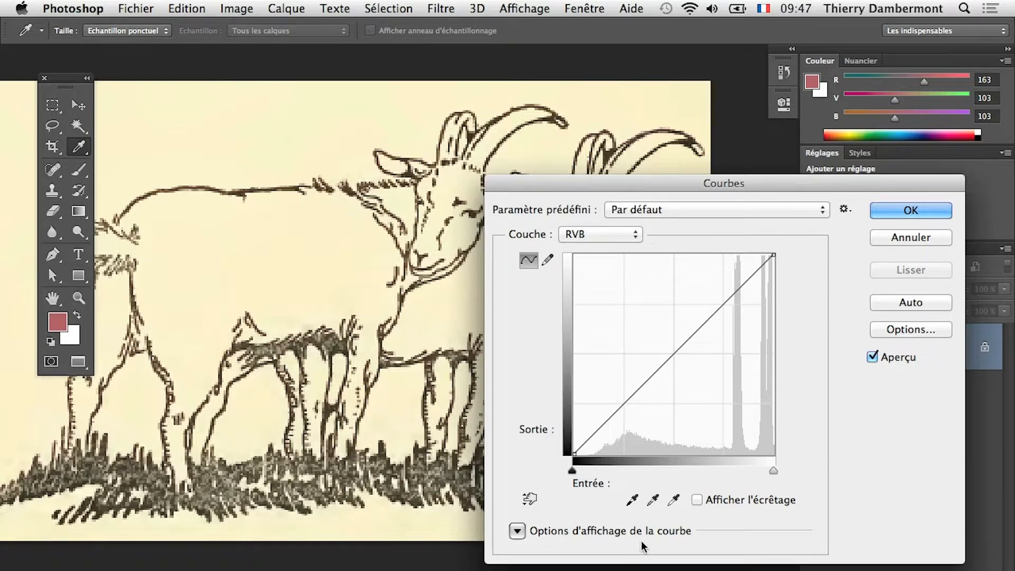
# Set the white point in Courbes by sampling the cream background inside the front goat's body with the white eyedropper
pyautogui.press('alt')
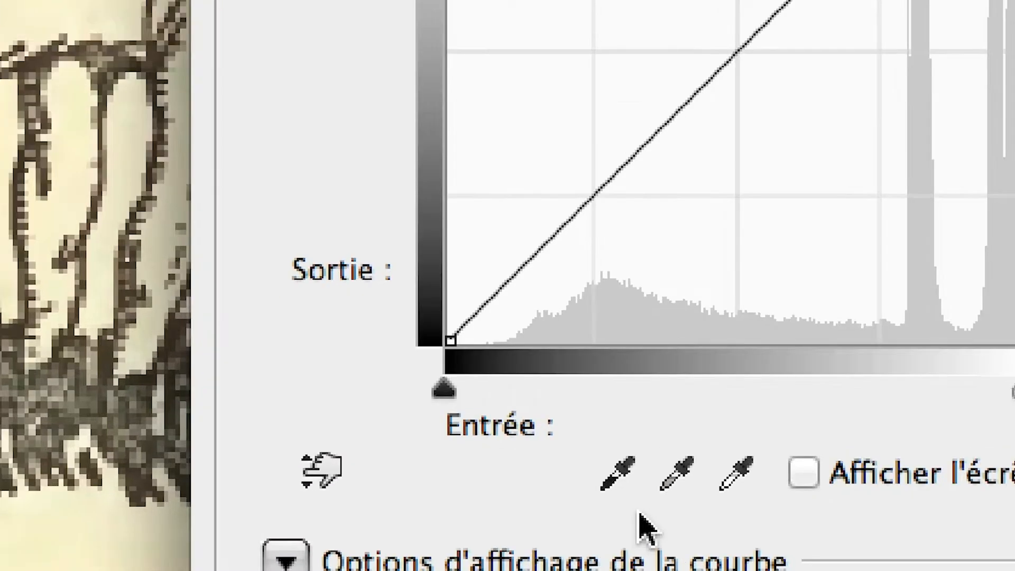
pyautogui.click(630, 502)
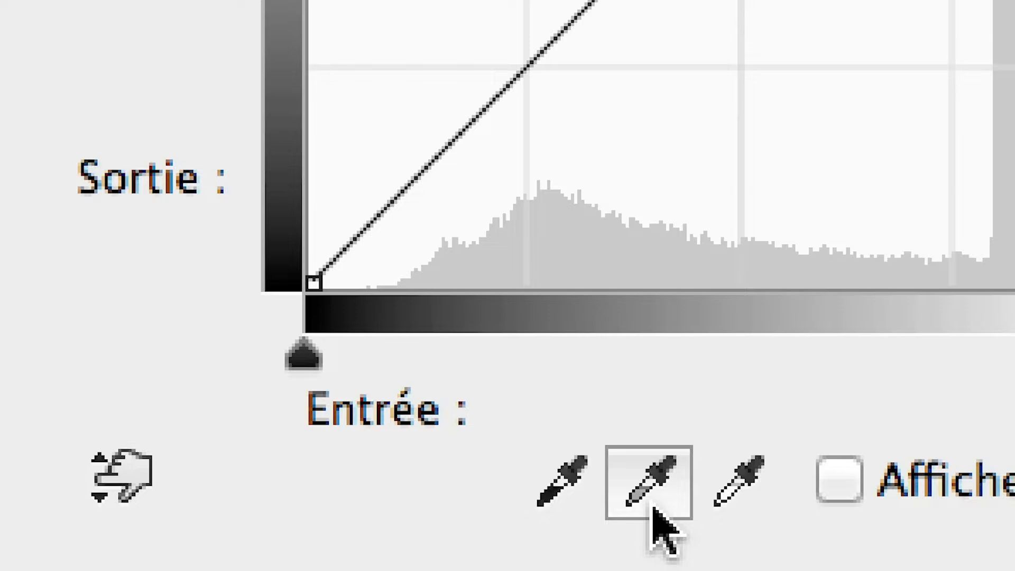
pyautogui.click(757, 500)
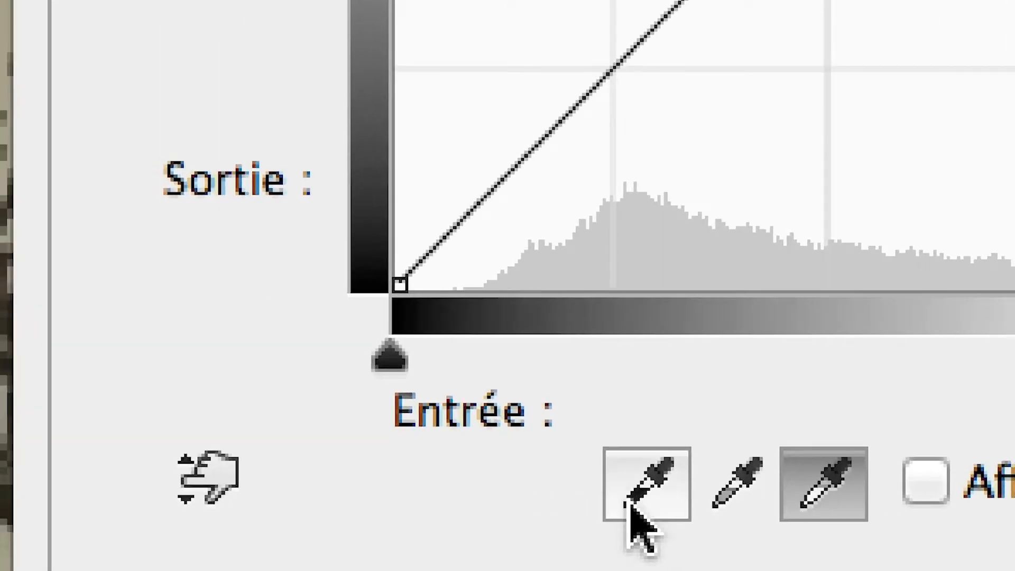
pyautogui.click(466, 505)
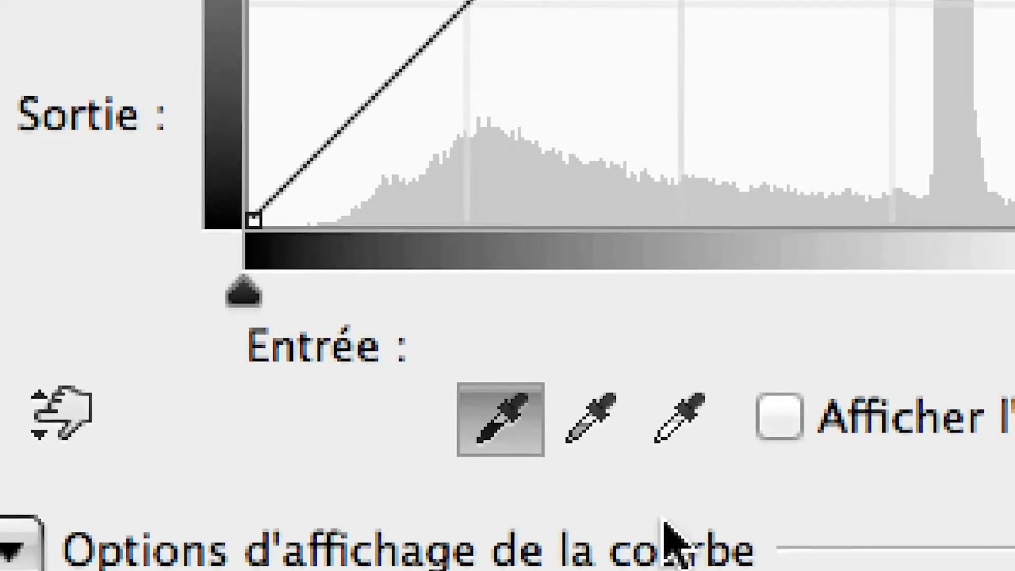
pyautogui.click(675, 414)
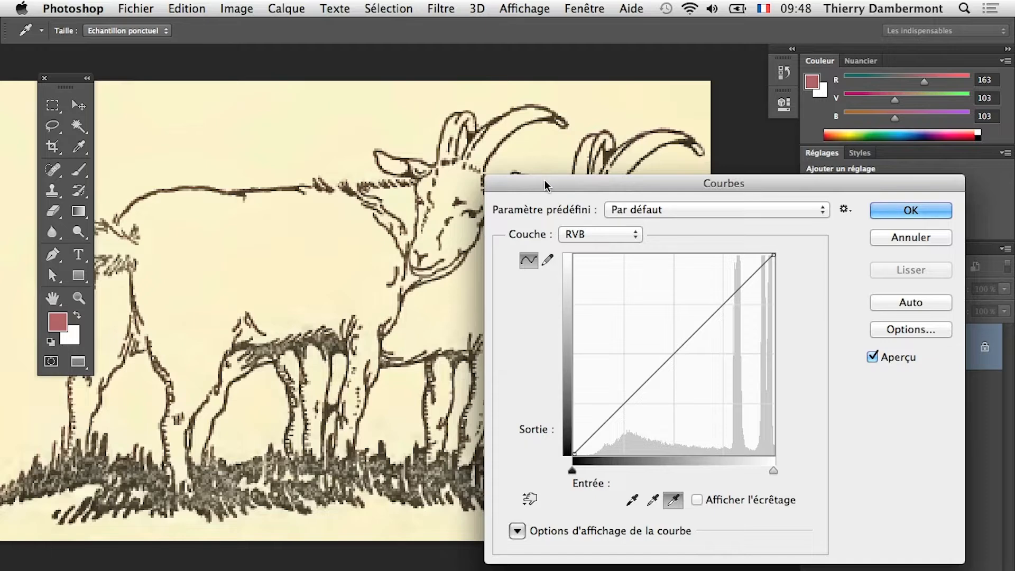
pyautogui.moveTo(545, 185)
pyautogui.mouseDown()
pyautogui.moveTo(631, 213)
pyautogui.moveTo(547, 195)
pyautogui.mouseUp()
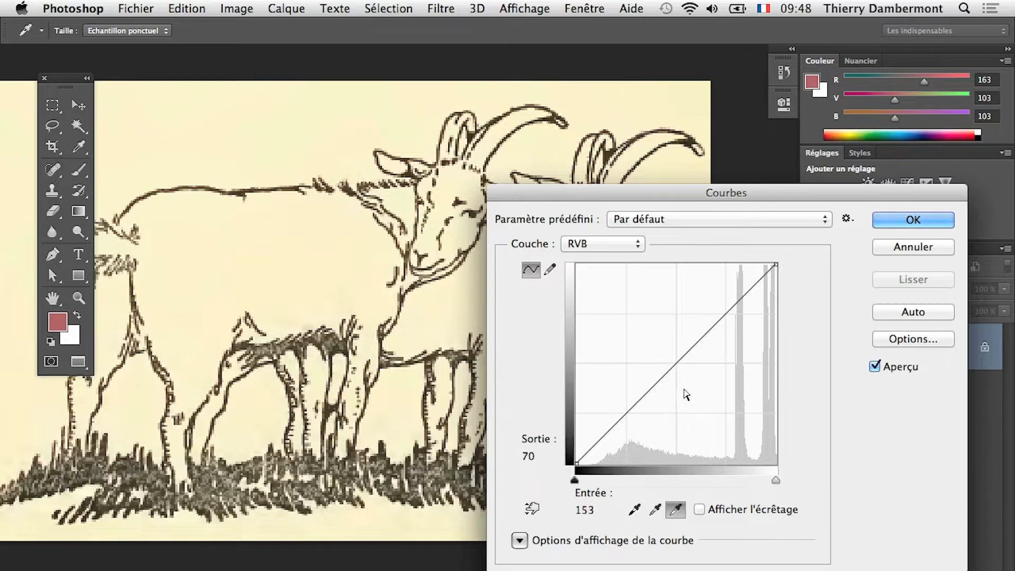
pyautogui.press('alt')
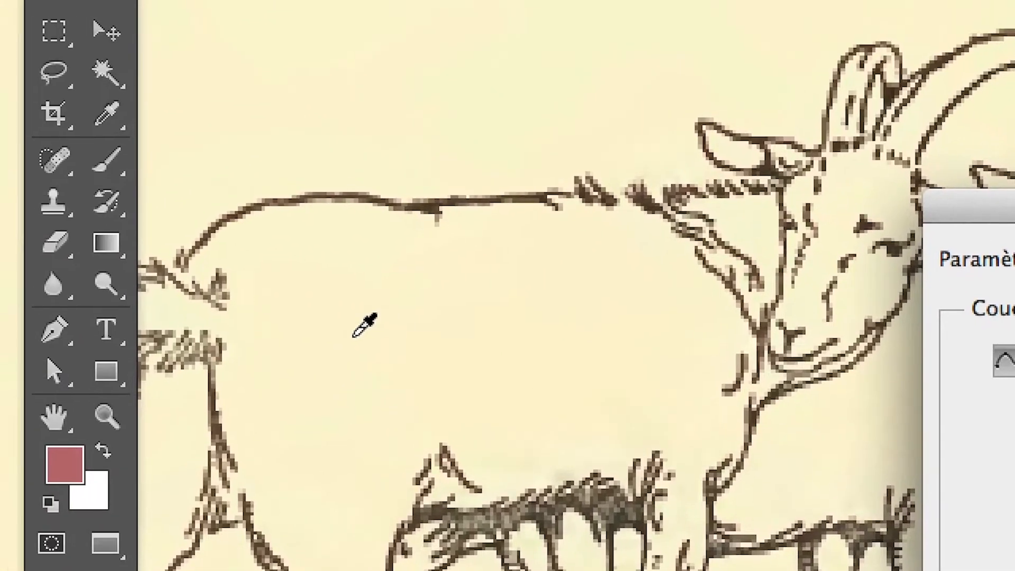
pyautogui.click(353, 335)
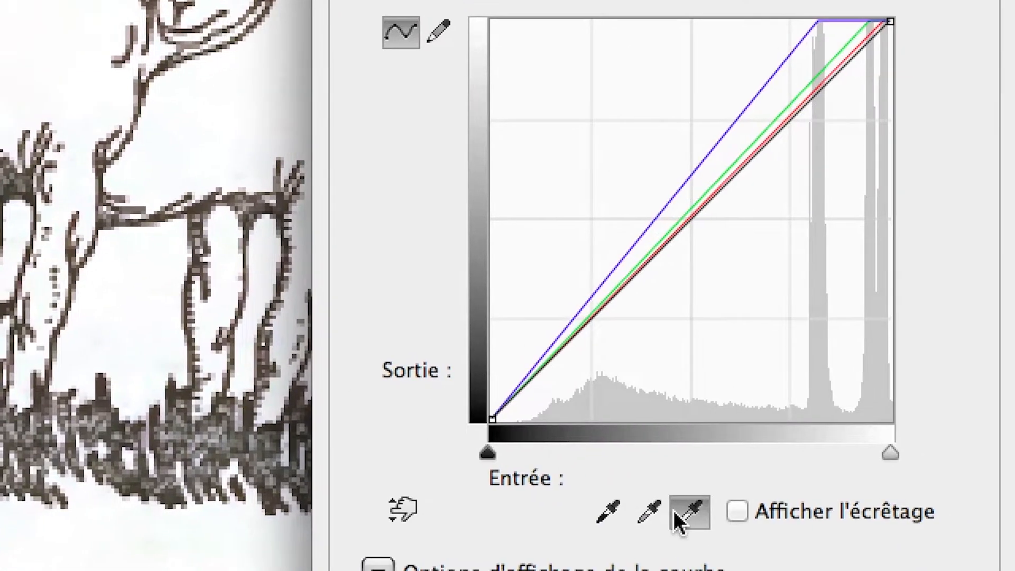
# Change the white eyedropper's target highlight colour to a pale blue-grey with hue 181° and saturation 7%
pyautogui.doubleClick(682, 516)
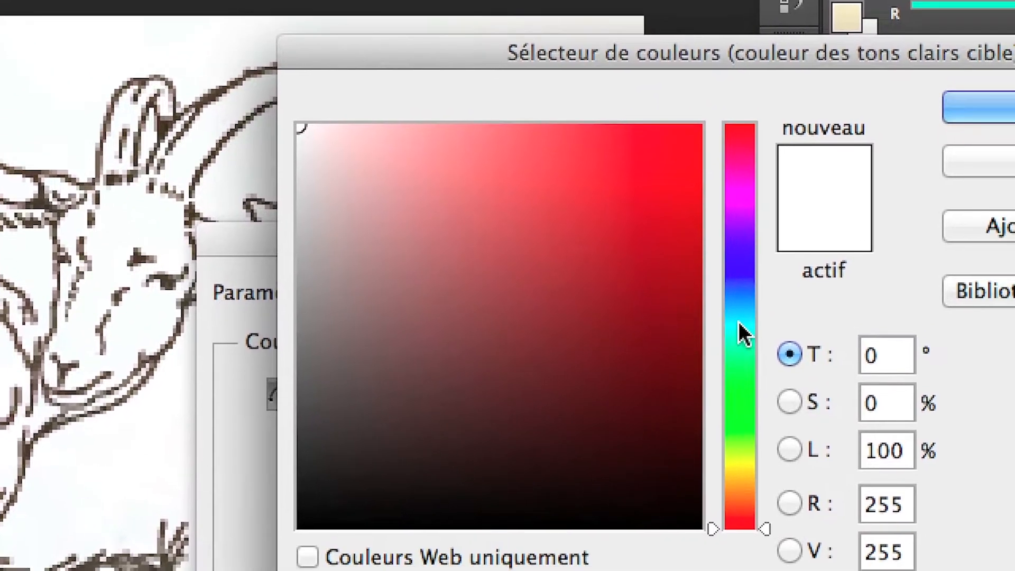
pyautogui.click(777, 320)
pyautogui.click(558, 287)
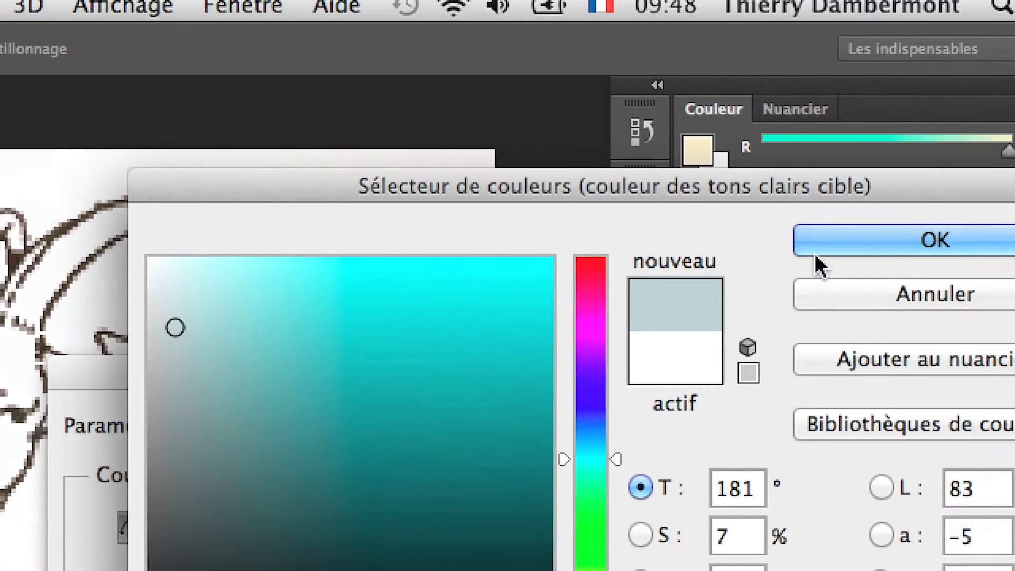
pyautogui.click(912, 212)
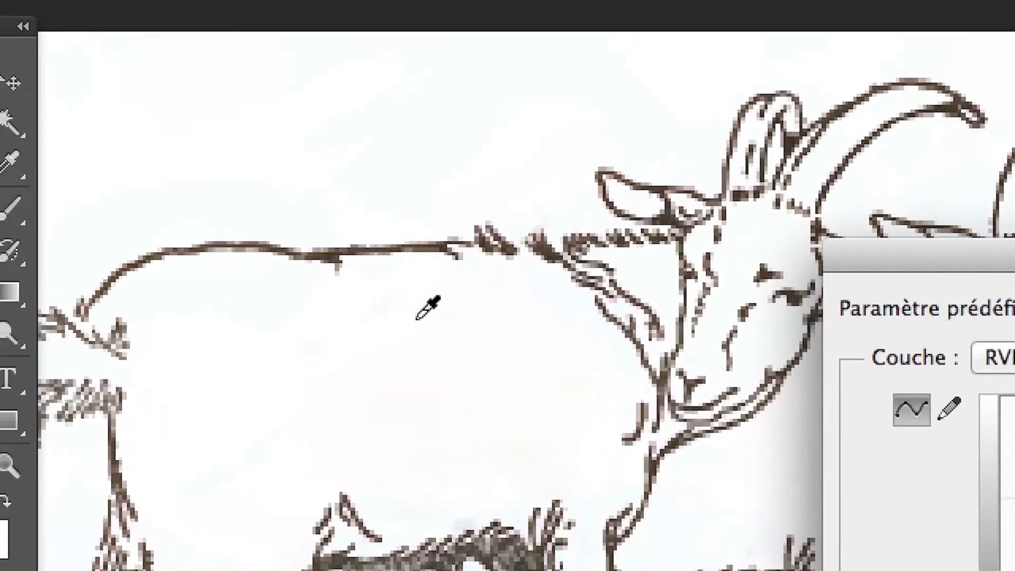
# Sample the front goat's body with the white eyedropper to apply the pale blue-grey target colour
pyautogui.click(418, 317)
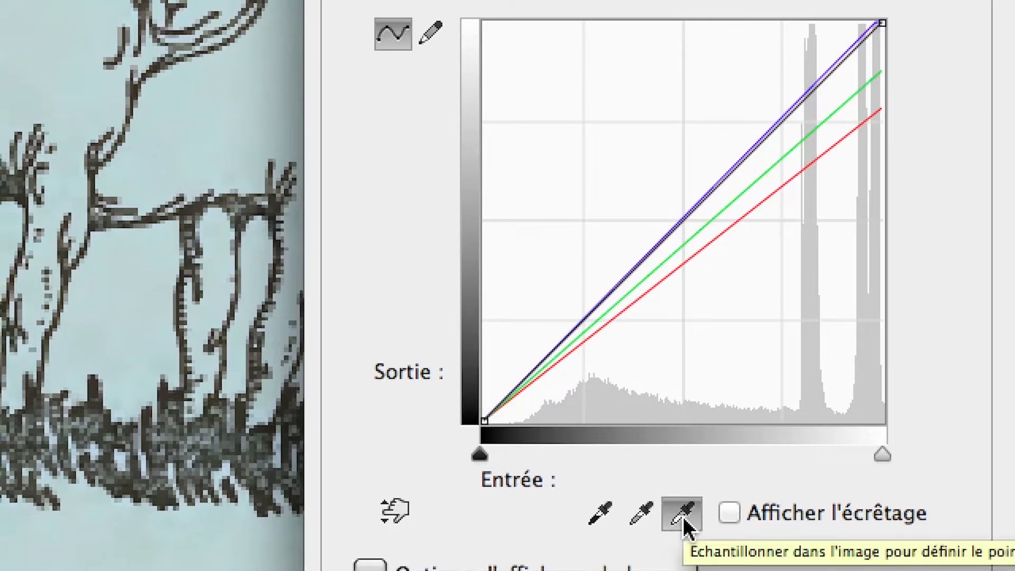
# Reset the white eyedropper's target colour to pure white with 0% saturation and resample the front goat's body
pyautogui.doubleClick(683, 515)
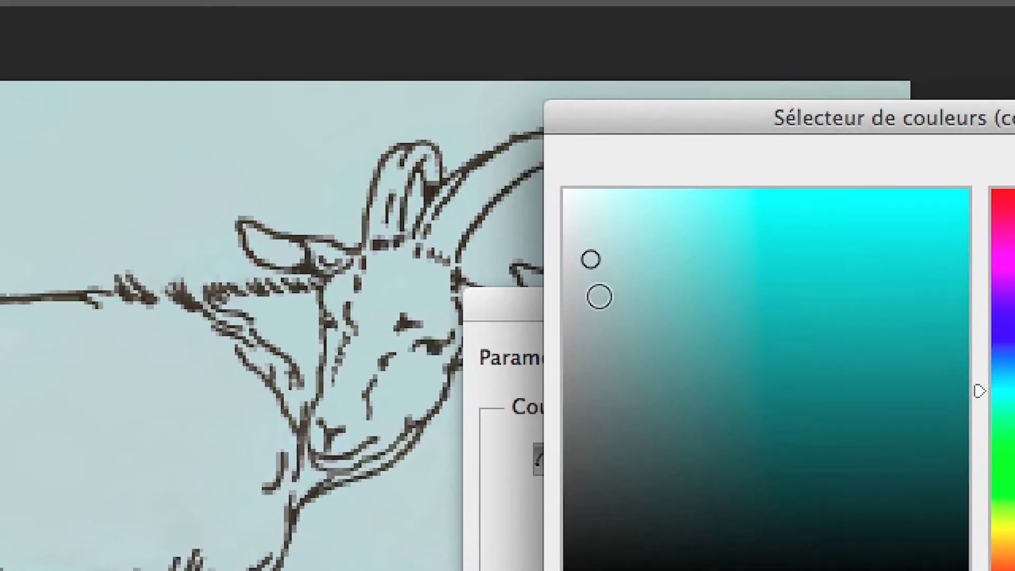
pyautogui.moveTo(591, 258); pyautogui.dragTo(564, 197)
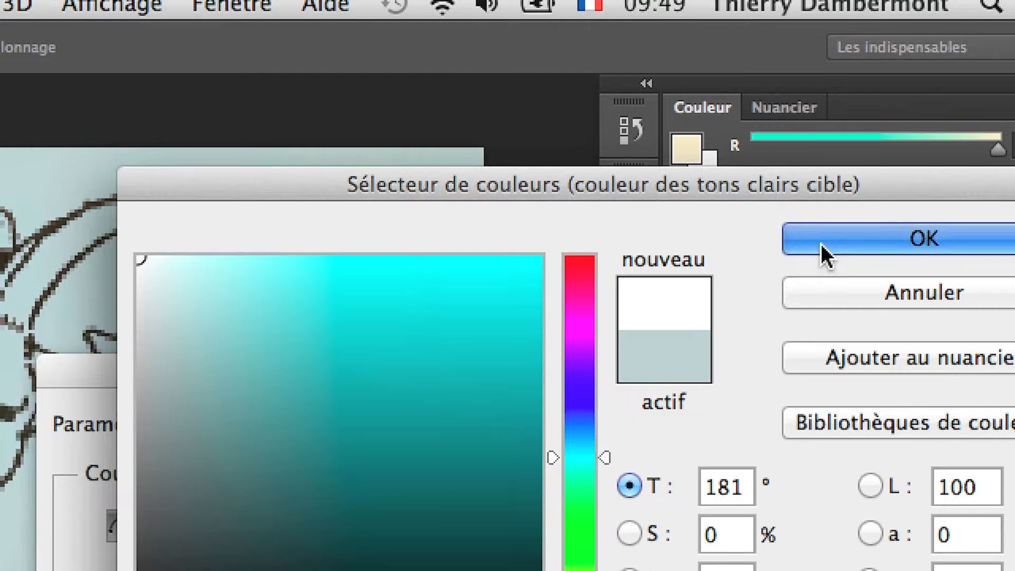
pyautogui.click(827, 254)
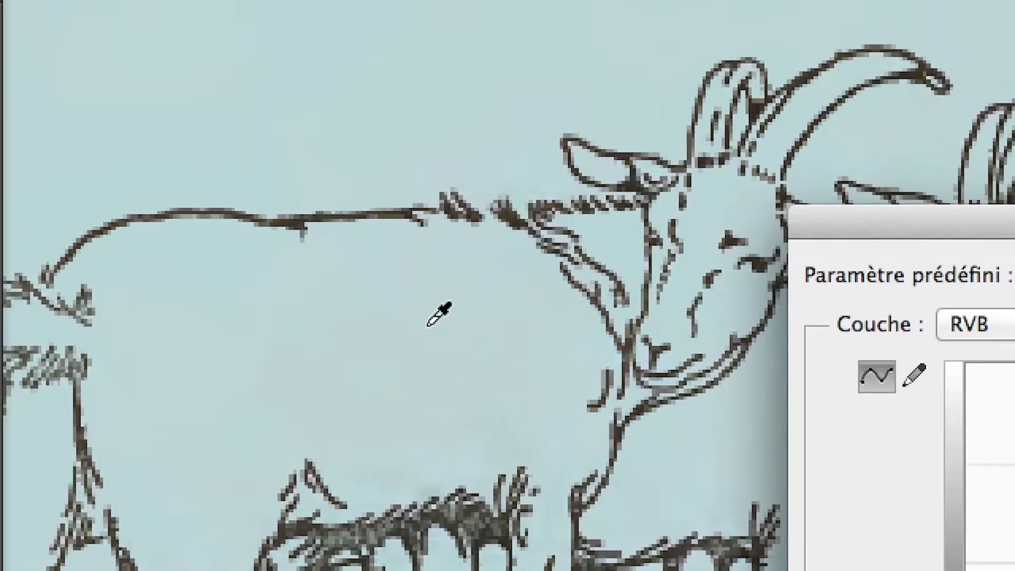
pyautogui.click(428, 325)
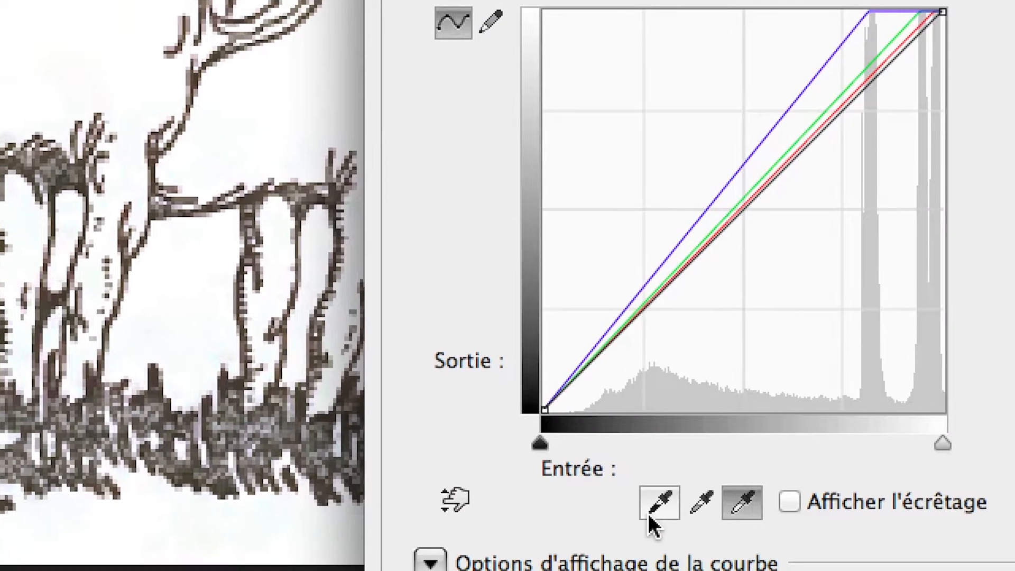
# Set the black point in Courbes by sampling the dark grass between the goats with the black eyedropper, and preview the clipping
pyautogui.click(648, 512)
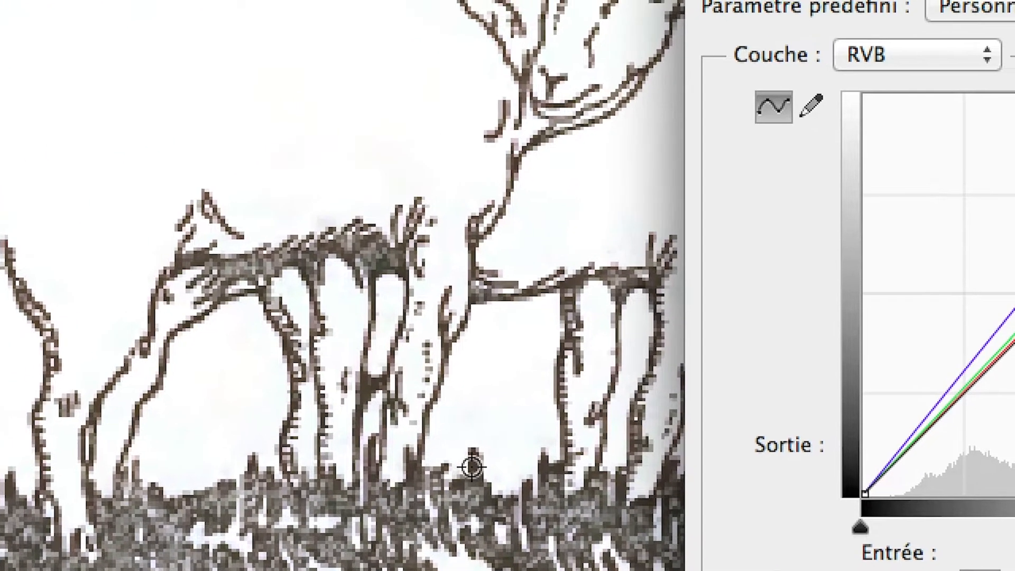
pyautogui.click(483, 453)
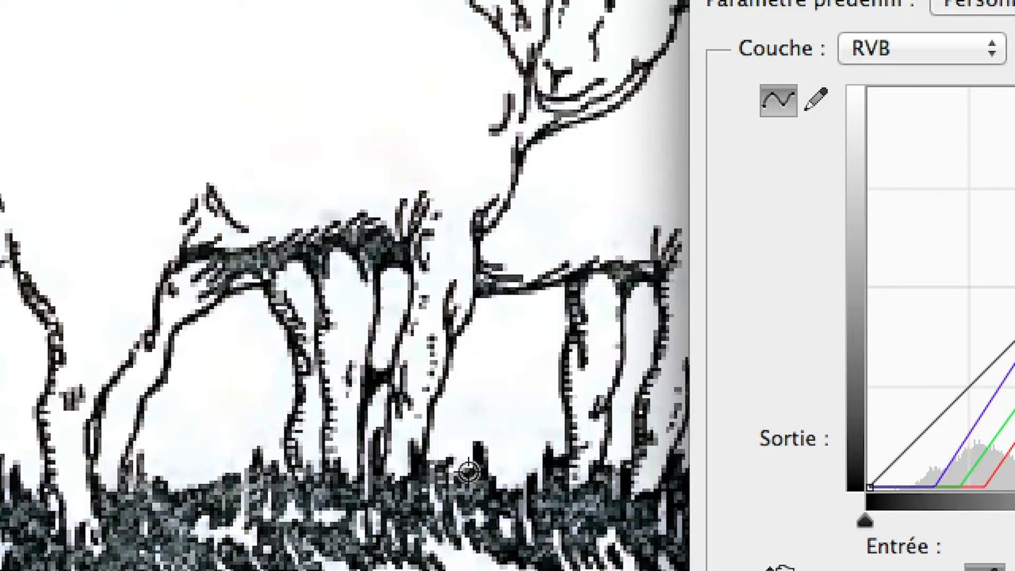
pyautogui.press('alt')
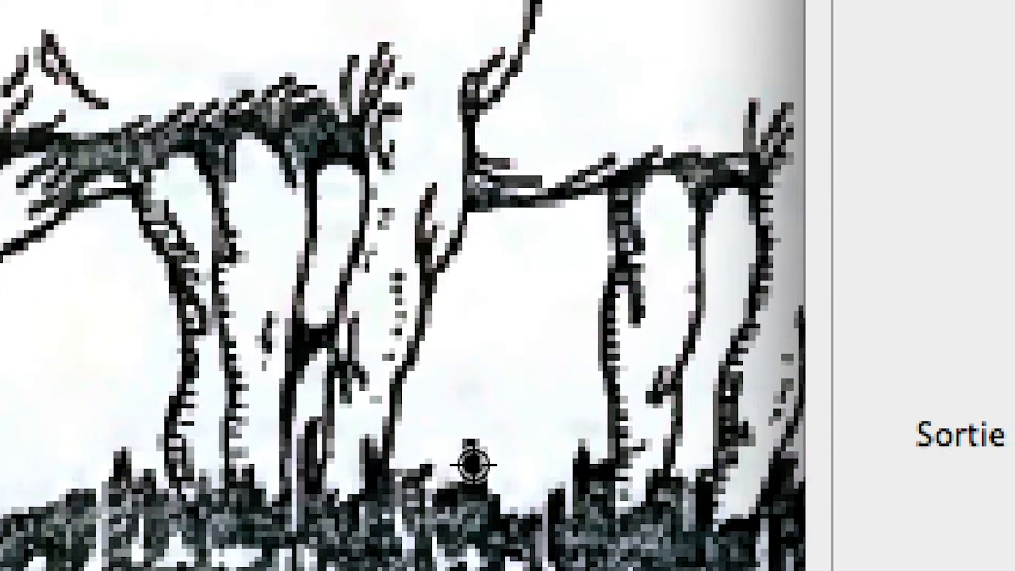
pyautogui.press('alt')
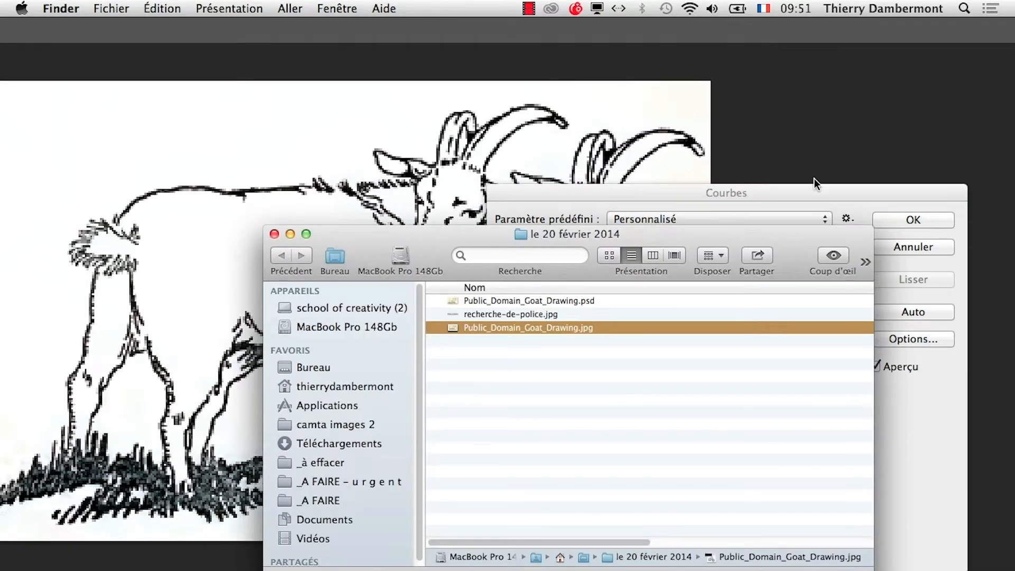
# Switch from the Finder back to the Courbes dialog in Photoshop
pyautogui.click(818, 200)
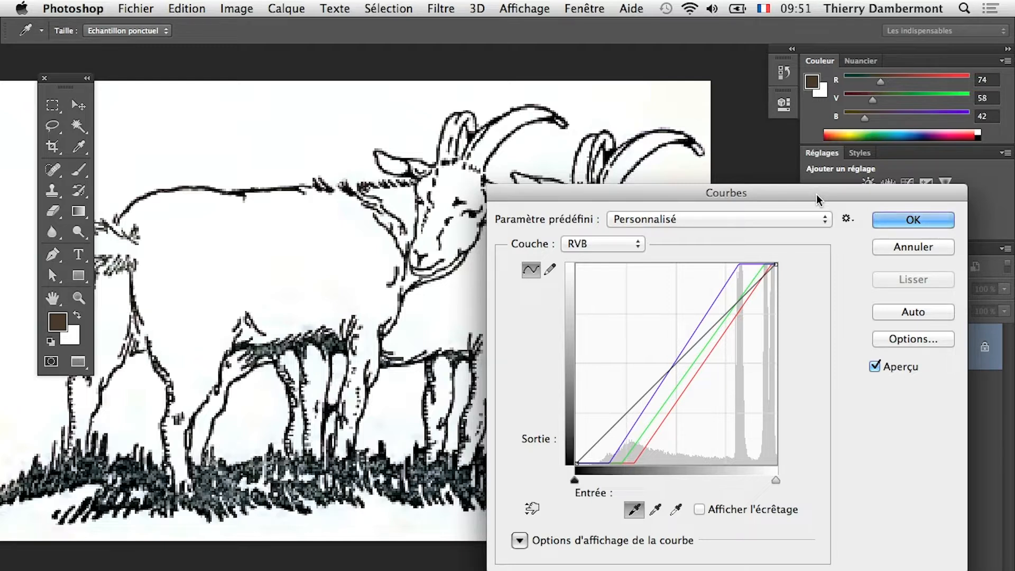
pyautogui.press('super+Tab')
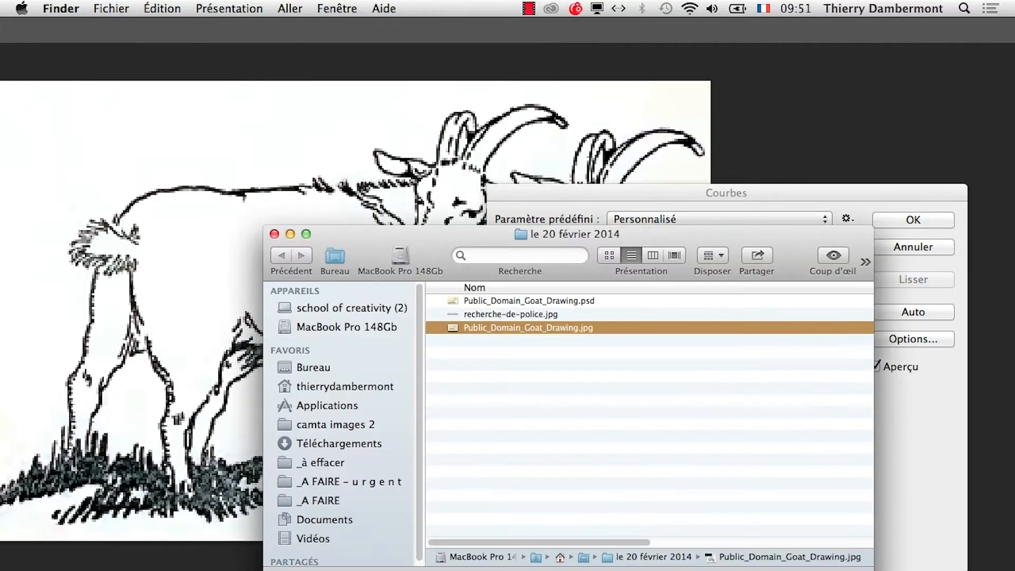
pyautogui.press('super+Tab')
# Set the white point again by sampling a cream area with the white eyedropper, and move the Courbes dialog slightly up
pyautogui.press('alt')
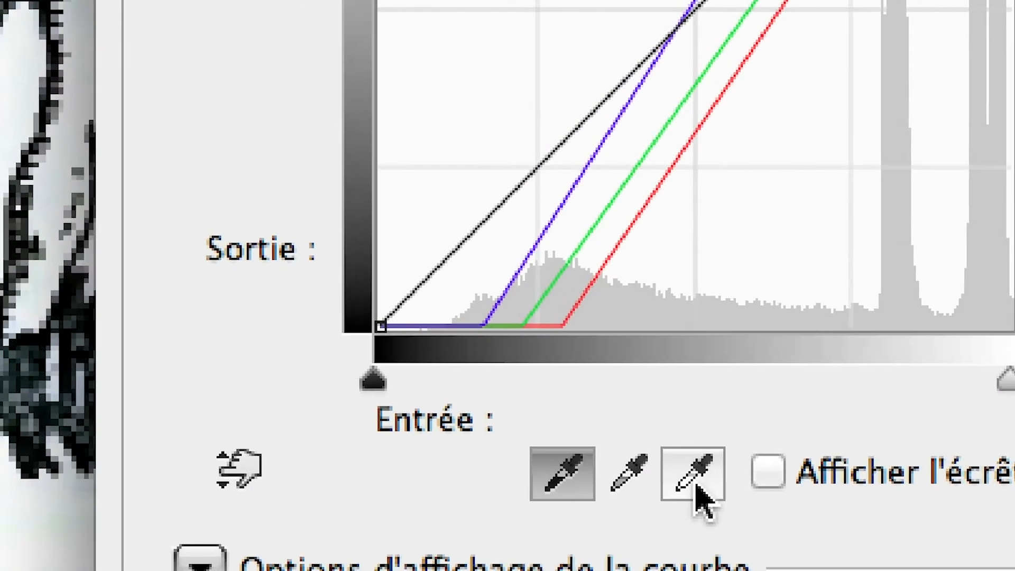
pyautogui.click(696, 489)
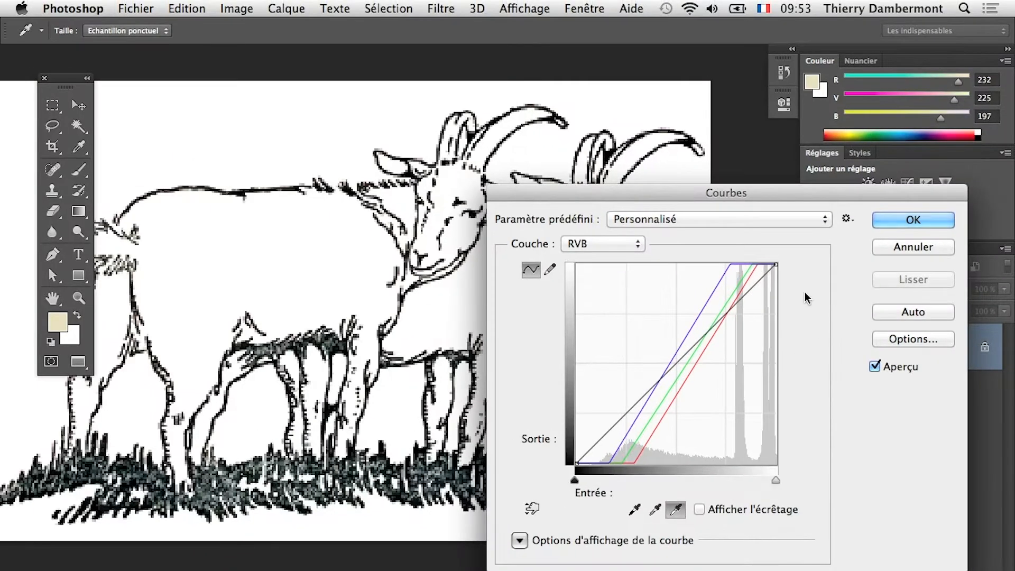
pyautogui.moveTo(651, 192); pyautogui.dragTo(652, 170)
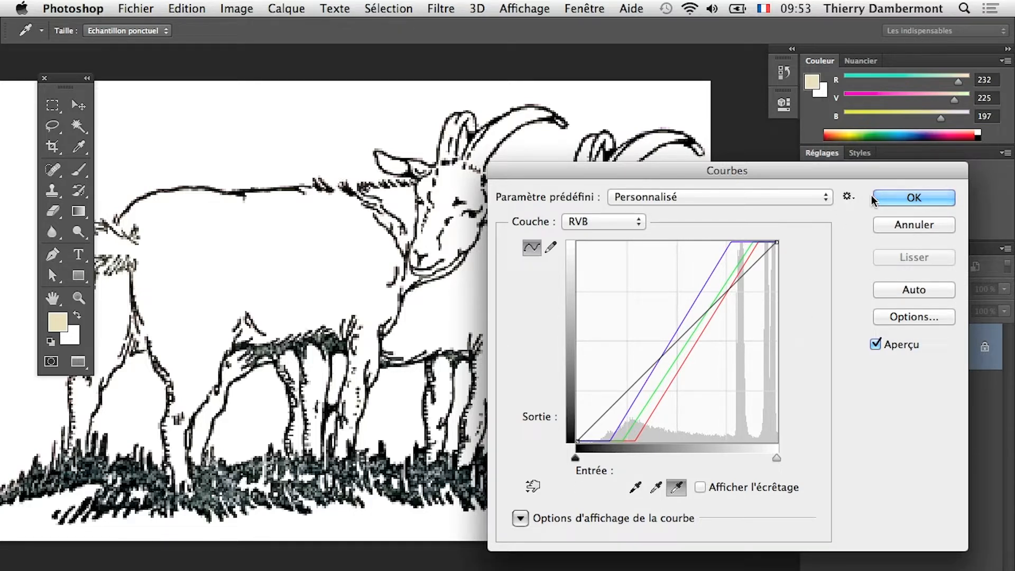
# Preview the clipping and darken the lines by sampling the grass at the rear goat's feet with the black eyedropper
pyautogui.press('alt')
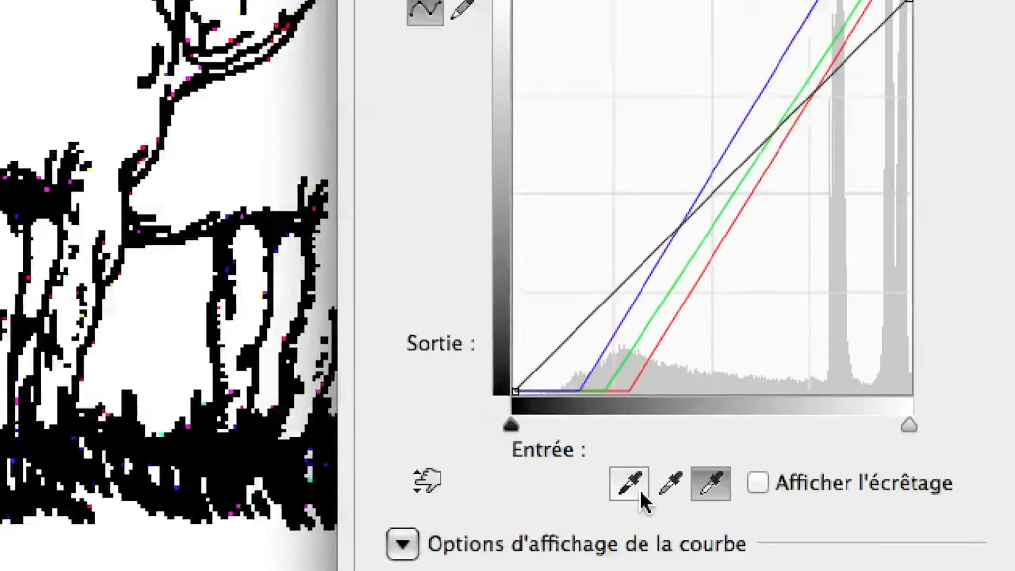
pyautogui.click(640, 490)
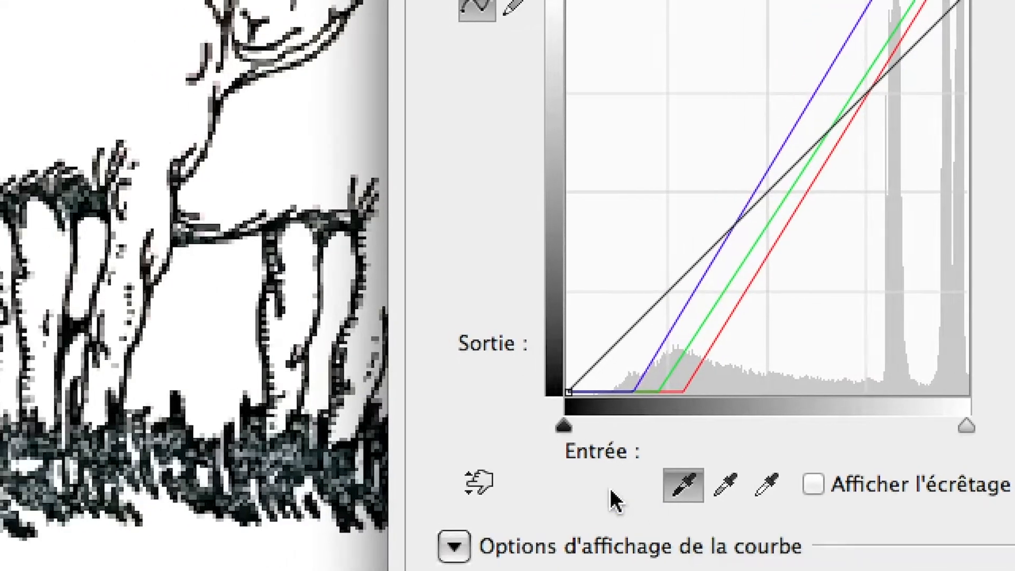
pyautogui.click(288, 443)
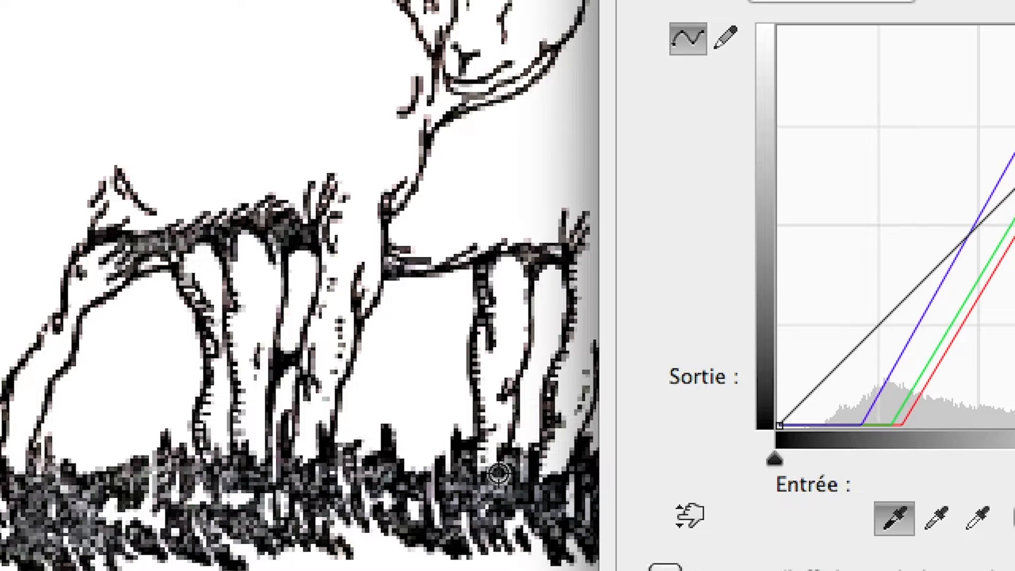
pyautogui.click(495, 478)
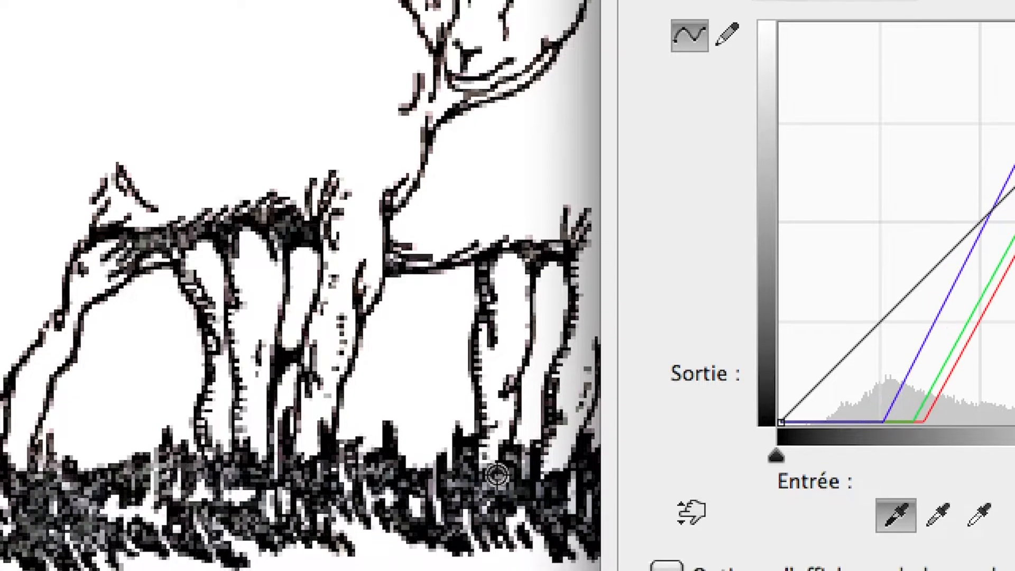
pyautogui.click(495, 479)
pyautogui.click(496, 478)
pyautogui.click(499, 476)
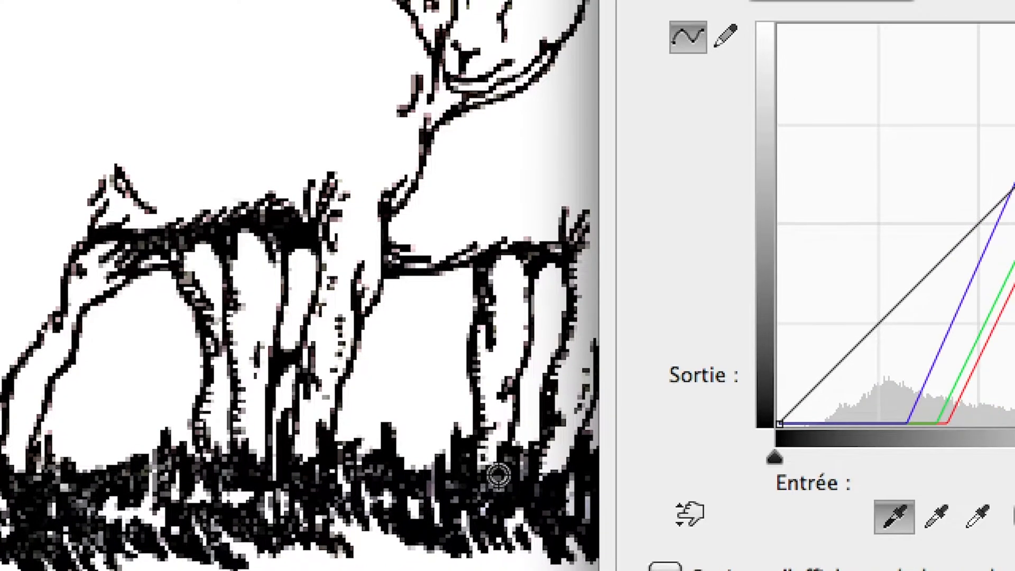
pyautogui.click(499, 476)
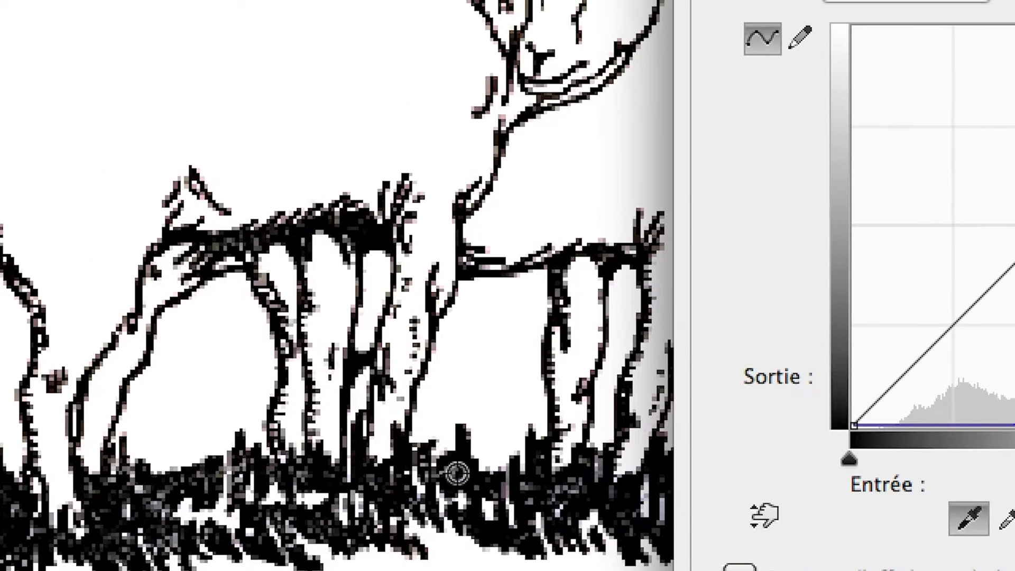
# Try other black points by sampling several spots in the grass between the front and rear goats
pyautogui.click(458, 474)
pyautogui.click(454, 473)
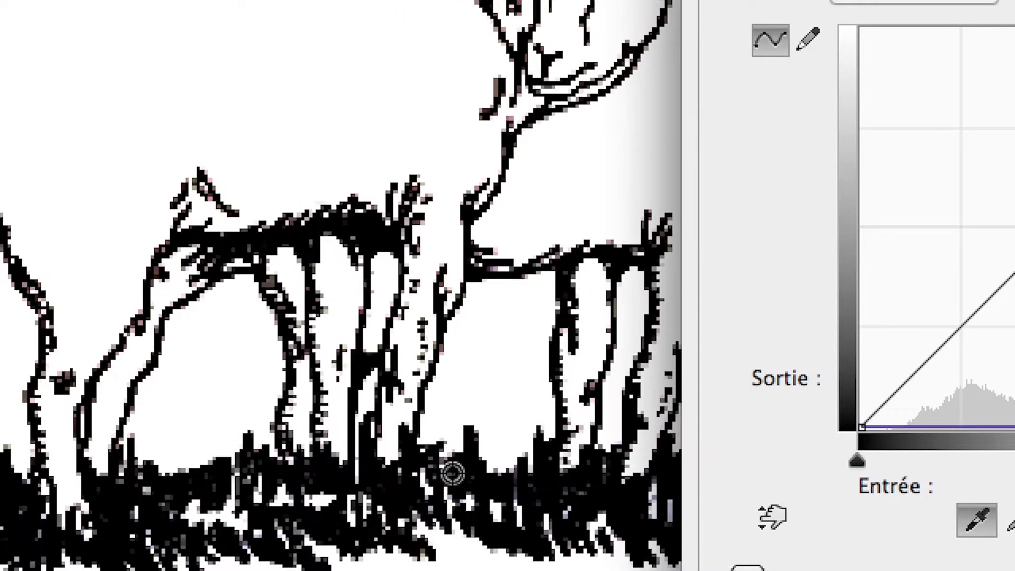
pyautogui.click(449, 458)
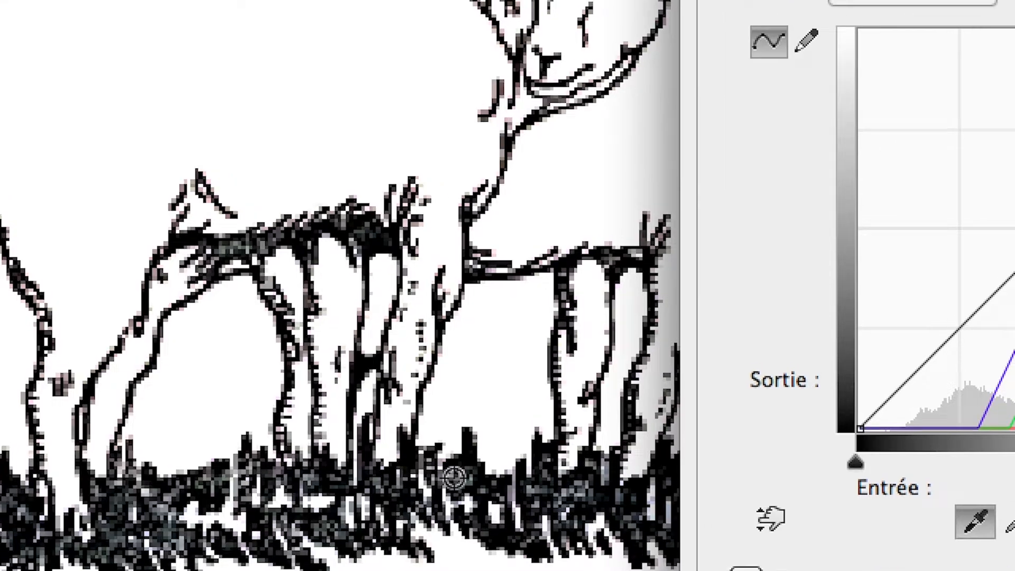
pyautogui.click(477, 480)
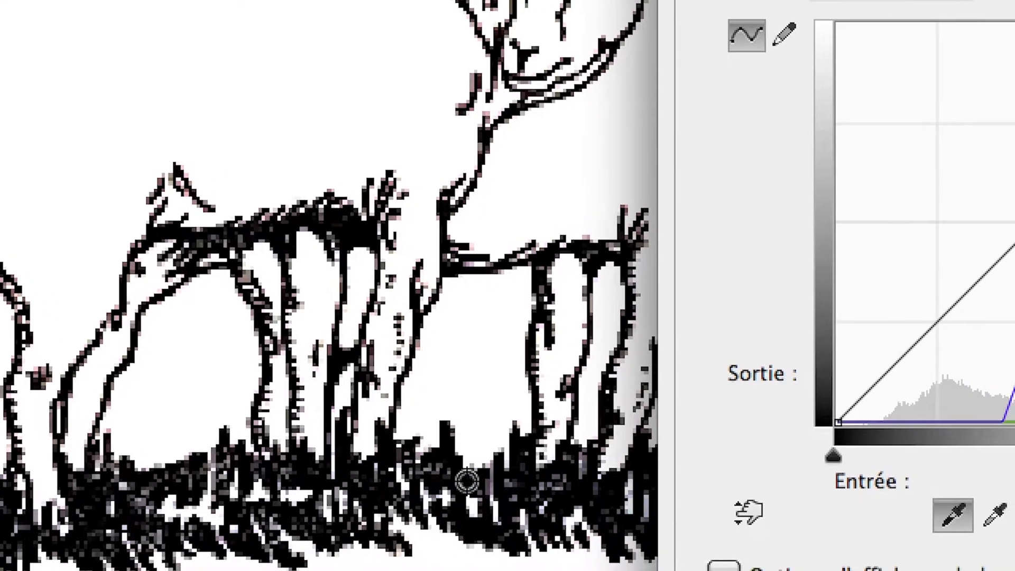
pyautogui.click(468, 482)
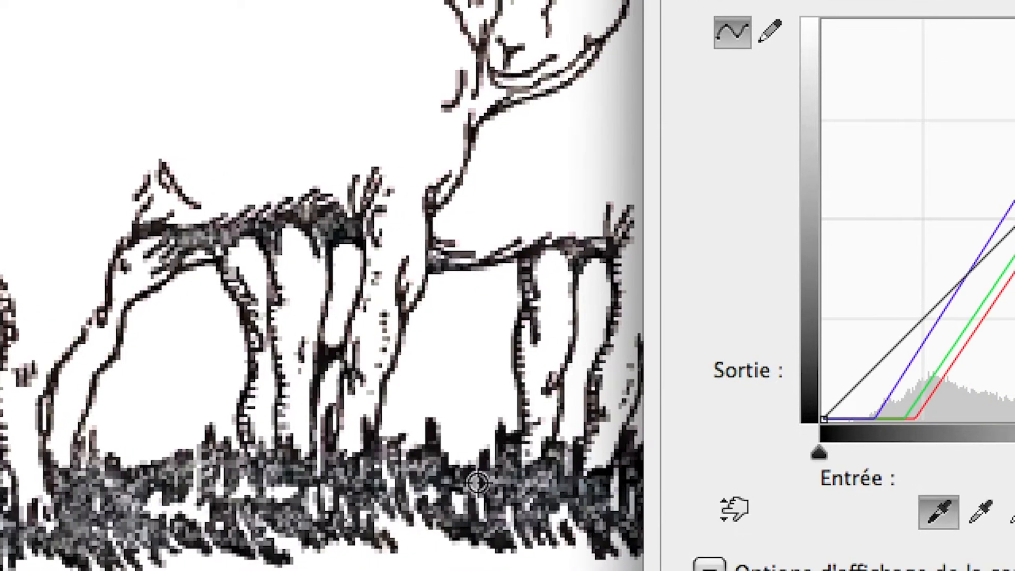
pyautogui.click(501, 485)
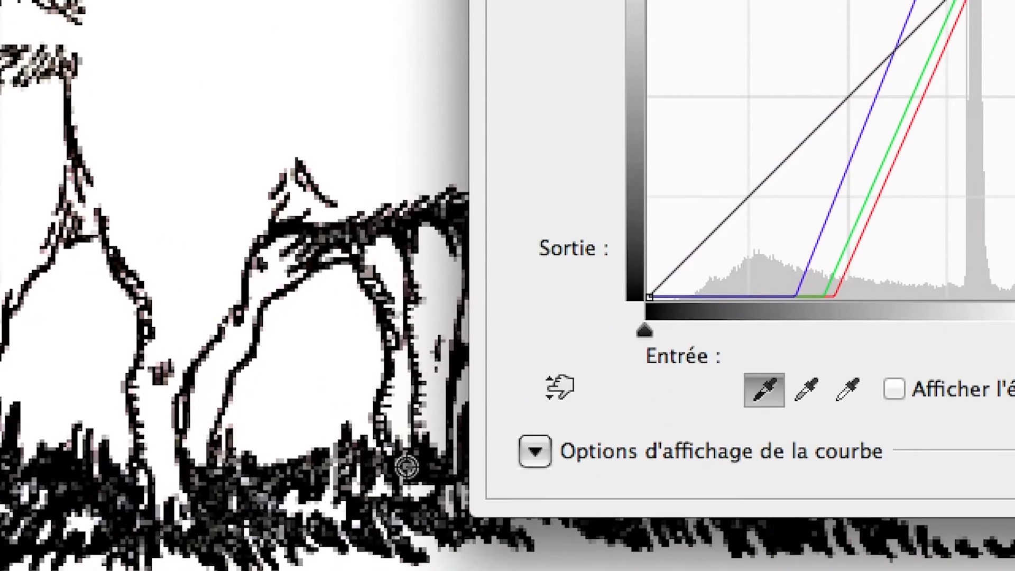
# Set the final black point by sampling lighter spots in the grass below the front goat's belly, and check the clipping
pyautogui.click(406, 466)
pyautogui.click(391, 466)
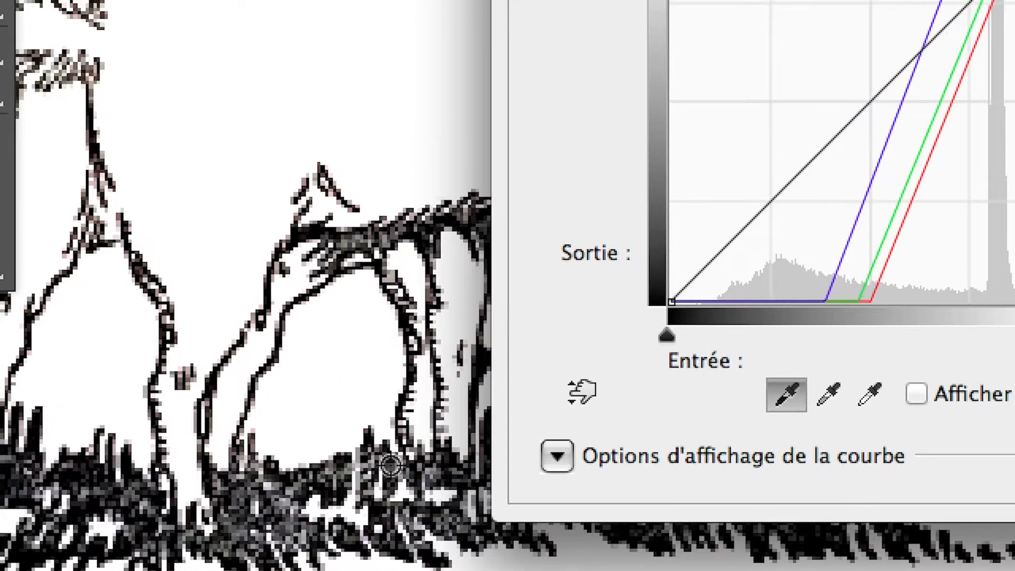
pyautogui.click(367, 463)
pyautogui.click(401, 465)
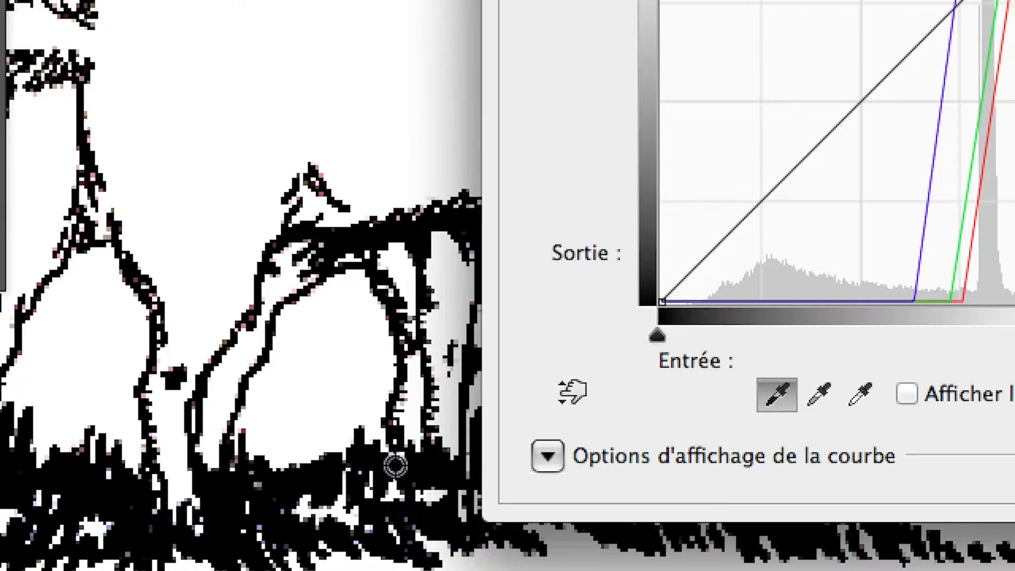
pyautogui.click(395, 465)
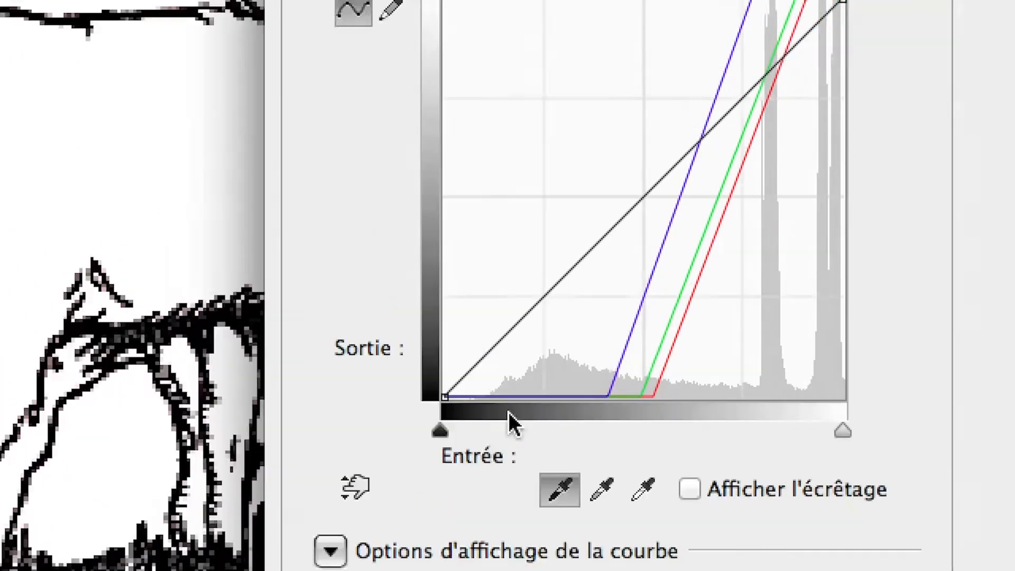
pyautogui.press('alt')
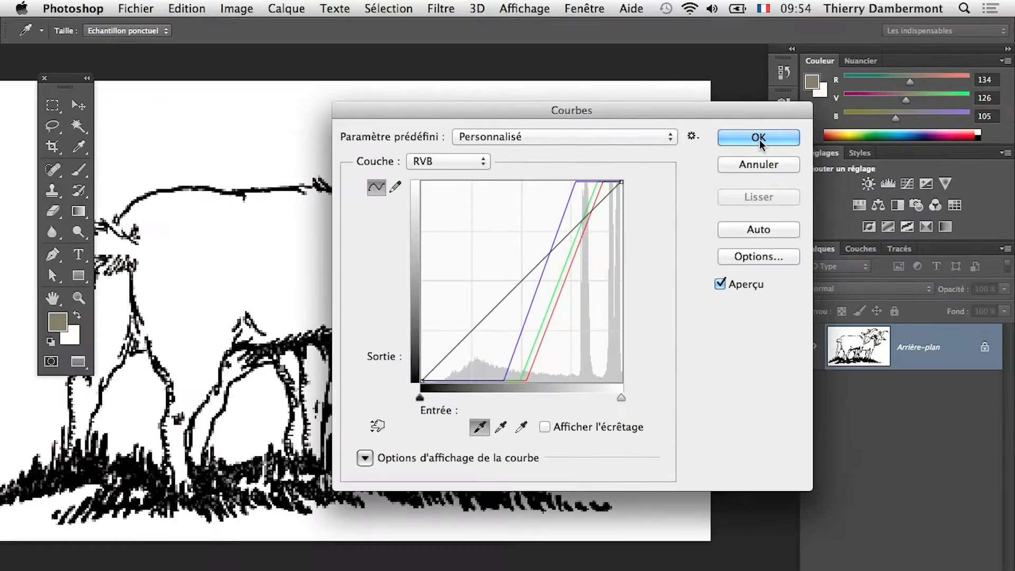
# Move the Courbes dialog off the goats, apply the adjustment and answer the question about saving the target colours as defaults
pyautogui.moveTo(608, 110); pyautogui.dragTo(846, 274)
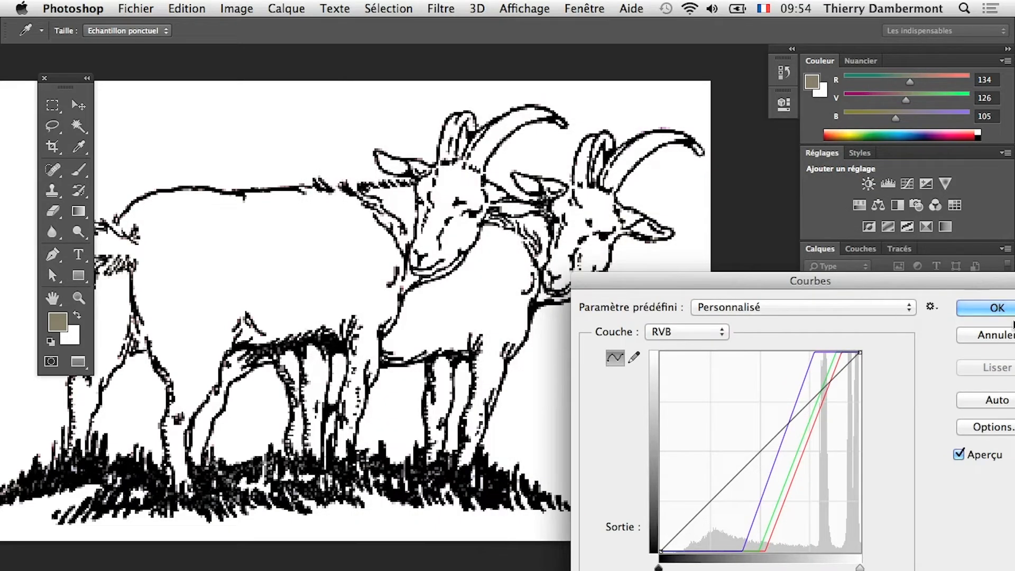
pyautogui.click(996, 309)
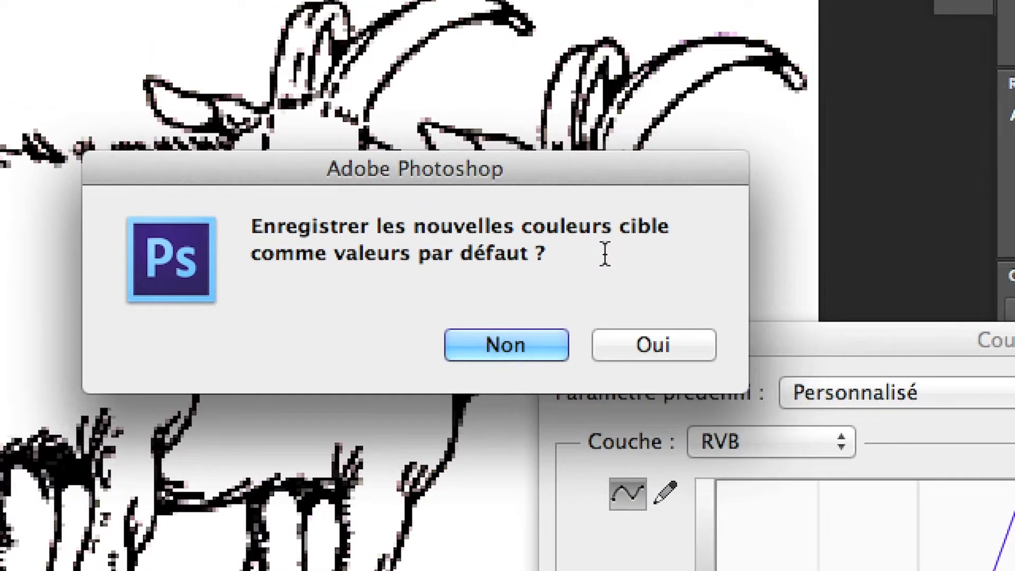
pyautogui.press('Return')
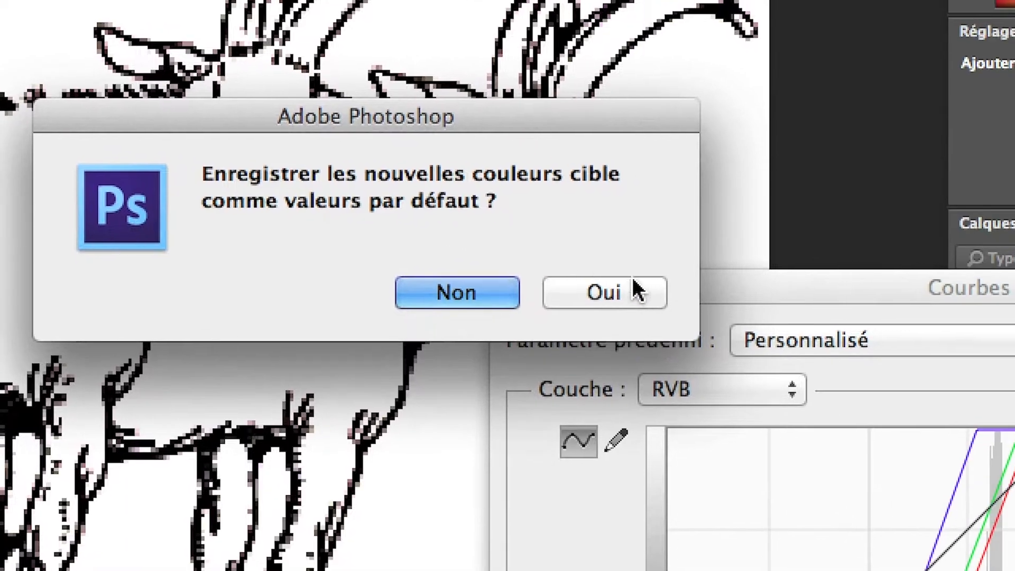
pyautogui.click(755, 317)
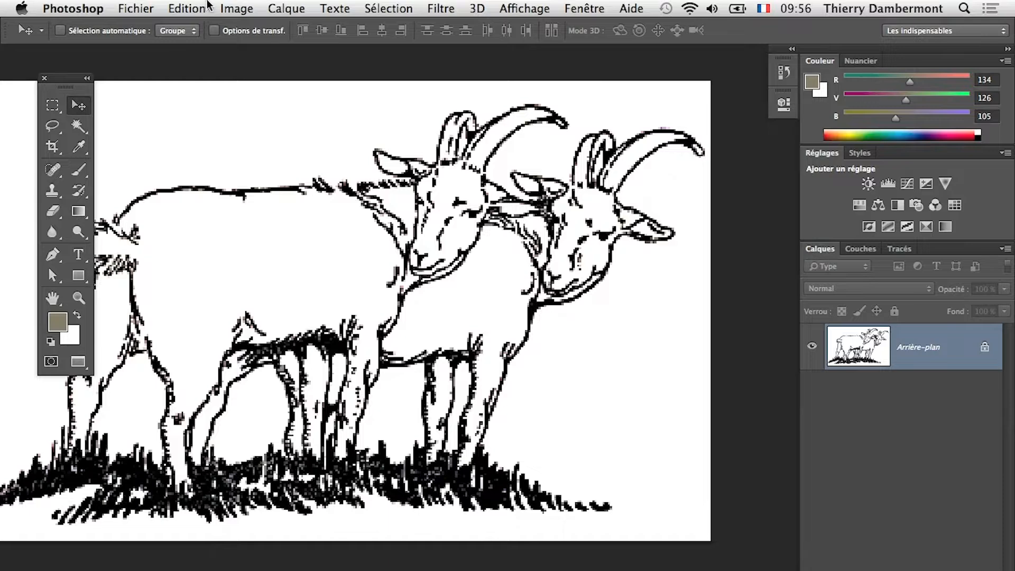
# Reopen the Courbes adjustment, place one colour sample point on each goat's body, and apply the adjustment
pyautogui.click(236, 8)
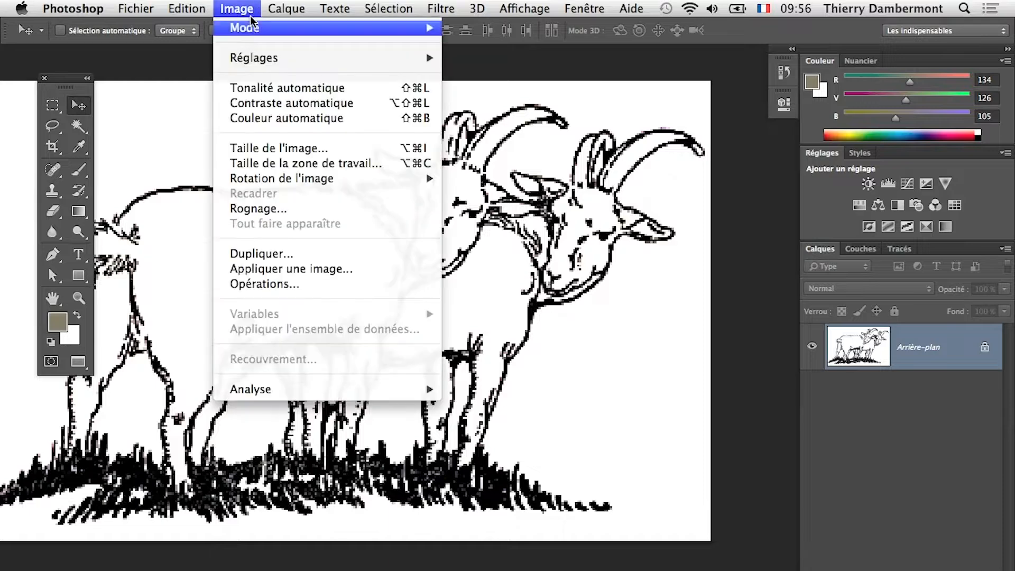
pyautogui.moveTo(312, 58)
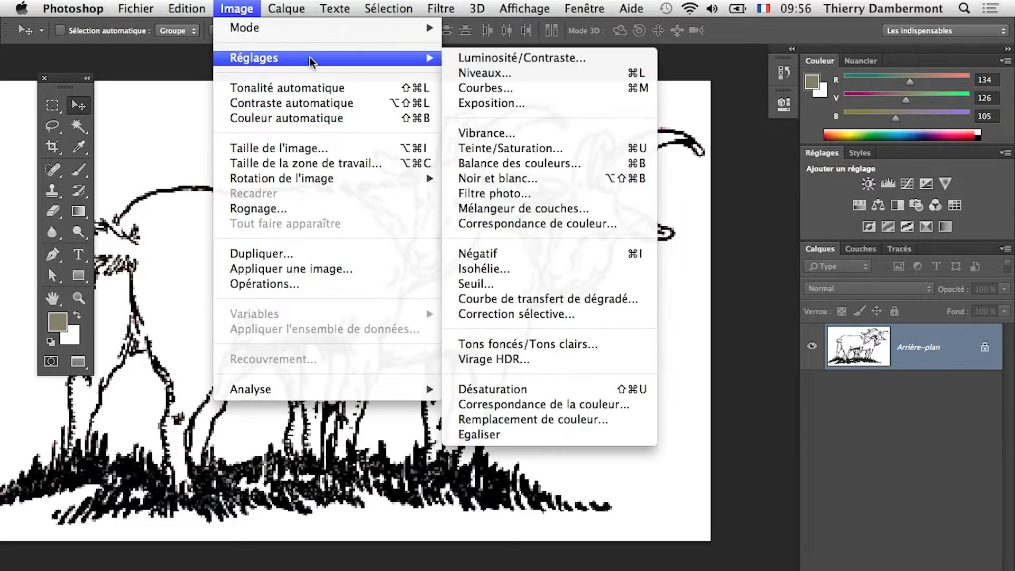
pyautogui.click(528, 89)
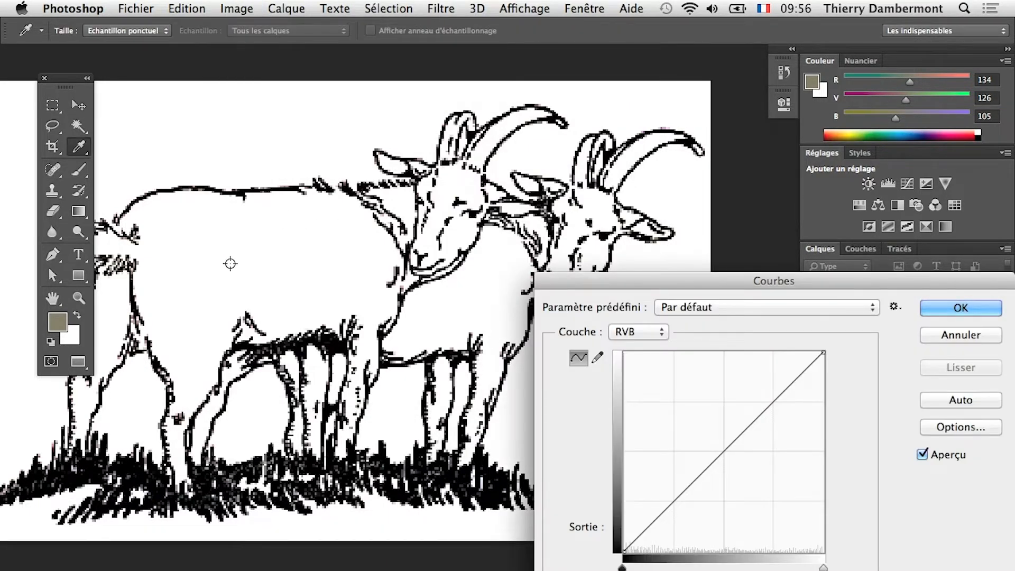
pyautogui.click(230, 263)
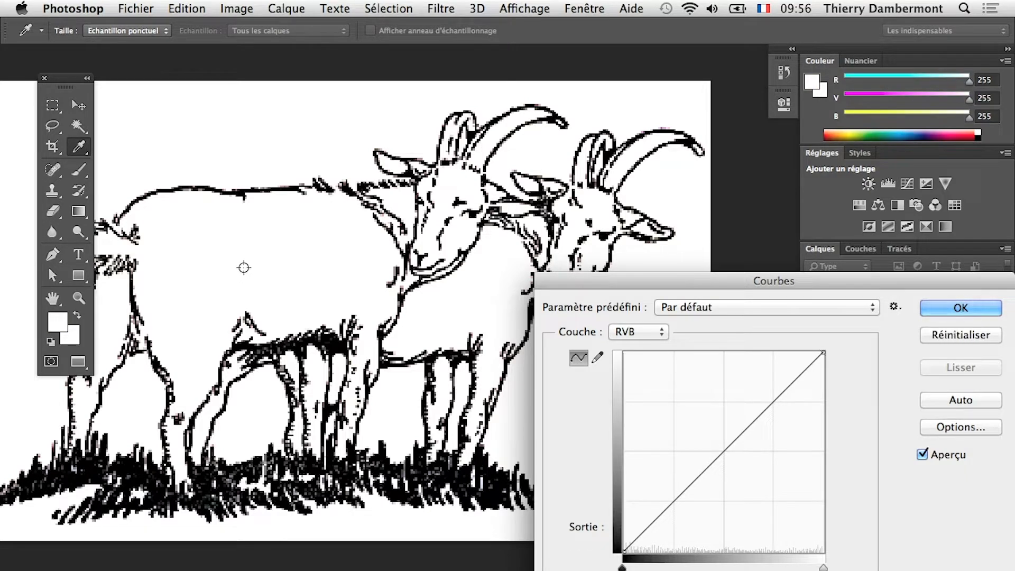
pyautogui.click(247, 272)
pyautogui.keyDown('shift'); pyautogui.click(248, 269); pyautogui.keyUp('shift')
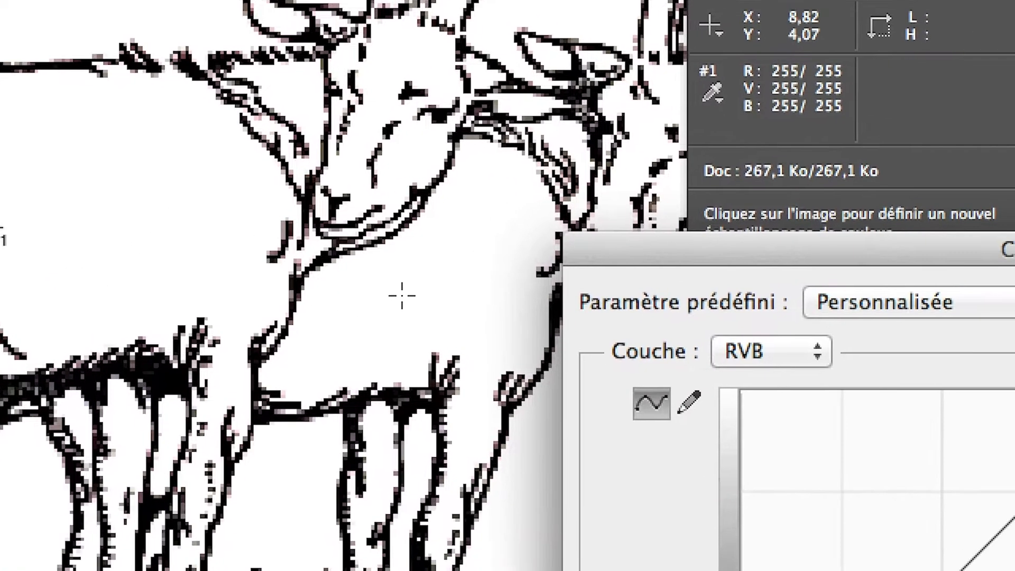
pyautogui.keyDown('shift'); pyautogui.click(579, 365); pyautogui.keyUp('shift')
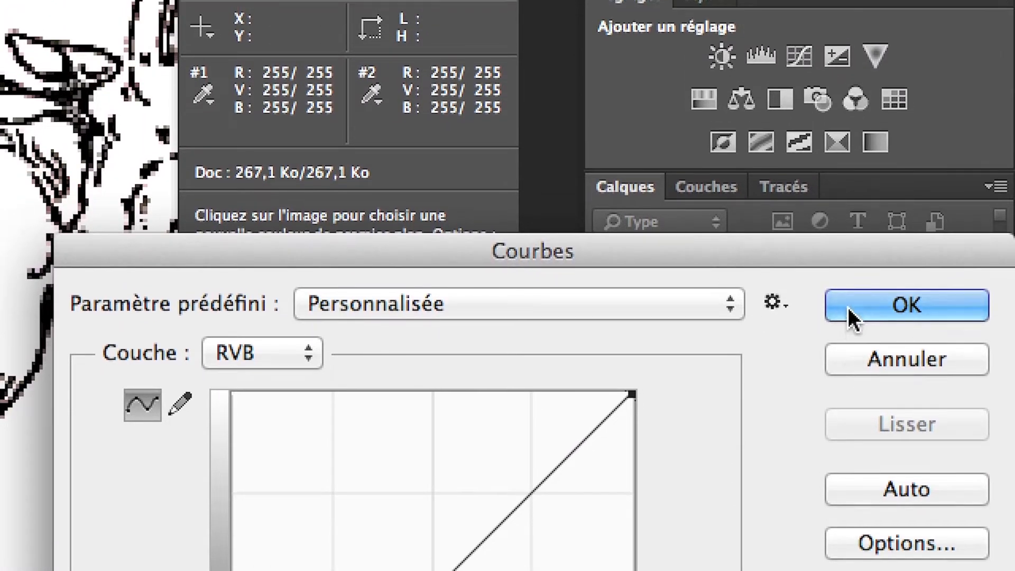
pyautogui.click(848, 307)
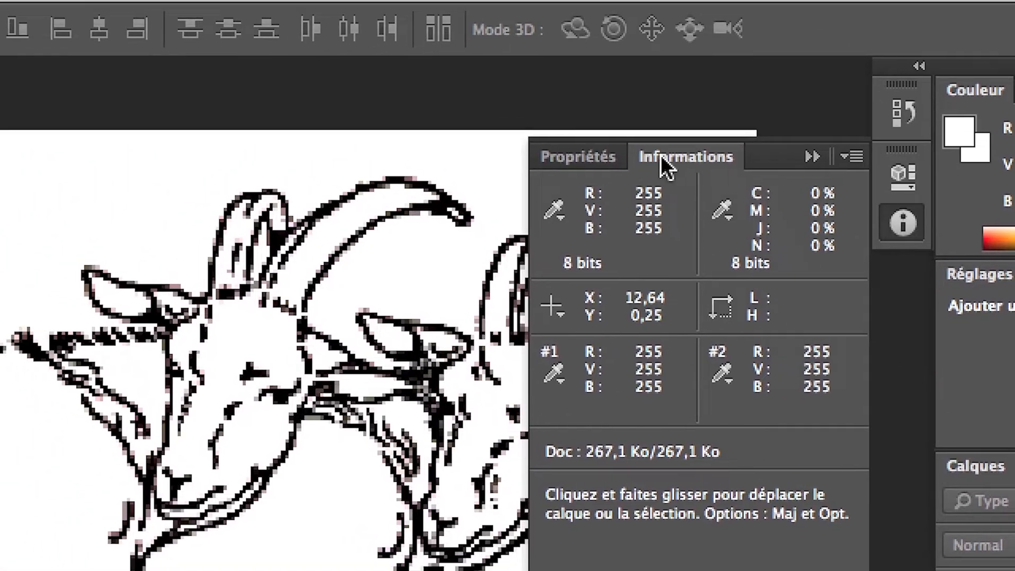
# Detach the Informations panel, add sample points on the front goat's rump and shoulder with Echantillonnage de couleur, and try adding a fifth
pyautogui.moveTo(660, 155); pyautogui.dragTo(187, 426)
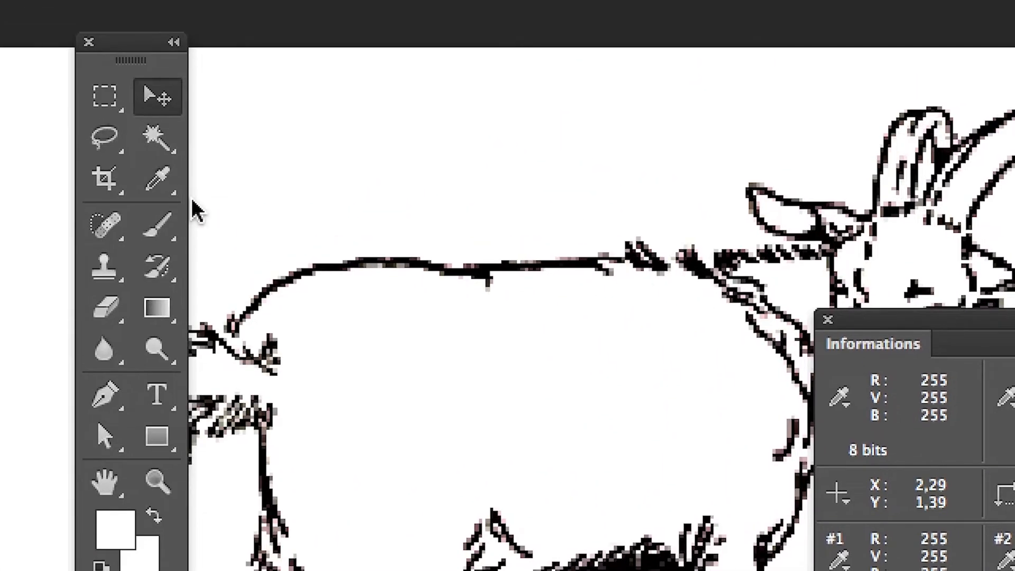
pyautogui.click(169, 185)
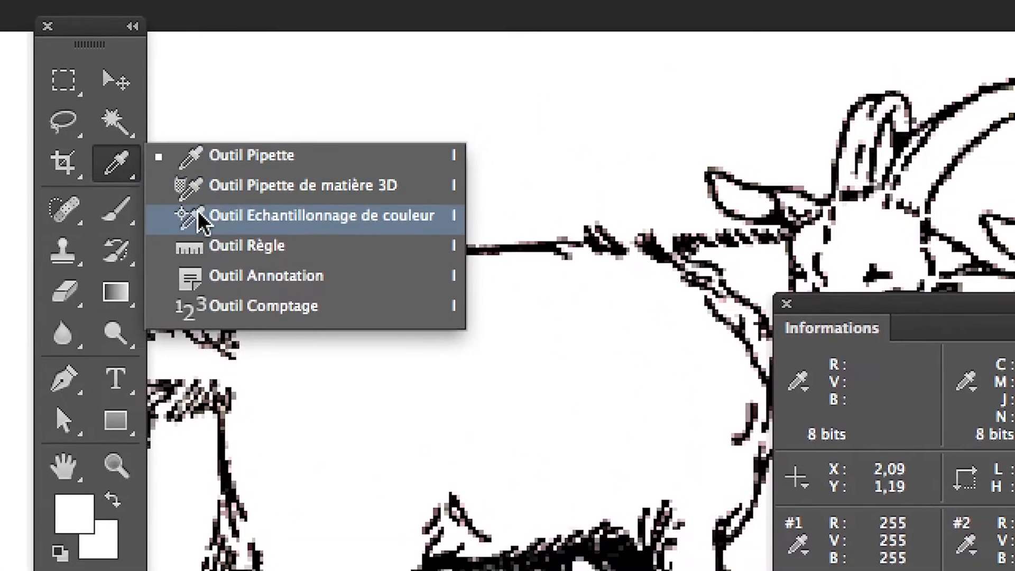
pyautogui.click(247, 211)
pyautogui.click(289, 345)
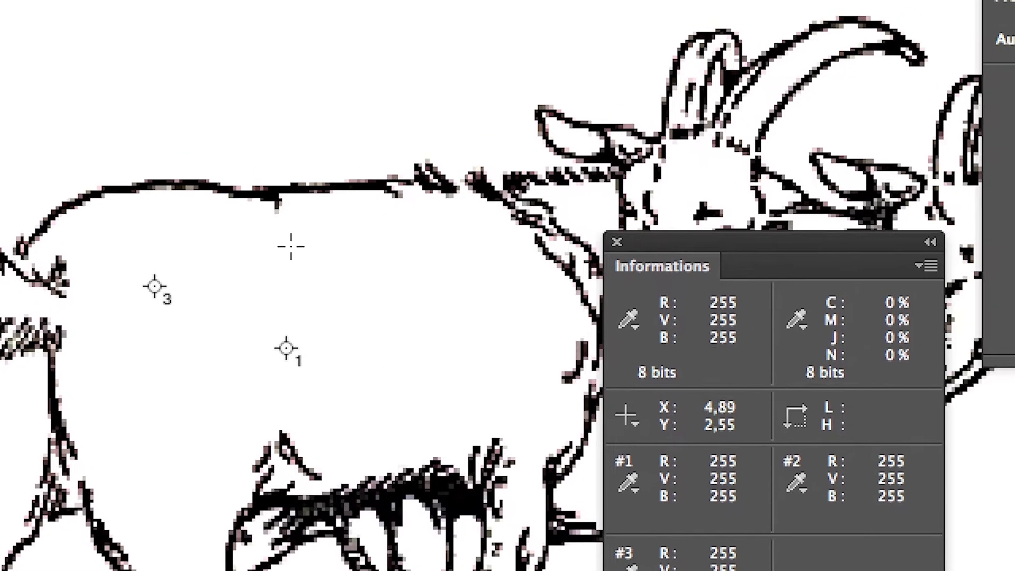
pyautogui.click(438, 259)
pyautogui.click(445, 334)
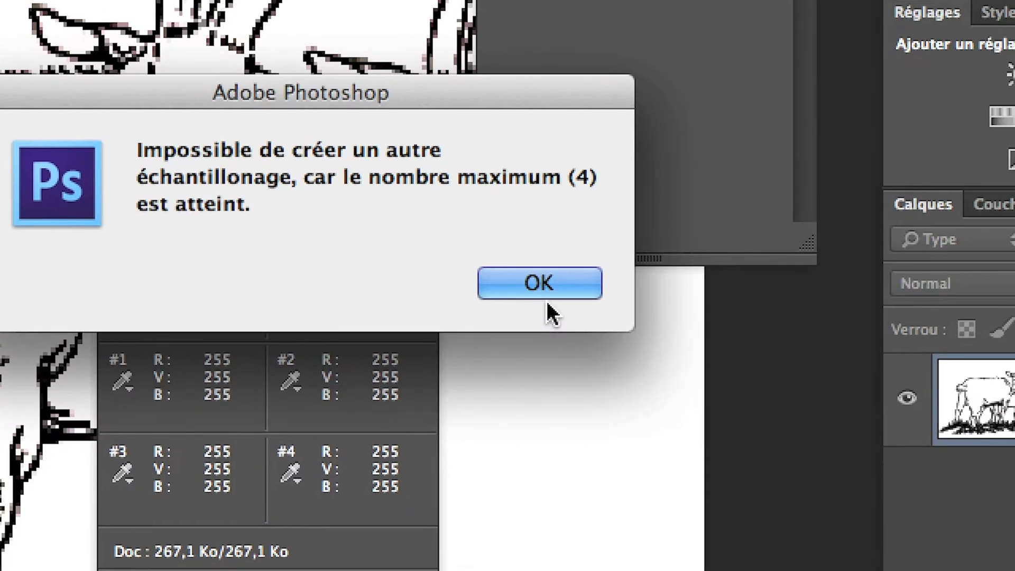
pyautogui.click(544, 294)
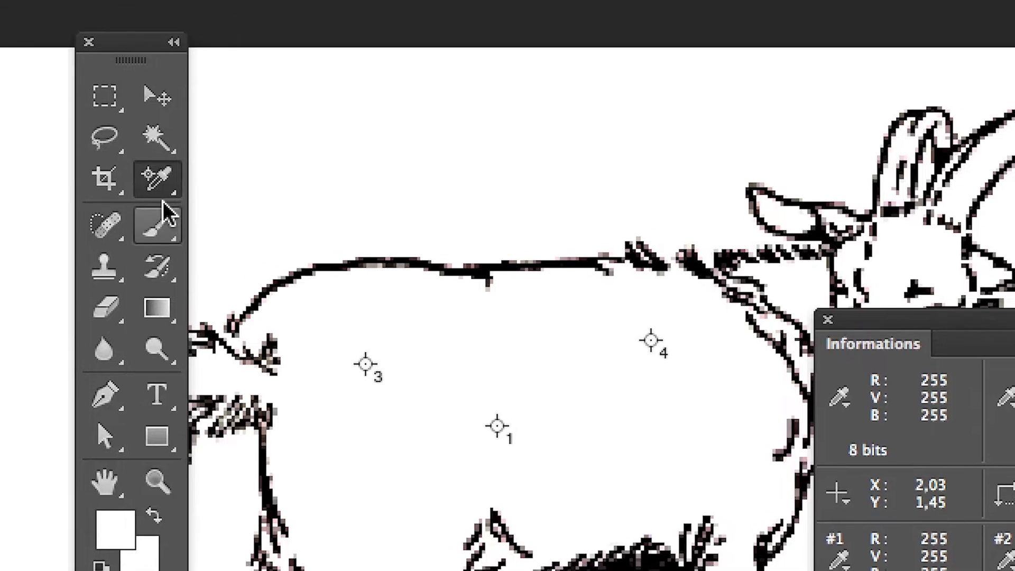
# Hide the colour sample points through the Informations panel's options, move the panel and close it
pyautogui.click(160, 200)
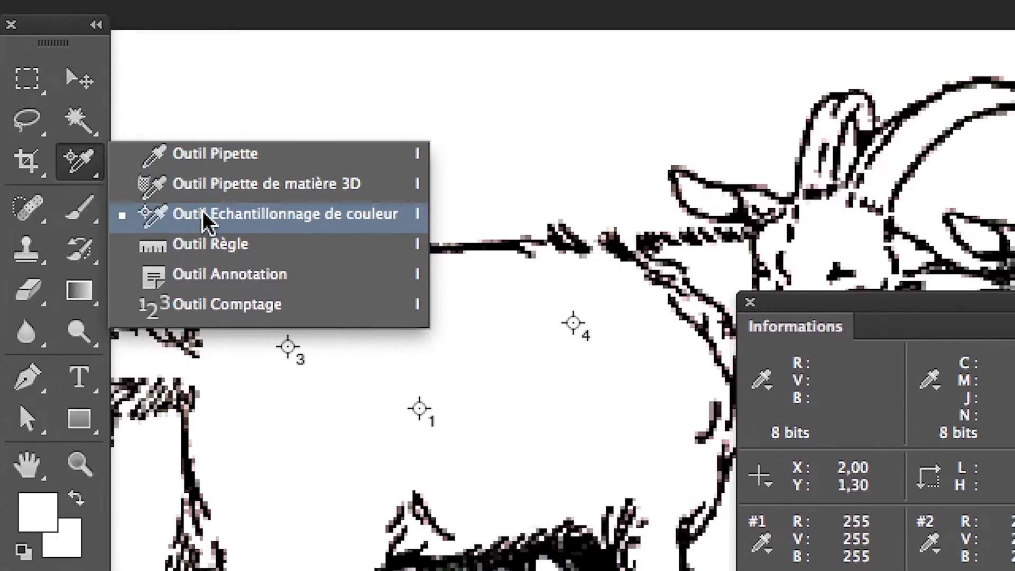
pyautogui.click(204, 215)
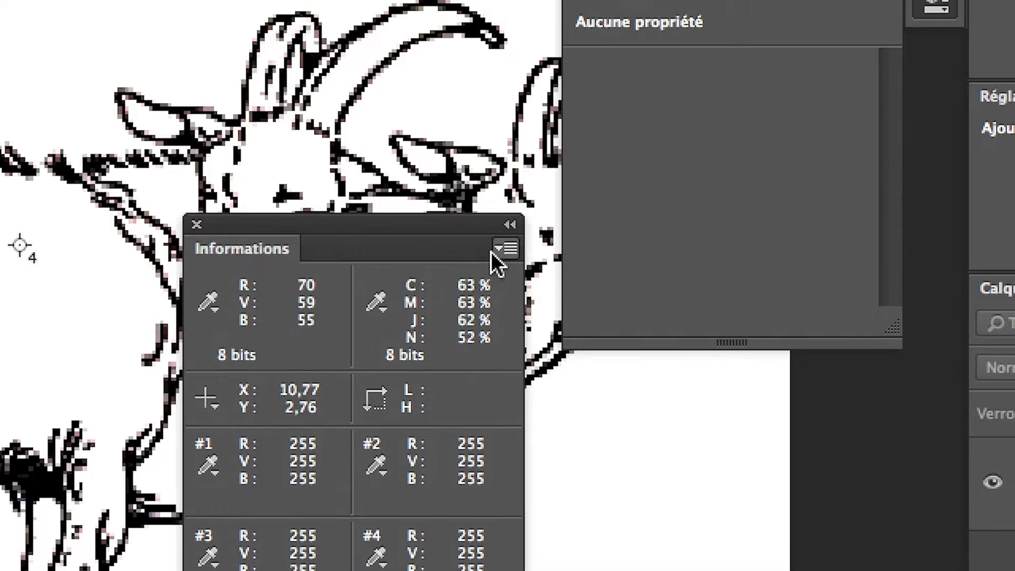
pyautogui.click(504, 250)
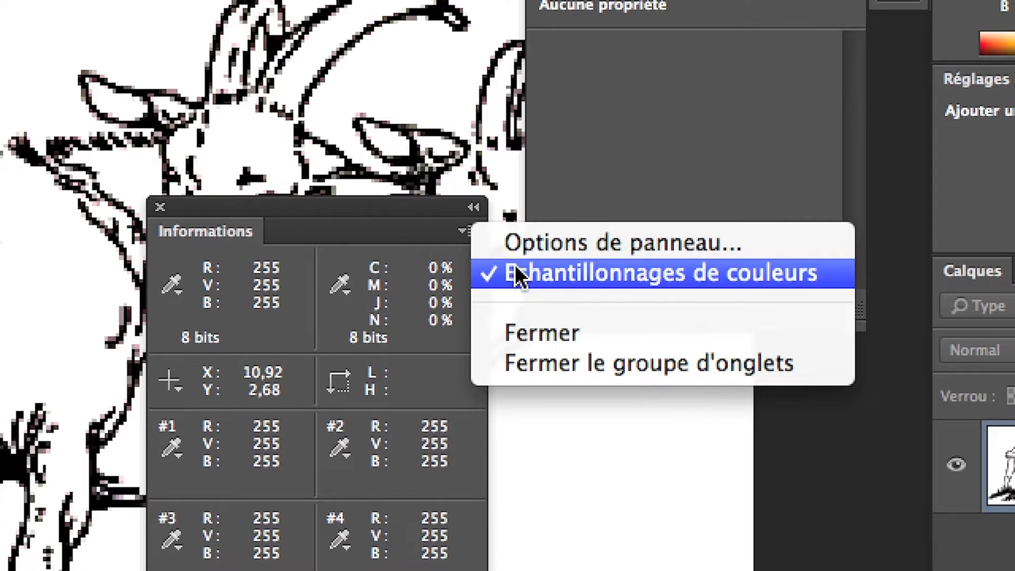
pyautogui.click(521, 275)
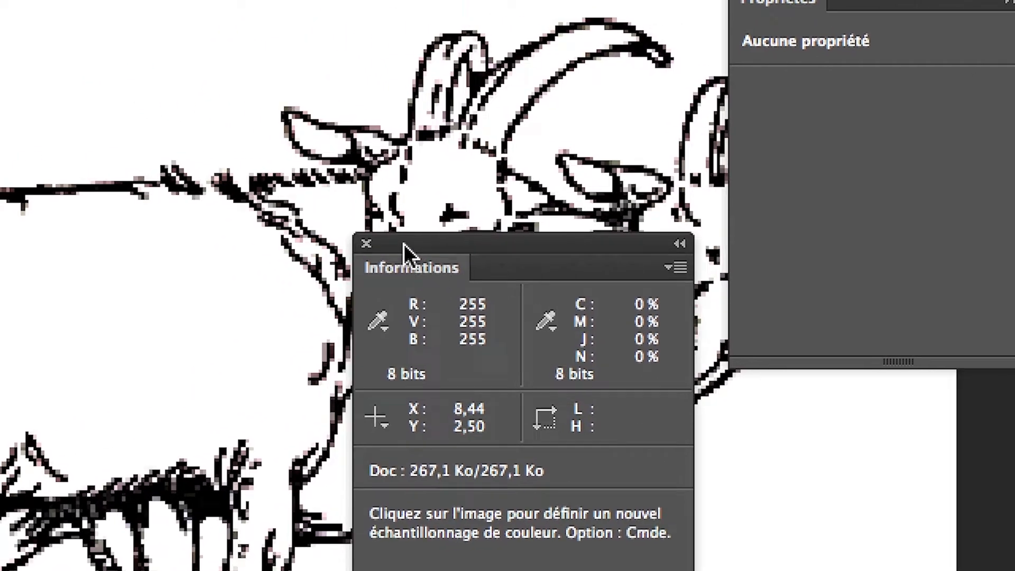
pyautogui.moveTo(404, 243); pyautogui.dragTo(591, 250)
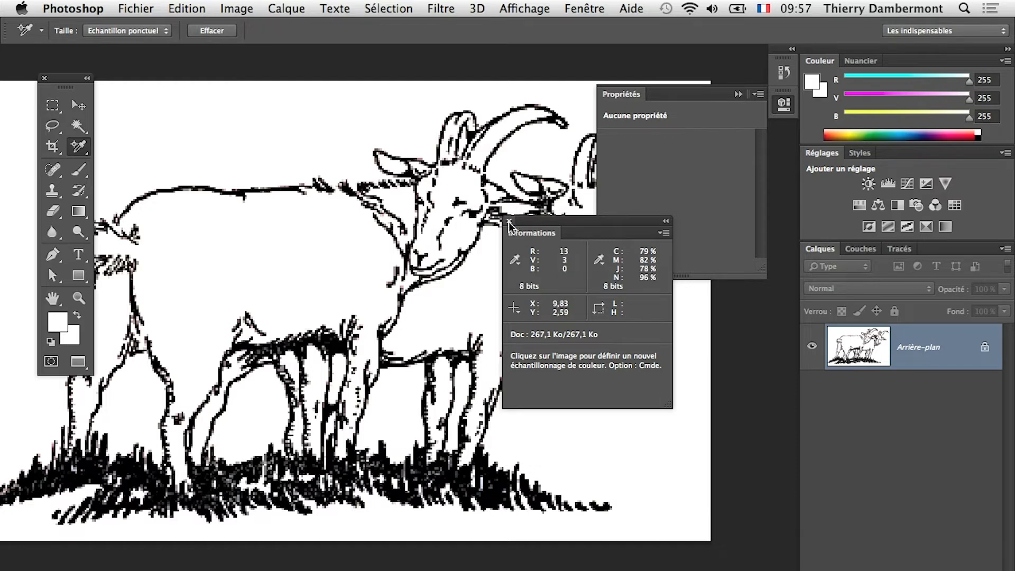
pyautogui.click(509, 221)
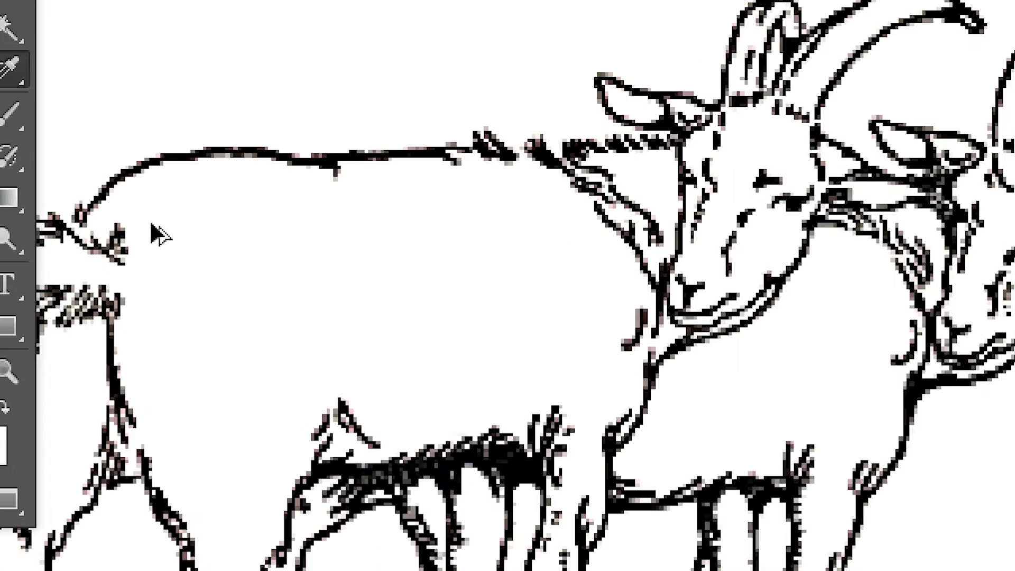
# Try to add another sample point on the front goat's rump while the markers are hidden, and reopen the Informations panel
pyautogui.click(153, 222)
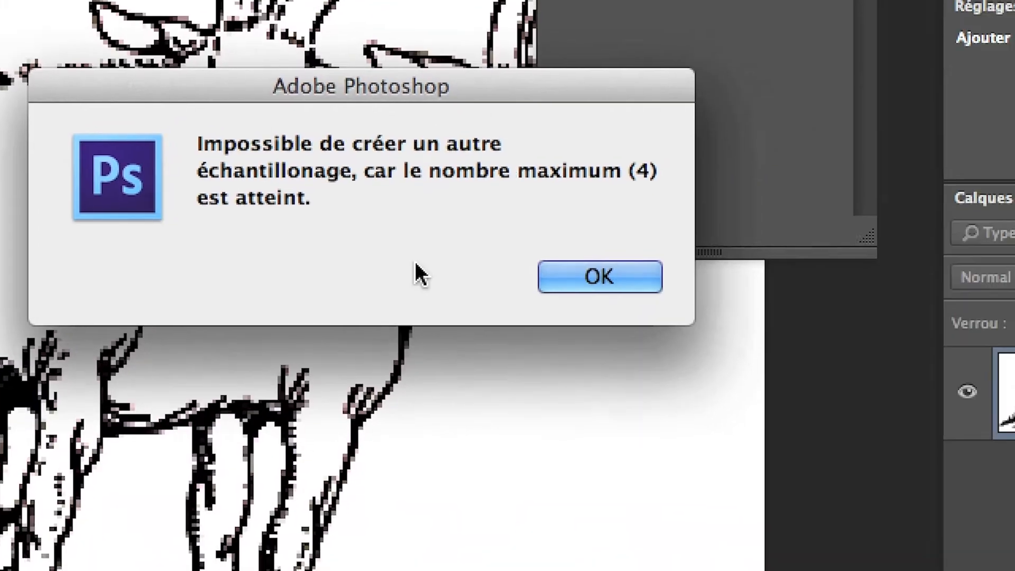
pyautogui.press('Return')
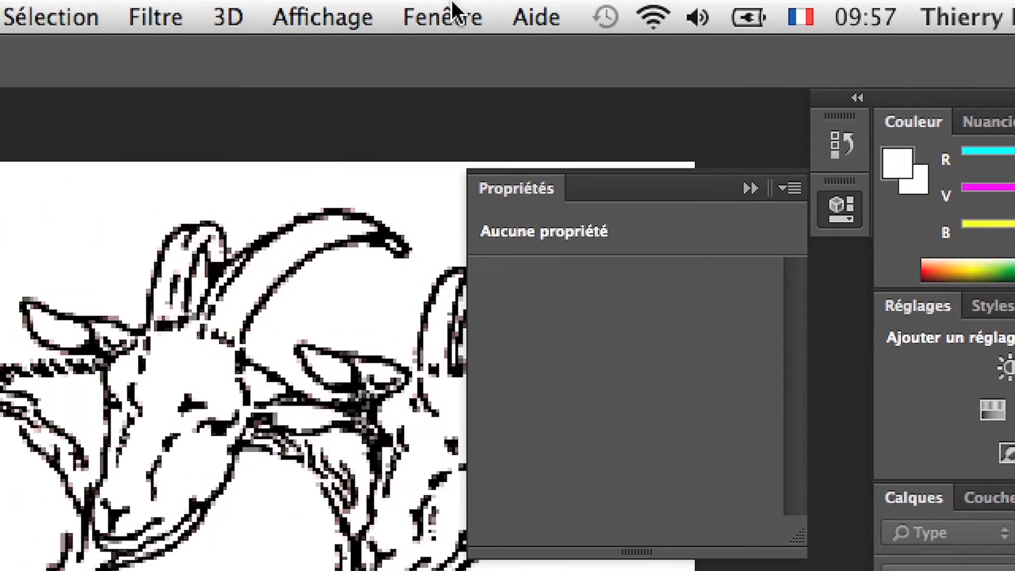
pyautogui.click(452, 7)
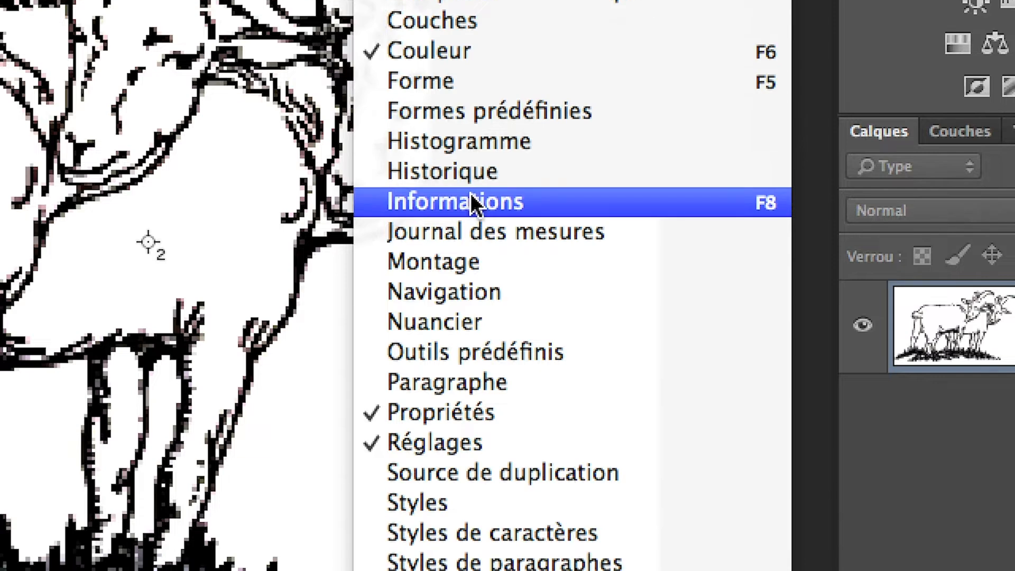
pyautogui.click(509, 555)
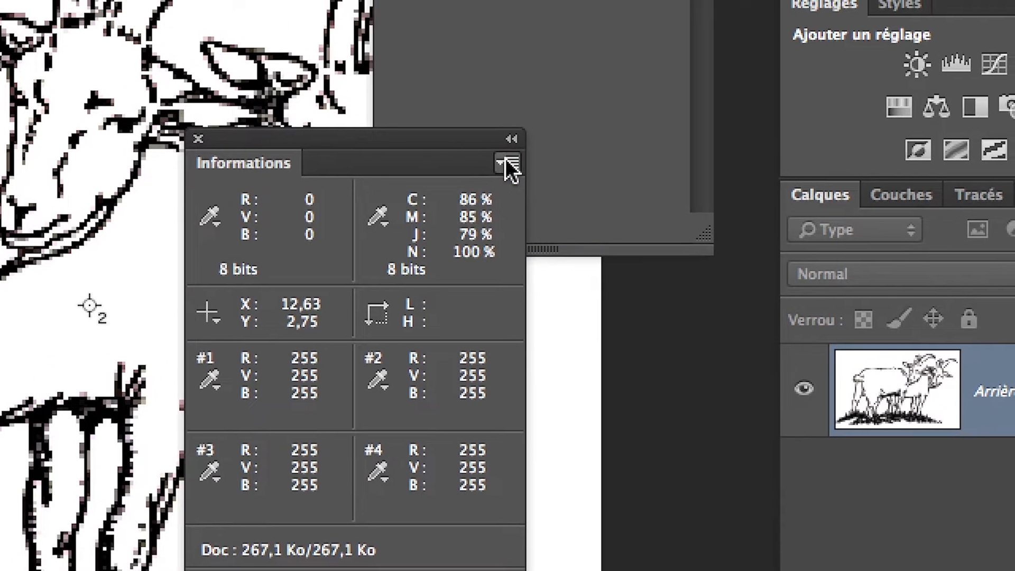
# Turn the Echantillonnages de couleurs display off and back on for the Informations panel
pyautogui.click(506, 161)
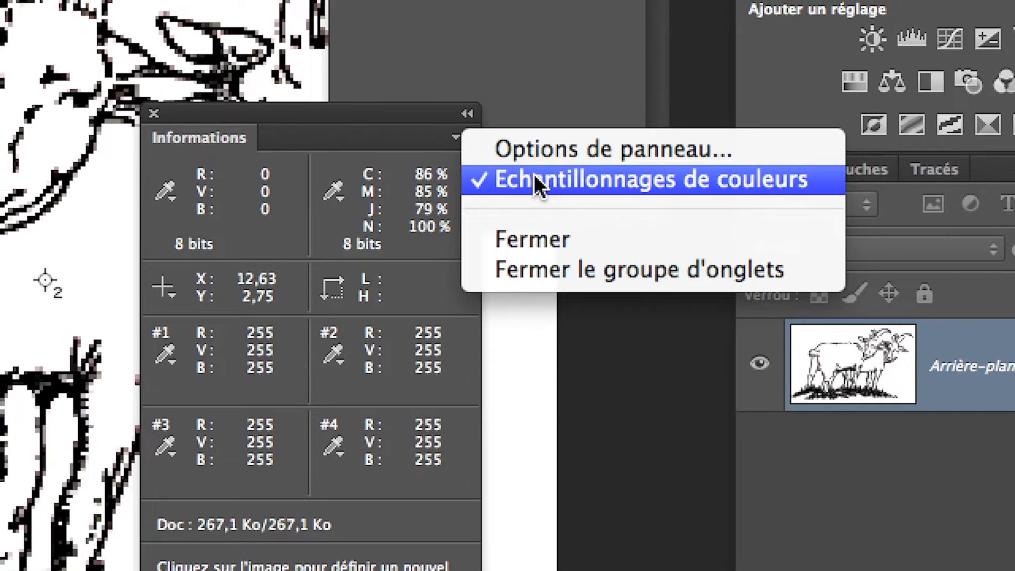
pyautogui.click(536, 175)
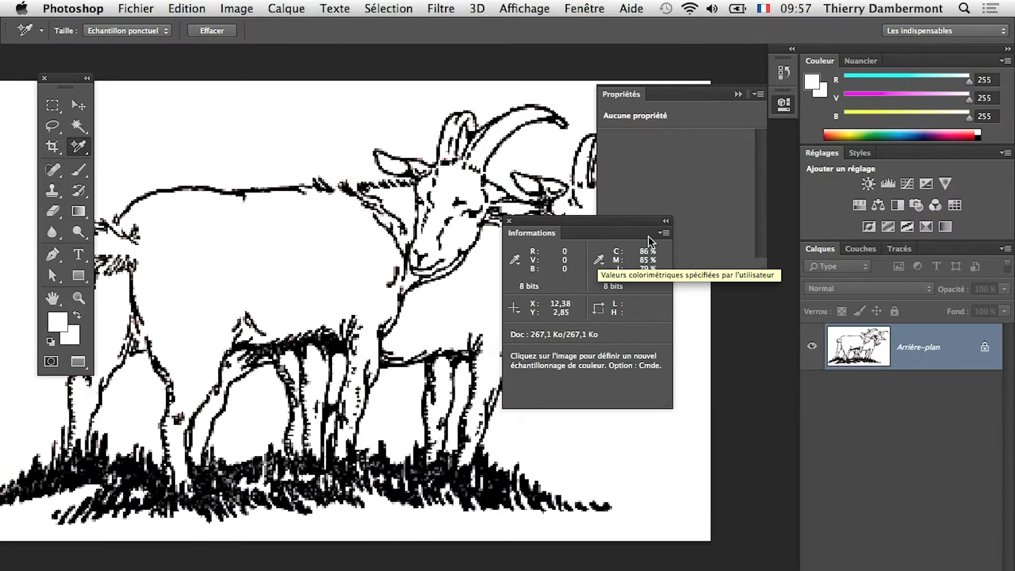
pyautogui.click(601, 139)
pyautogui.click(686, 255)
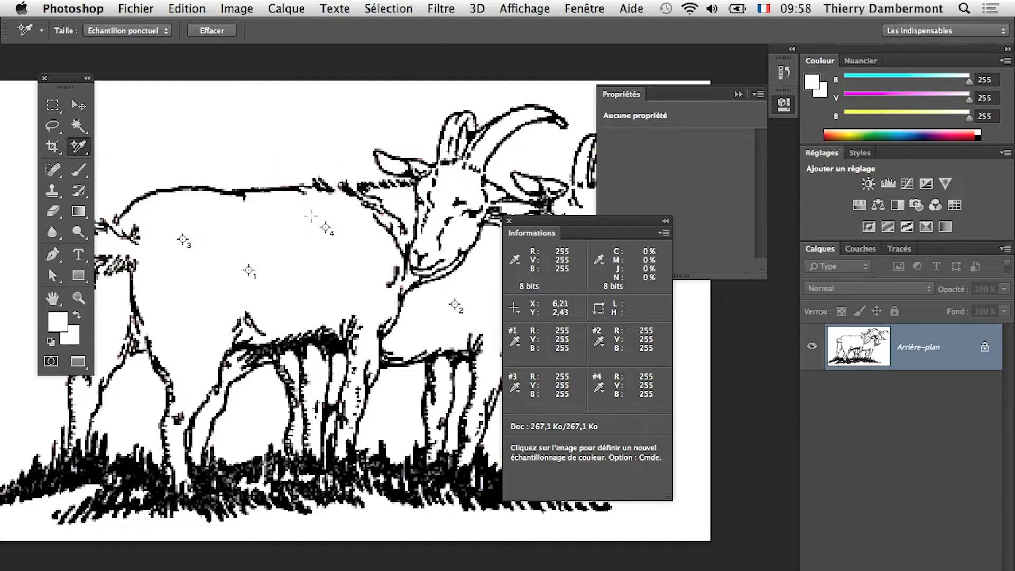
# Delete the three colour sample points on the front goat's shoulder, flank and rump one by one
pyautogui.rightClick(326, 230)
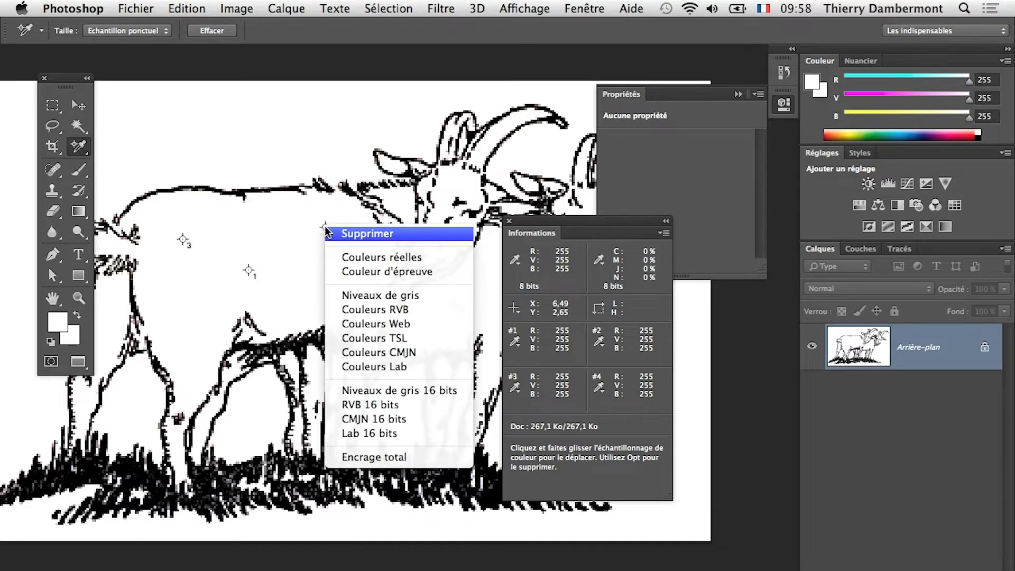
pyautogui.click(360, 233)
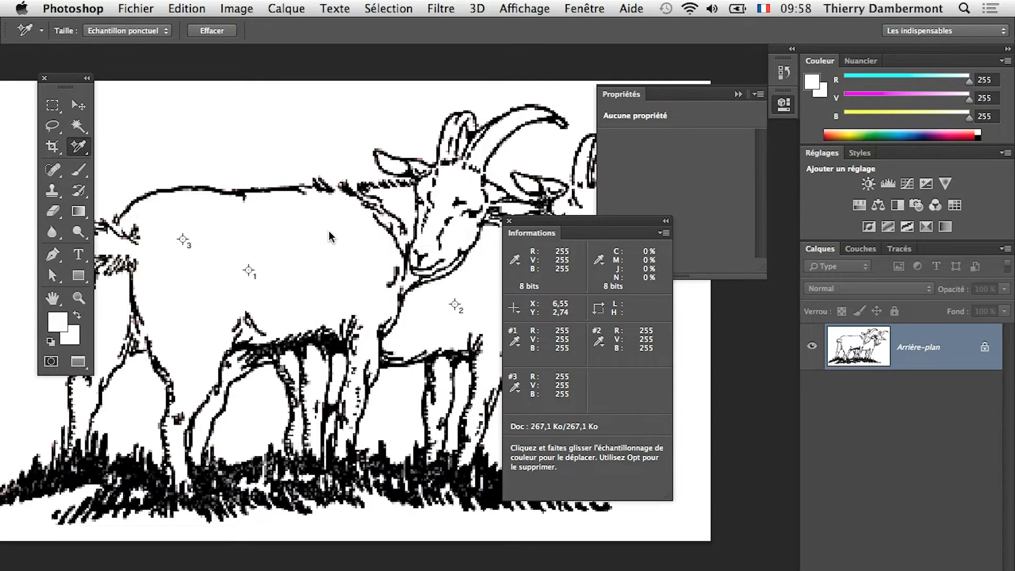
pyautogui.rightClick(248, 270)
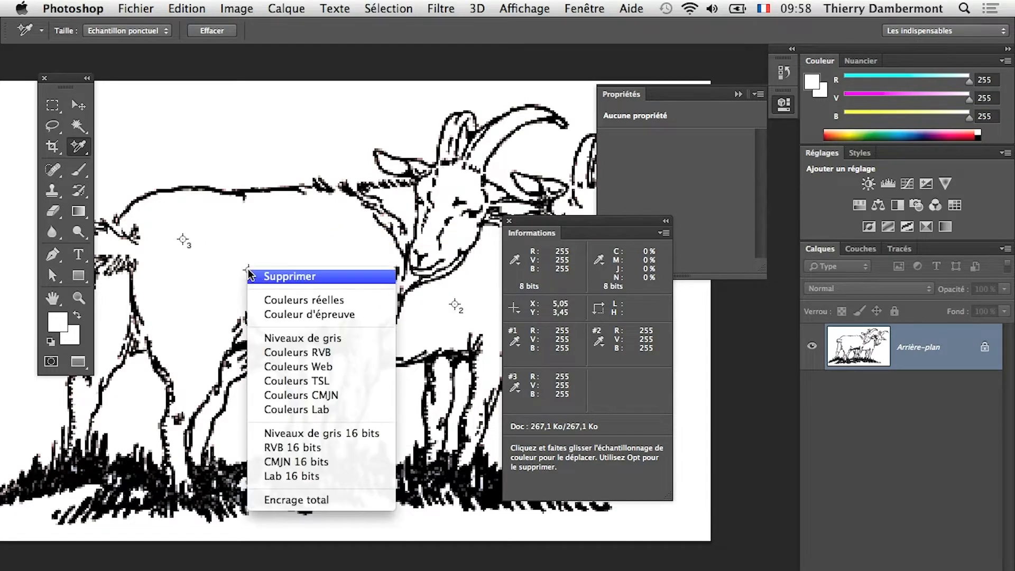
pyautogui.click(254, 275)
pyautogui.rightClick(183, 240)
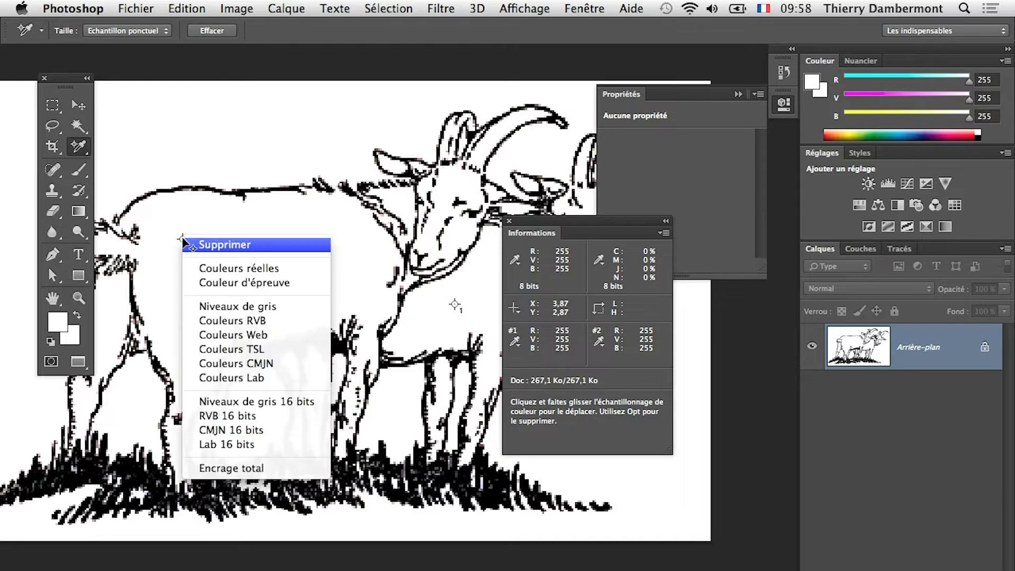
pyautogui.click(198, 247)
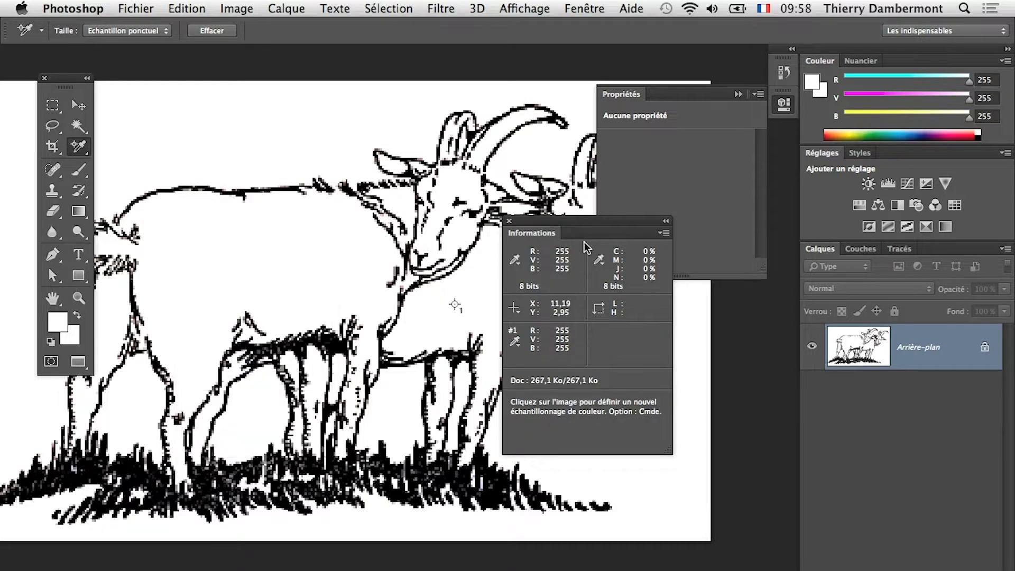
# Move the Informations panel clear of the rear goat and delete the remaining sample point on its body
pyautogui.moveTo(578, 229); pyautogui.dragTo(704, 332)
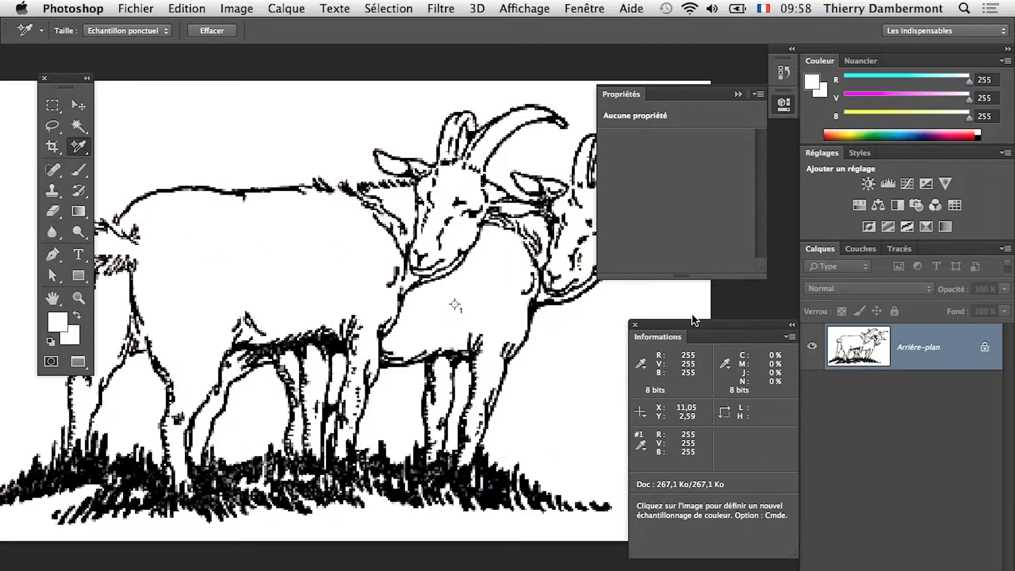
pyautogui.rightClick(455, 306)
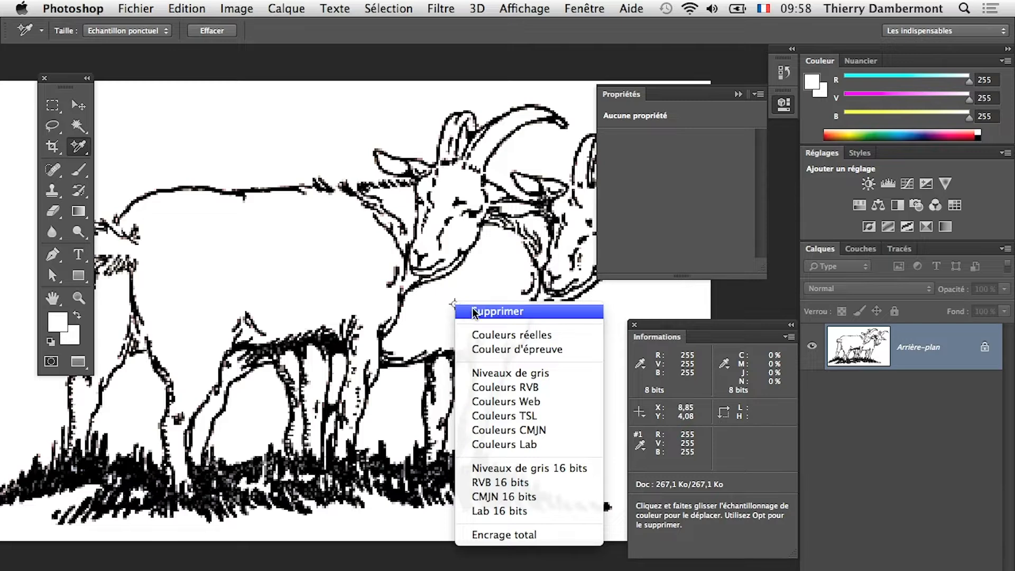
pyautogui.click(474, 312)
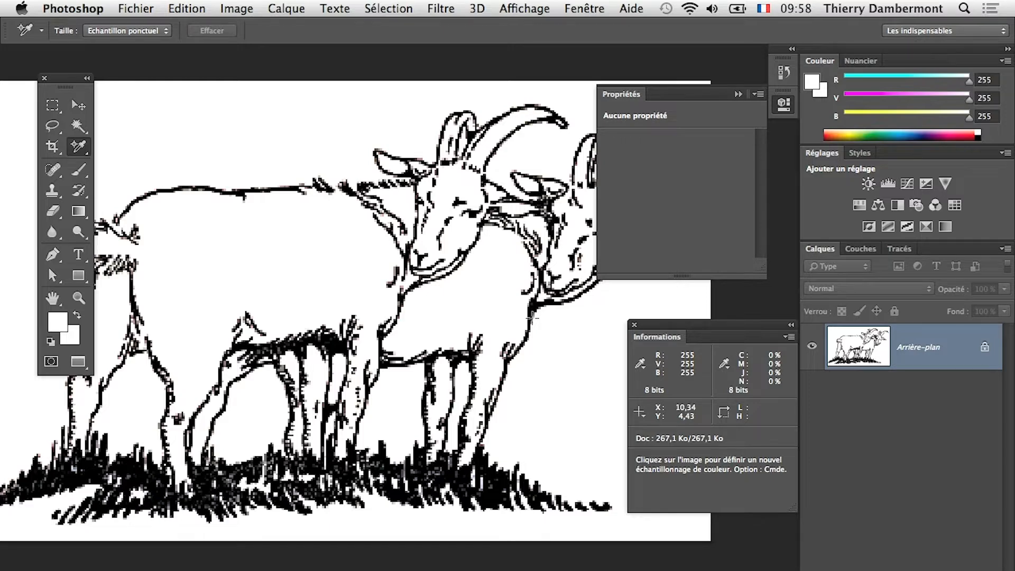
# Close the Informations panel and collapse the Propriétés panel to uncover the rear goat's head
pyautogui.moveTo(691, 325); pyautogui.dragTo(592, 301)
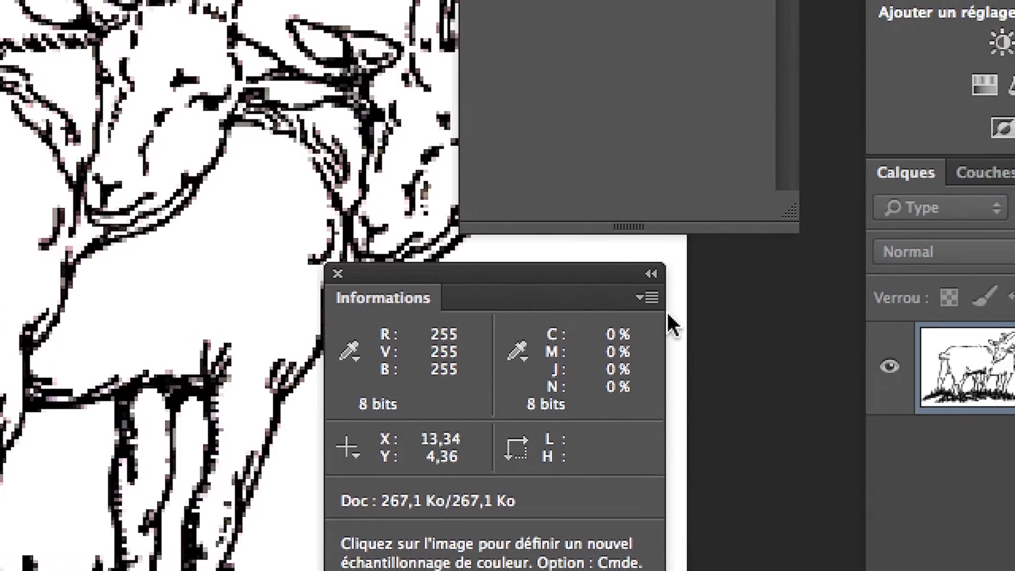
pyautogui.click(656, 309)
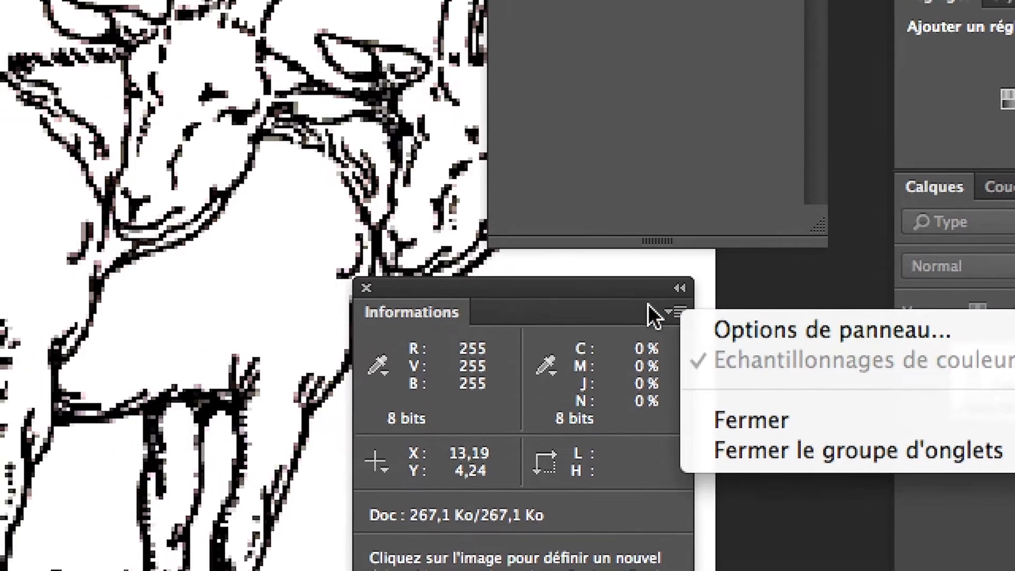
pyautogui.click(648, 304)
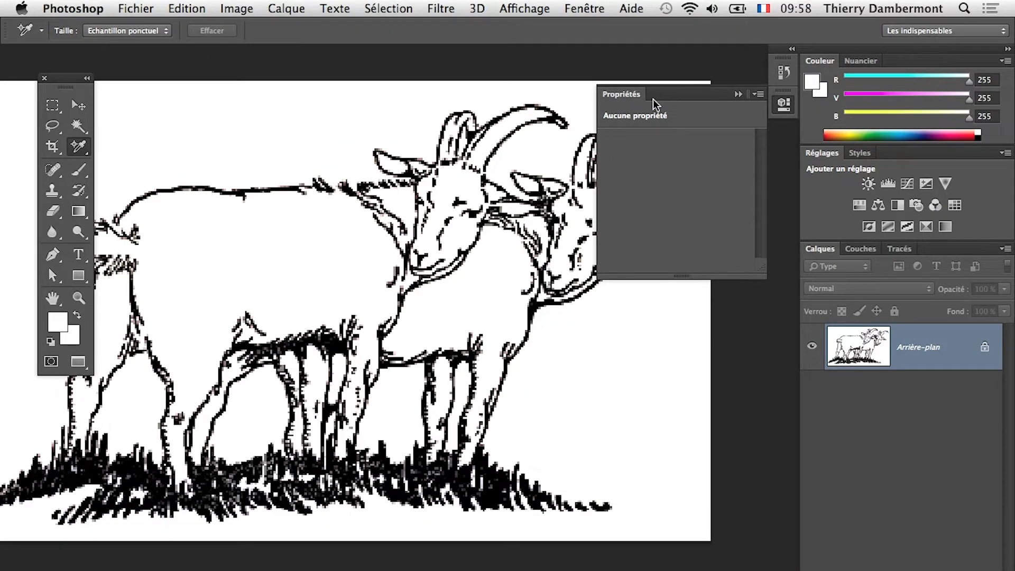
pyautogui.click(738, 94)
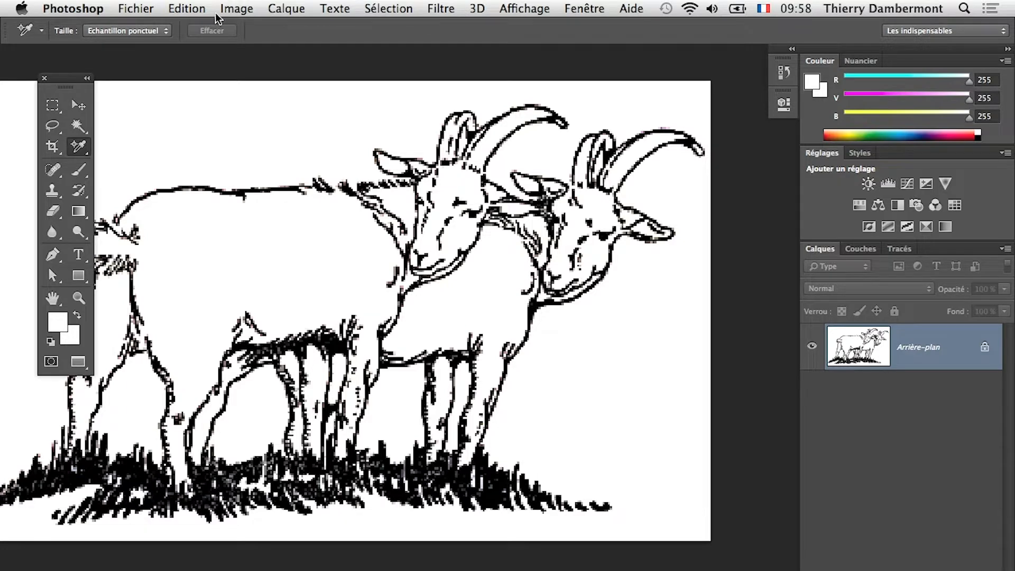
# Move the floating toolbox slightly further away from the goats
pyautogui.click(389, 8)
pyautogui.click(335, 80)
pyautogui.press('p')
pyautogui.moveTo(62, 79)
pyautogui.mouseDown()
pyautogui.moveTo(29, 65)
pyautogui.moveTo(54, 75)
pyautogui.mouseUp()
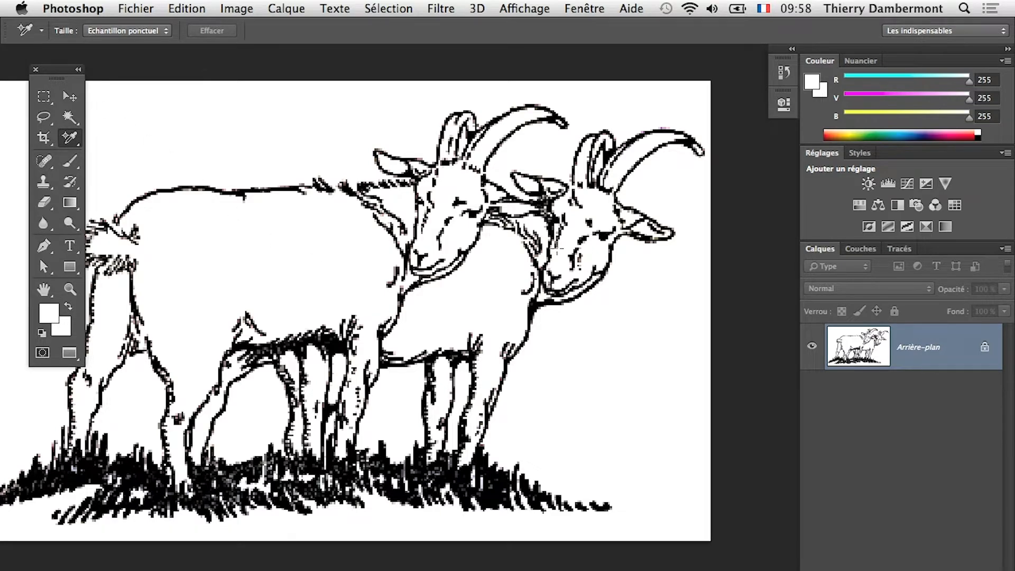
pyautogui.scroll(4, 559, 249)
pyautogui.scroll(-2, 558, 249)
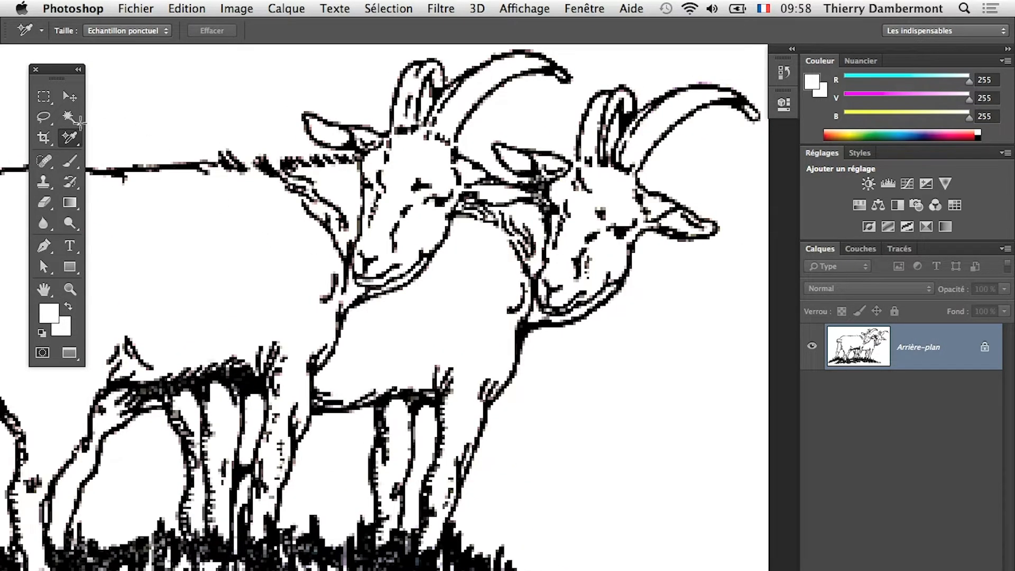
# Save the drawing as a new version named Public_Domain_Goat_Drawing-02.psd in the folder "le 20 février 2014"
pyautogui.click(136, 9)
pyautogui.click(196, 195)
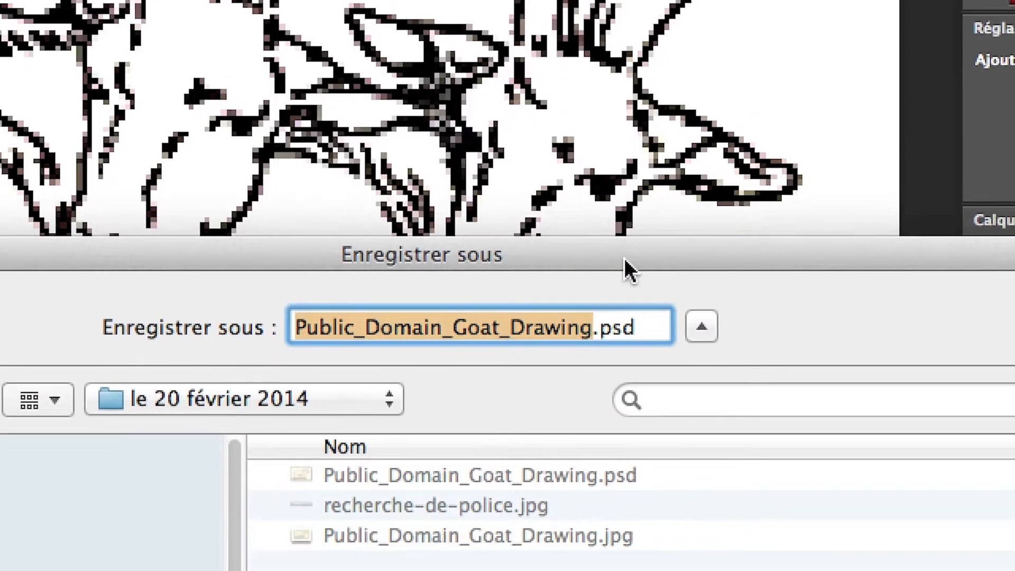
pyautogui.click(592, 327)
pyautogui.write('-')
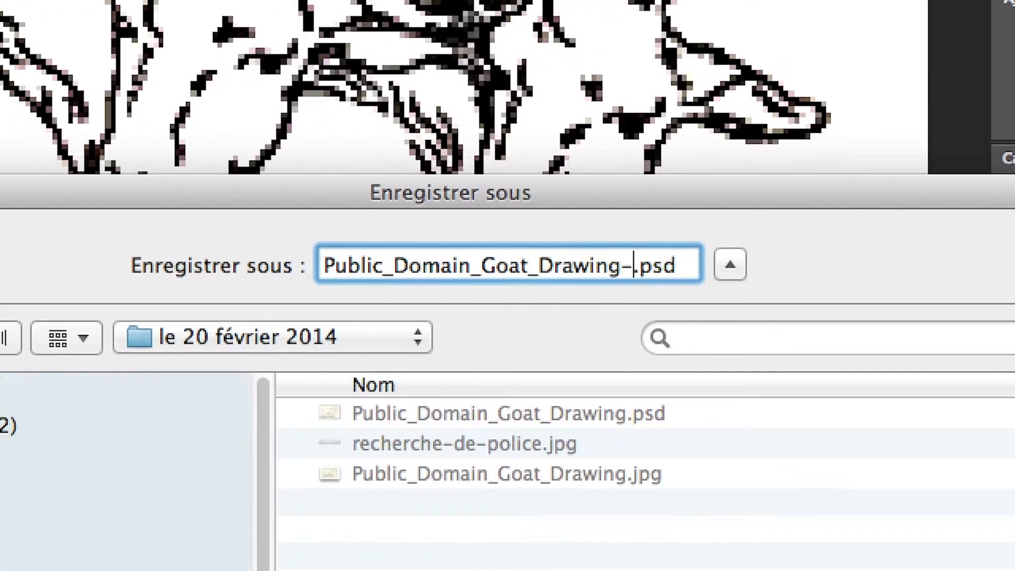
pyautogui.write('02')
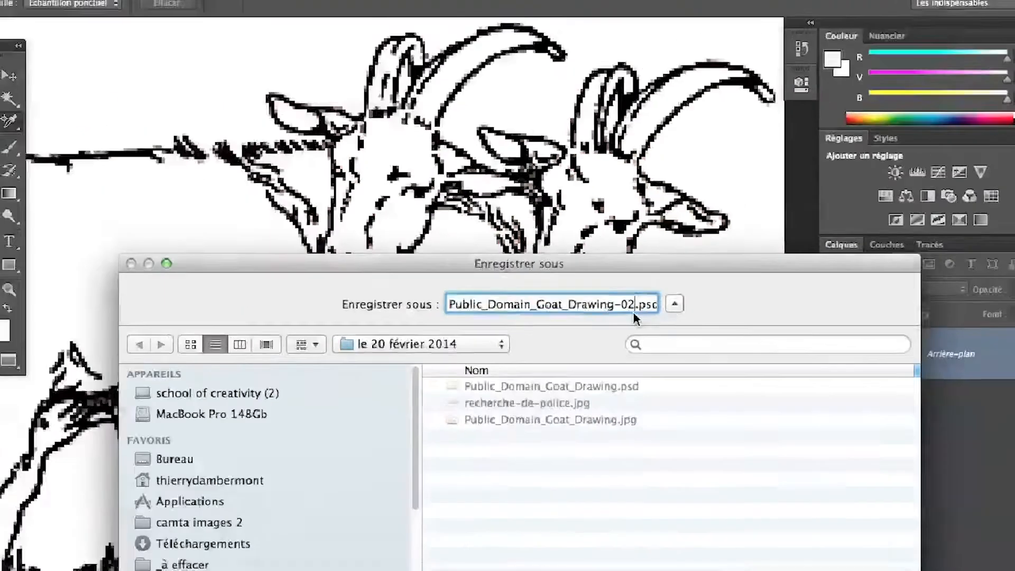
pyautogui.press('Return')
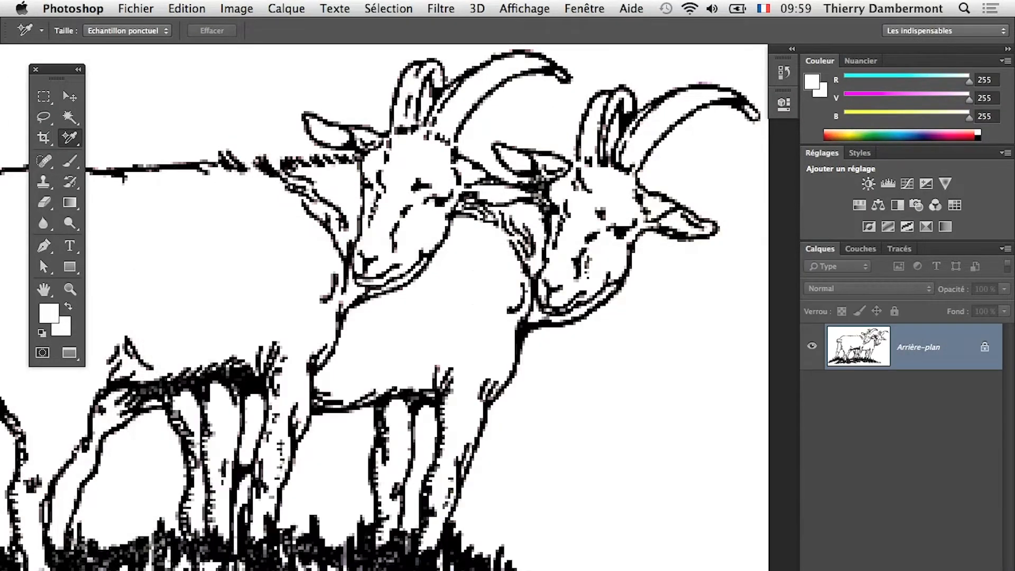
# Examine the pixelated outlines of both goats' heads and the front goat's tail and back up close
pyautogui.scroll(5, 534, 337)
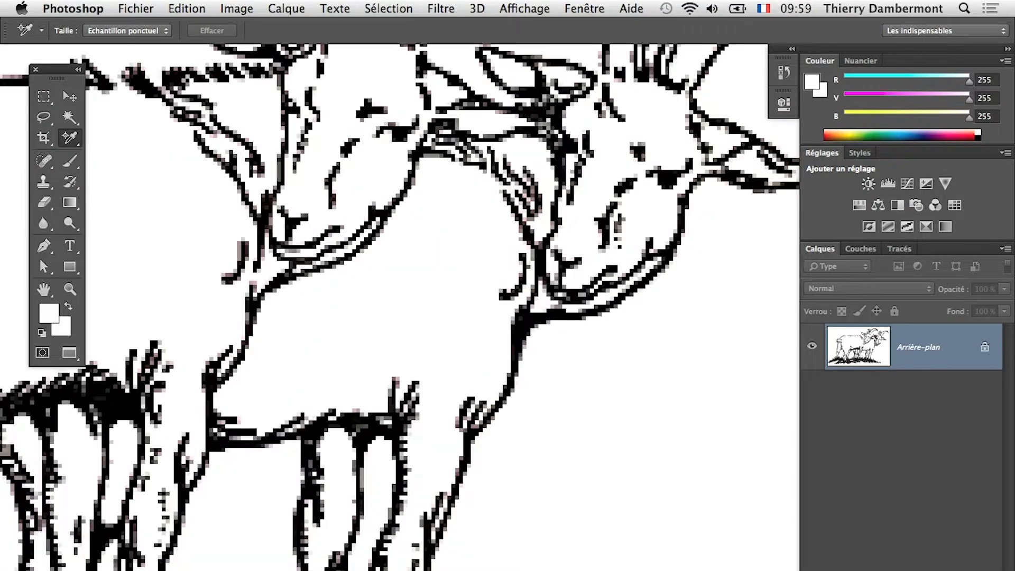
pyautogui.scroll(5, 534, 337)
pyautogui.hscroll(3, 534, 337)
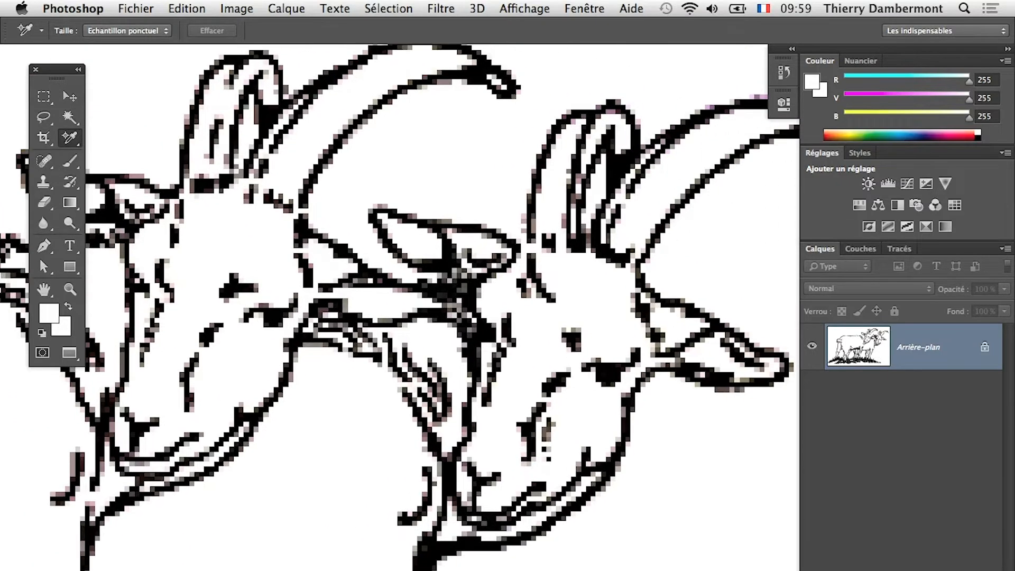
pyautogui.scroll(2, 592, 370)
pyautogui.scroll(4, 603, 387)
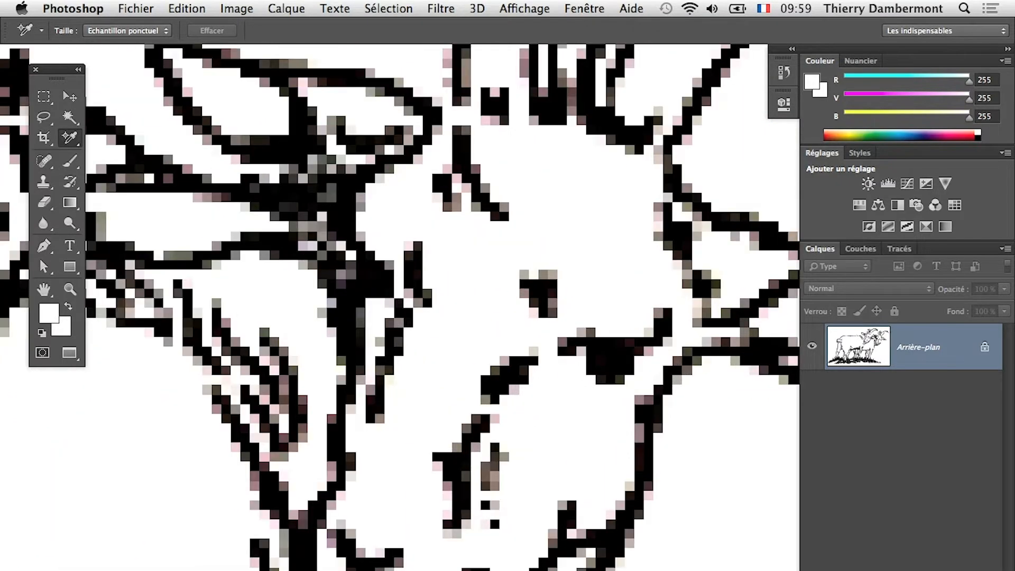
pyautogui.scroll(-1, 603, 386)
pyautogui.scroll(-5, 603, 387)
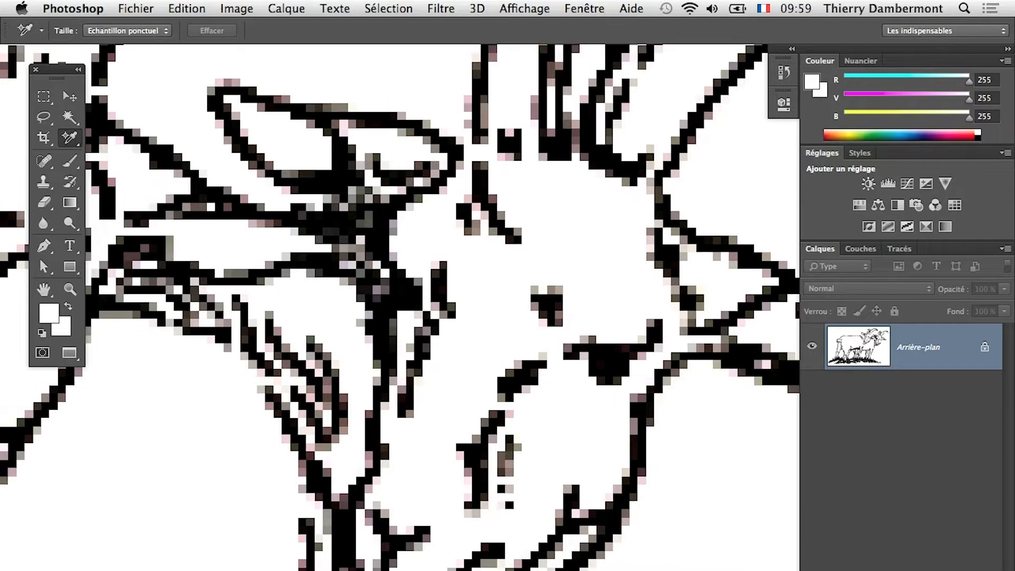
pyautogui.scroll(-6, 602, 387)
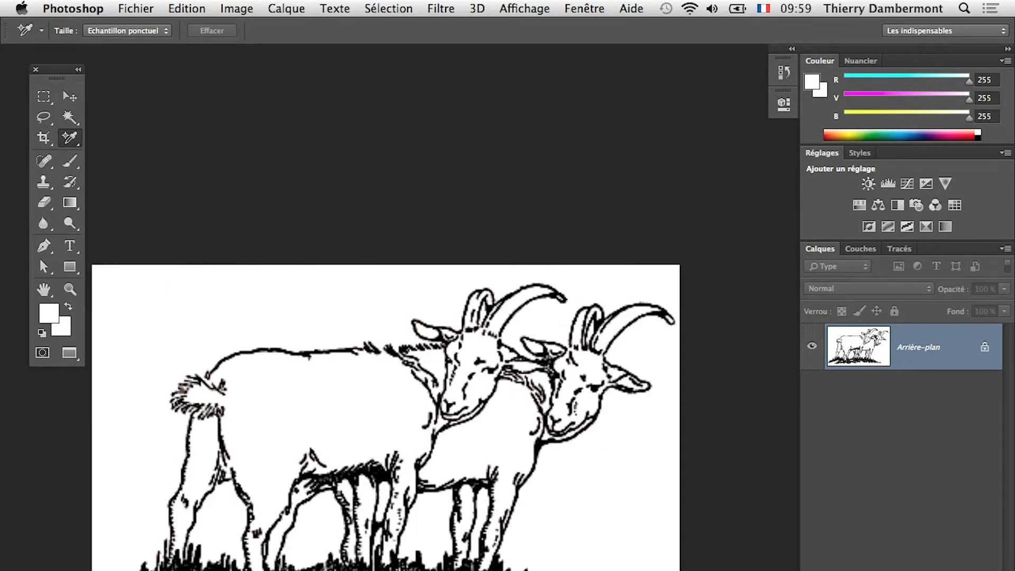
pyautogui.scroll(8, 278, 397)
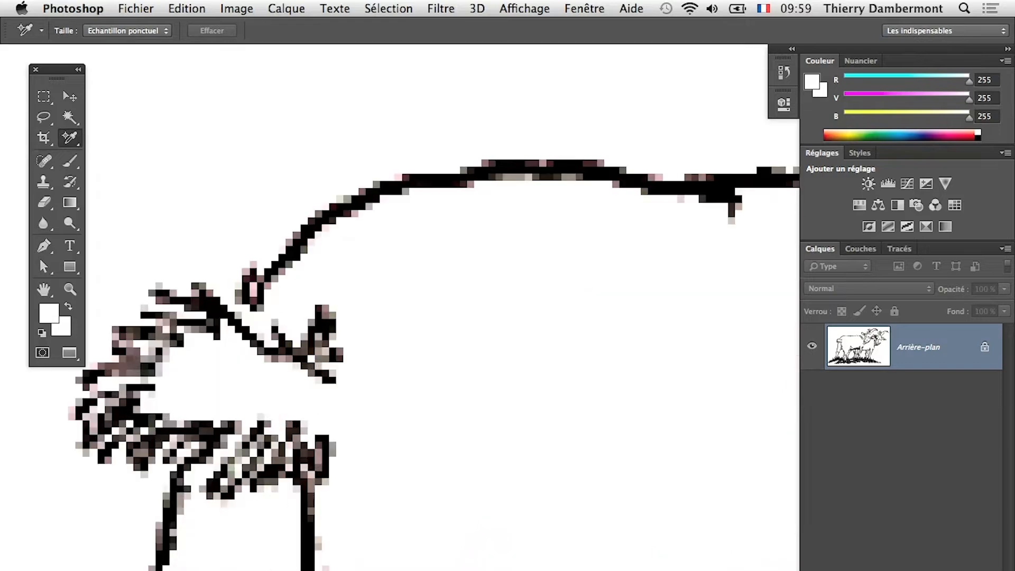
pyautogui.scroll(-4, 278, 396)
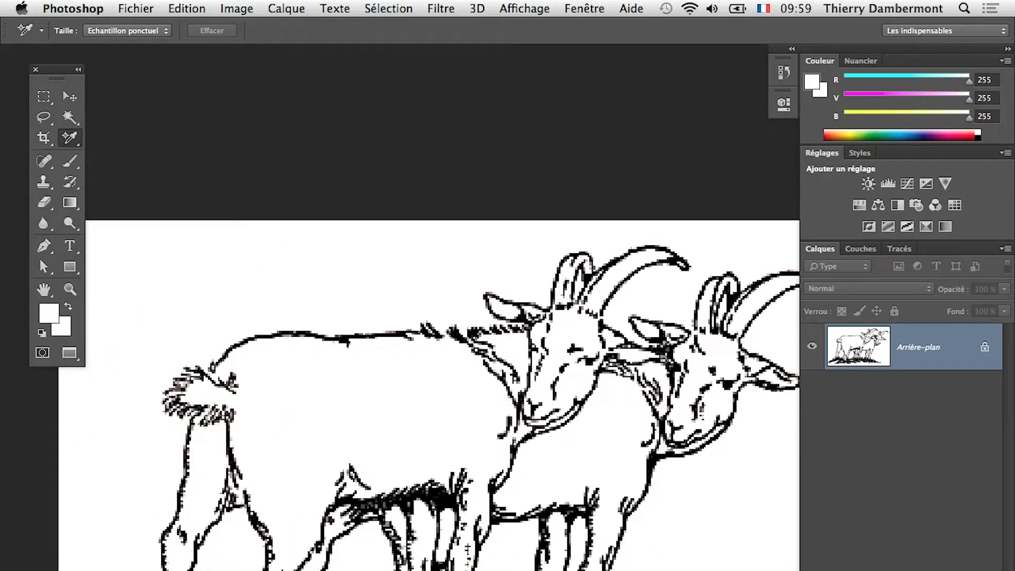
pyautogui.hscroll(4, 402, 370)
pyautogui.scroll(-2, 401, 370)
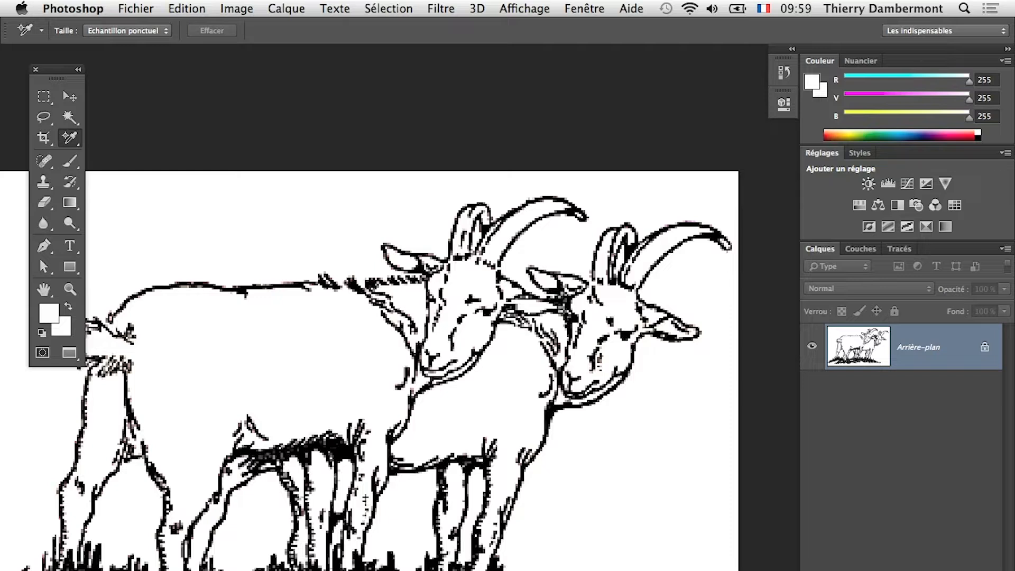
# Open the Taille de l'image dialog and review the pixel dimensions and the Rééchantillonnage methods
pyautogui.click(236, 9)
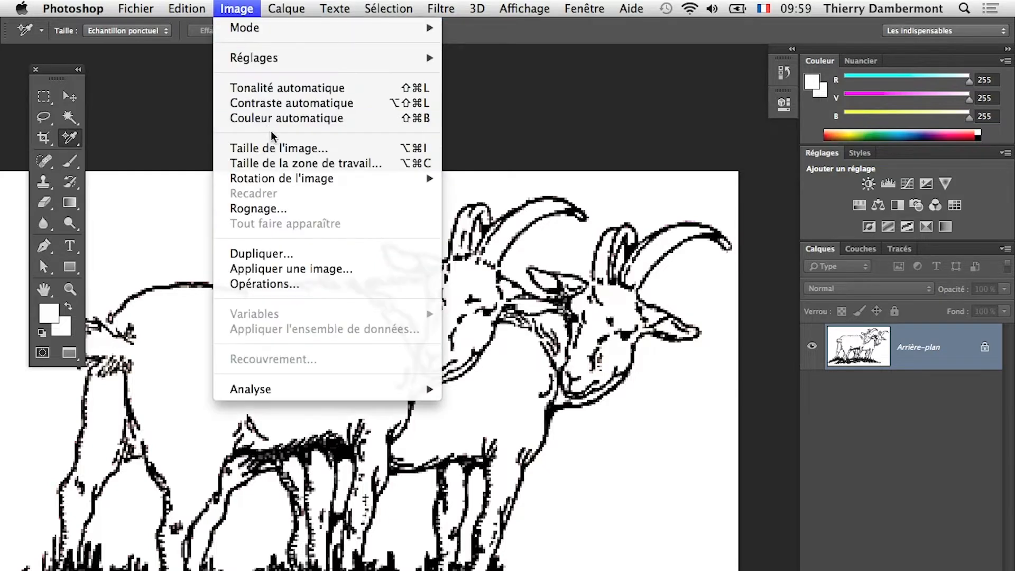
pyautogui.click(272, 145)
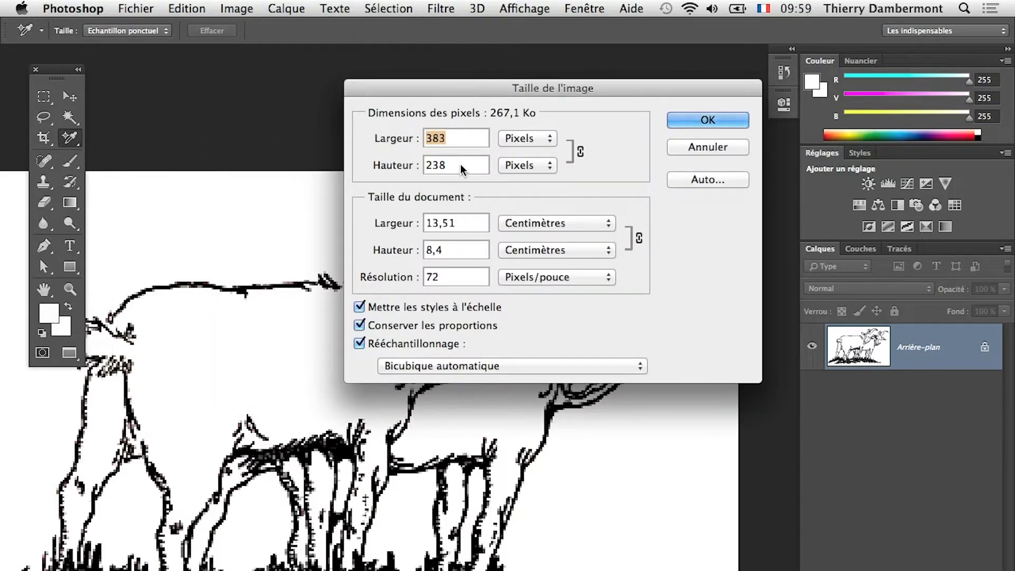
pyautogui.press('alt+super+equal')
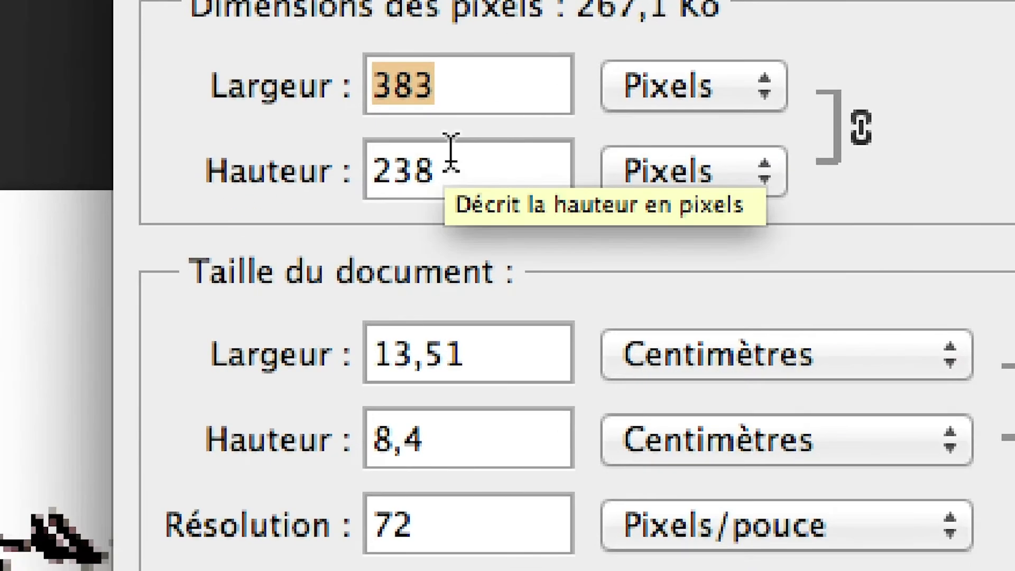
pyautogui.moveTo(451, 153); pyautogui.dragTo(290, 151)
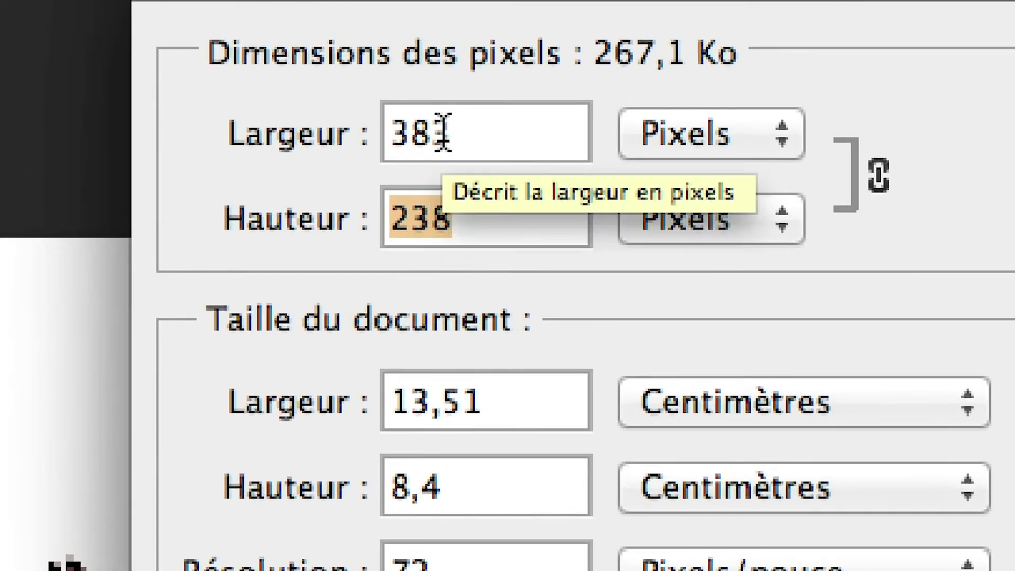
pyautogui.moveTo(427, 88); pyautogui.dragTo(363, 83)
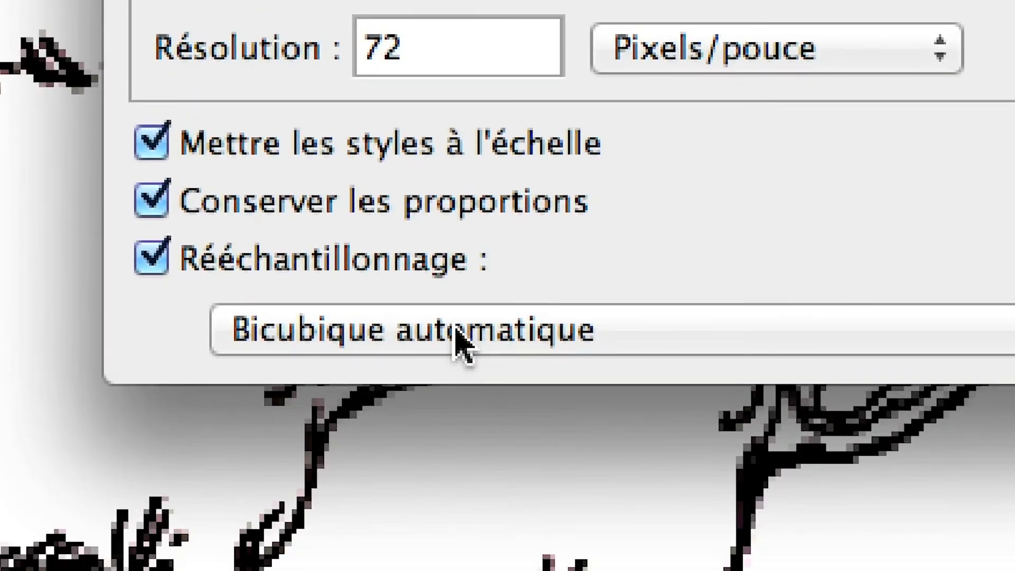
pyautogui.click(460, 341)
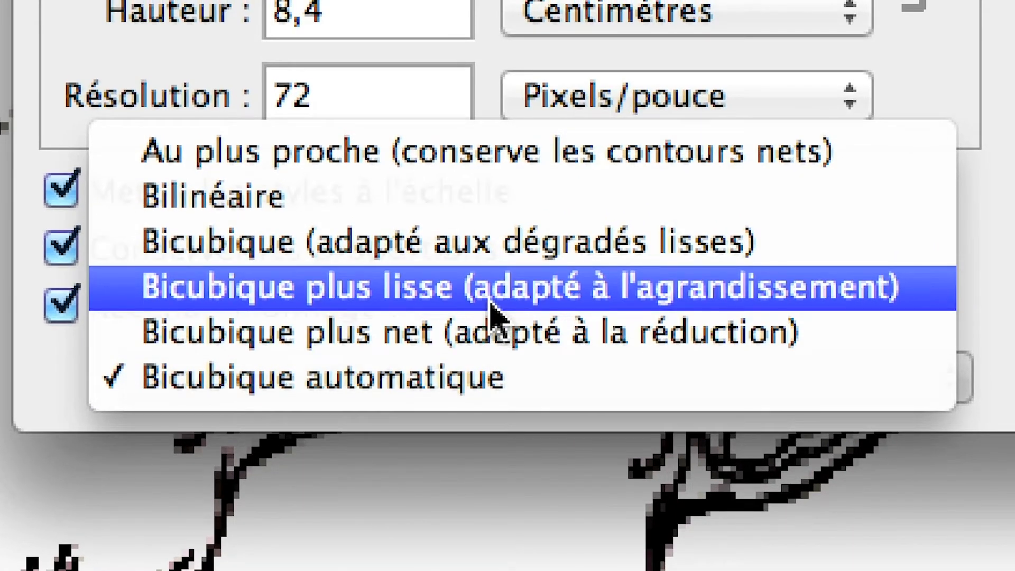
pyautogui.click(489, 301)
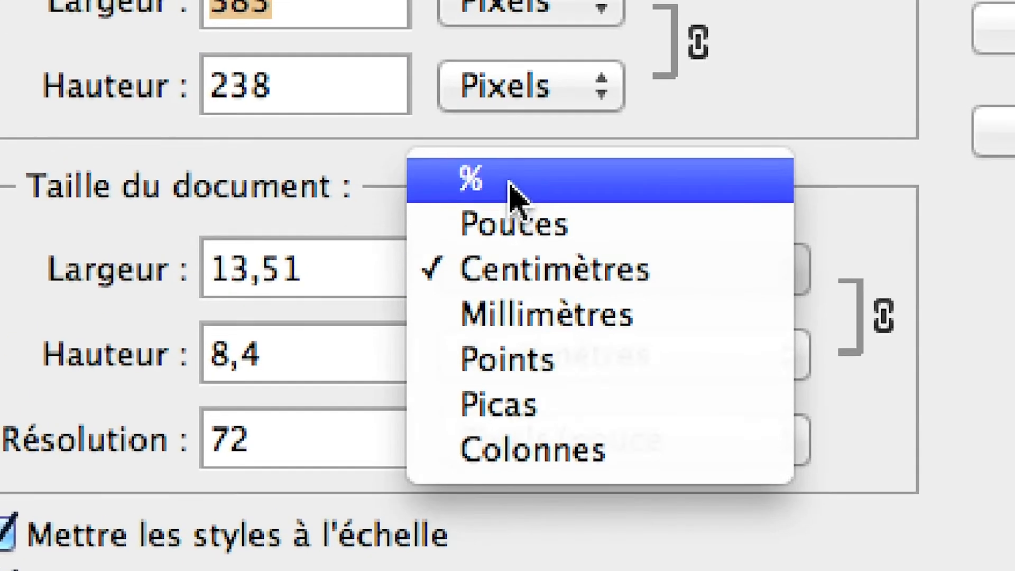
# Try enlarging the document width in percent and in centimetres, resetting the Taille de l'image values after each trial
pyautogui.click(511, 127)
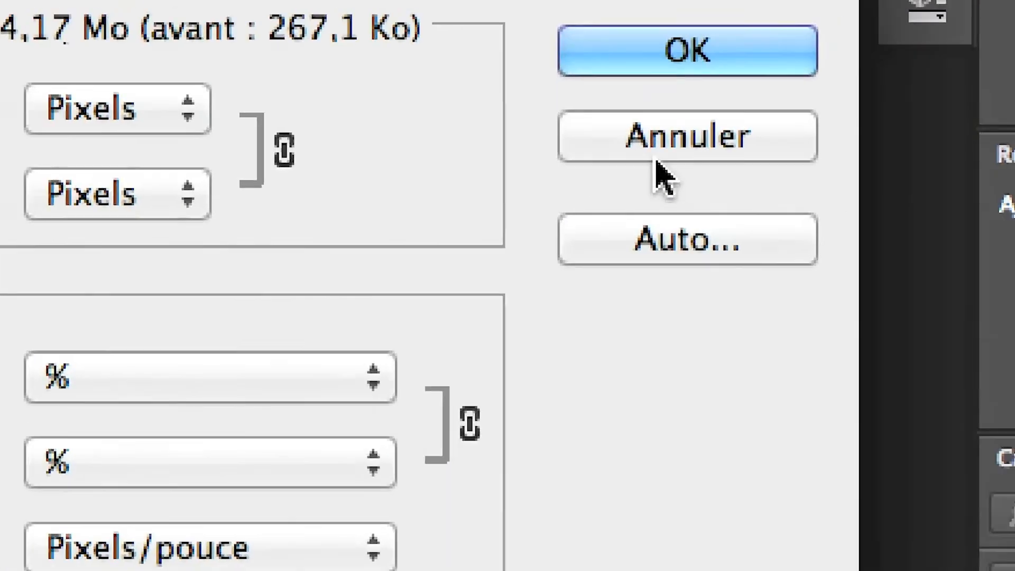
pyautogui.keyDown('alt'); pyautogui.click(657, 155); pyautogui.keyUp('alt')
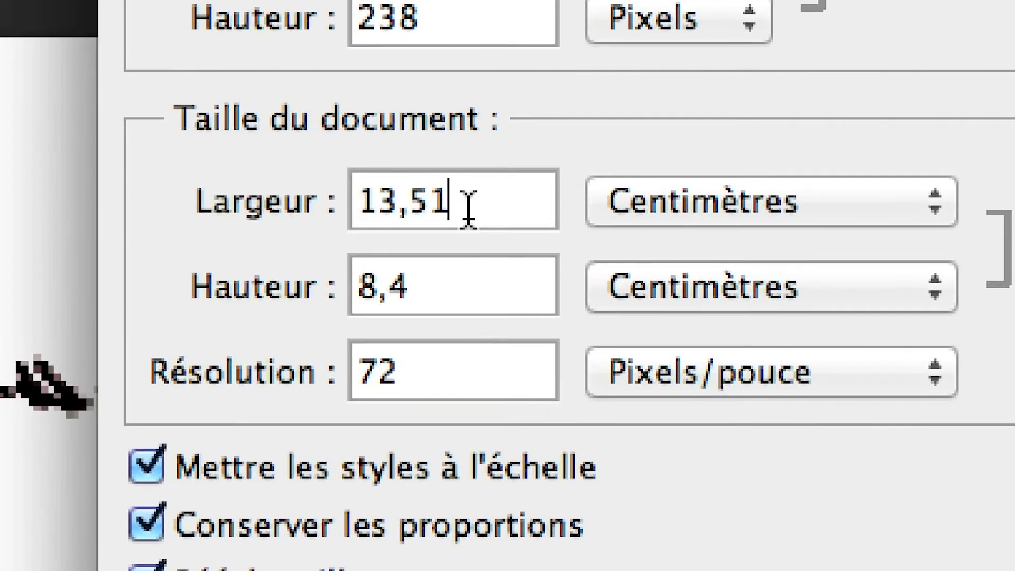
pyautogui.moveTo(136, 269); pyautogui.dragTo(0, 267)
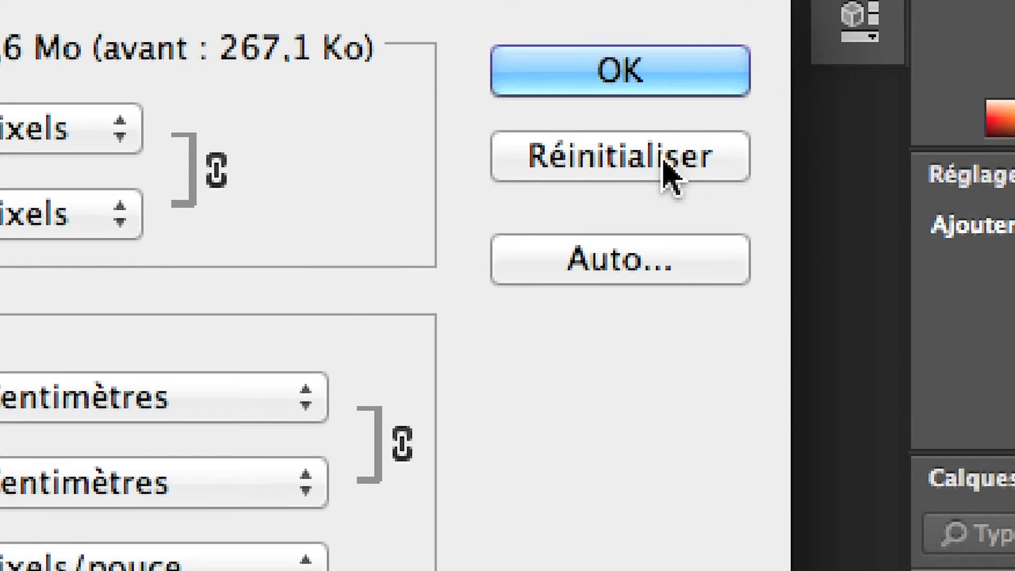
pyautogui.keyDown('alt'); pyautogui.click(663, 158); pyautogui.keyUp('alt')
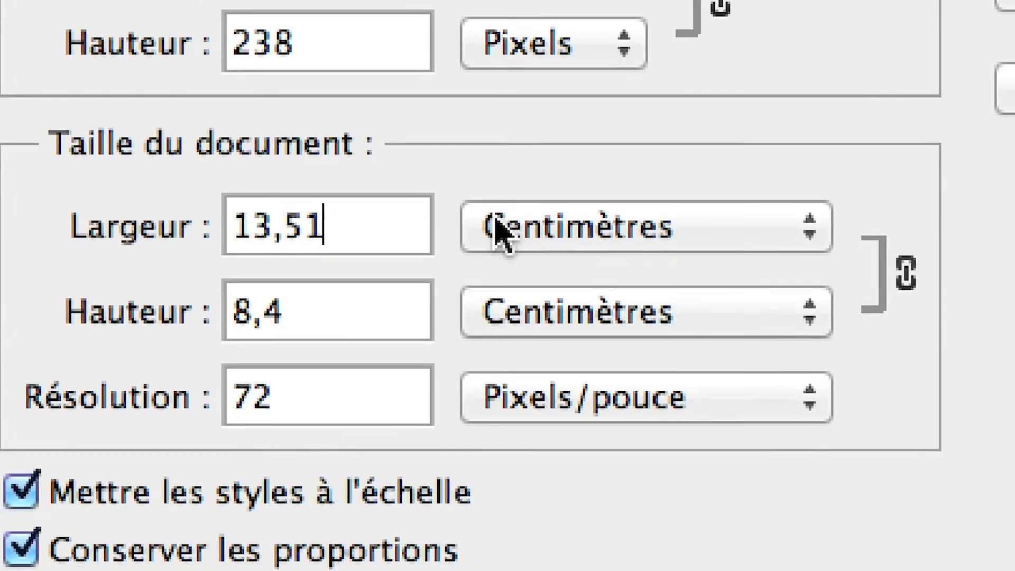
# Enlarge the image to 400 % in width and height, with proportions kept and Bicubique automatique resampling
pyautogui.click(91, 365)
pyautogui.click(506, 196)
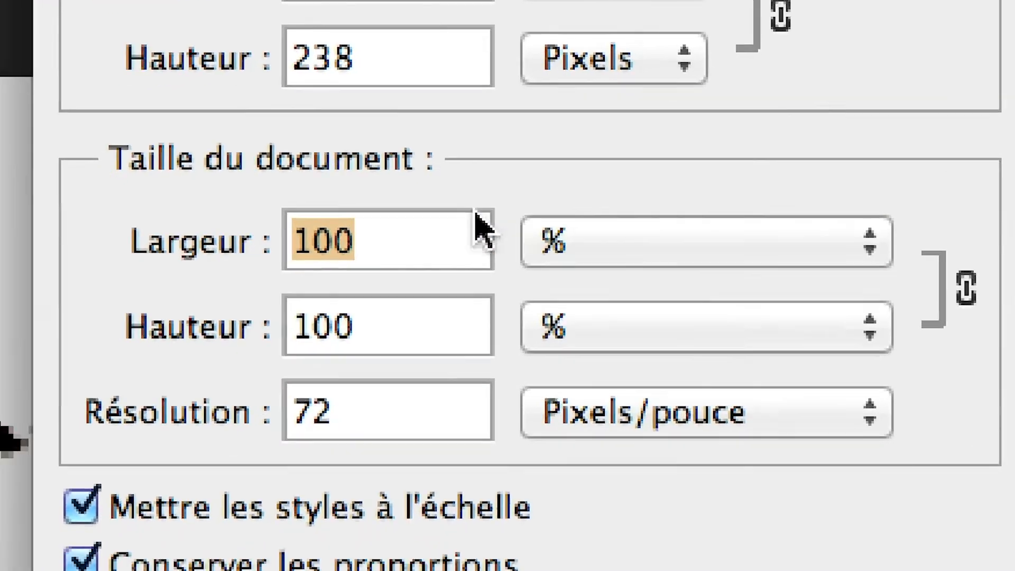
pyautogui.write('400')
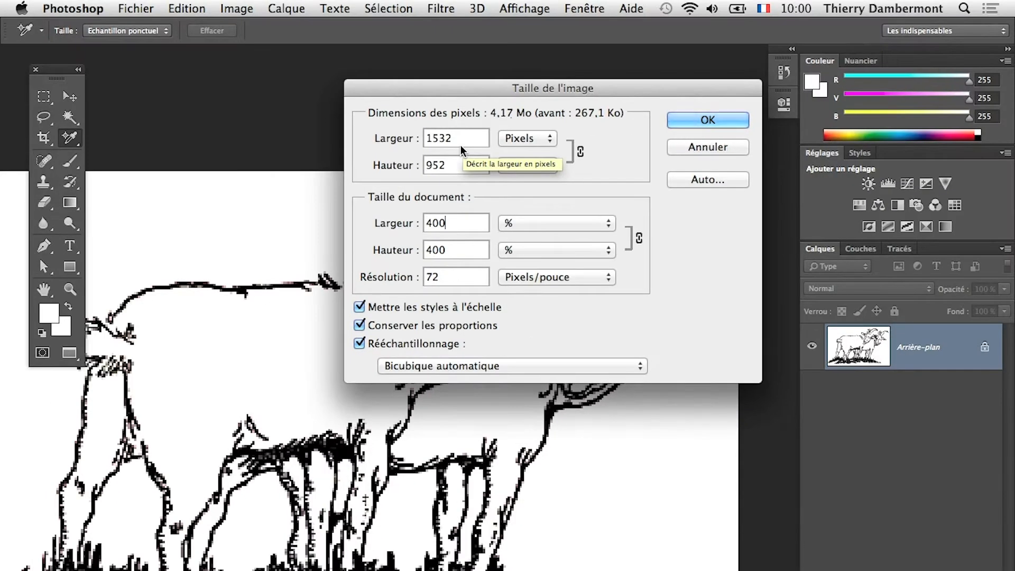
pyautogui.click(671, 121)
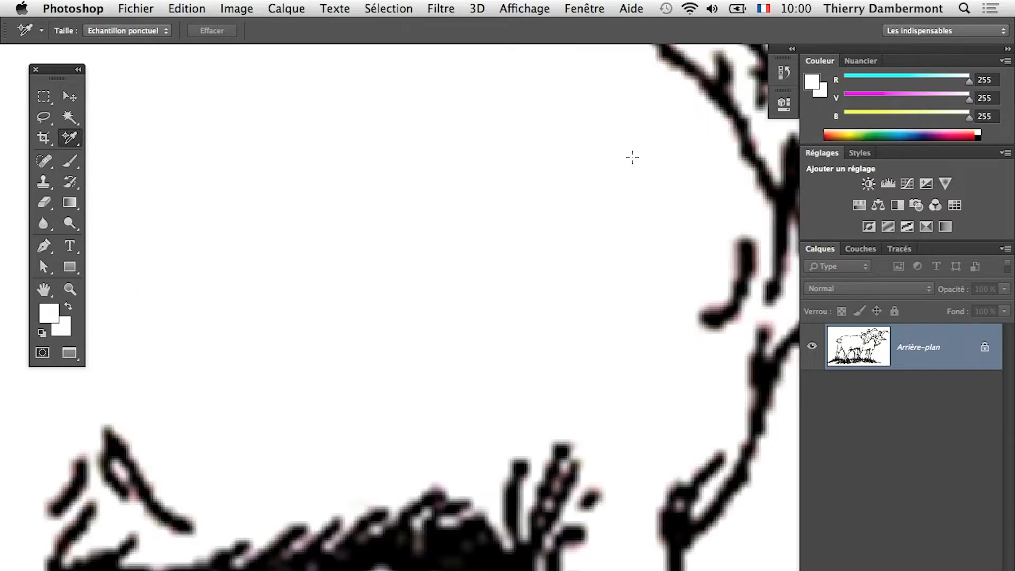
pyautogui.scroll(-6, 582, 423)
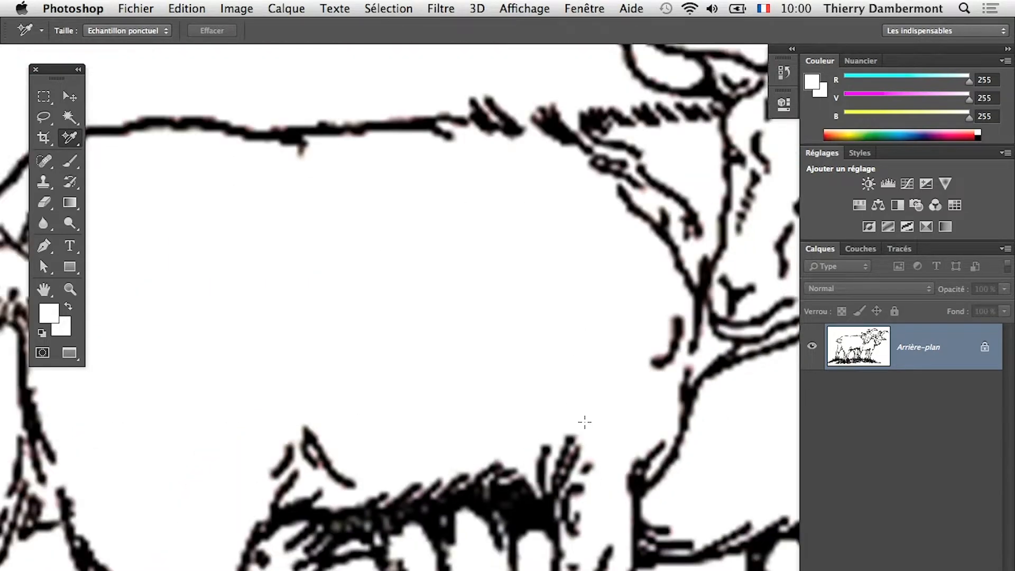
pyautogui.moveTo(709, 406); pyautogui.dragTo(392, 434)
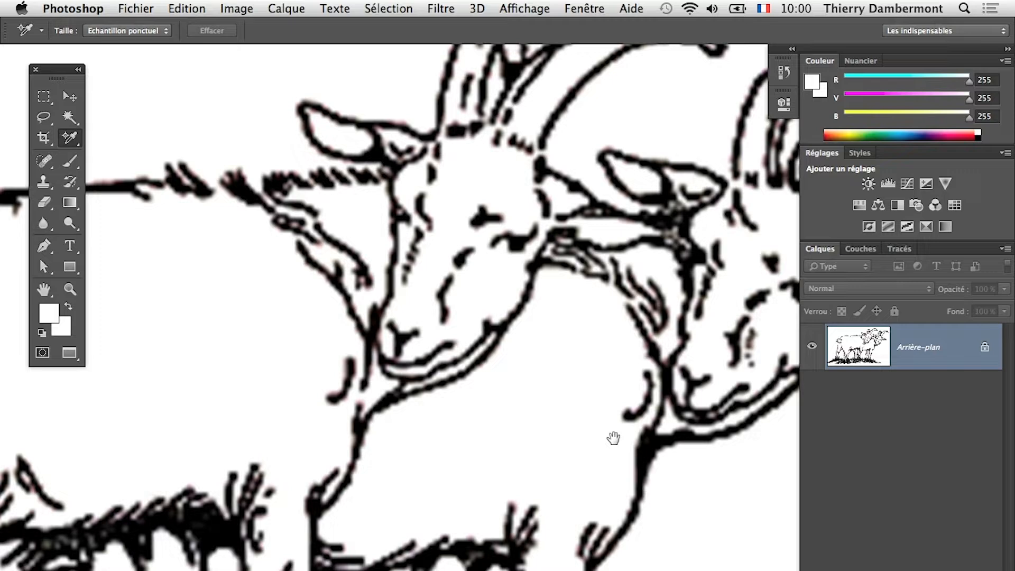
pyautogui.keyDown('super'); pyautogui.click(649, 387); pyautogui.keyUp('super')
pyautogui.scroll(1, 642, 381)
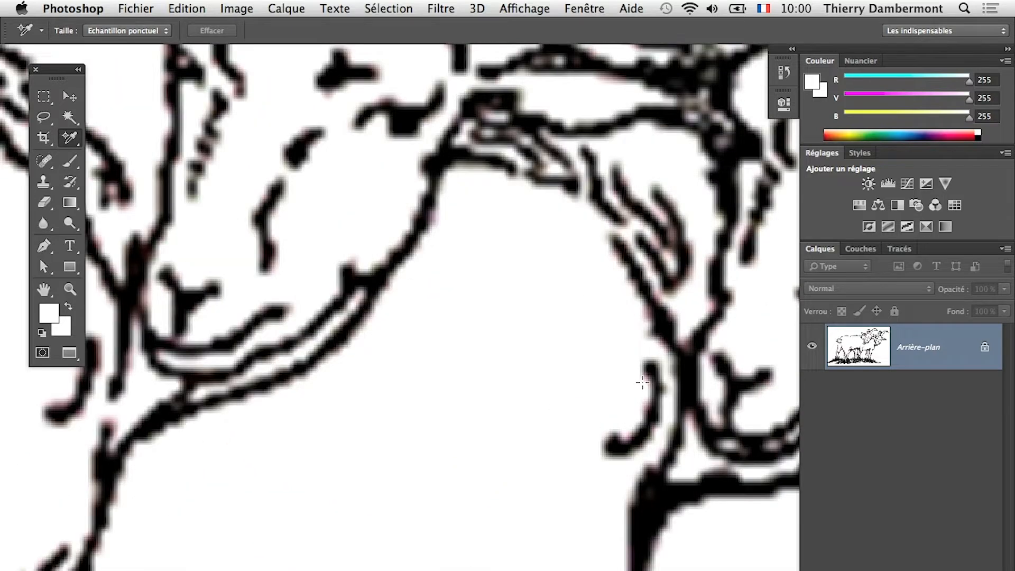
# Examine the enlarged drawing's outlines close up: both goats' heads, the belly hair and the front goat's back line
pyautogui.scroll(1, 488, 307)
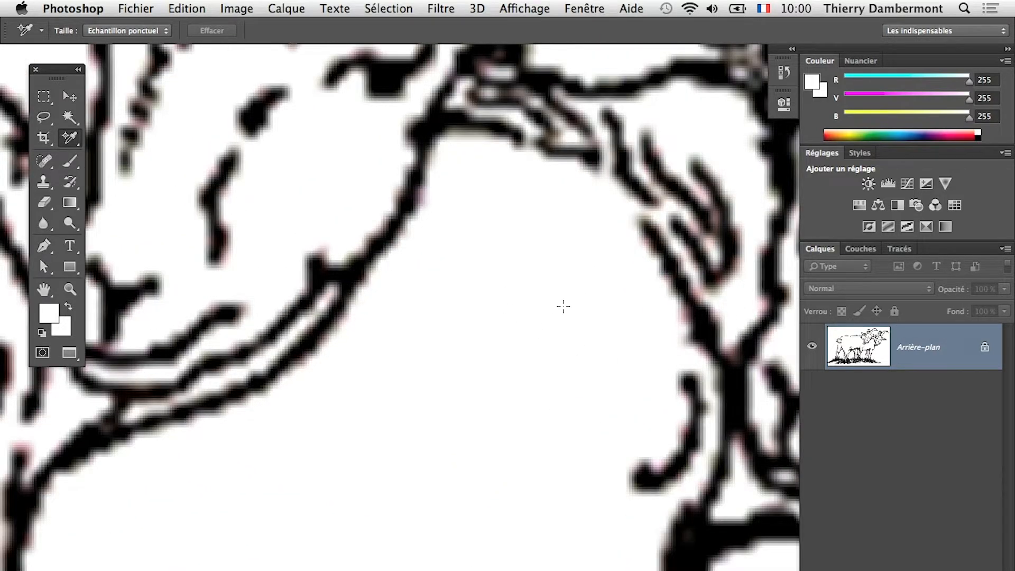
pyautogui.scroll(-3, 638, 350)
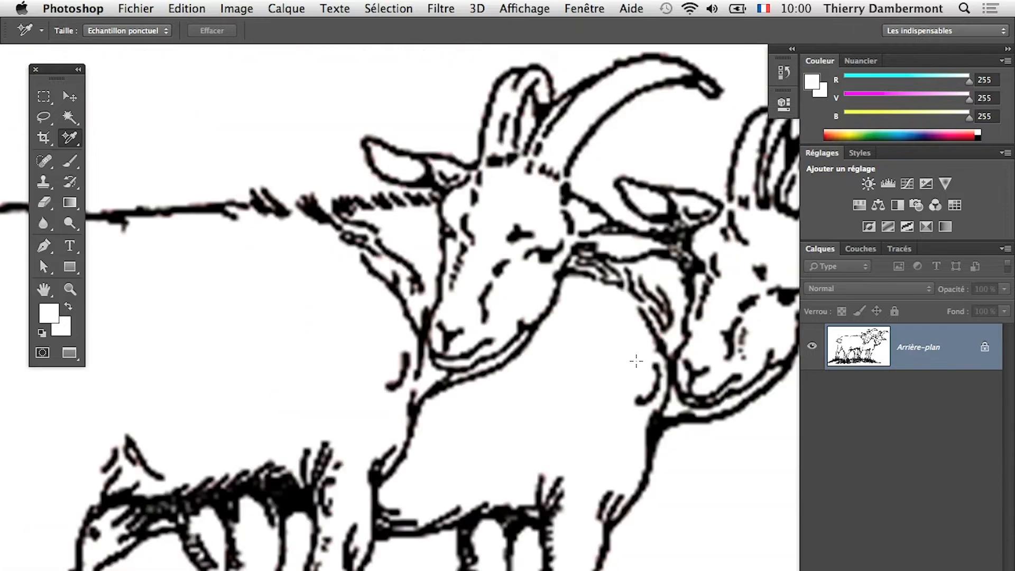
pyautogui.scroll(6, 534, 512)
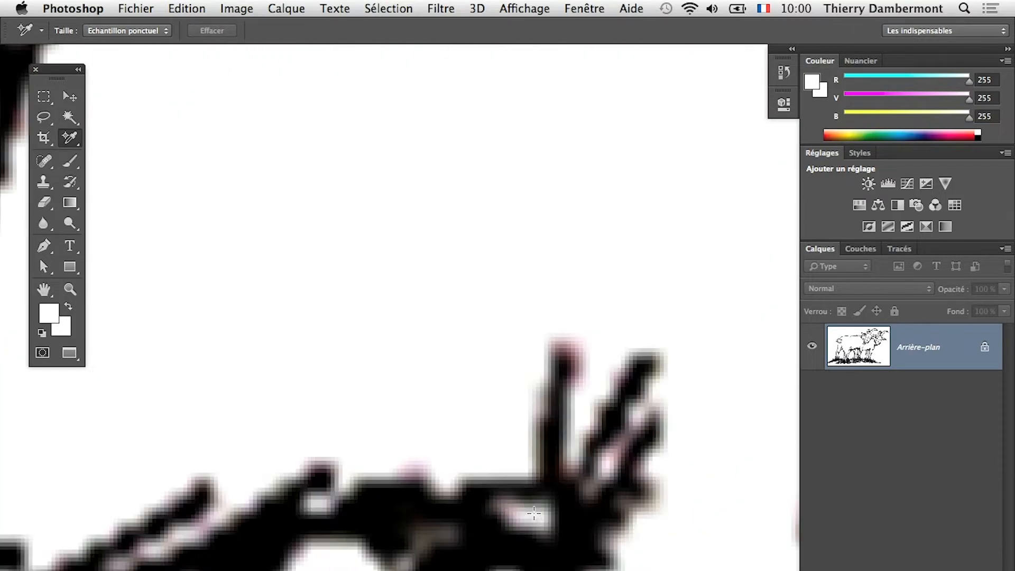
pyautogui.scroll(1, 534, 513)
pyautogui.scroll(-6, 534, 512)
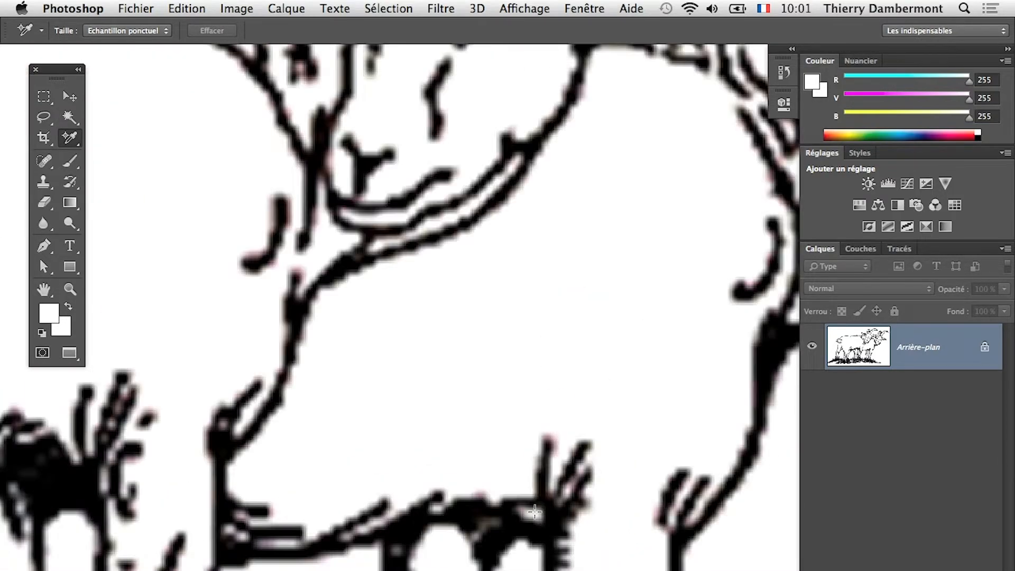
pyautogui.scroll(-2, 534, 512)
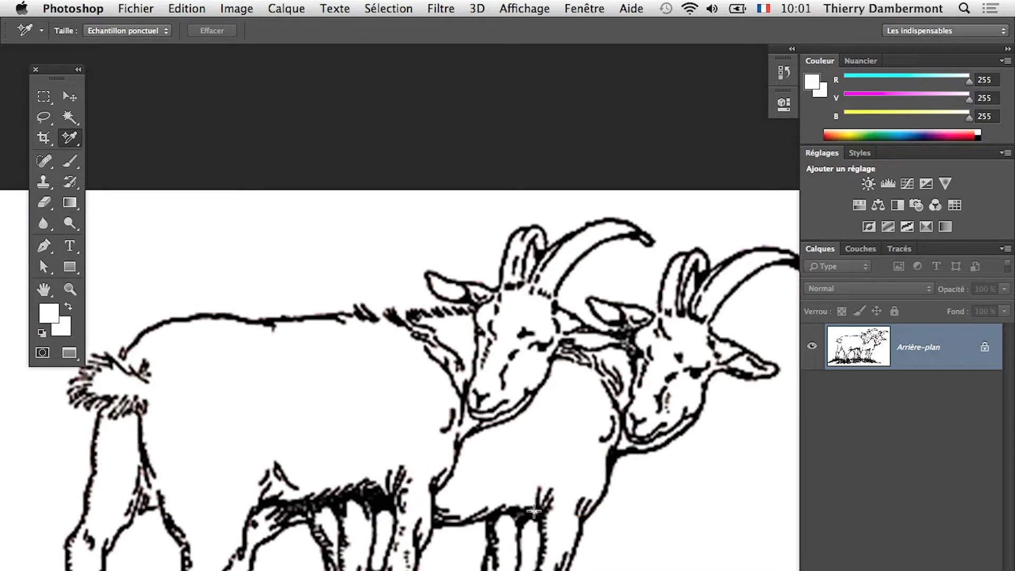
pyautogui.scroll(4, 239, 320)
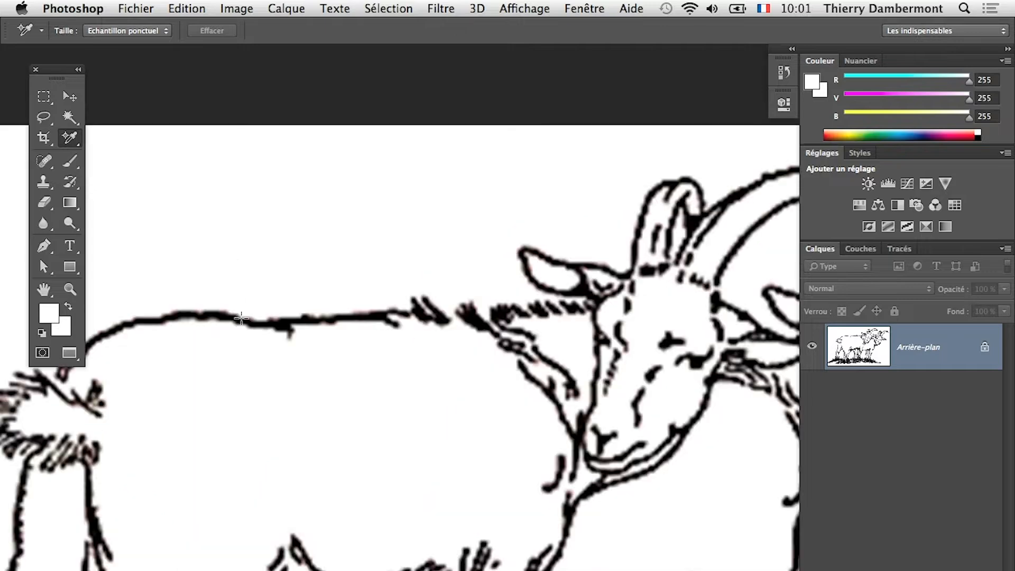
pyautogui.scroll(2, 239, 319)
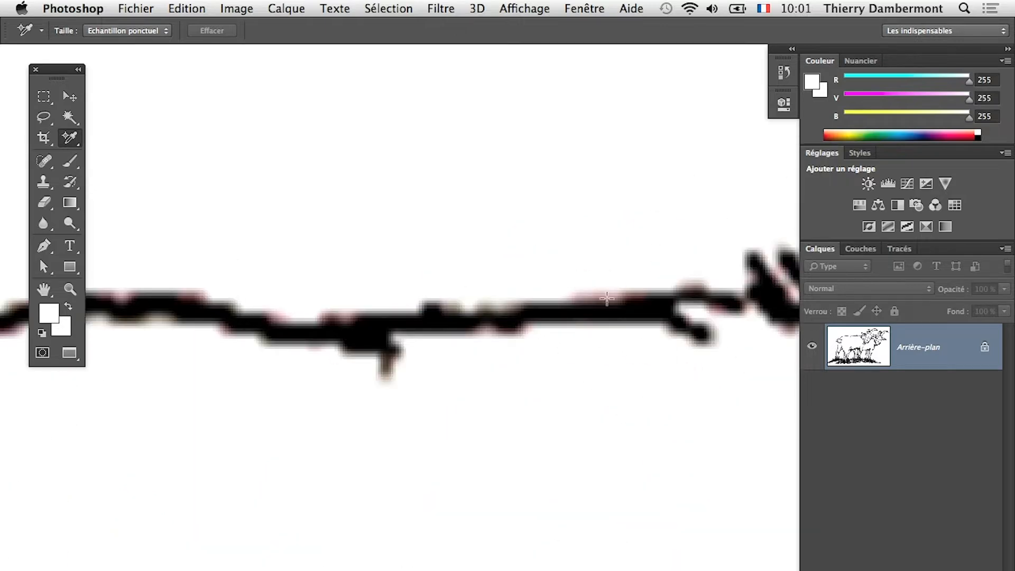
pyautogui.scroll(-3, 227, 311)
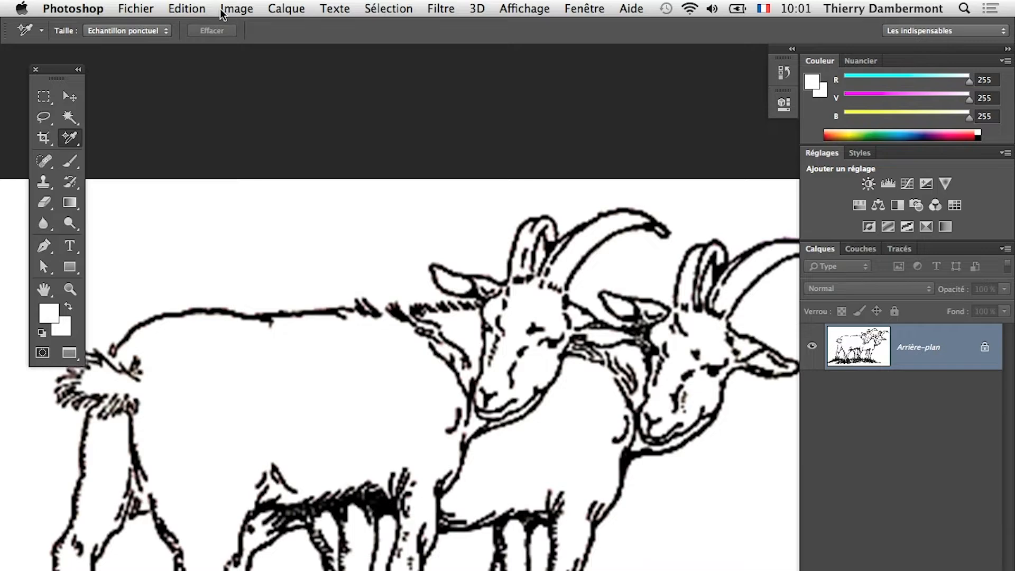
# Undo the last Taille de l'image enlargement and bring both goats' heads into view
pyautogui.press('super+Tab')
pyautogui.press('super+Tab')
pyautogui.click(188, 8)
pyautogui.click(193, 27)
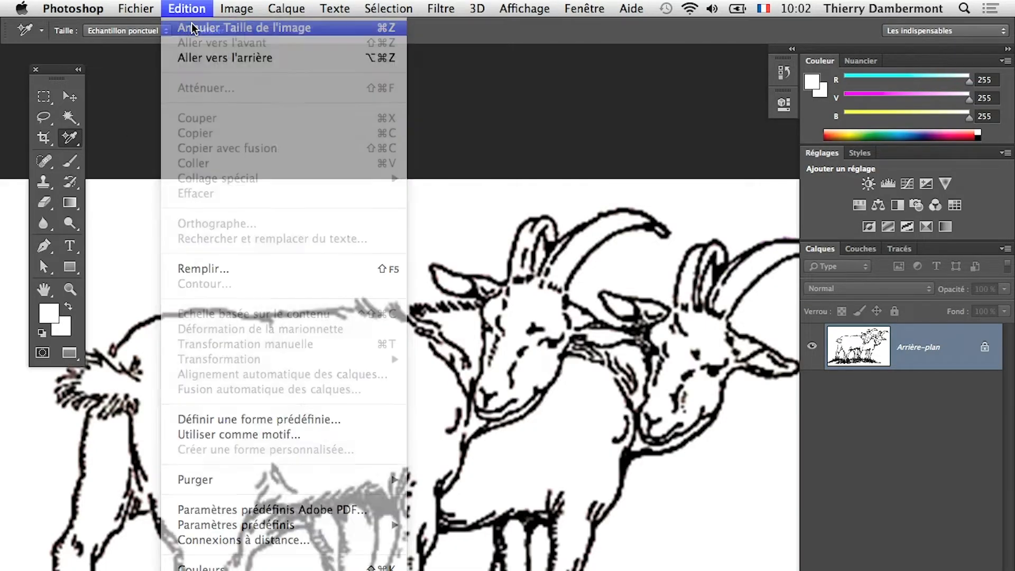
pyautogui.scroll(4, 515, 417)
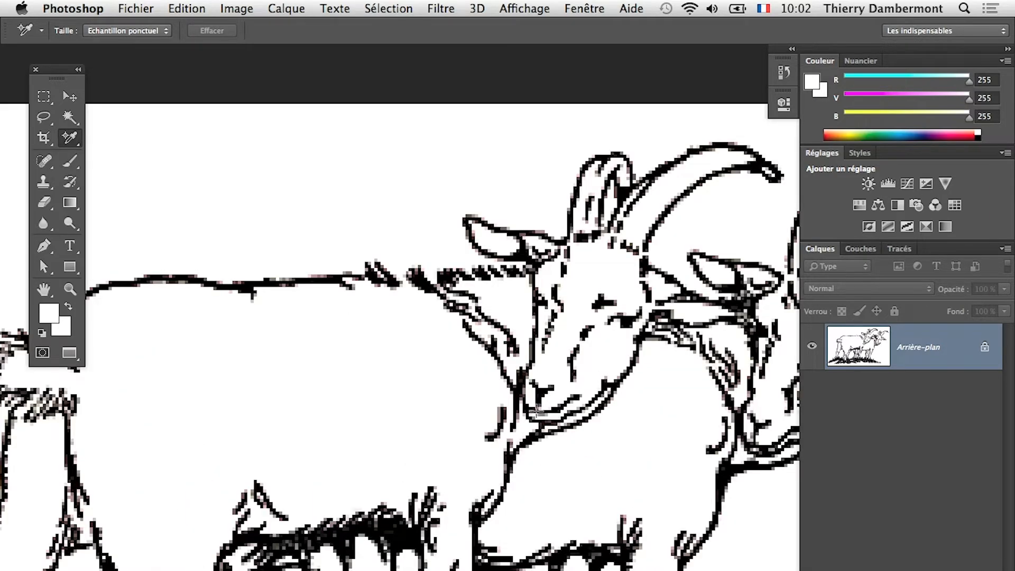
pyautogui.moveTo(631, 418); pyautogui.dragTo(394, 478)
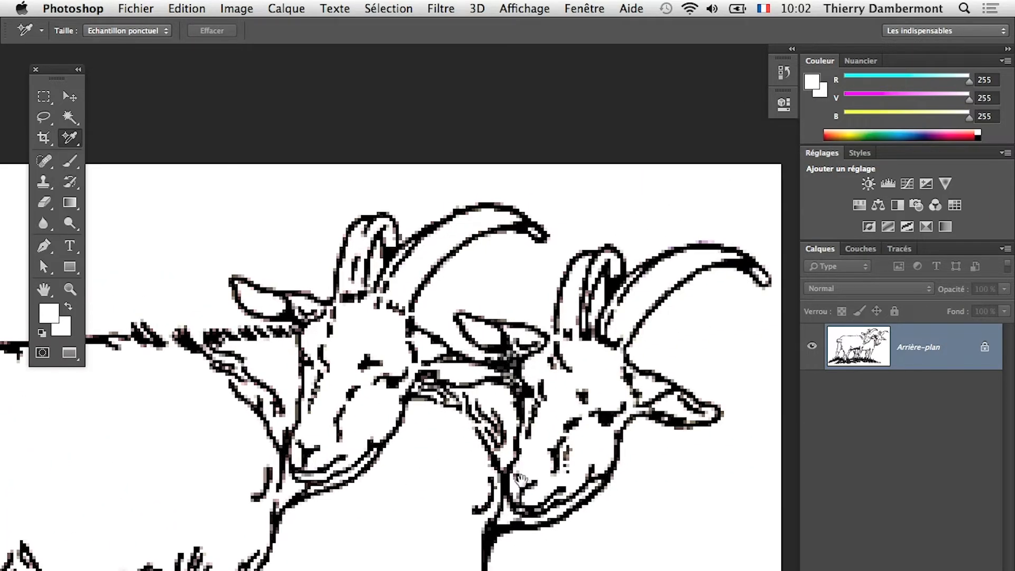
pyautogui.scroll(1, 576, 459)
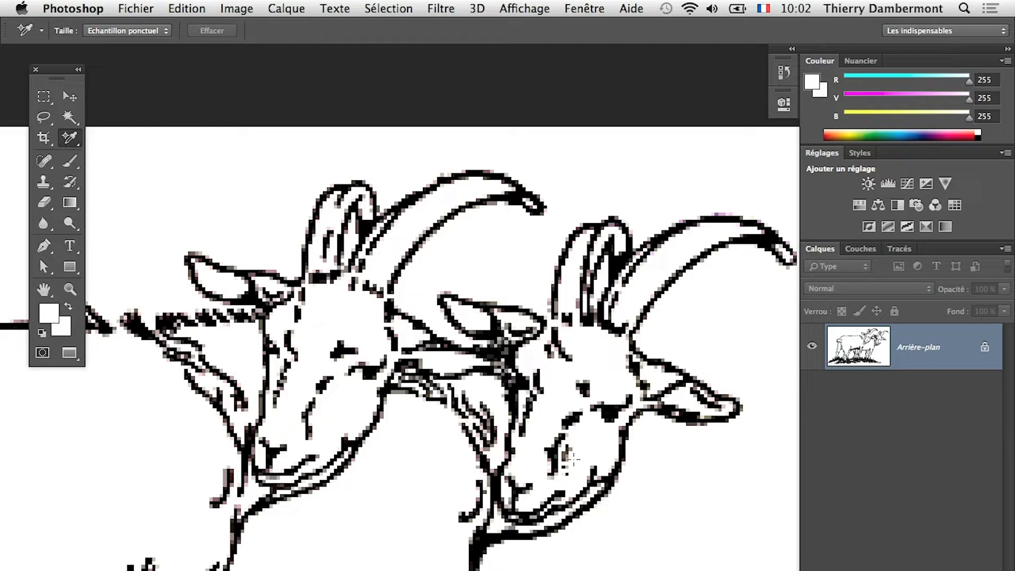
# Open the Taille de l'image dialog and set the Rééchantillonnage method to Au plus proche (conserve les contours nets)
pyautogui.click(235, 8)
pyautogui.click(277, 150)
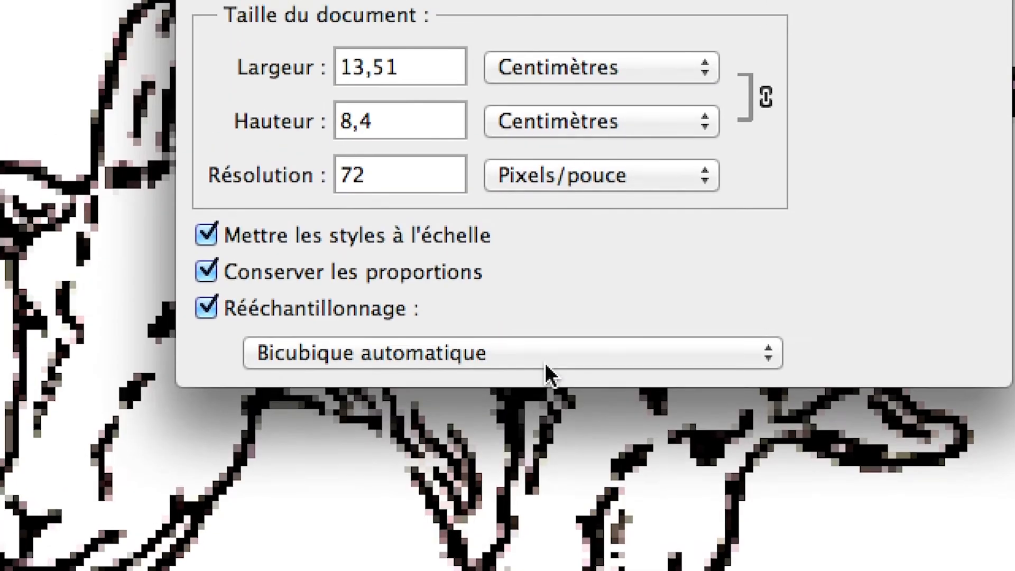
pyautogui.click(529, 366)
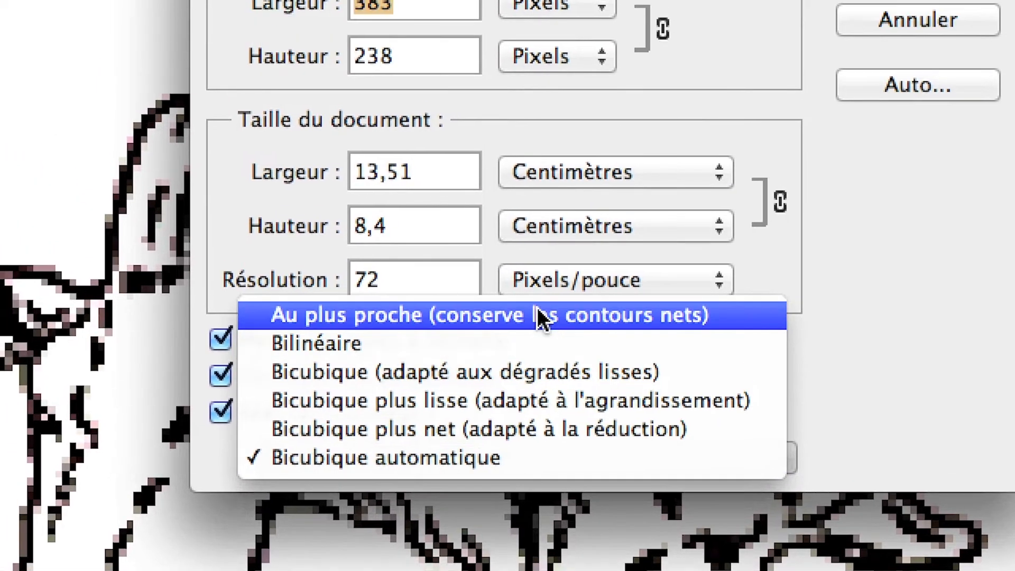
pyautogui.click(534, 252)
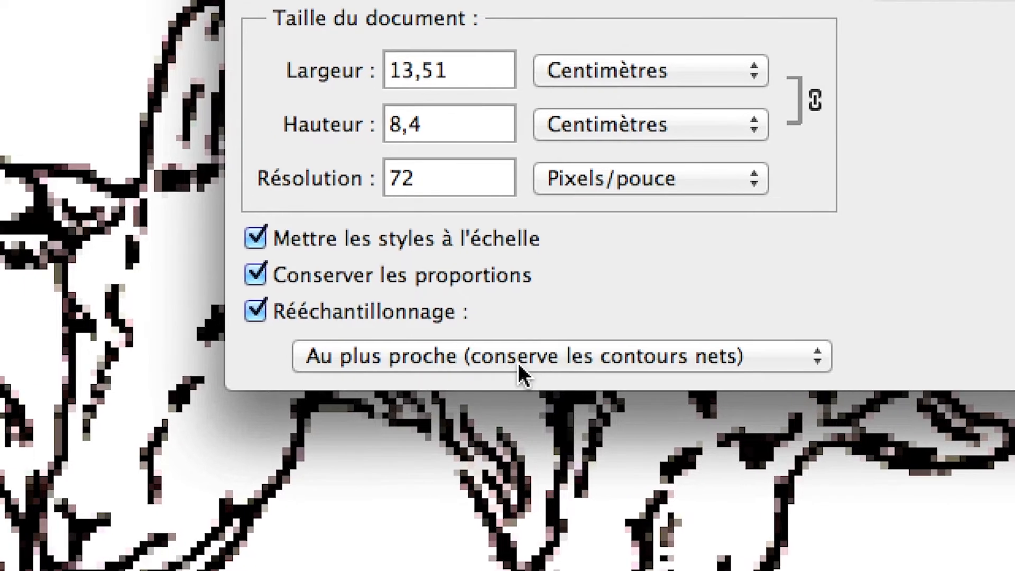
pyautogui.click(518, 363)
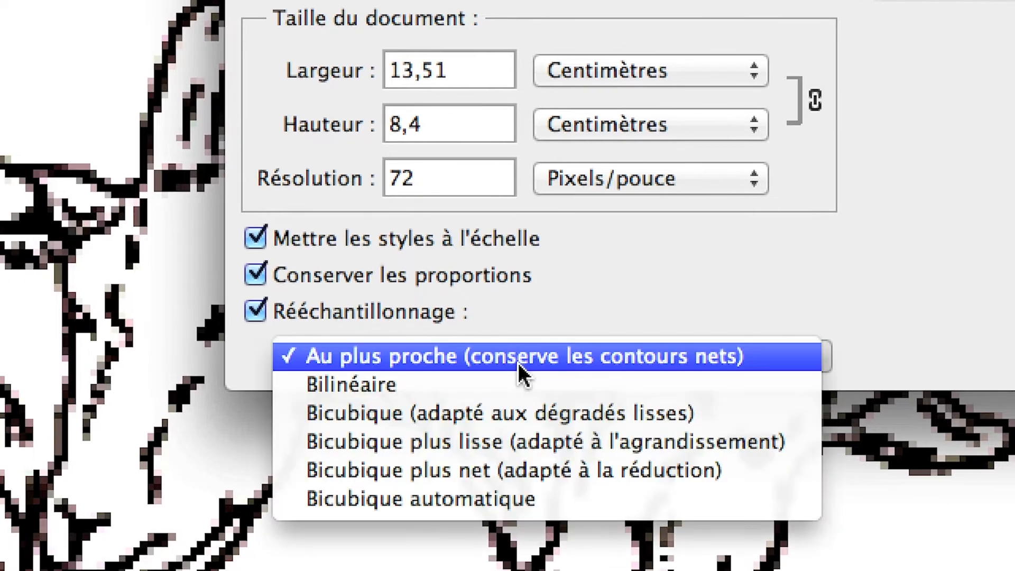
pyautogui.click(518, 363)
pyautogui.click(518, 362)
pyautogui.click(518, 362)
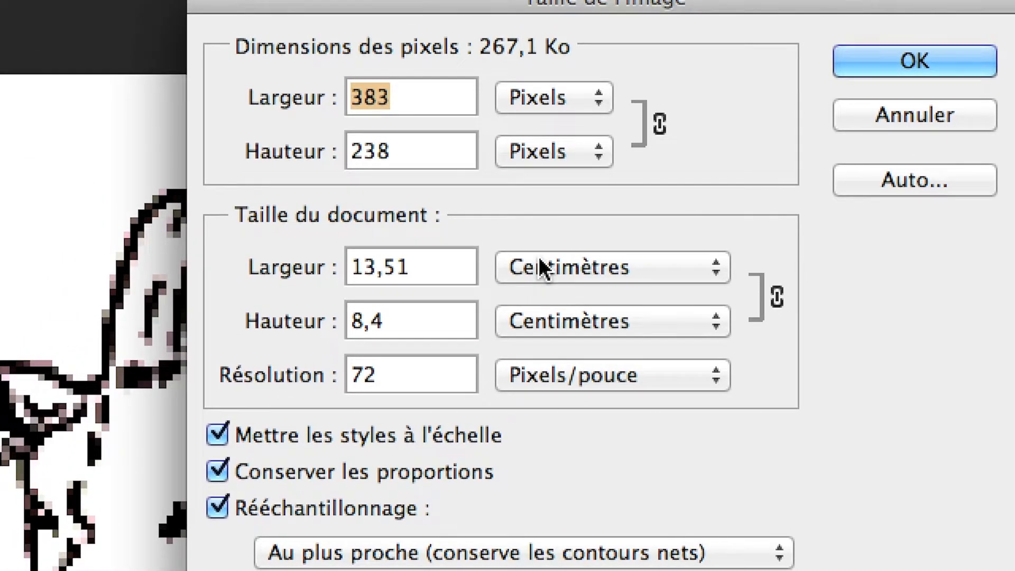
# Enlarge the document to 400 % in width and height, with proportions kept, and apply the new image size
pyautogui.click(576, 63)
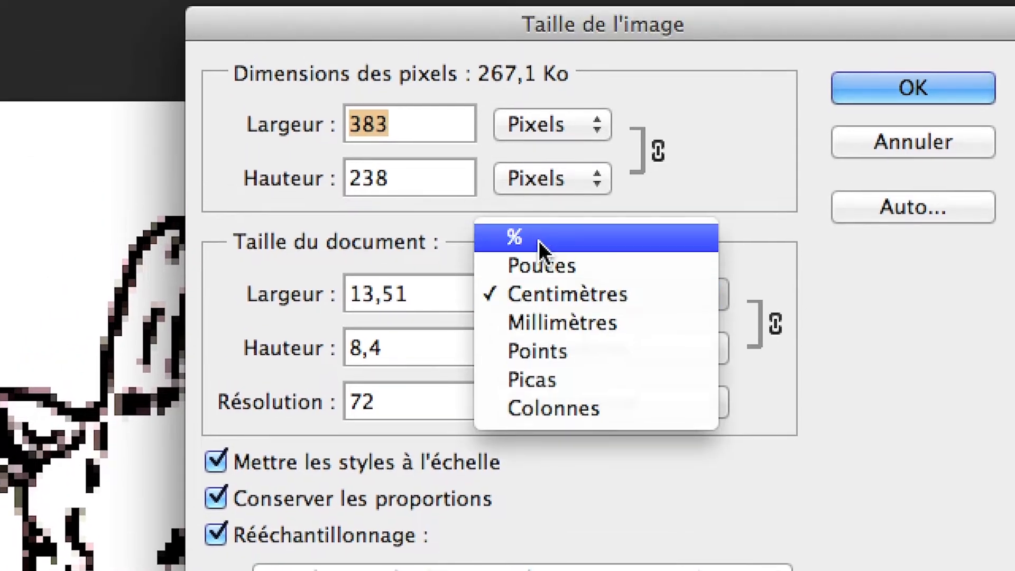
pyautogui.click(538, 209)
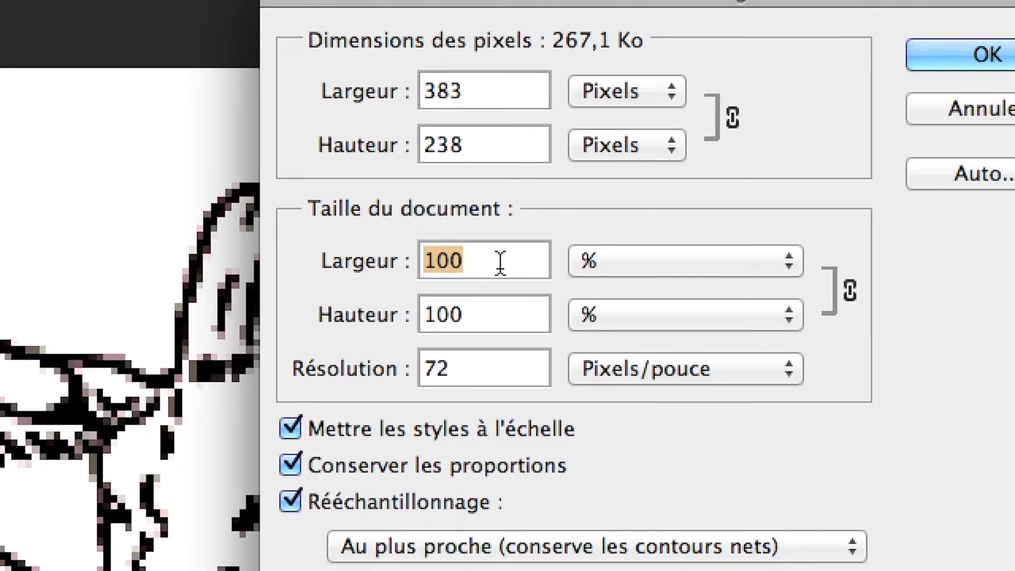
pyautogui.write('400')
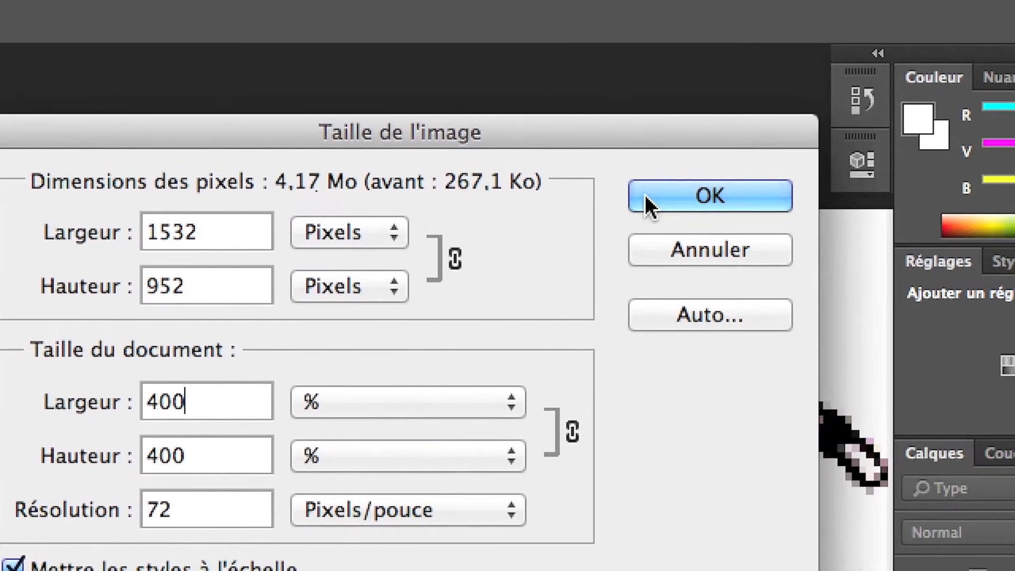
pyautogui.click(679, 164)
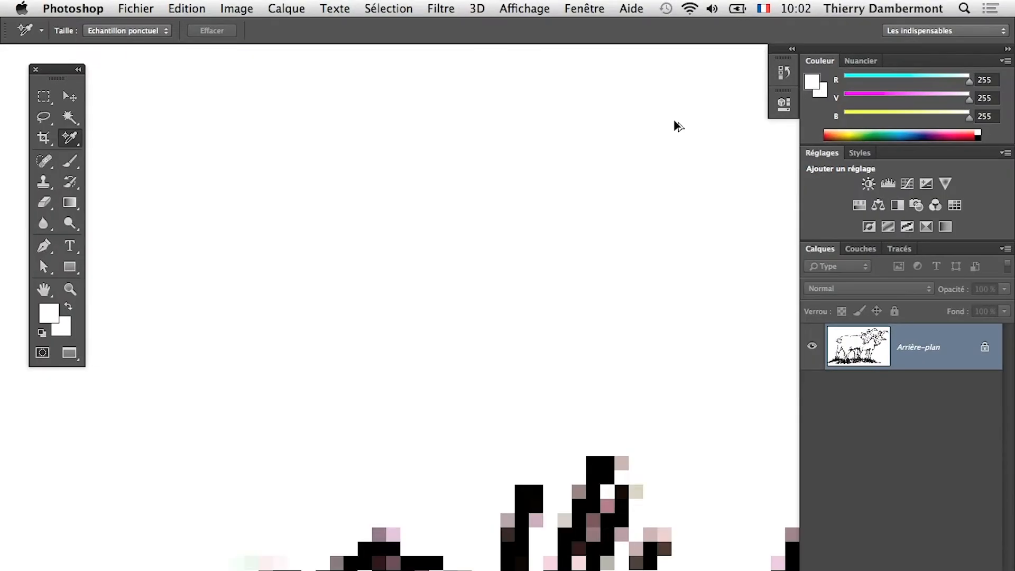
# Examine the resampled outlines of the goats' heads, down to the individual colour blocks beside the rear goat's muzzle
pyautogui.doubleClick(44, 290)
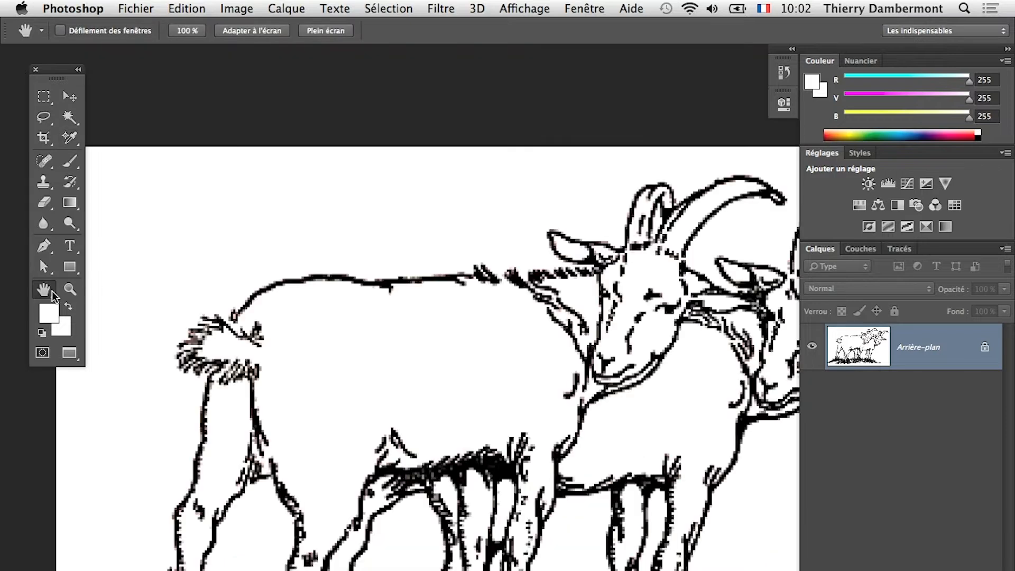
pyautogui.moveTo(697, 366); pyautogui.dragTo(495, 375)
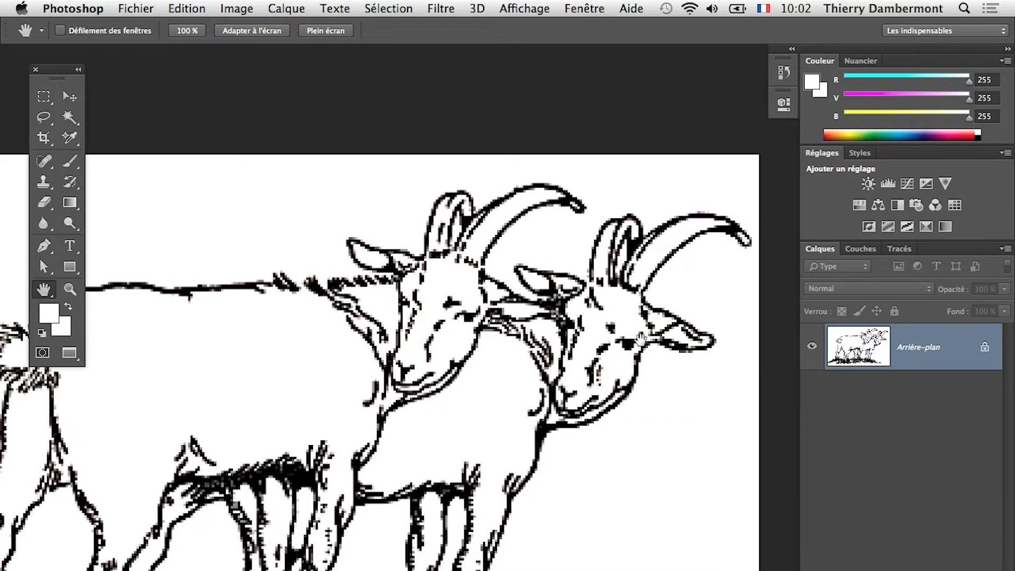
pyautogui.scroll(5, 654, 334)
pyautogui.scroll(-3, 655, 334)
pyautogui.scroll(6, 650, 335)
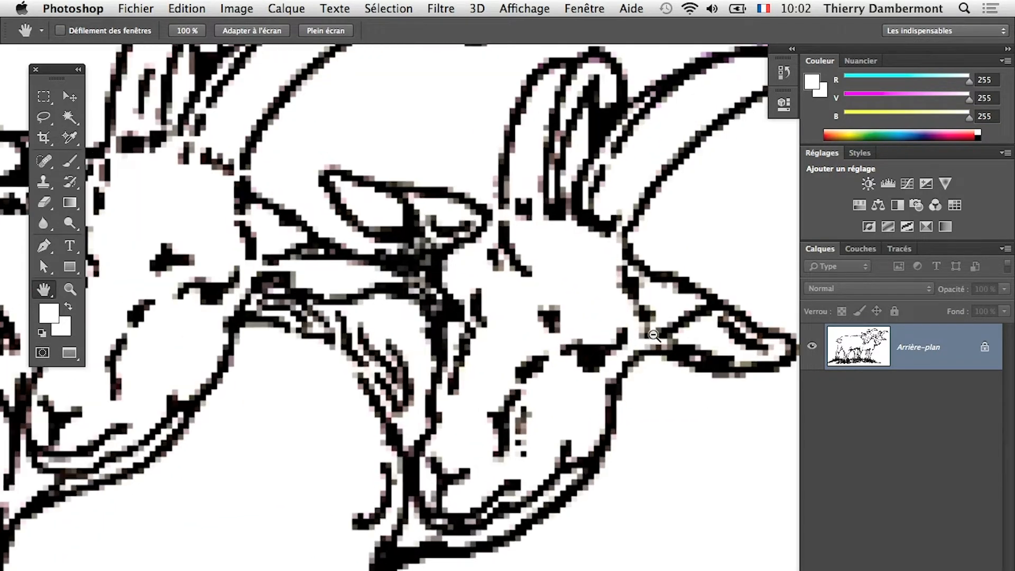
pyautogui.scroll(-4, 648, 334)
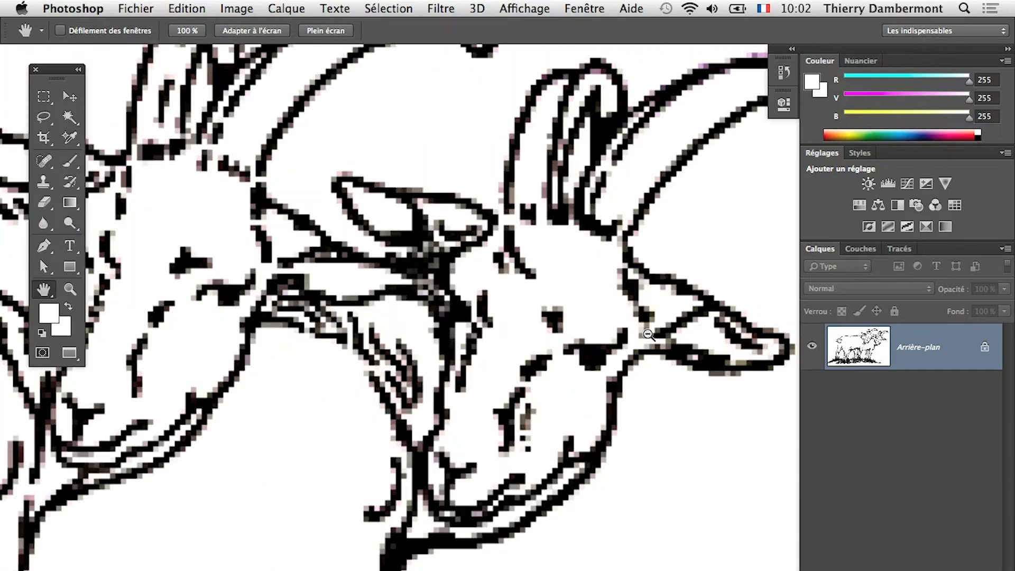
pyautogui.scroll(-2, 646, 336)
pyautogui.scroll(6, 555, 347)
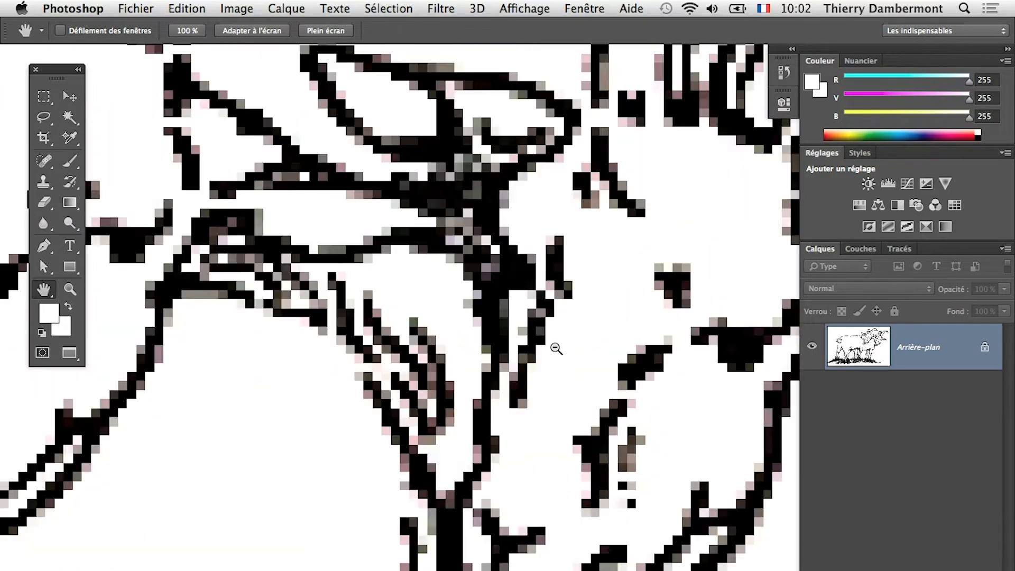
pyautogui.scroll(2, 524, 346)
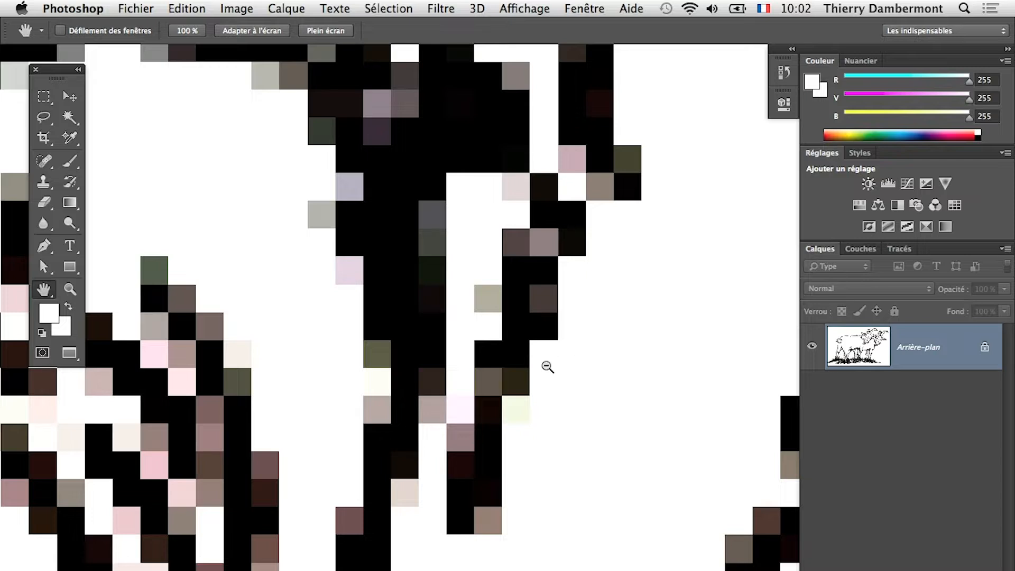
pyautogui.moveTo(347, 539); pyautogui.dragTo(164, 223)
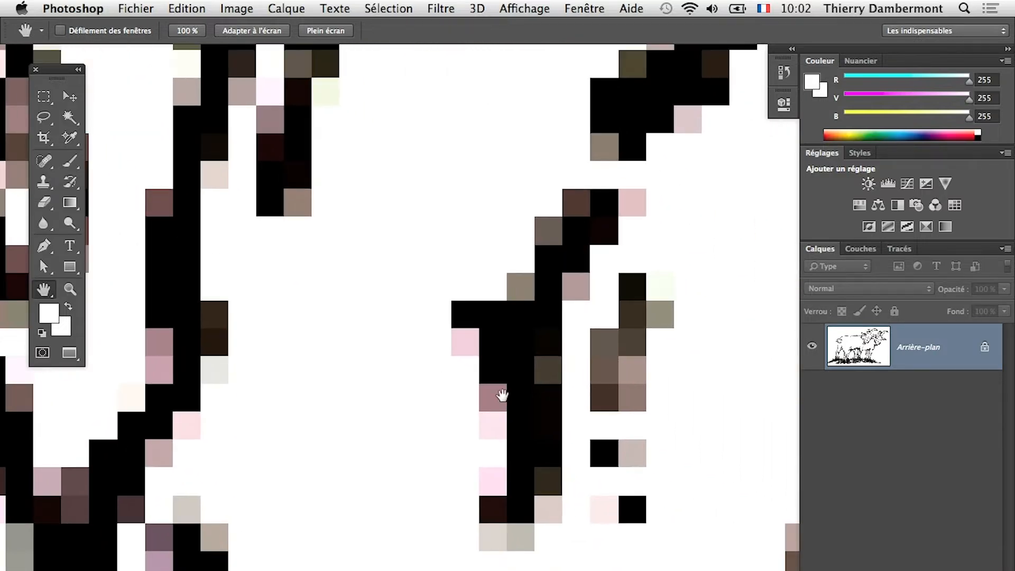
pyautogui.scroll(4, 497, 396)
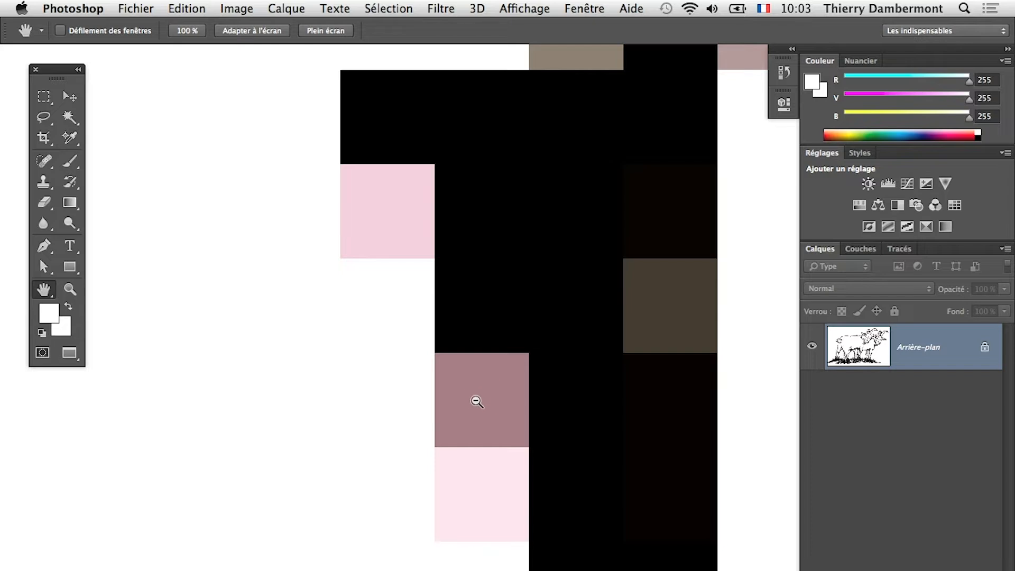
# Display the Grille des pixels over the magnified blocks of the outline
pyautogui.click(543, 8)
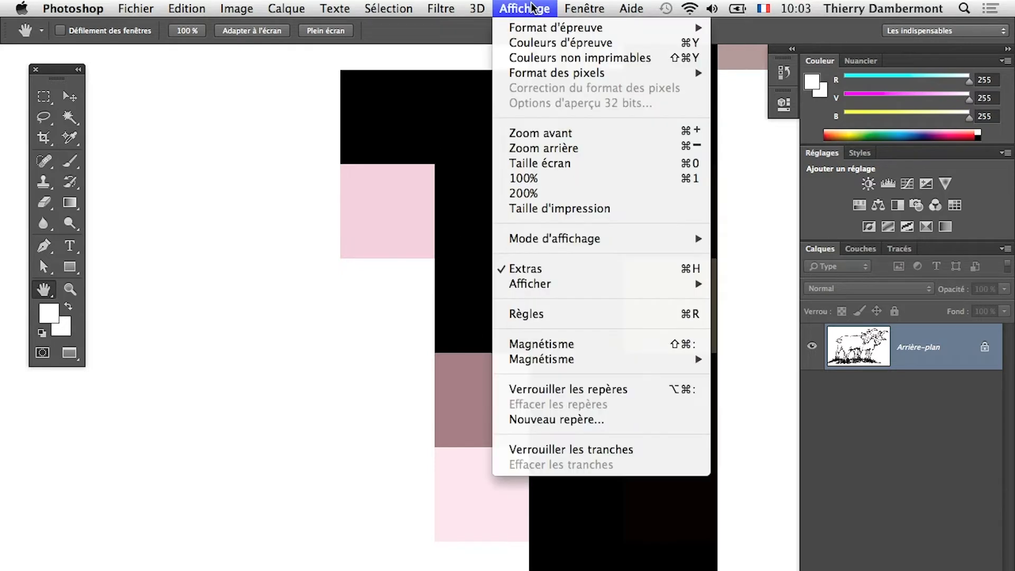
pyautogui.moveTo(536, 283)
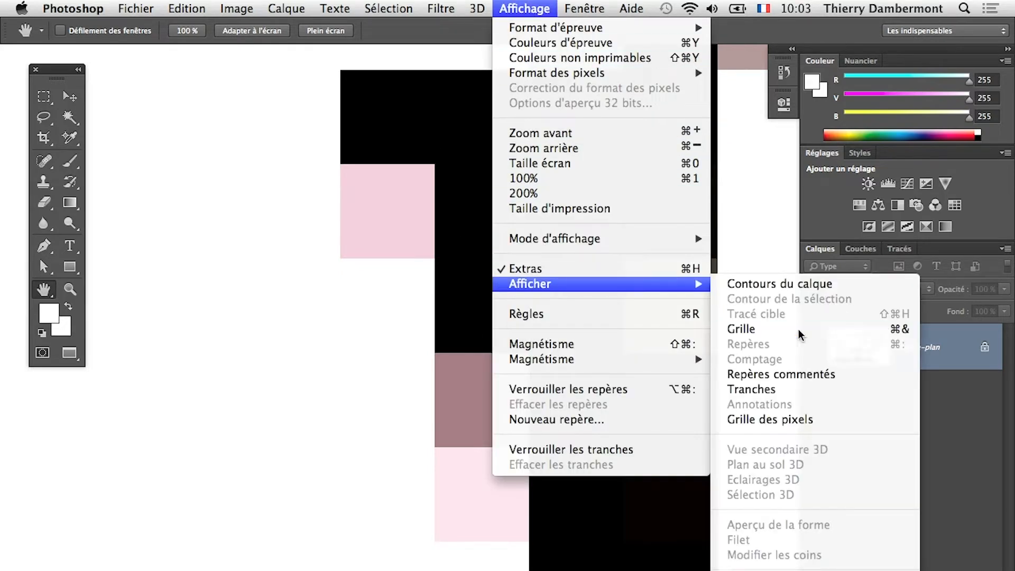
pyautogui.click(817, 418)
pyautogui.scroll(1, 476, 423)
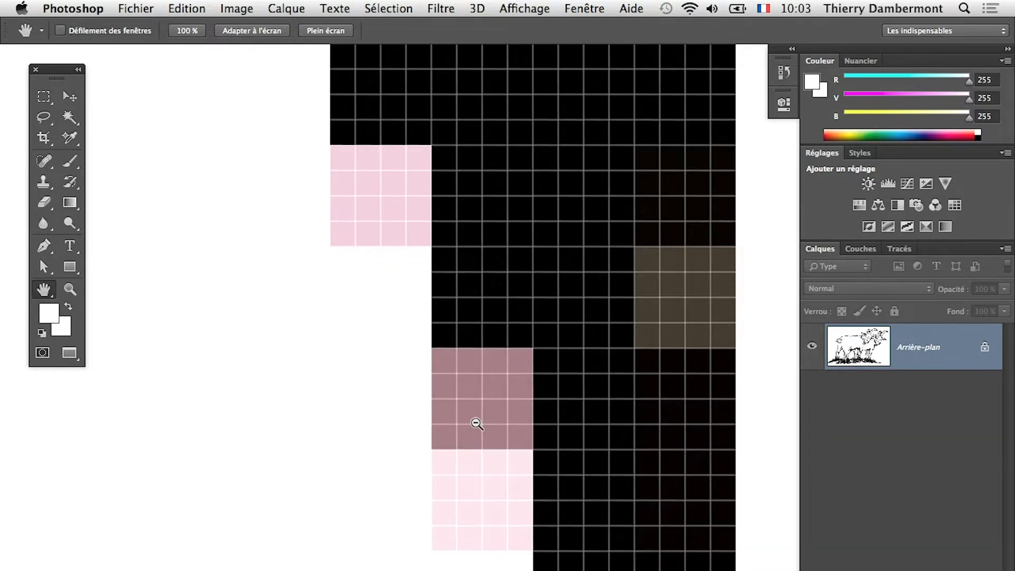
# Hide the Grille des pixels and return to a view of both goats' heads
pyautogui.click(526, 8)
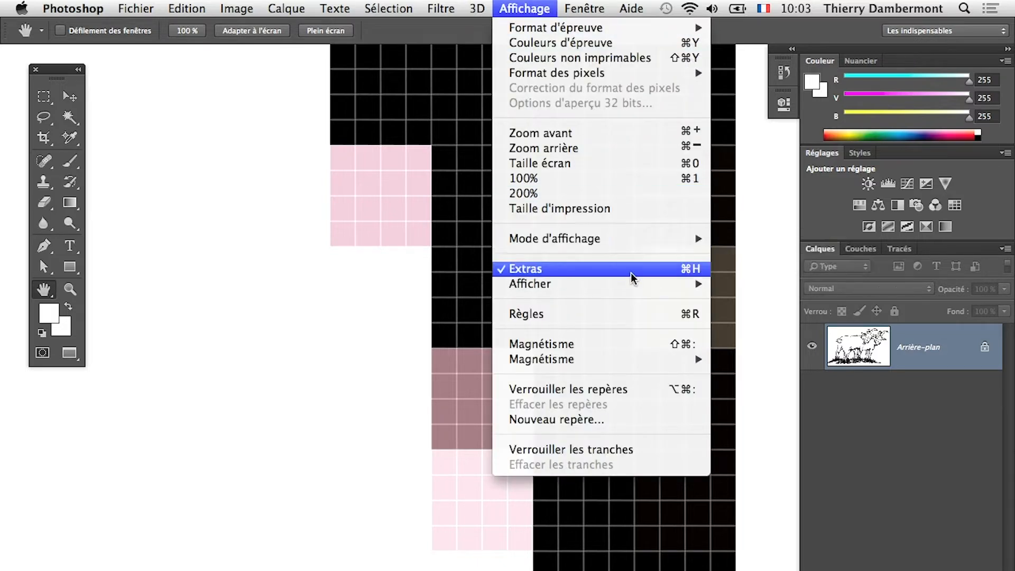
pyautogui.moveTo(601, 282)
pyautogui.click(797, 418)
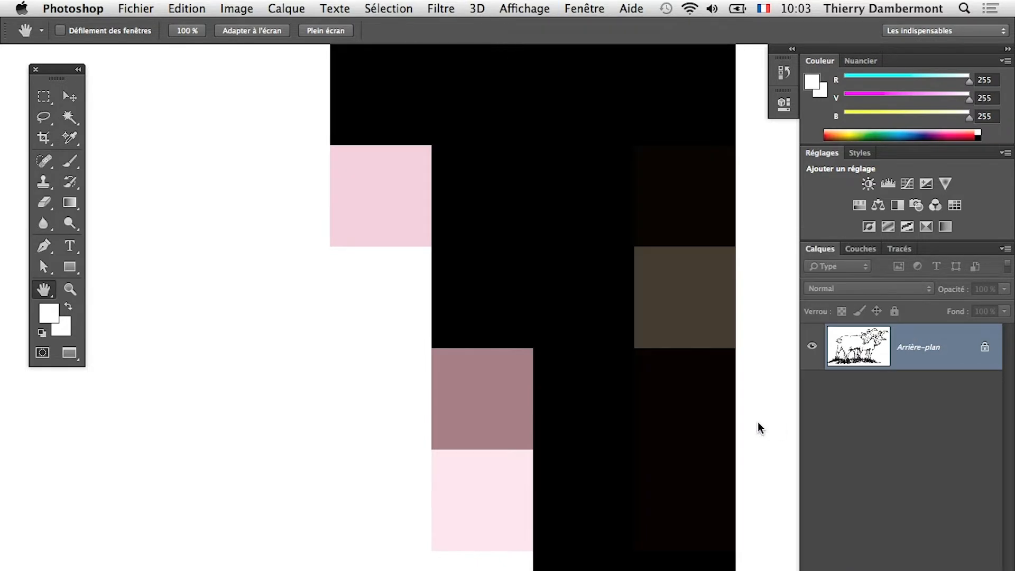
pyautogui.keyDown('alt'); pyautogui.click(490, 376); pyautogui.keyUp('alt')
pyautogui.keyDown('alt'); pyautogui.click(489, 375); pyautogui.keyUp('alt')
pyautogui.keyDown('alt'); pyautogui.click(490, 376); pyautogui.keyUp('alt')
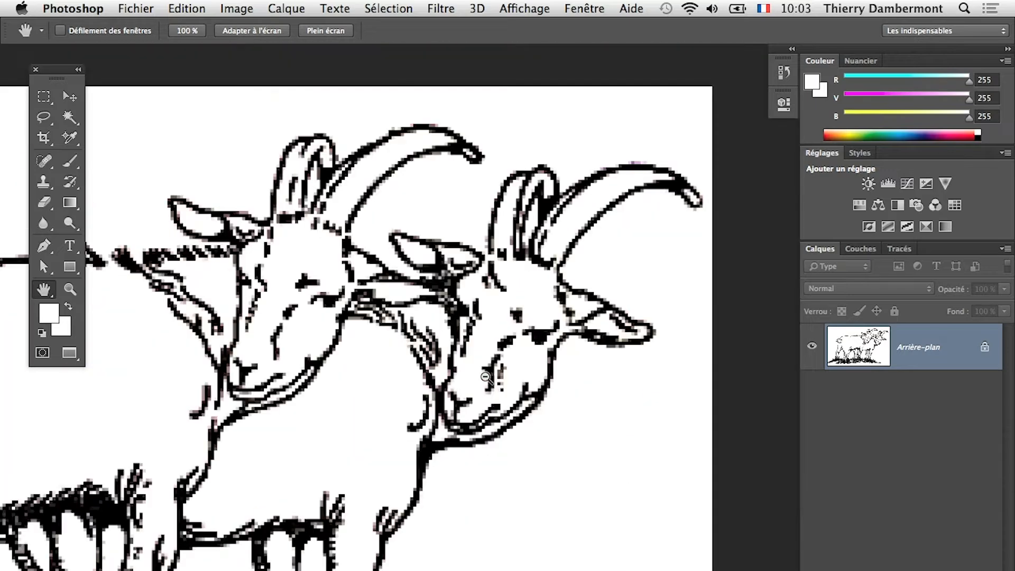
# Examine the whole enlarged drawing and the pixelated outlines of both goats' heads up close
pyautogui.keyDown('alt'); pyautogui.click(486, 375); pyautogui.keyUp('alt')
pyautogui.keyDown('alt'); pyautogui.click(482, 376); pyautogui.keyUp('alt')
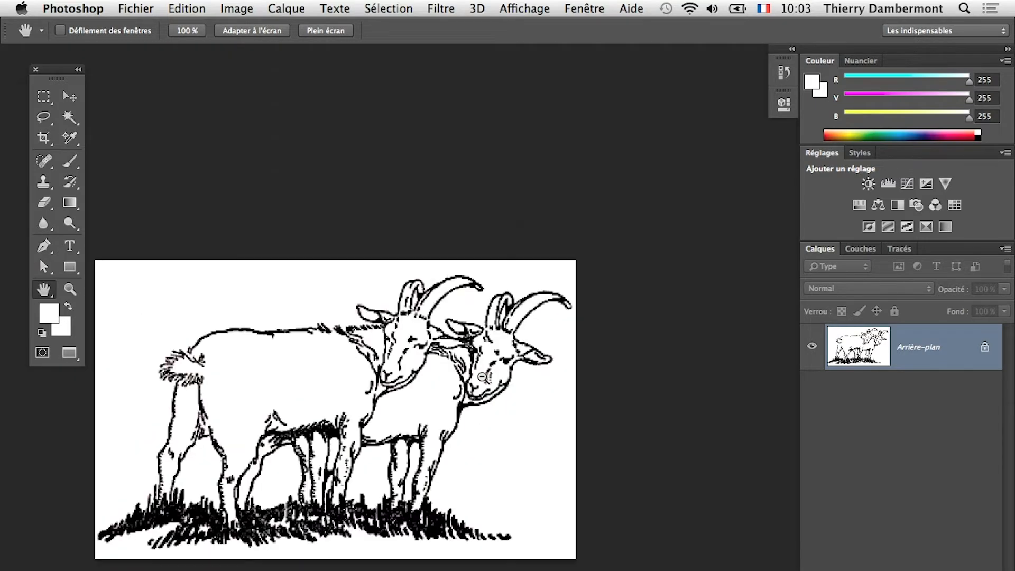
pyautogui.click(264, 390)
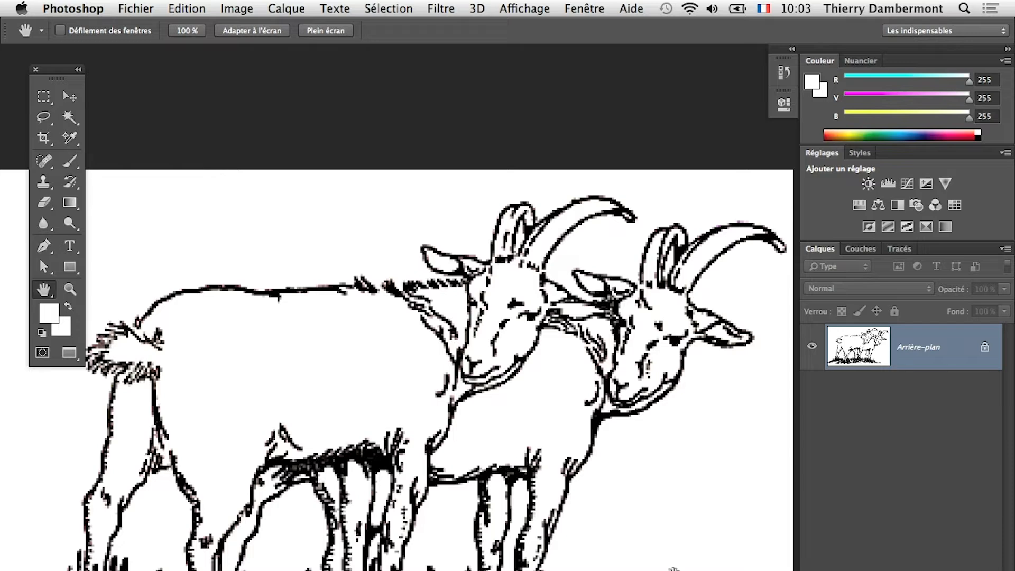
pyautogui.keyDown('super'); pyautogui.click(636, 386); pyautogui.keyUp('super')
pyautogui.keyDown('super'); pyautogui.click(636, 386); pyautogui.keyUp('super')
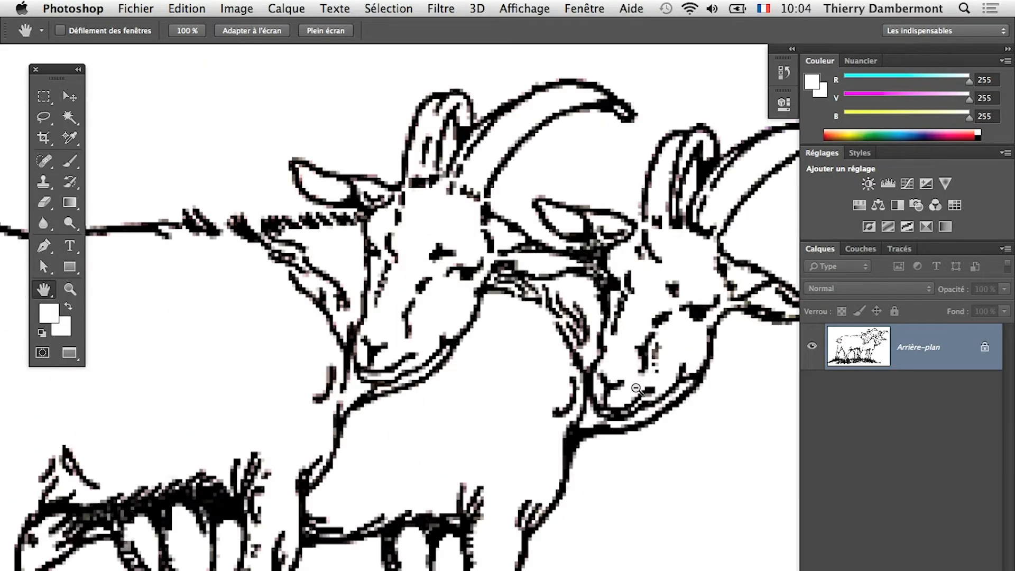
pyautogui.keyDown('super'); pyautogui.click(682, 333); pyautogui.keyUp('super')
pyautogui.keyDown('super'); pyautogui.click(684, 333); pyautogui.keyUp('super')
pyautogui.keyDown('super'); pyautogui.click(686, 336); pyautogui.keyUp('super')
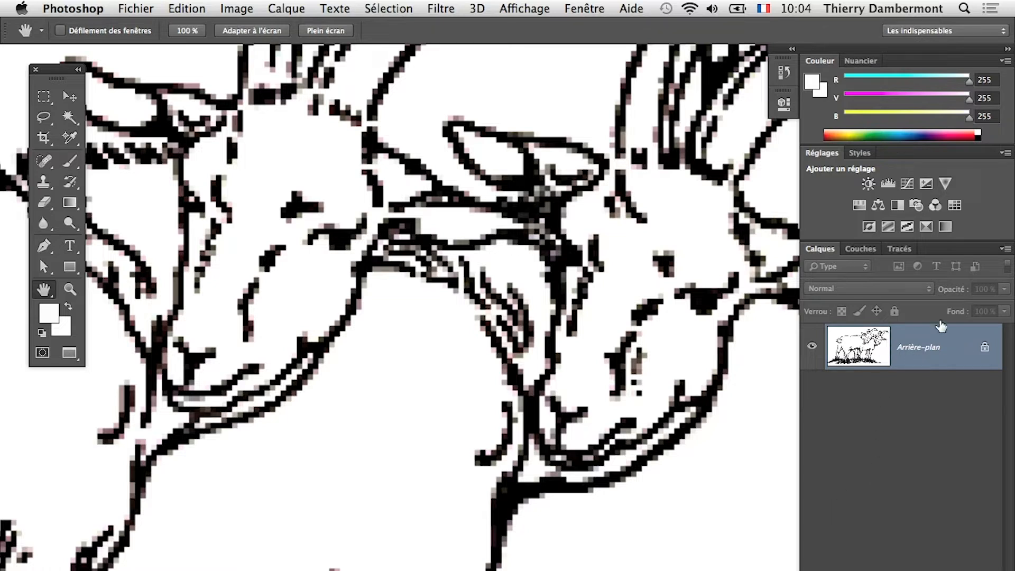
# Detach the Calques panel from the dock and enlarge it over the image
pyautogui.moveTo(813, 247); pyautogui.dragTo(595, 181)
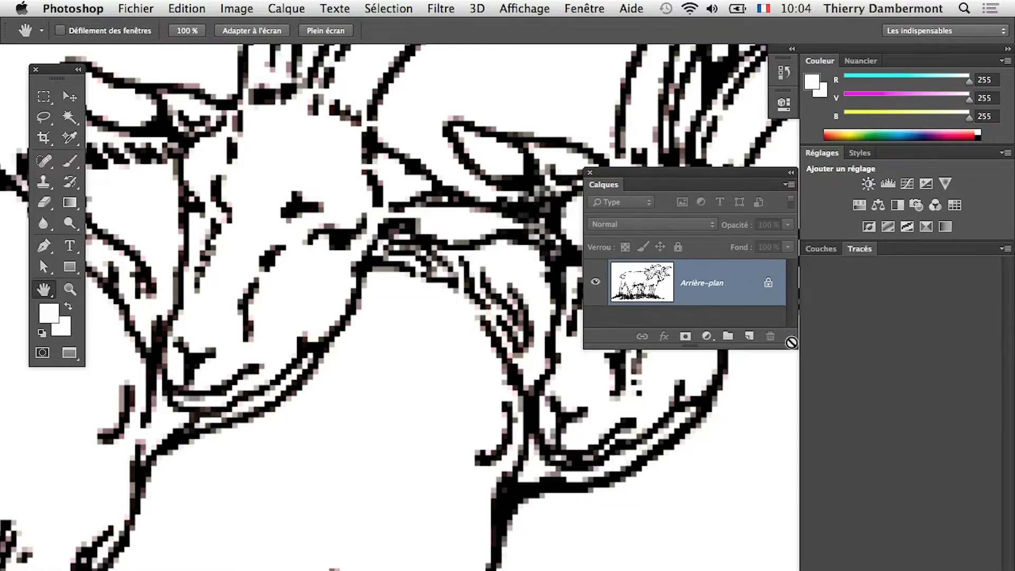
pyautogui.moveTo(793, 341); pyautogui.dragTo(914, 411)
# Convert the Arrière-plan layer to a smart object and blur it with Flou gaussien at a radius of 3,0 pixels
pyautogui.rightClick(750, 276)
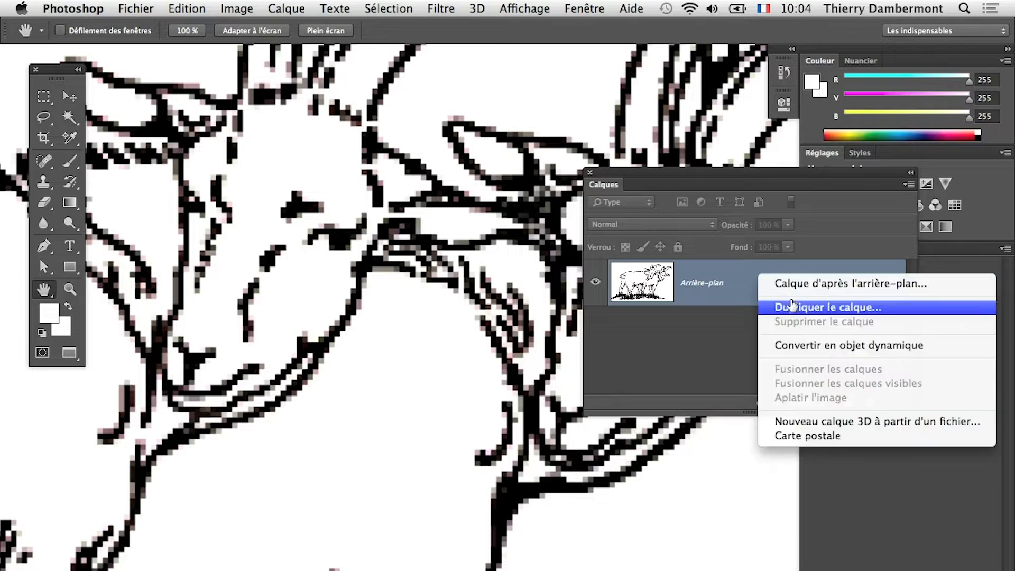
pyautogui.click(817, 344)
pyautogui.click(453, 6)
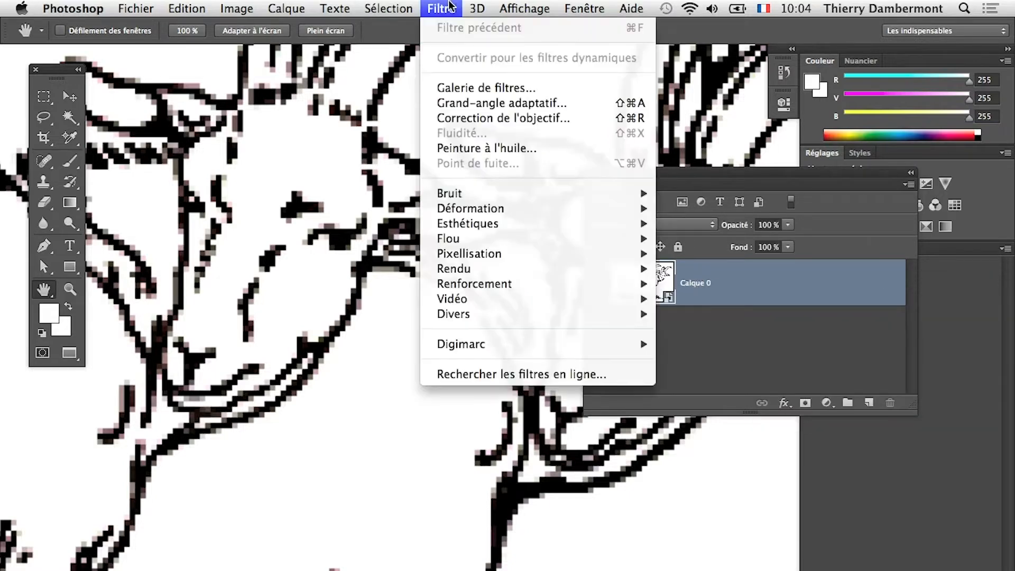
pyautogui.moveTo(487, 209)
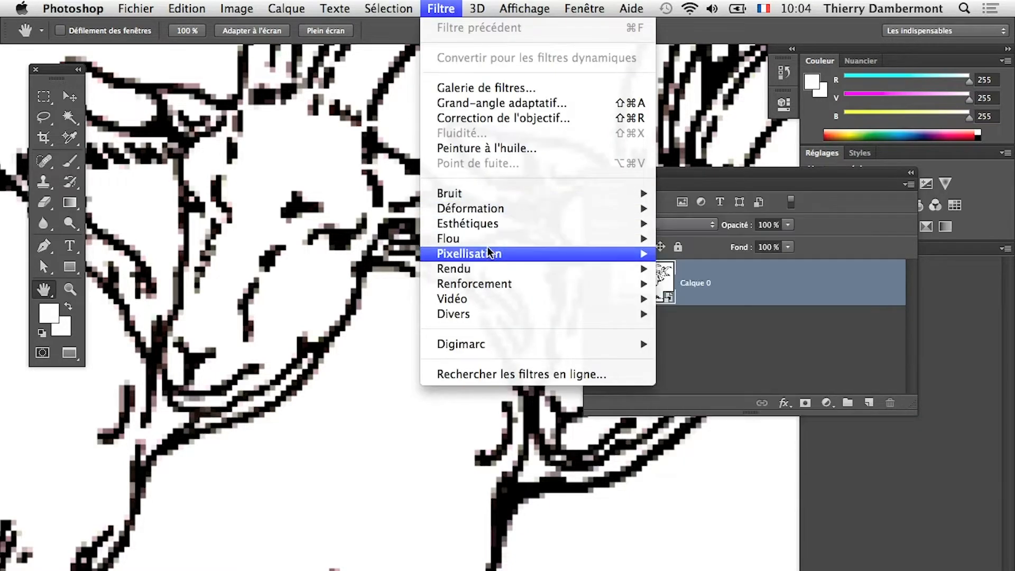
pyautogui.moveTo(486, 241)
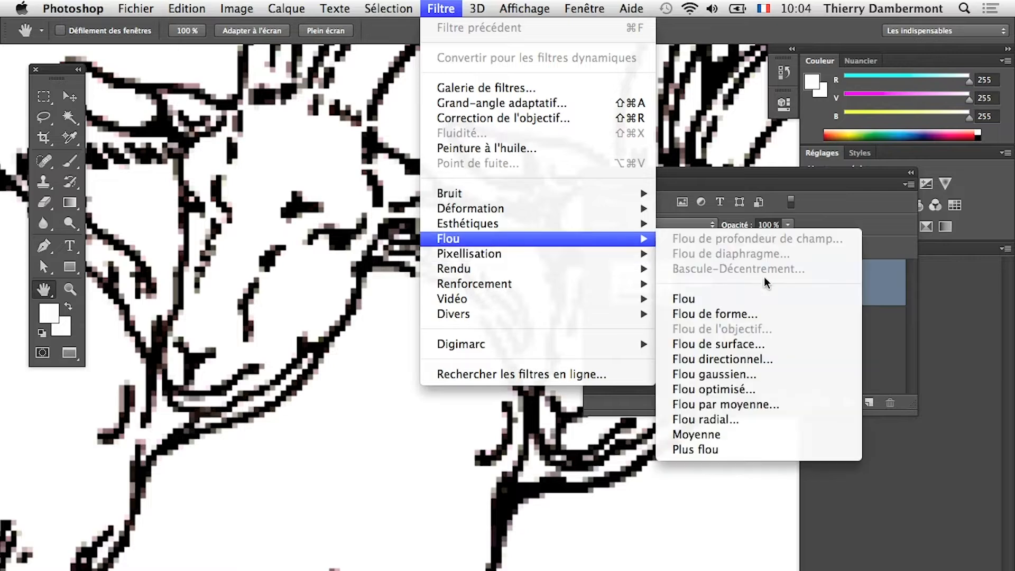
pyautogui.click(771, 374)
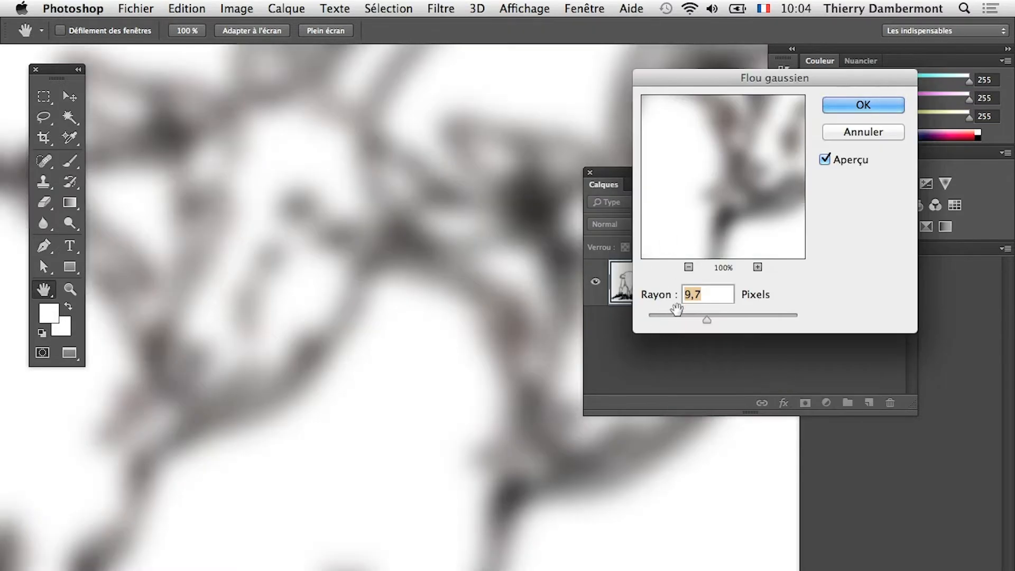
pyautogui.moveTo(673, 315); pyautogui.dragTo(672, 316)
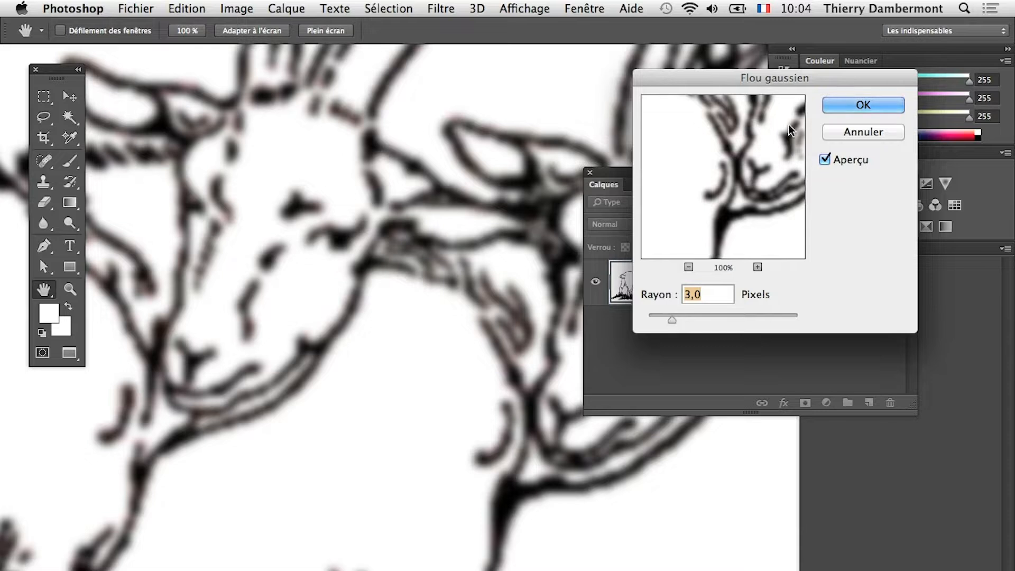
pyautogui.click(857, 104)
# Sharpen the blurred layer with the Accentuation filter at a gain of 224 % and a radius of 8,0 pixels
pyautogui.click(442, 8)
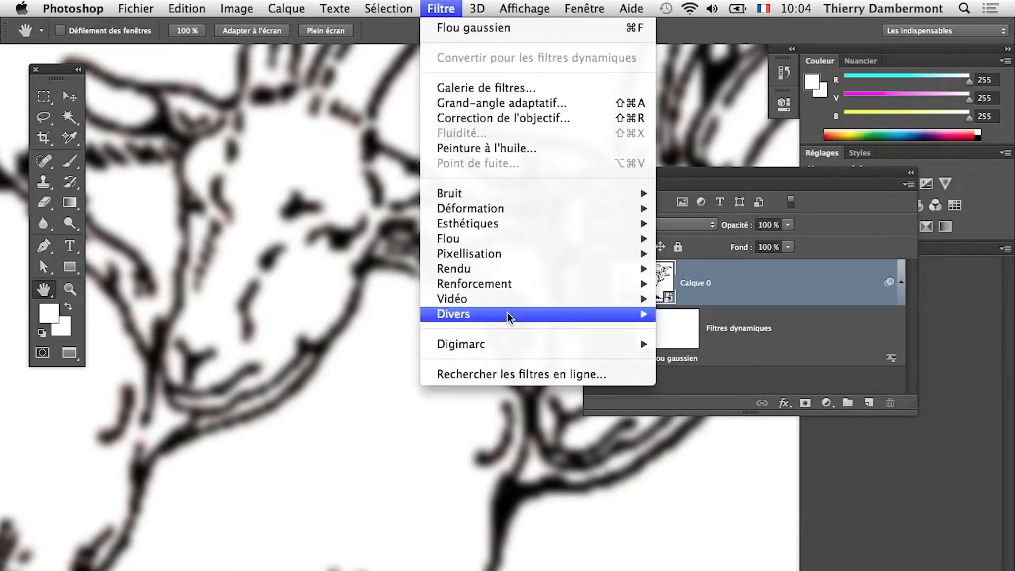
pyautogui.moveTo(518, 284)
pyautogui.click(693, 283)
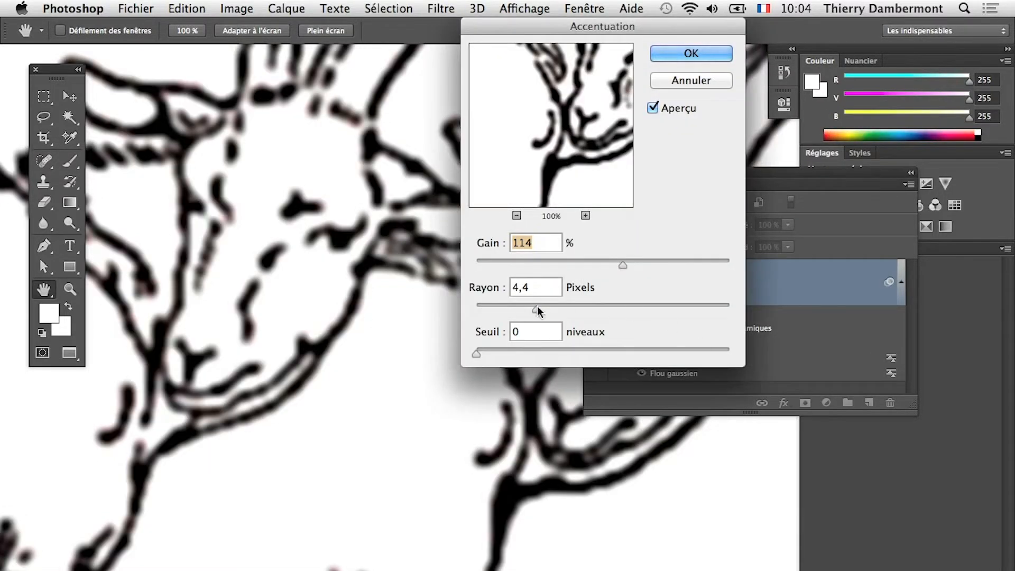
pyautogui.moveTo(634, 263); pyautogui.dragTo(650, 264)
pyautogui.moveTo(562, 306)
pyautogui.mouseDown()
pyautogui.moveTo(532, 308)
pyautogui.moveTo(553, 307)
pyautogui.mouseUp()
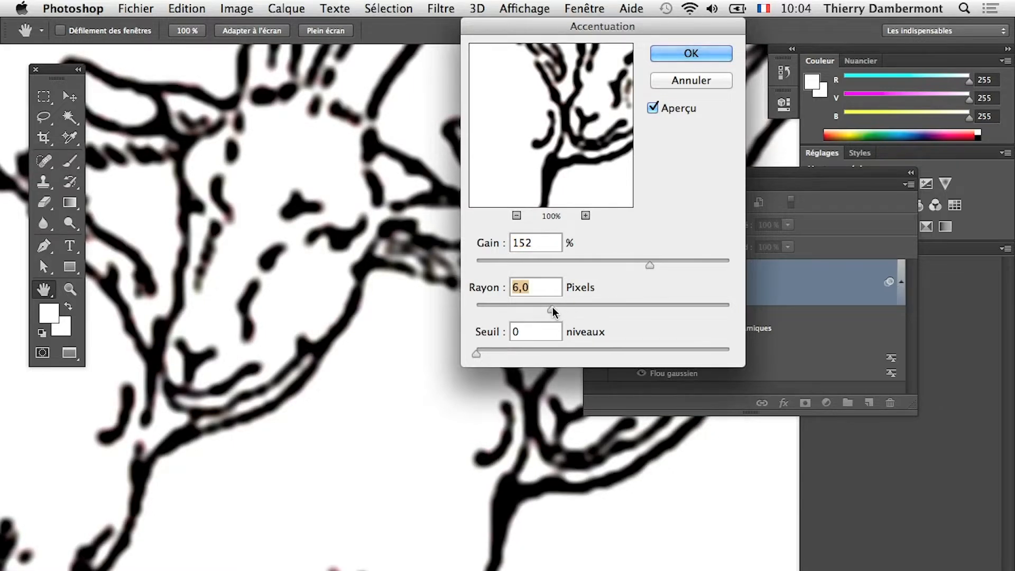
pyautogui.moveTo(658, 264); pyautogui.dragTo(680, 262)
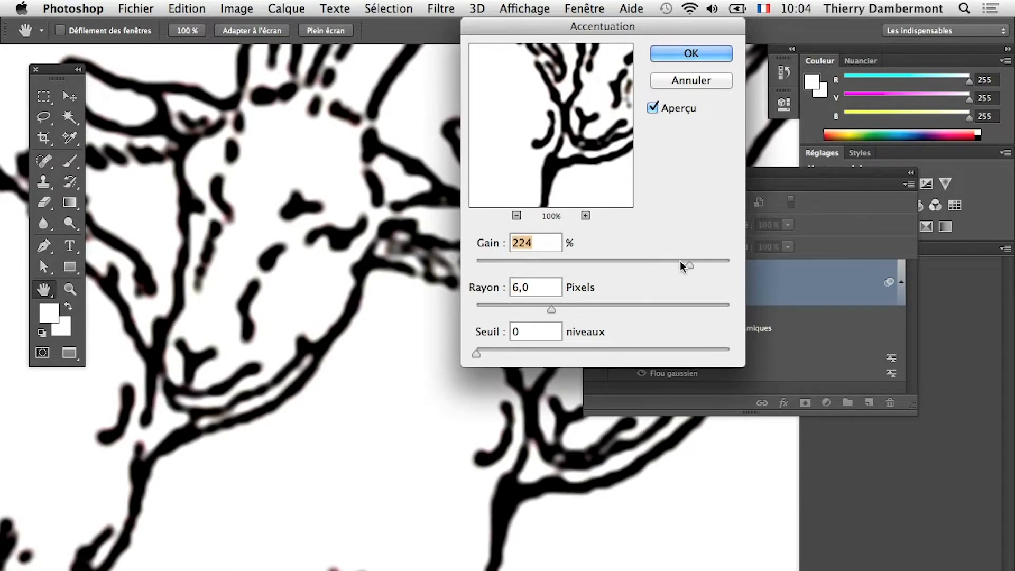
pyautogui.moveTo(551, 308)
pyautogui.mouseDown()
pyautogui.moveTo(509, 305)
pyautogui.moveTo(563, 306)
pyautogui.mouseUp()
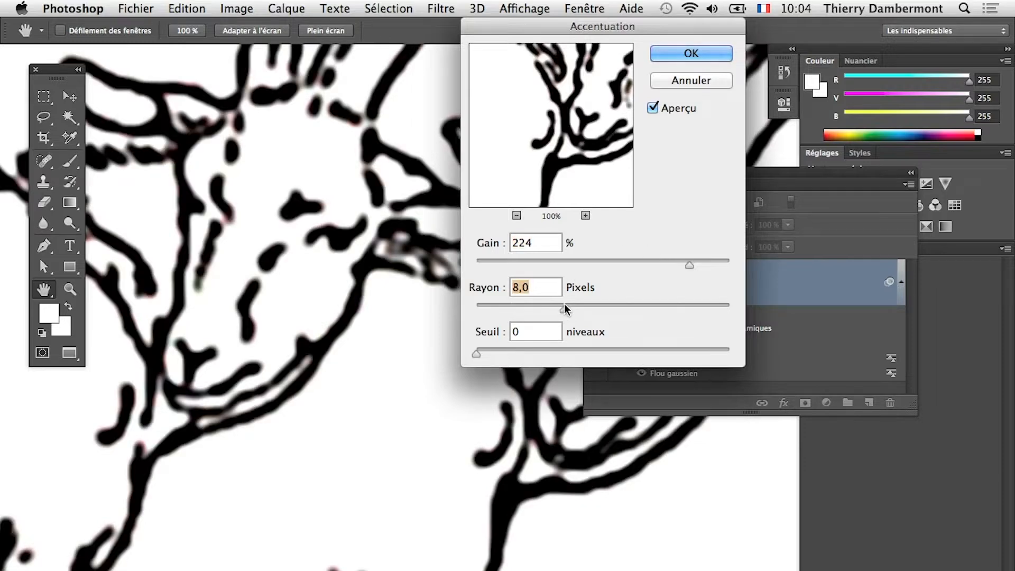
pyautogui.click(685, 53)
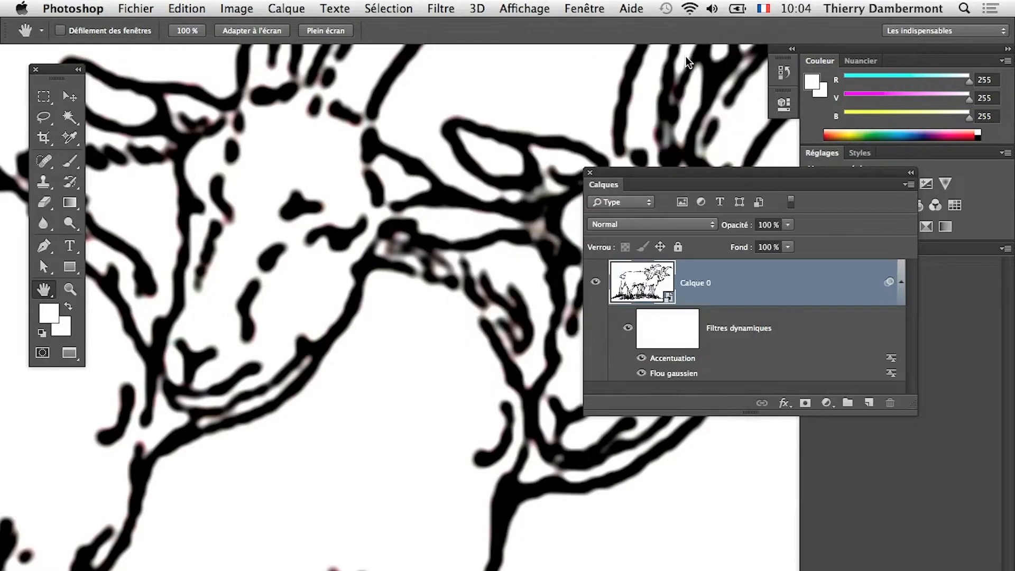
# Set the radius of the layer's Flou gaussien smart filter to 2,5 pixels
pyautogui.doubleClick(673, 373)
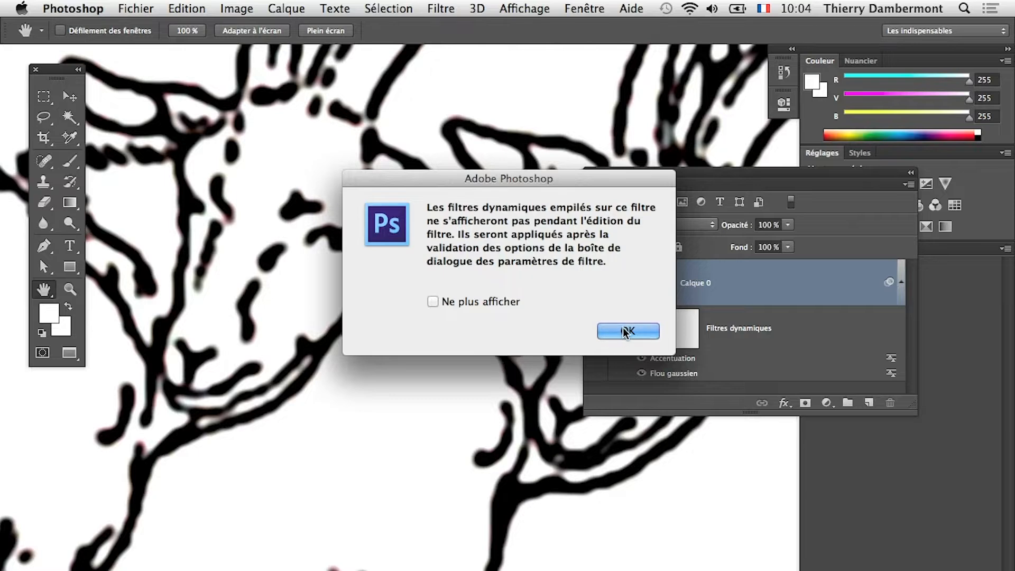
pyautogui.click(627, 331)
pyautogui.moveTo(664, 315)
pyautogui.mouseDown()
pyautogui.moveTo(678, 317)
pyautogui.moveTo(667, 316)
pyautogui.mouseUp()
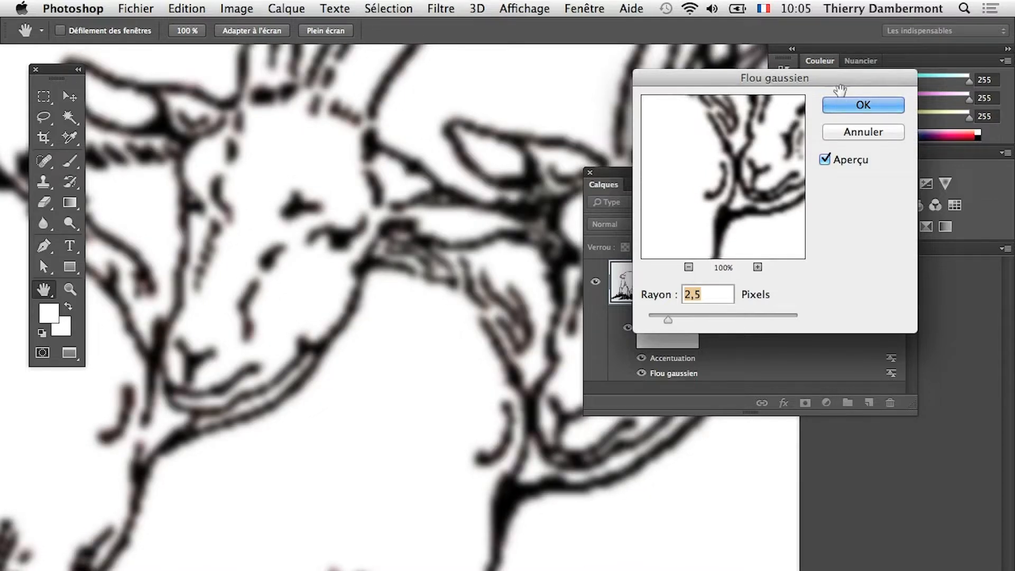
pyautogui.press('Return')
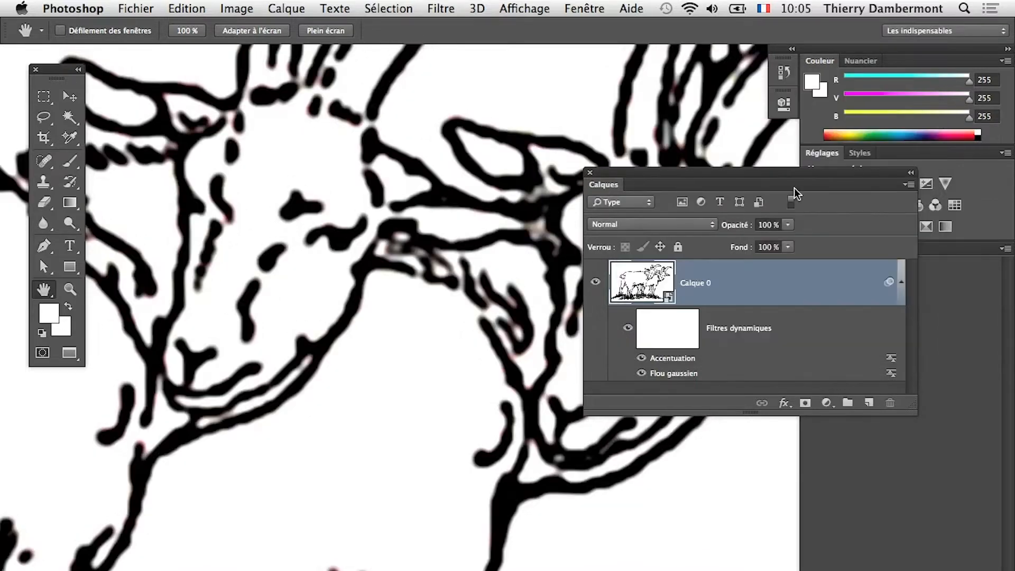
# Try several gain and radius combinations for the Accentuation smart filter and apply 311 % with 3,3 pixels
pyautogui.doubleClick(673, 361)
pyautogui.moveTo(689, 265); pyautogui.dragTo(651, 264)
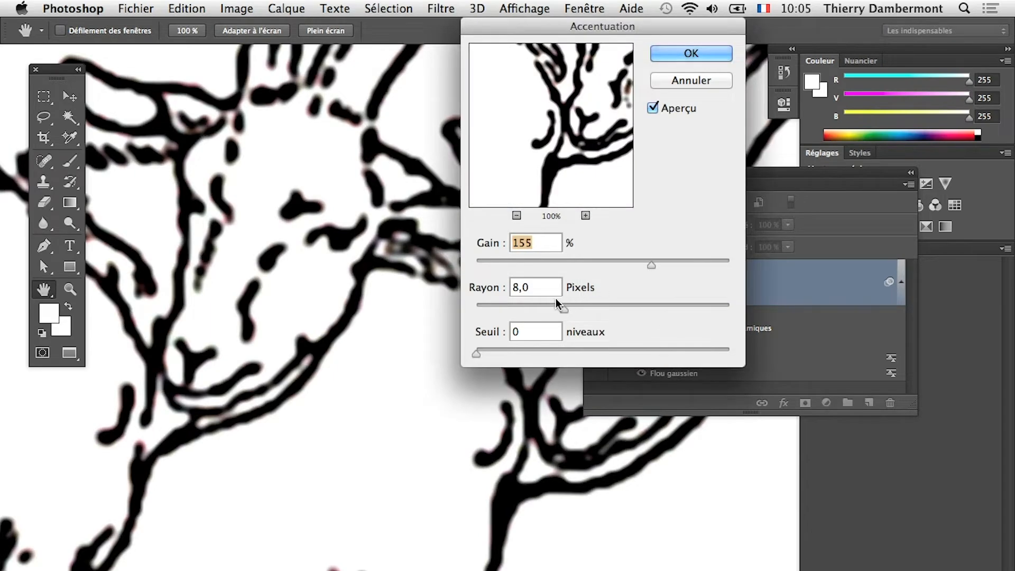
pyautogui.moveTo(534, 305)
pyautogui.mouseDown()
pyautogui.moveTo(510, 304)
pyautogui.moveTo(575, 305)
pyautogui.moveTo(529, 305)
pyautogui.mouseUp()
pyautogui.click(521, 262)
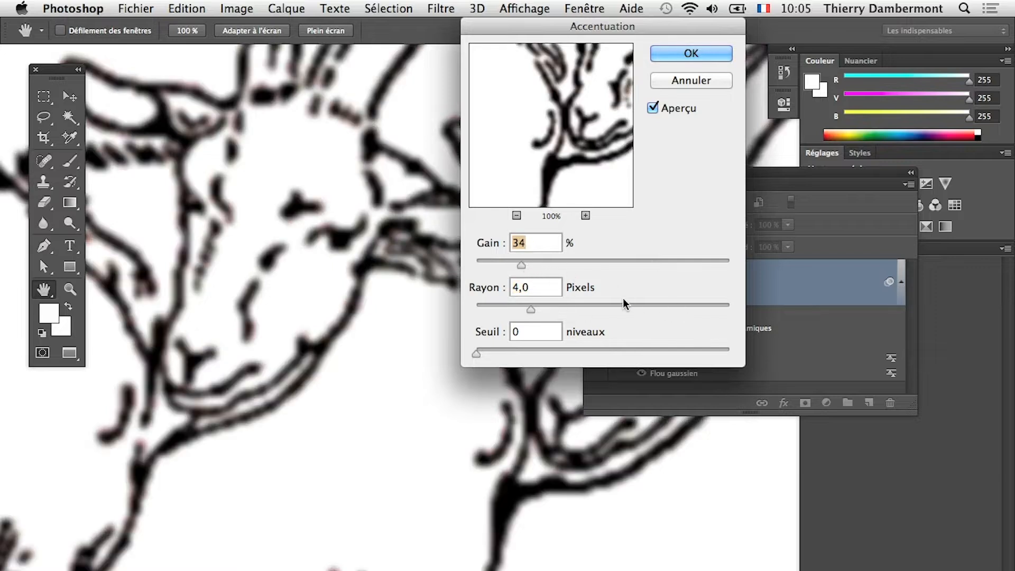
pyautogui.click(654, 306)
pyautogui.moveTo(656, 306); pyautogui.dragTo(691, 306)
pyautogui.click(580, 260)
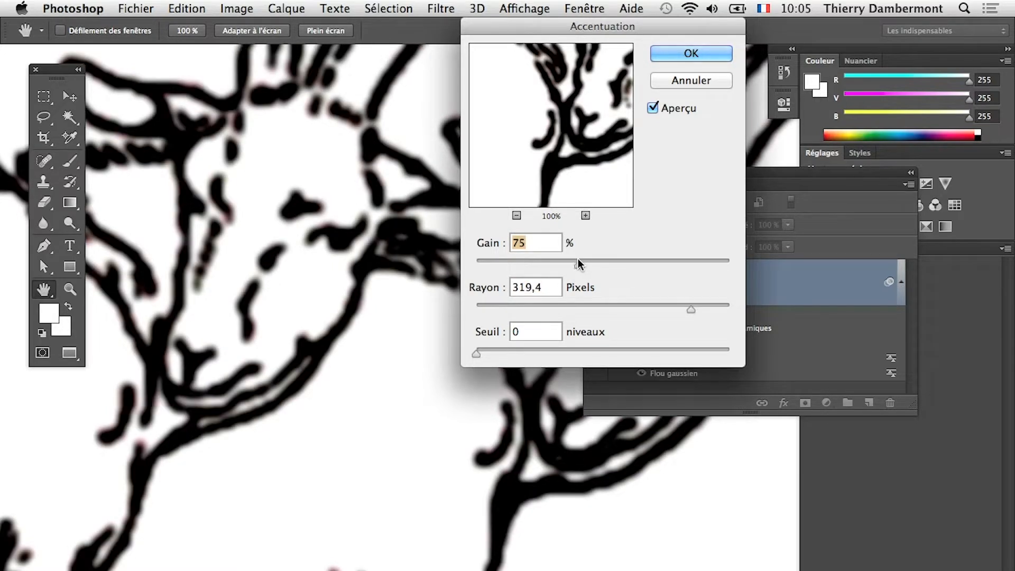
pyautogui.click(502, 305)
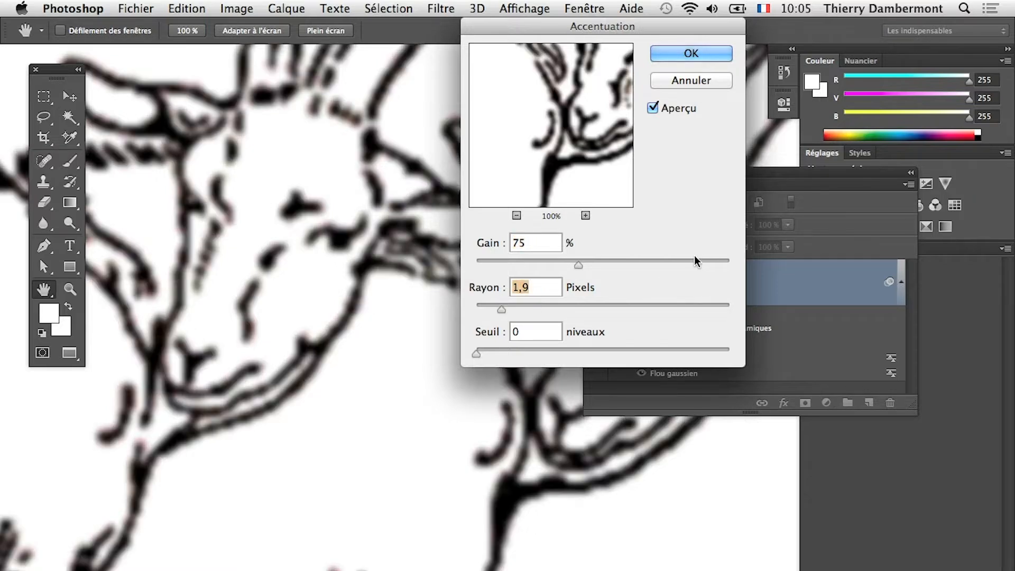
pyautogui.click(696, 260)
pyautogui.moveTo(695, 260); pyautogui.dragTo(710, 260)
pyautogui.click(519, 305)
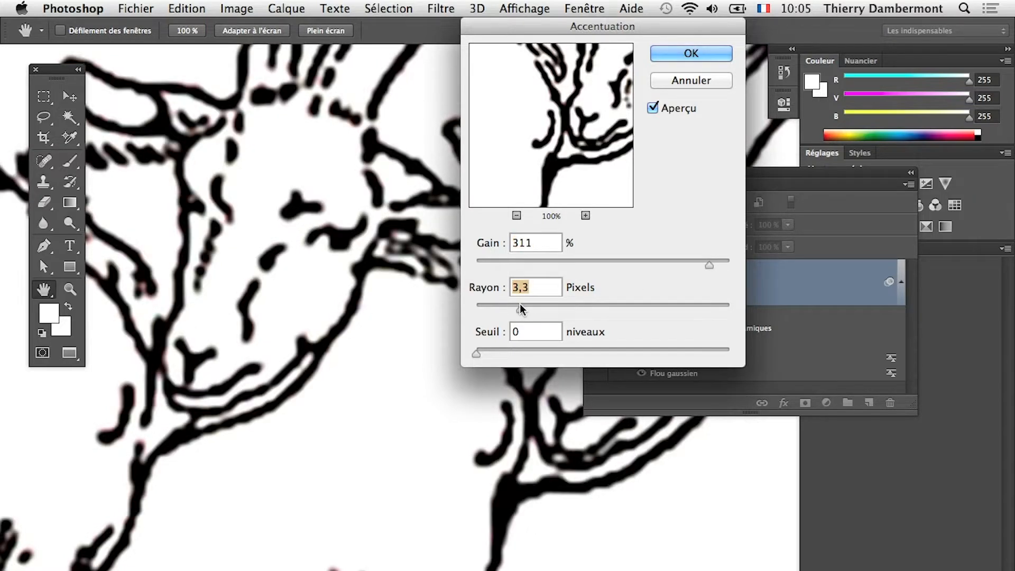
pyautogui.click(708, 55)
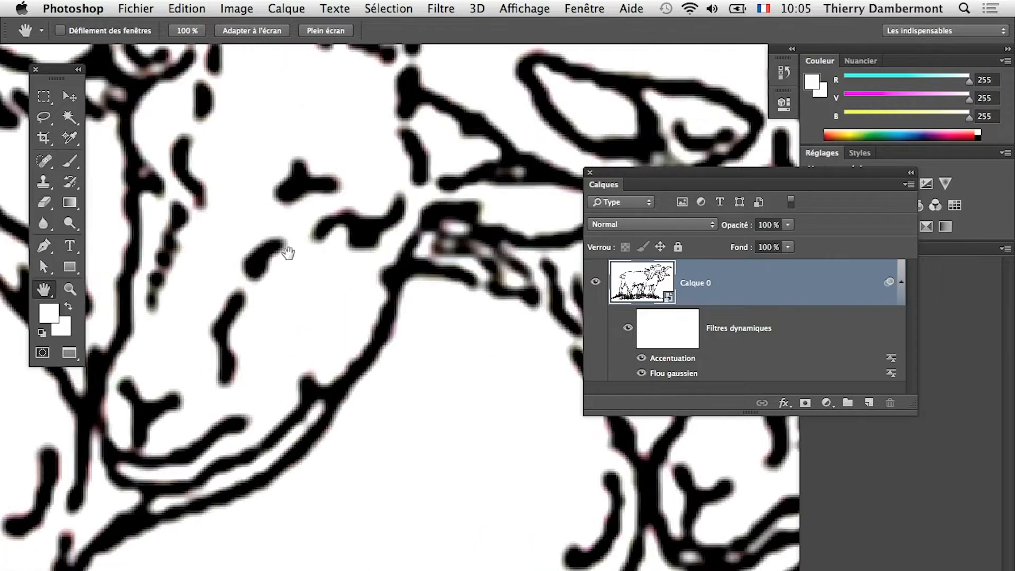
# Compare the front goat's head with and without the Accentuation and Flou gaussien smart filters by toggling their visibility
pyautogui.moveTo(289, 253); pyautogui.dragTo(409, 345)
pyautogui.moveTo(642, 358); pyautogui.dragTo(644, 376)
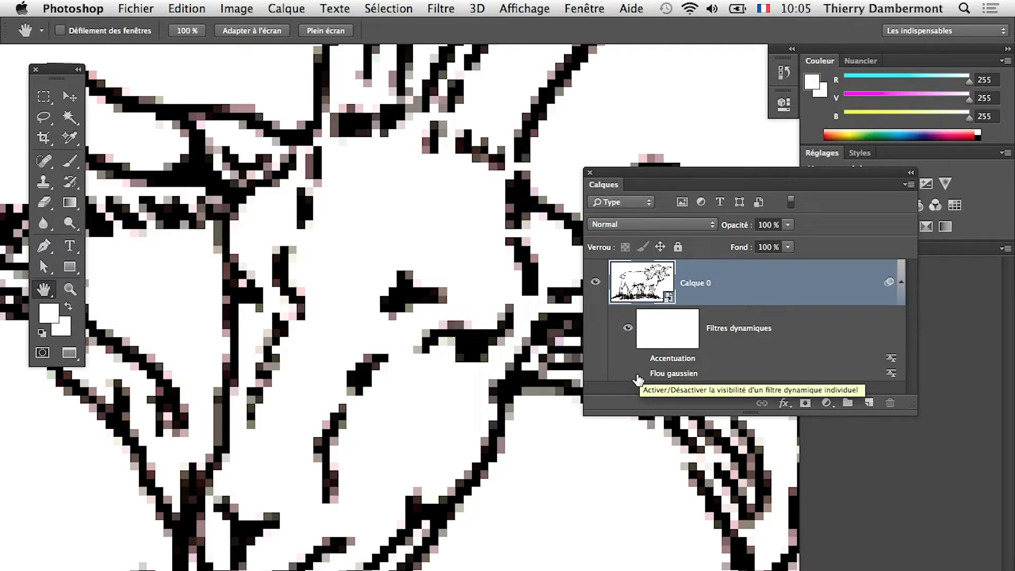
pyautogui.moveTo(641, 358); pyautogui.dragTo(639, 375)
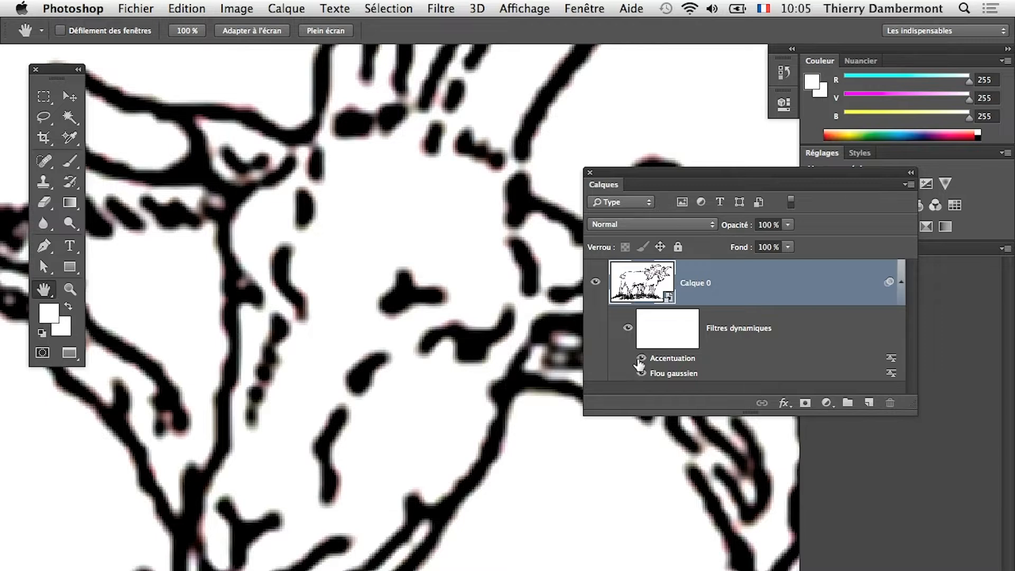
pyautogui.click(640, 376)
pyautogui.click(641, 358)
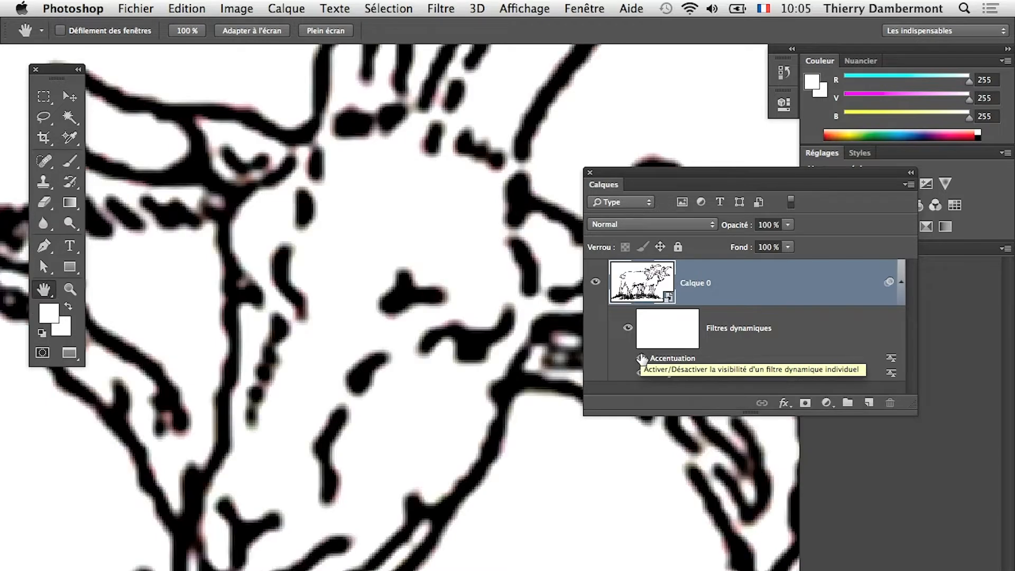
pyautogui.moveTo(642, 361); pyautogui.dragTo(642, 375)
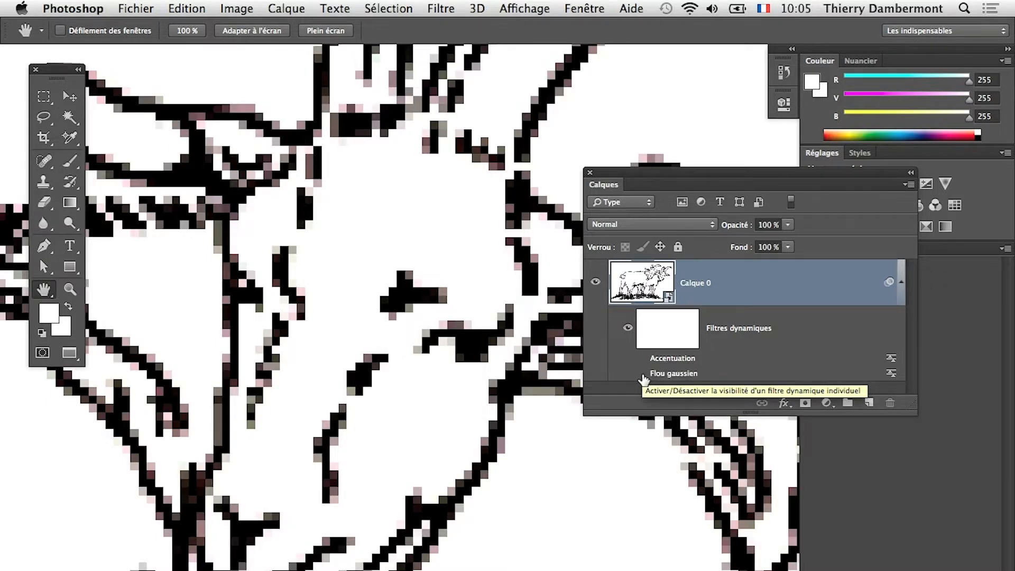
pyautogui.click(643, 377)
pyautogui.click(643, 377)
pyautogui.click(642, 376)
pyautogui.click(643, 377)
pyautogui.click(643, 376)
pyautogui.click(642, 376)
pyautogui.click(643, 376)
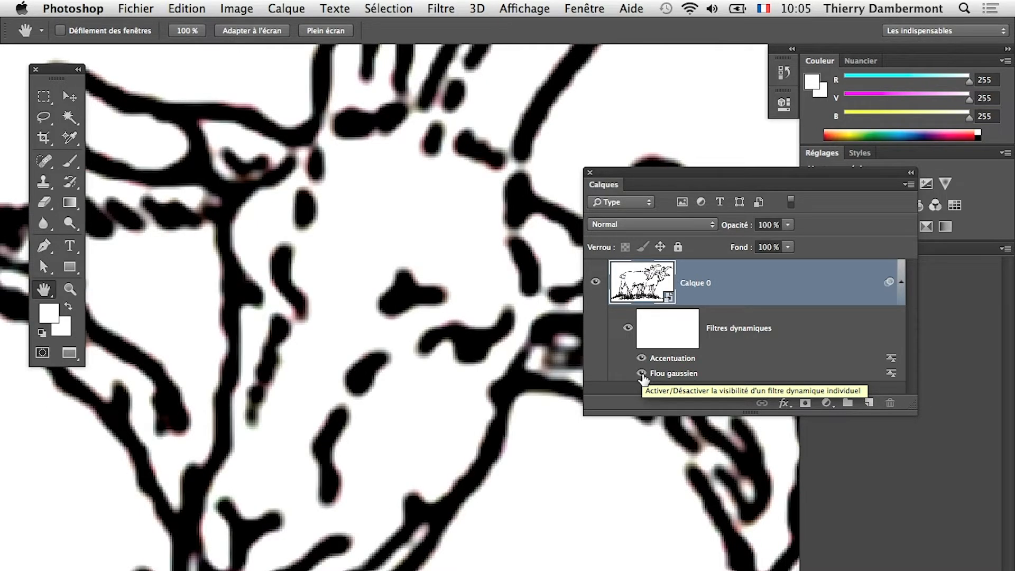
# Undo the smart filters and the smart object conversion, back to the original Arrière-plan layer
pyautogui.press('alt+super+z')
pyautogui.press('alt+super+z')
pyautogui.press('alt+super+z')
pyautogui.press('alt+super+z')
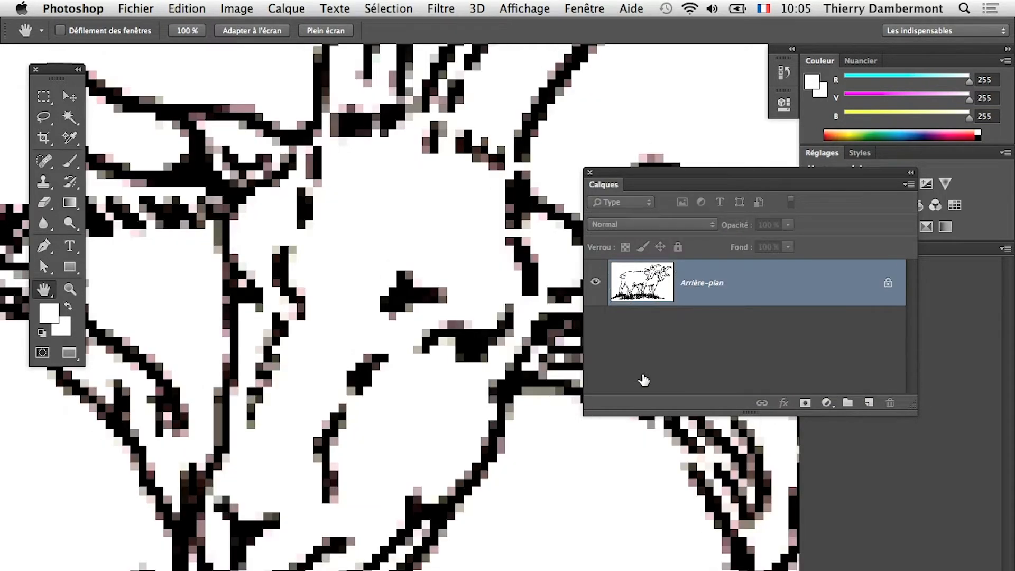
# Bring both goats' heads into view and move the floating Calques panel to a new place over the drawing
pyautogui.keyDown('alt'); pyautogui.click(458, 336); pyautogui.keyUp('alt')
pyautogui.keyDown('alt'); pyautogui.click(456, 341); pyautogui.keyUp('alt')
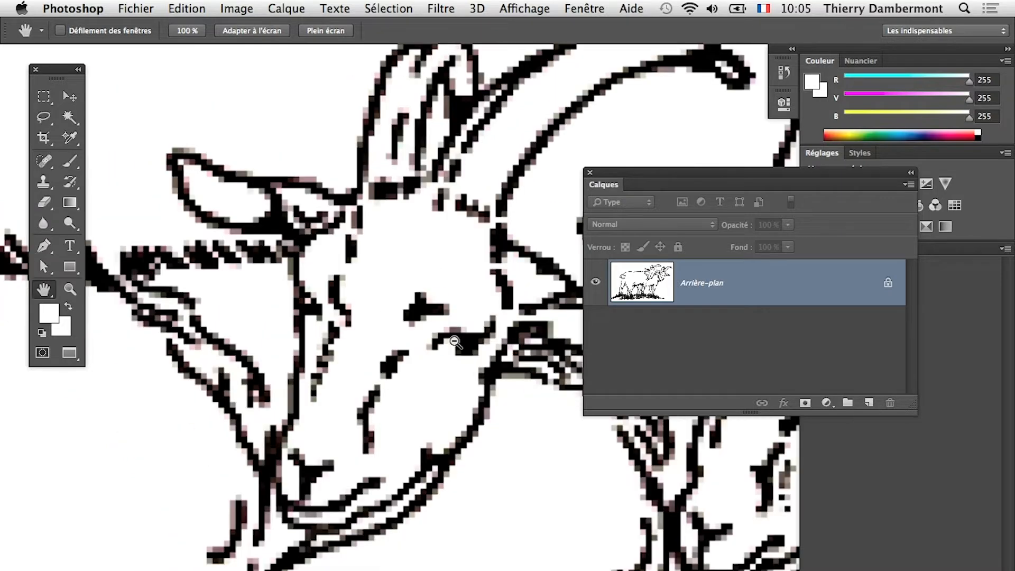
pyautogui.moveTo(458, 290); pyautogui.dragTo(302, 270)
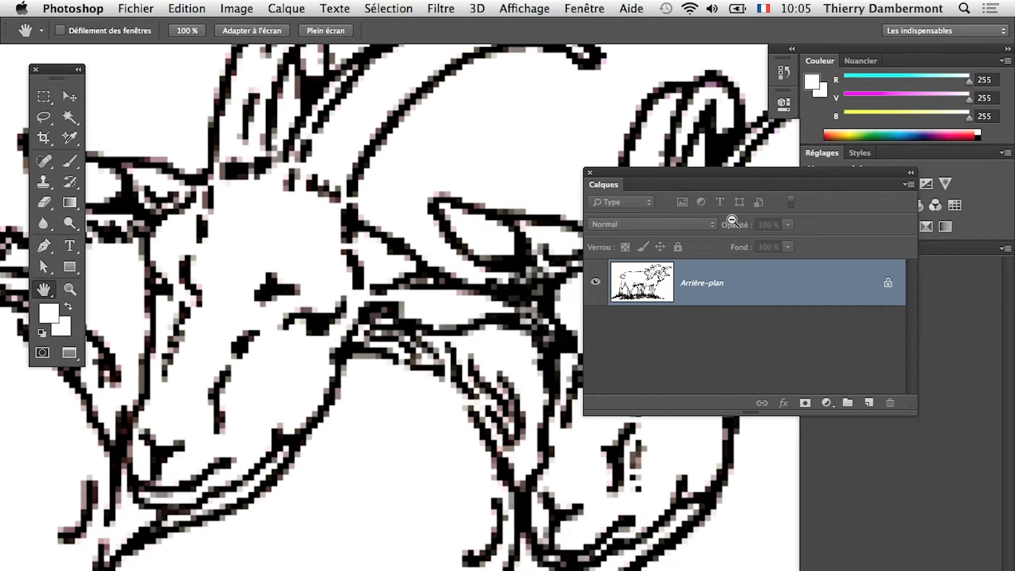
pyautogui.moveTo(698, 170); pyautogui.dragTo(509, 136)
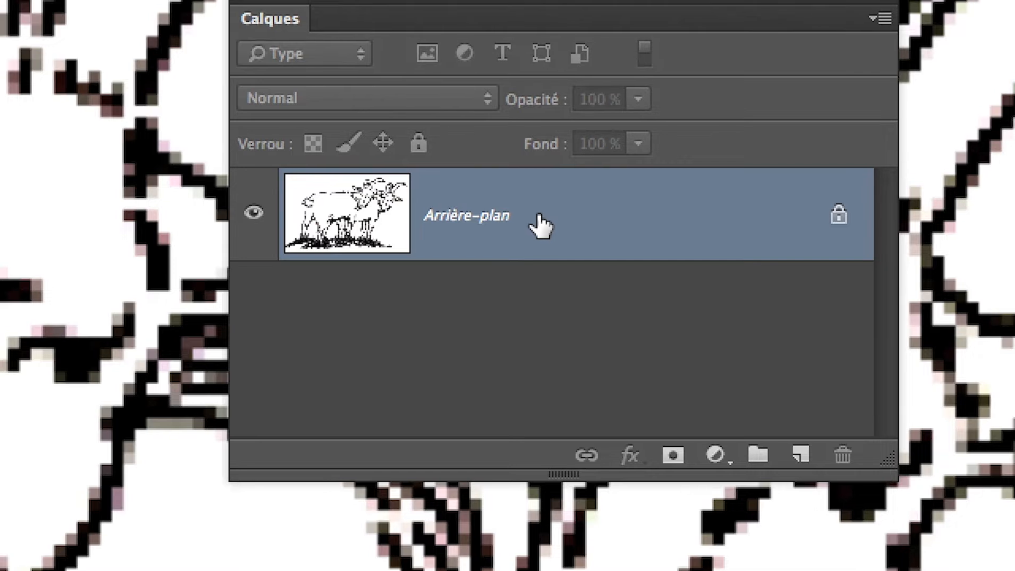
# Convert the Arrière-plan layer to a smart object and try to paint on it with the Brush tool without rasterizing it
pyautogui.rightClick(533, 216)
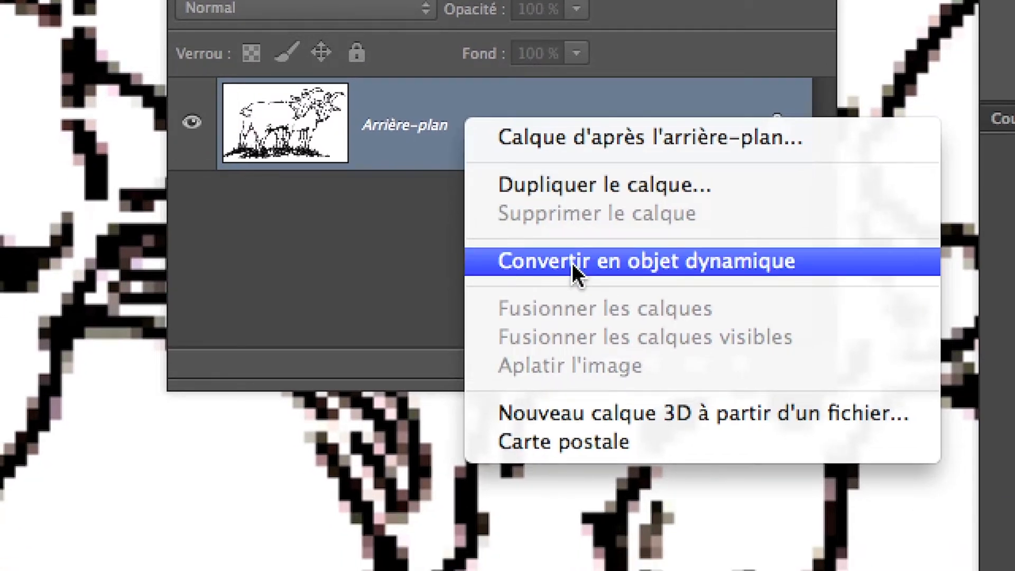
pyautogui.click(572, 262)
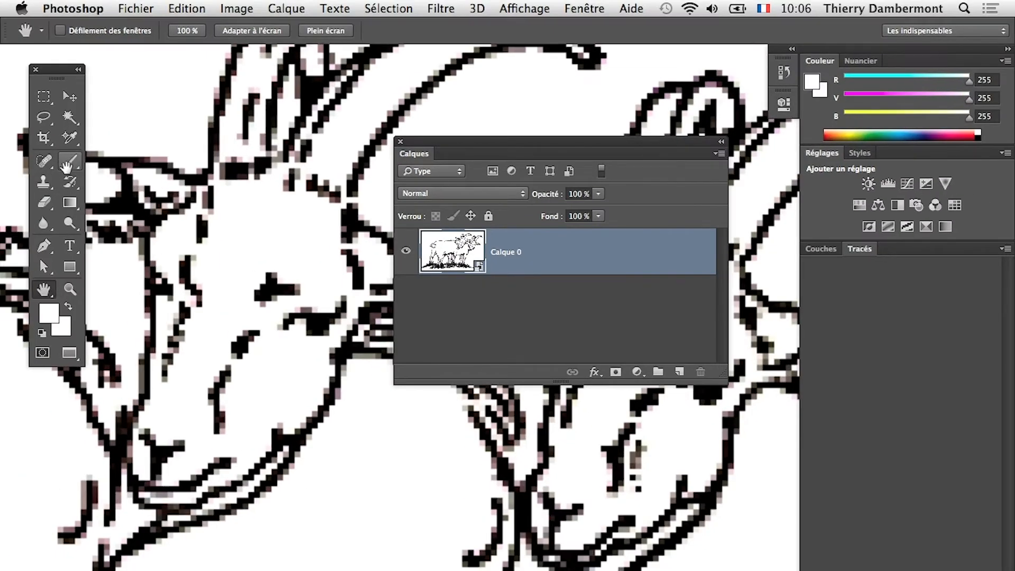
pyautogui.click(66, 167)
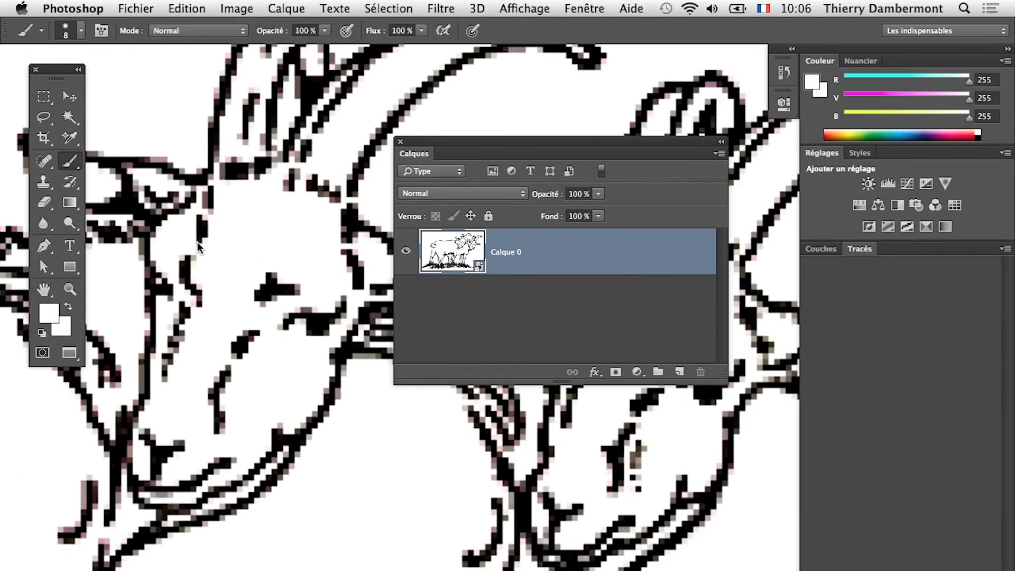
pyautogui.click(231, 274)
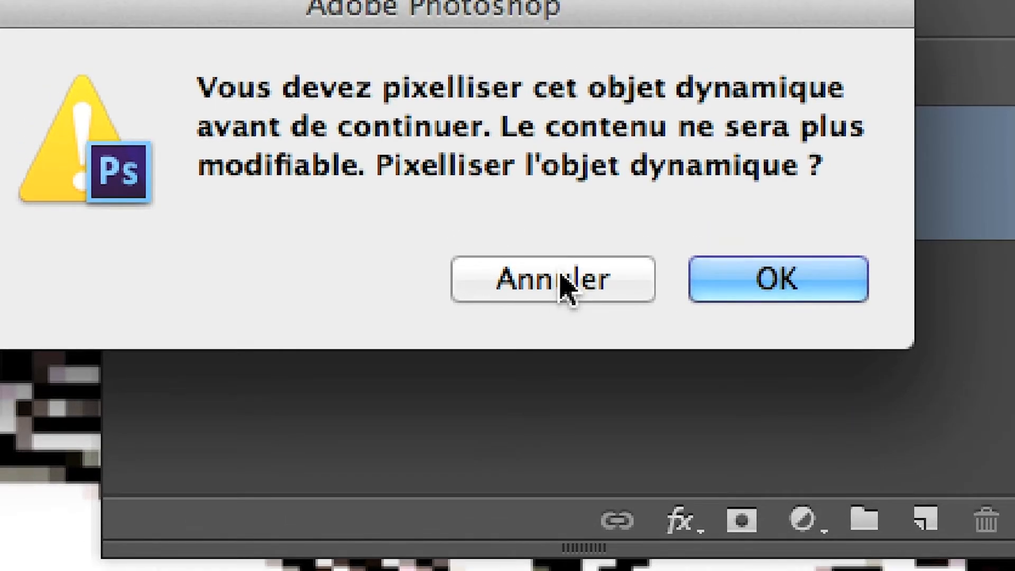
pyautogui.click(562, 287)
pyautogui.click(751, 288)
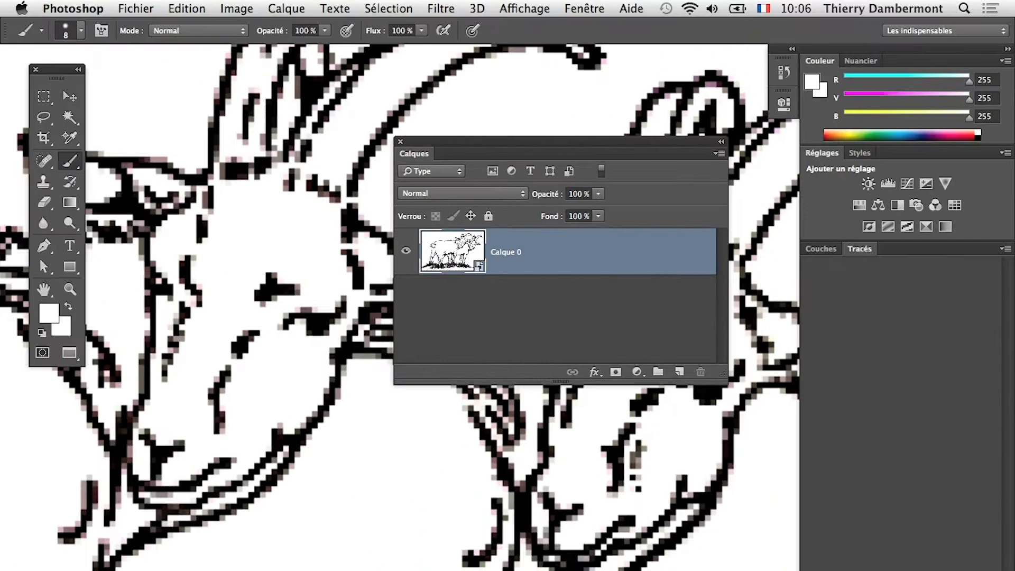
# Apply a Flou gaussien smart filter with a radius of 3,0 pixels to Calque 0
pyautogui.click(441, 8)
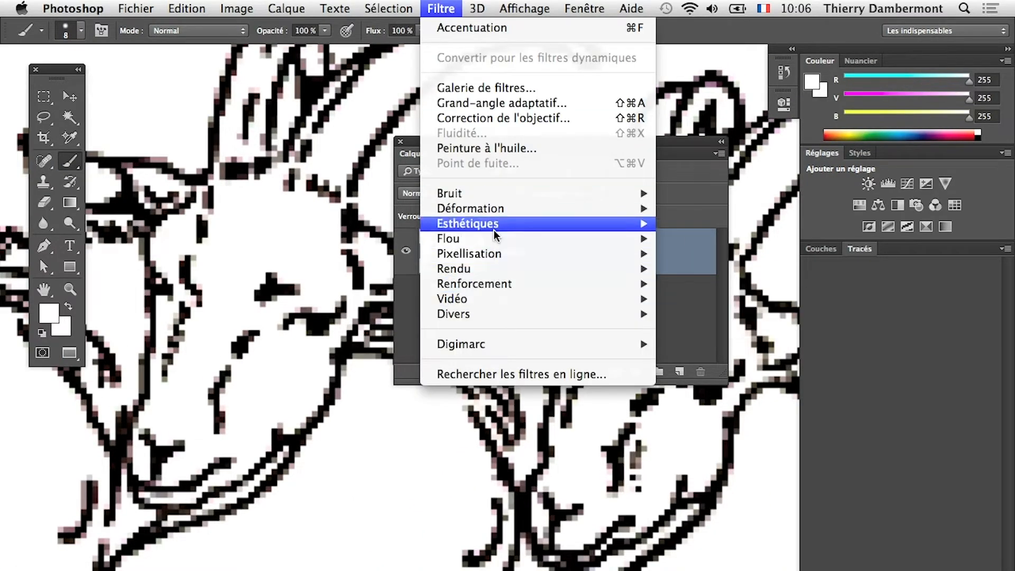
pyautogui.moveTo(482, 241)
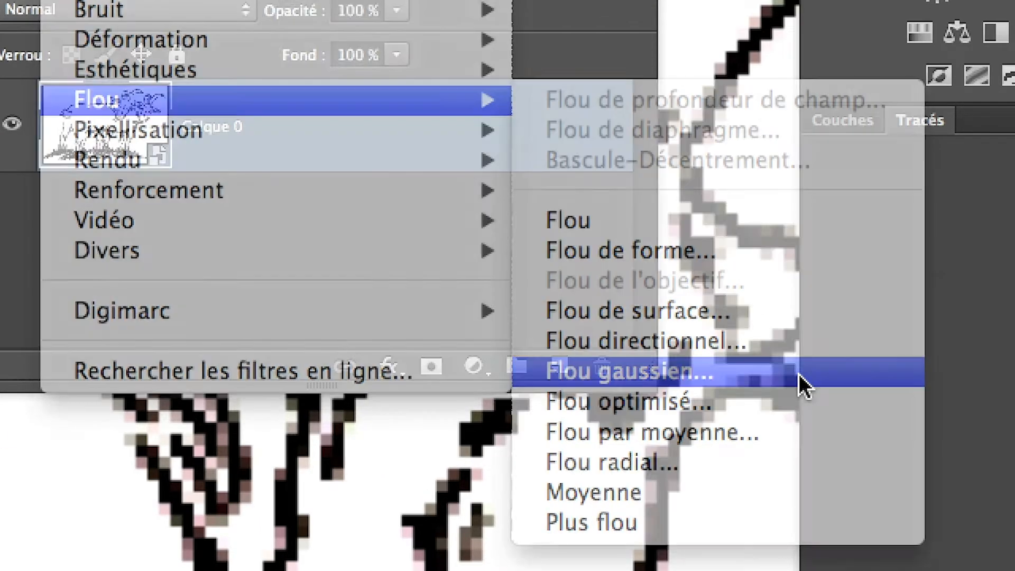
pyautogui.click(801, 381)
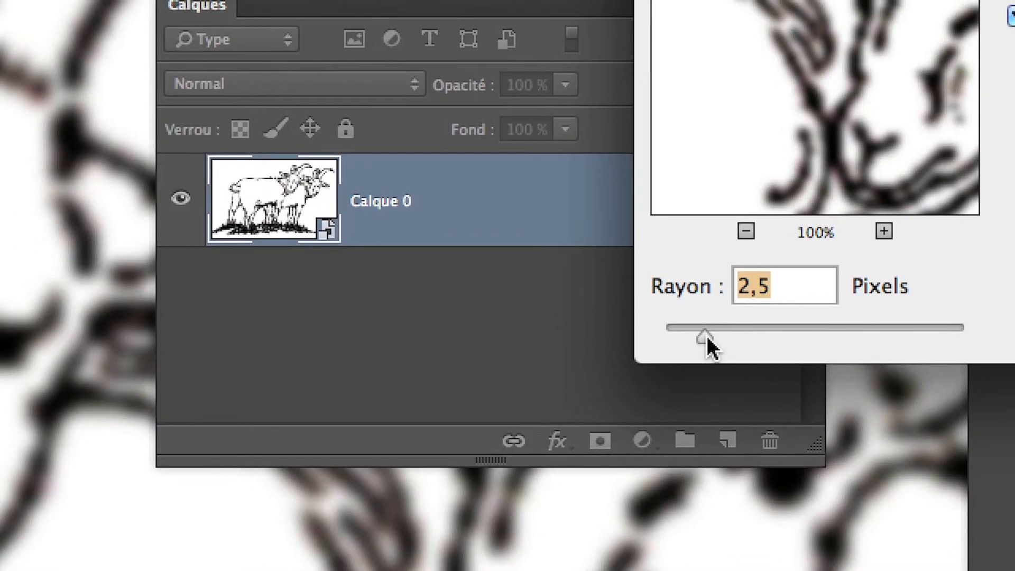
pyautogui.moveTo(679, 328); pyautogui.dragTo(708, 334)
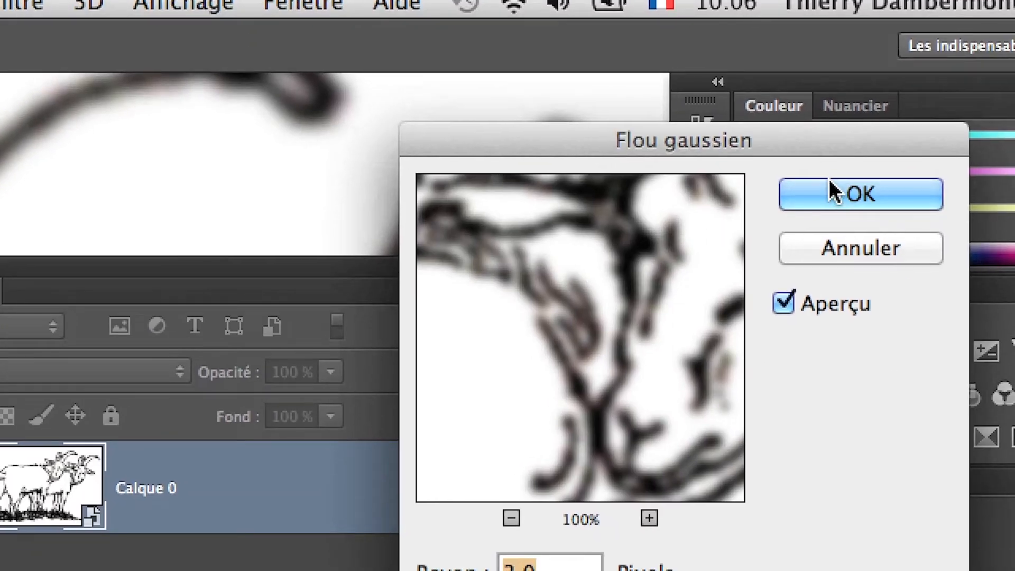
pyautogui.click(829, 182)
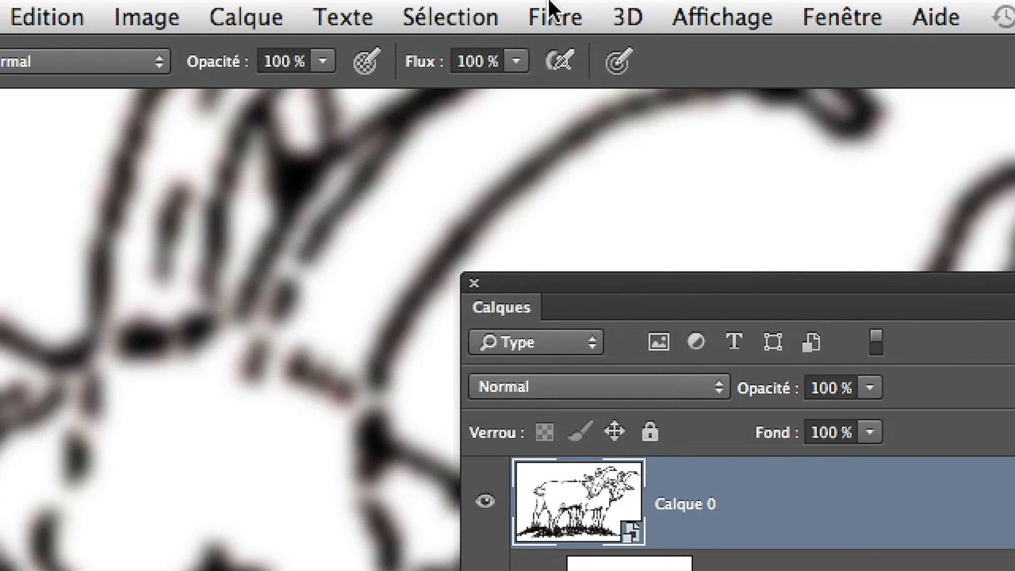
pyautogui.click(549, 7)
pyautogui.moveTo(613, 407)
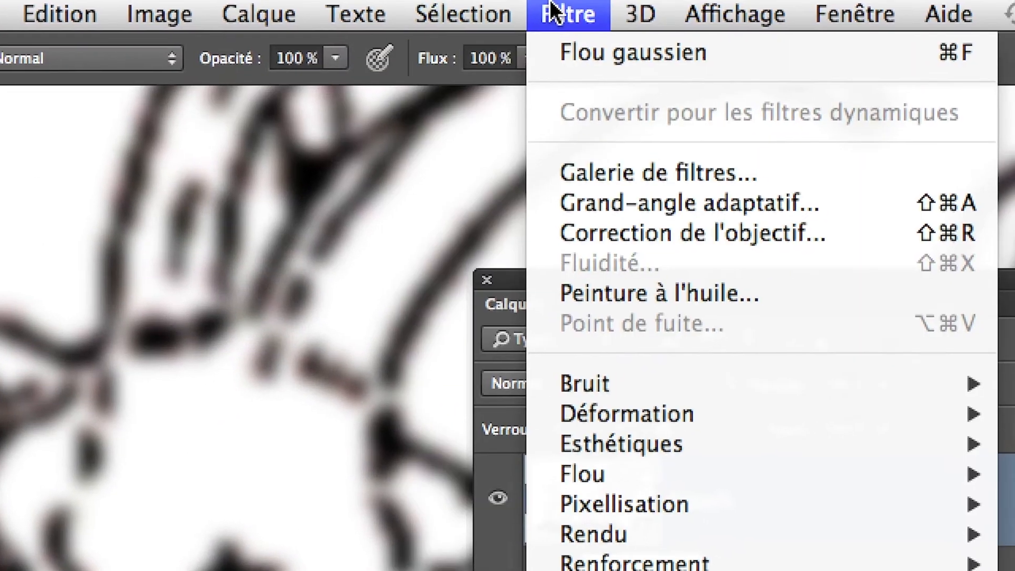
pyautogui.click(722, 94)
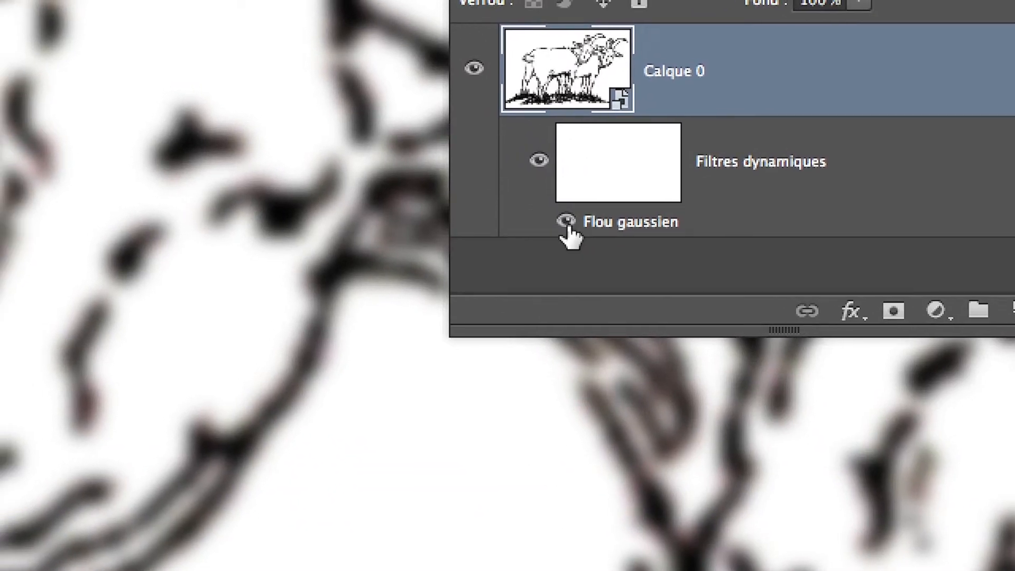
# Compare the goats' line work with and without the Flou gaussien smart filter by toggling its visibility, leaving it visible
pyautogui.click(545, 218)
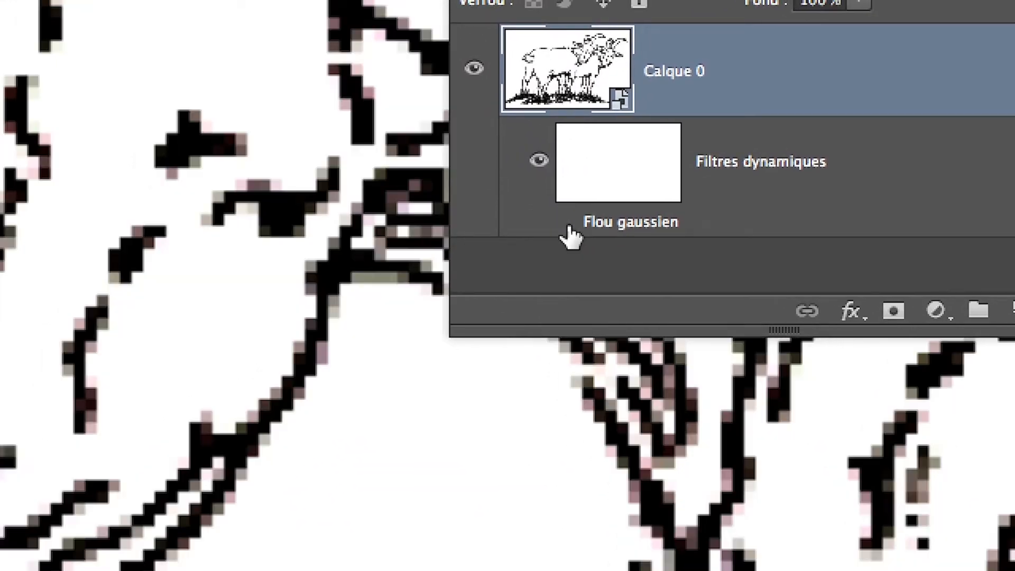
pyautogui.click(567, 222)
pyautogui.click(567, 222)
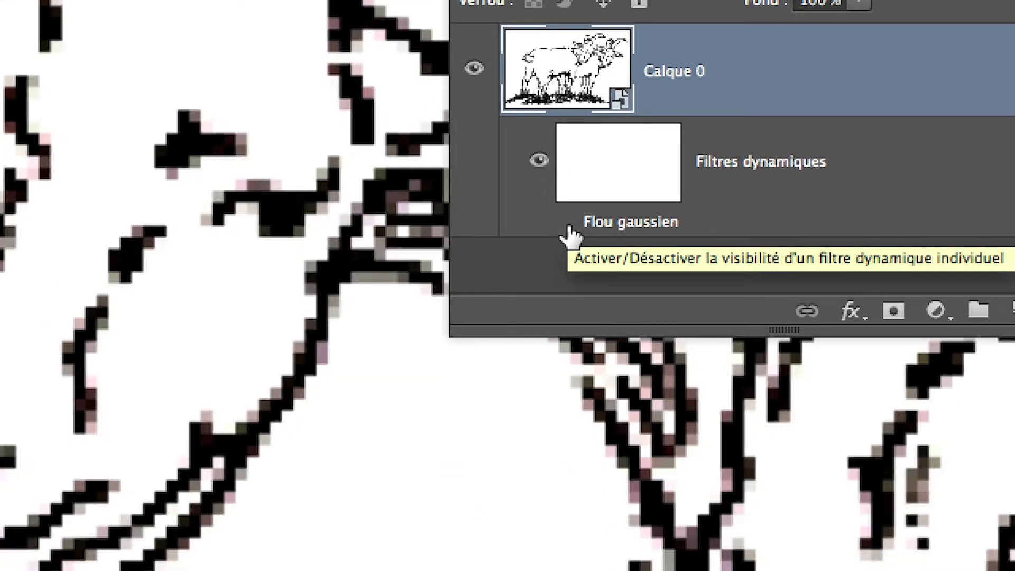
pyautogui.click(567, 222)
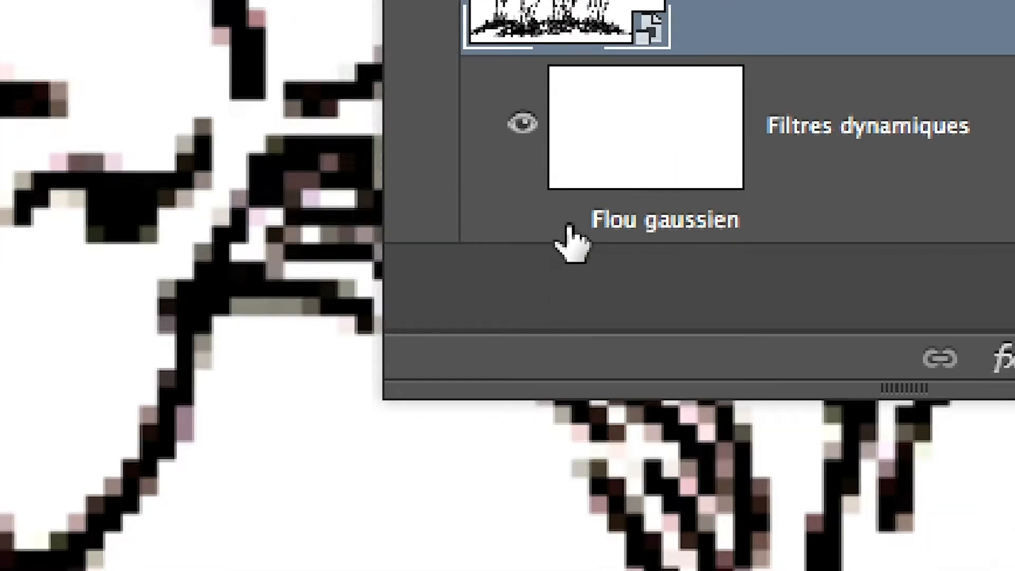
pyautogui.click(568, 222)
pyautogui.click(569, 224)
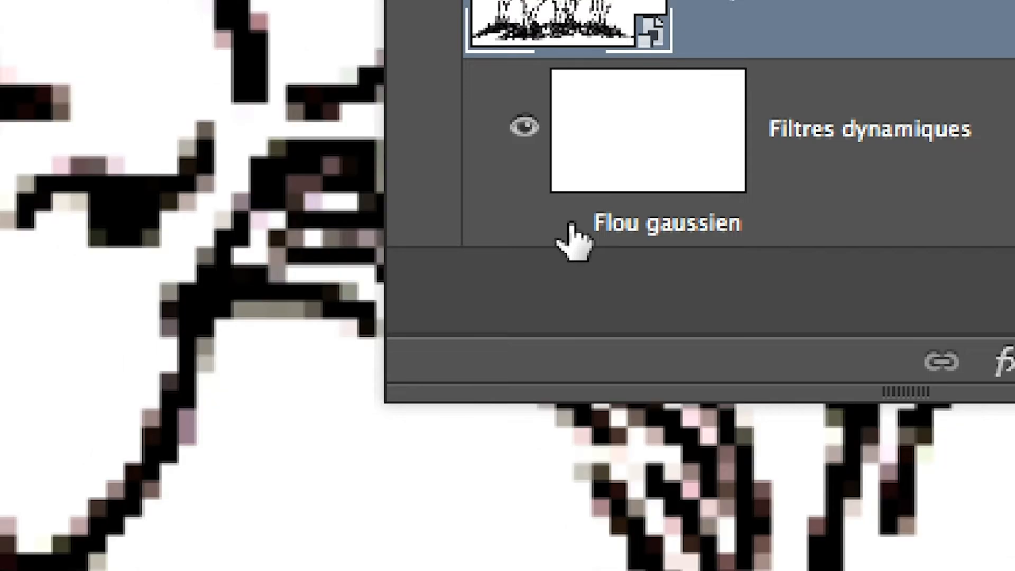
pyautogui.click(570, 225)
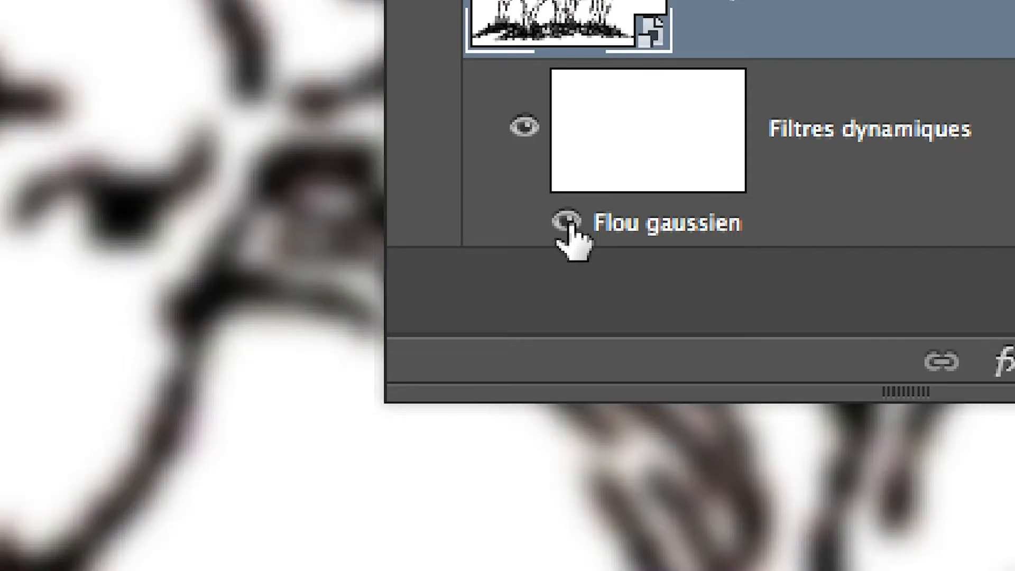
pyautogui.click(569, 223)
pyautogui.click(569, 224)
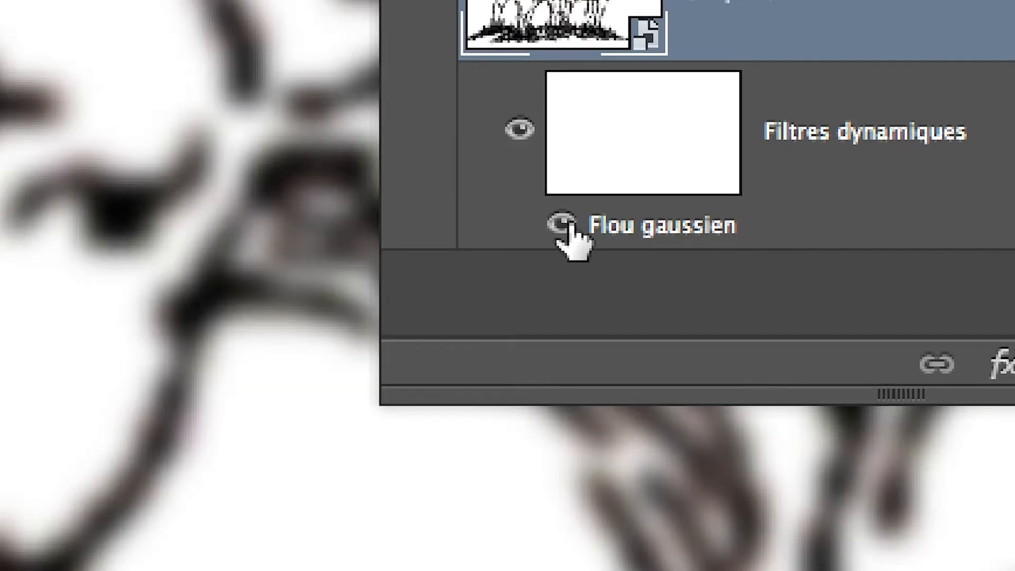
pyautogui.click(570, 224)
pyautogui.click(562, 224)
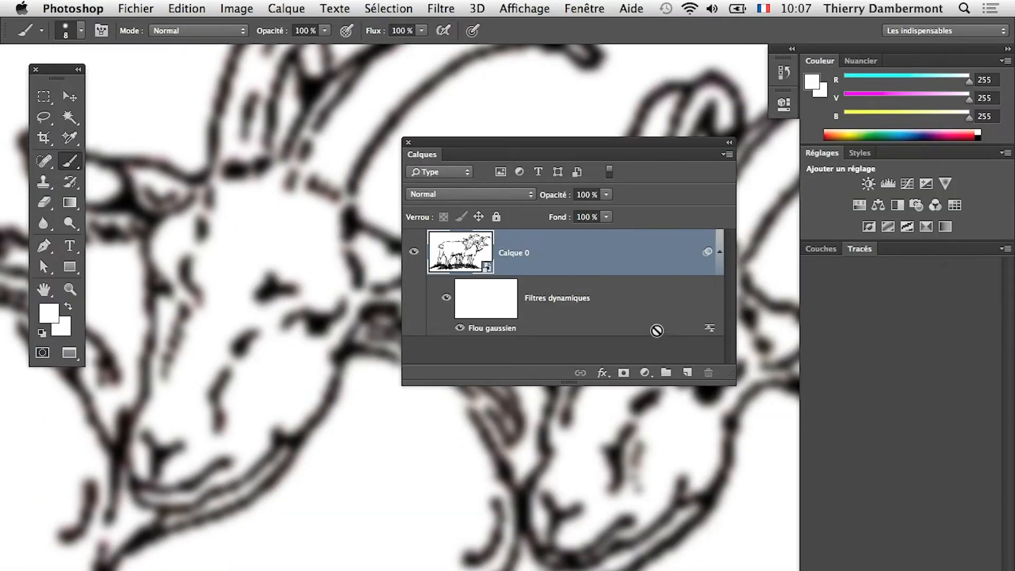
# Add an Accentuation smart filter to Calque 0, trying a threshold of 6 niveaux and returning it to 0
pyautogui.moveTo(602, 150); pyautogui.dragTo(680, 200)
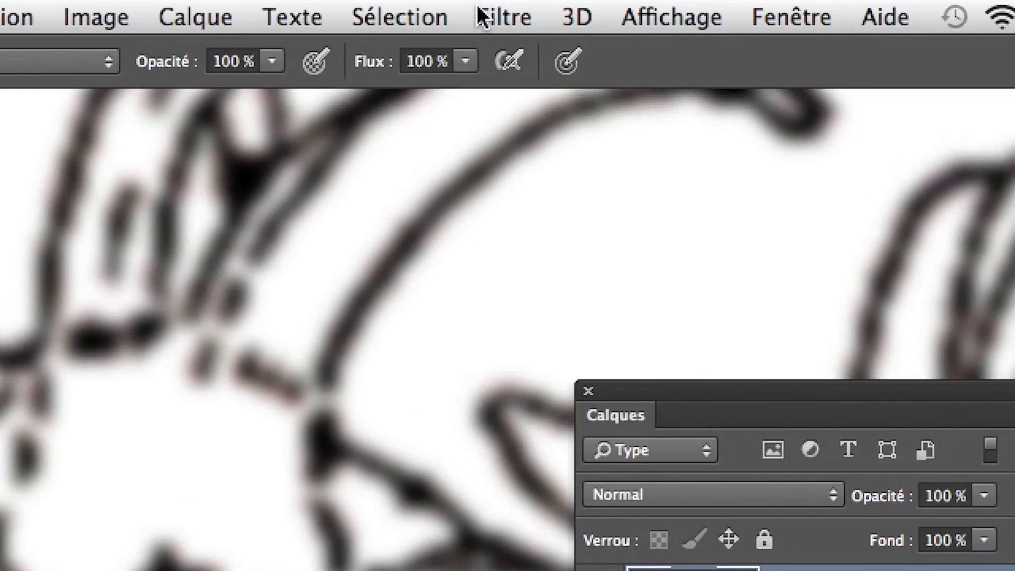
pyautogui.click(482, 16)
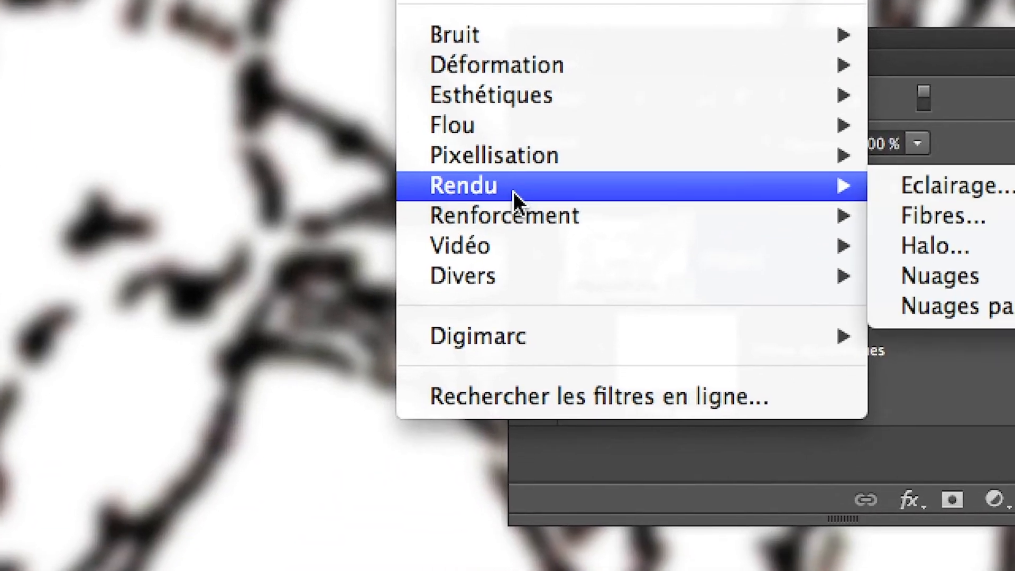
pyautogui.moveTo(517, 208)
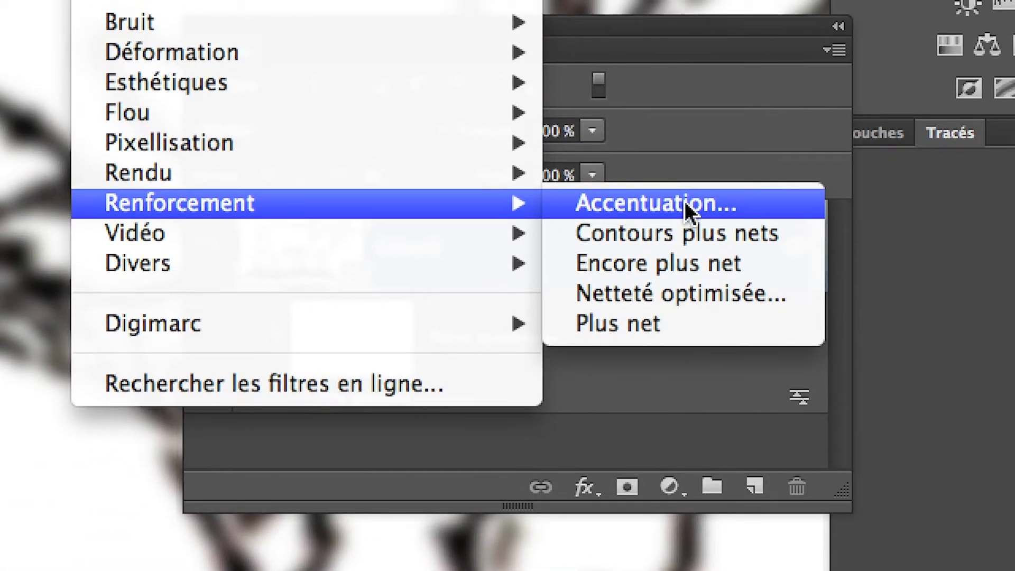
pyautogui.click(684, 203)
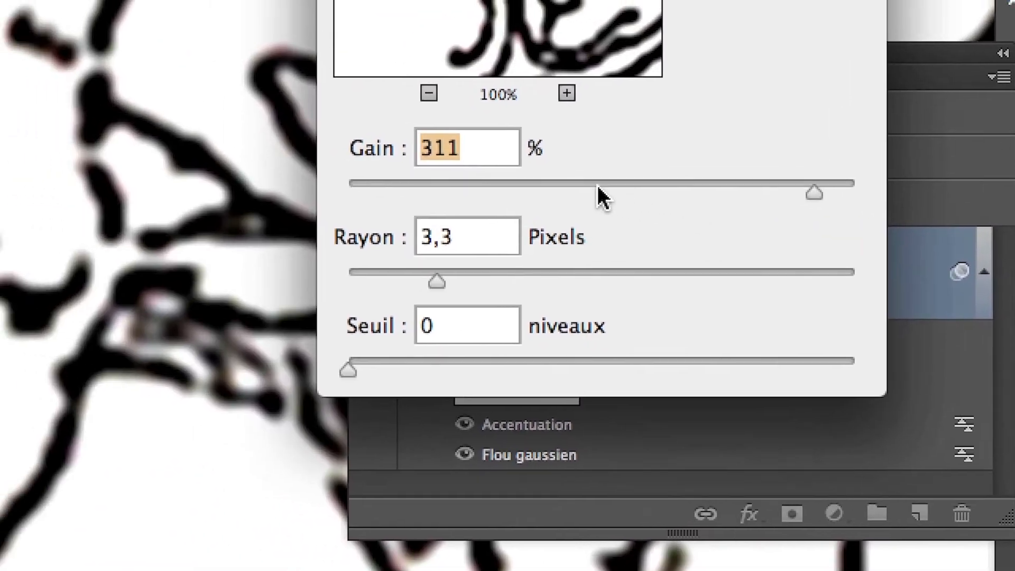
pyautogui.moveTo(354, 371); pyautogui.dragTo(365, 373)
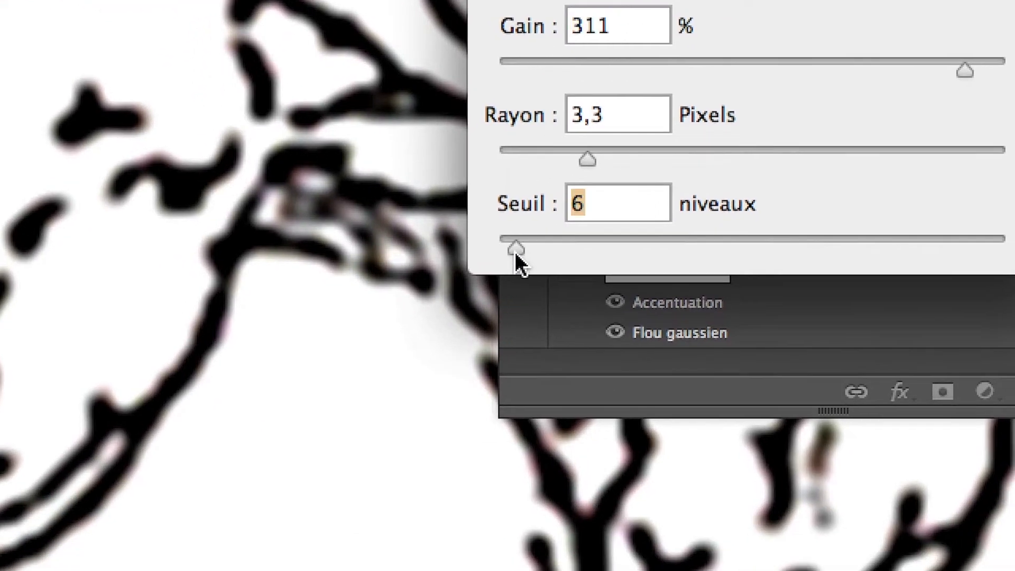
pyautogui.moveTo(515, 251); pyautogui.dragTo(464, 246)
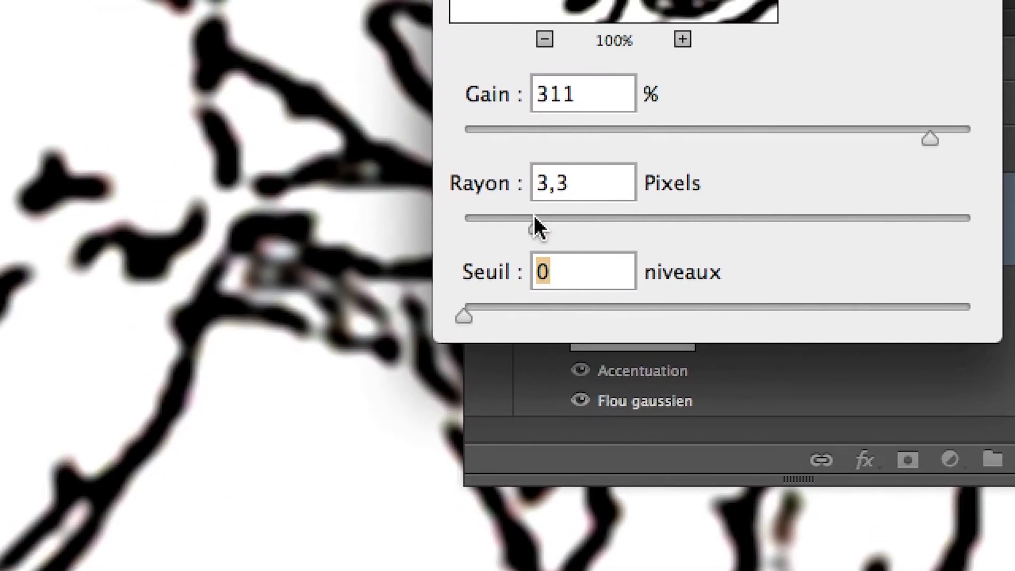
# Set the Accentuation radius to 3,2 pixels and the gain to 306 %, and apply the filter
pyautogui.moveTo(608, 165)
pyautogui.mouseDown()
pyautogui.moveTo(573, 166)
pyautogui.moveTo(594, 162)
pyautogui.mouseUp()
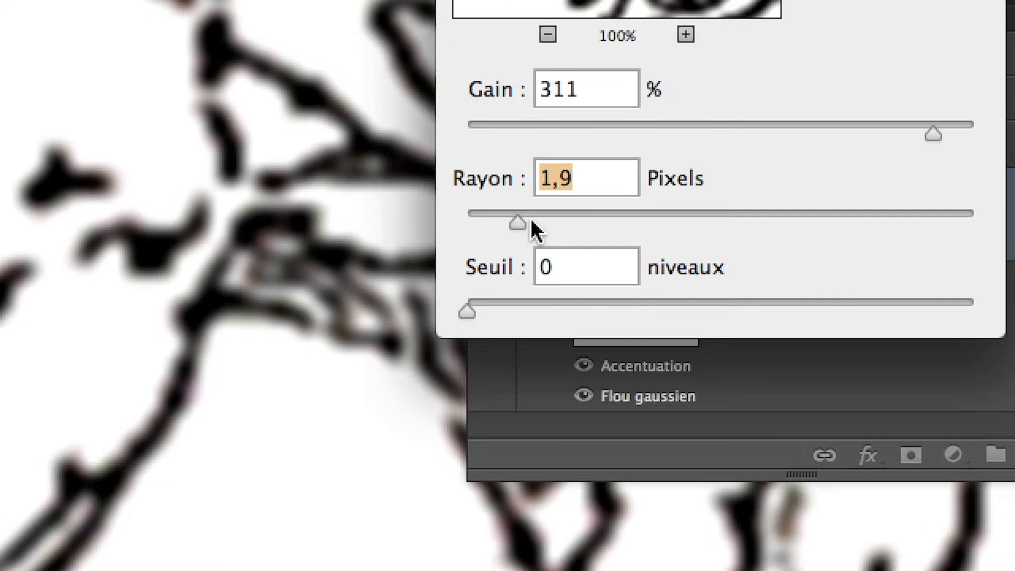
pyautogui.moveTo(531, 221)
pyautogui.mouseDown()
pyautogui.moveTo(566, 223)
pyautogui.moveTo(535, 222)
pyautogui.mouseUp()
pyautogui.click(786, 125)
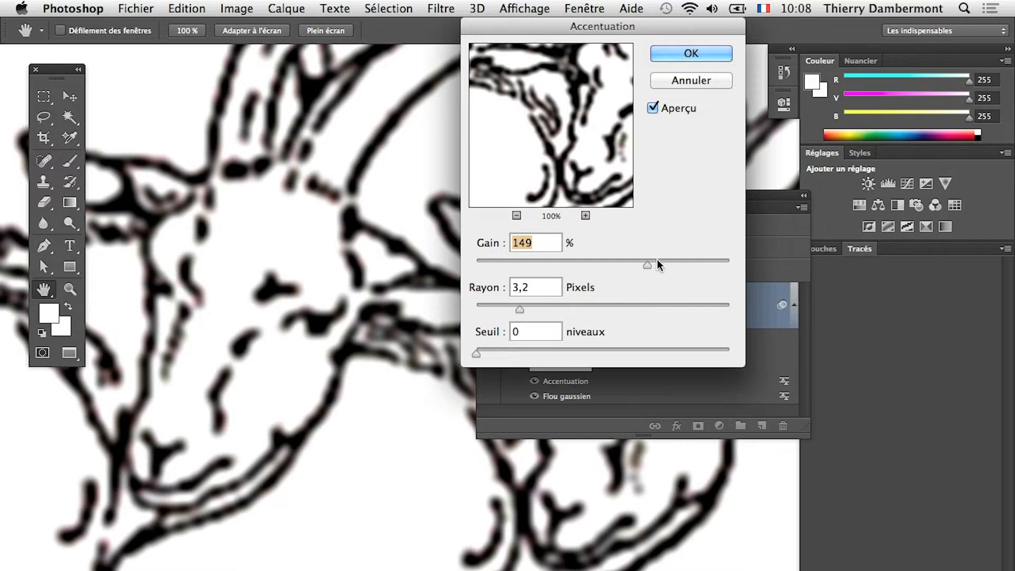
pyautogui.moveTo(646, 190); pyautogui.dragTo(730, 195)
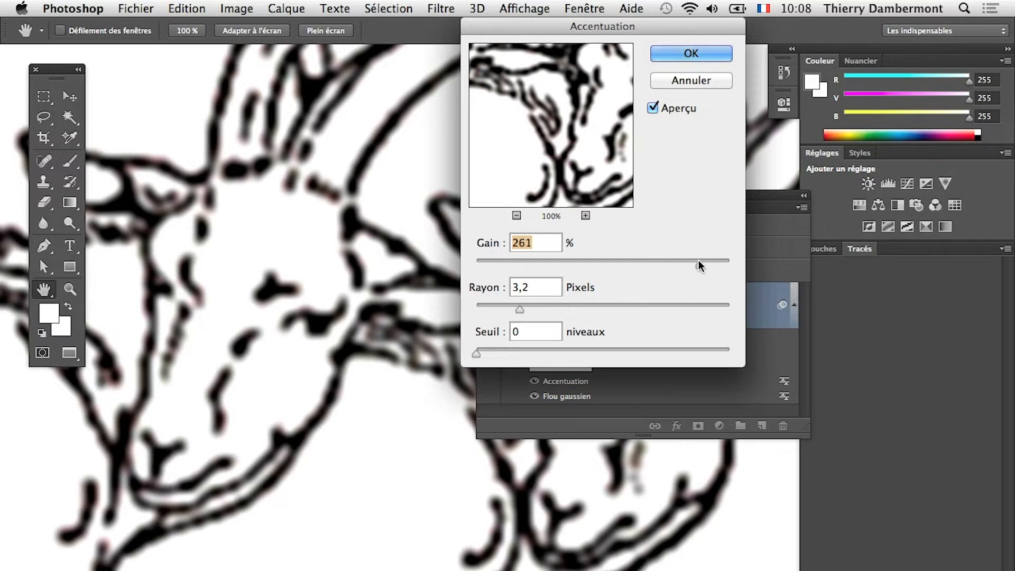
pyautogui.moveTo(698, 261); pyautogui.dragTo(711, 261)
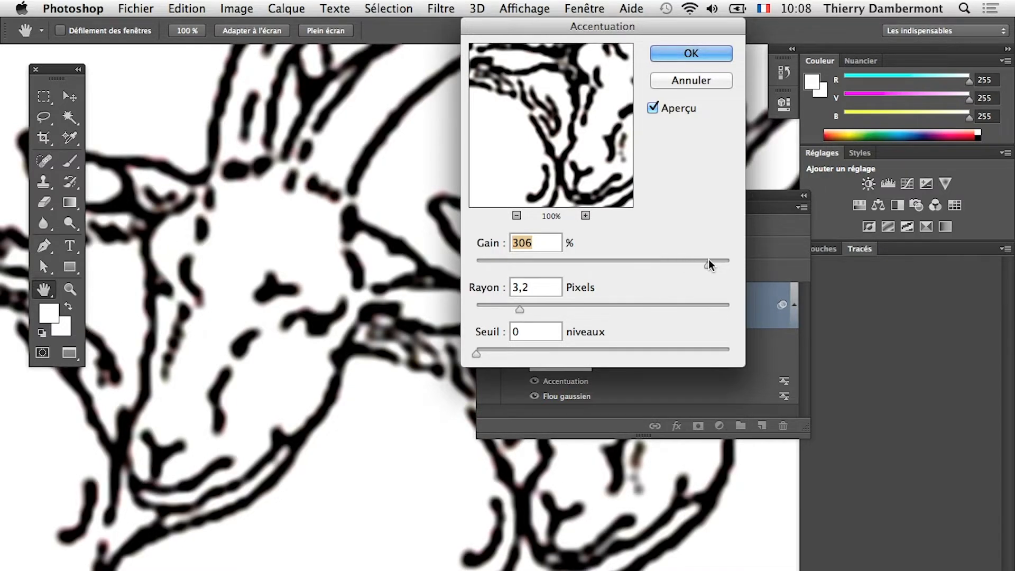
pyautogui.press('alt')
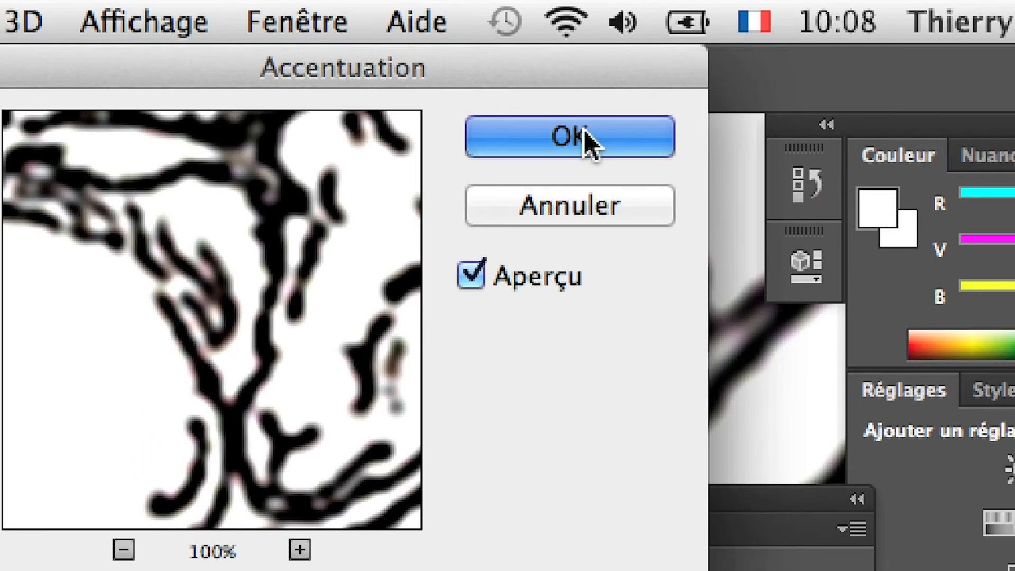
pyautogui.click(584, 141)
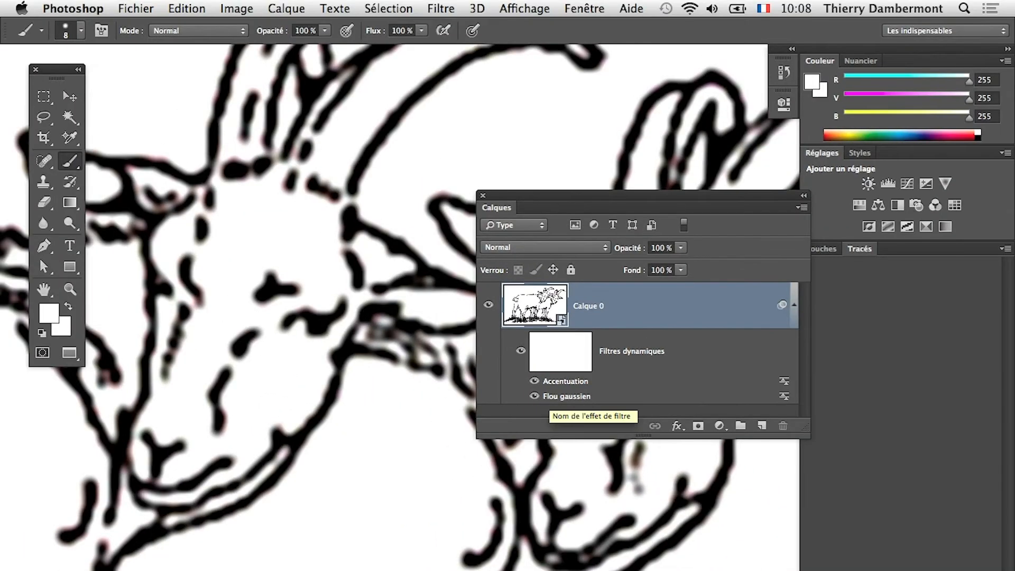
# Edit the Flou gaussien smart filter beneath the Accentuation and apply it with a smaller radius
pyautogui.doubleClick(555, 398)
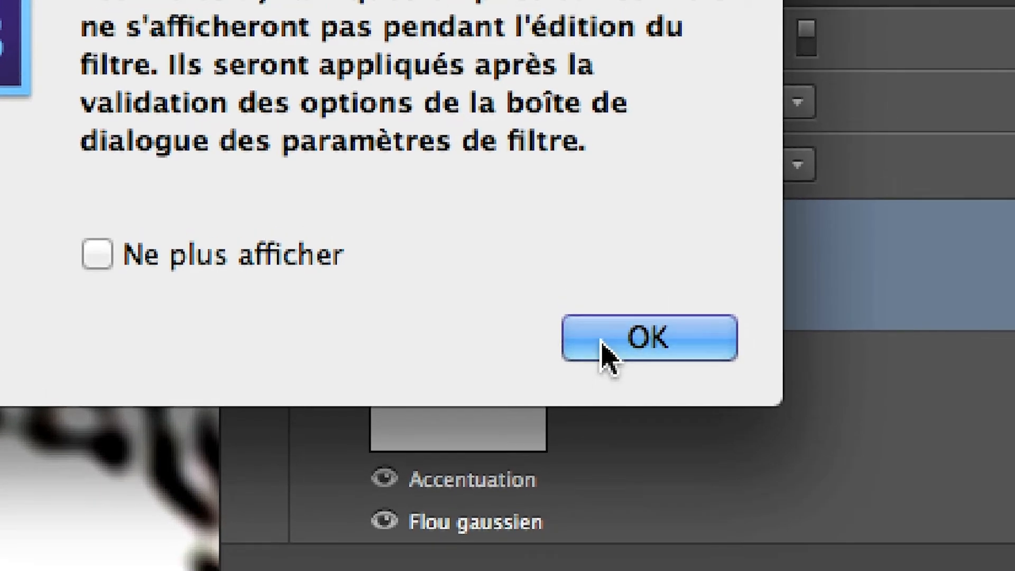
pyautogui.click(607, 353)
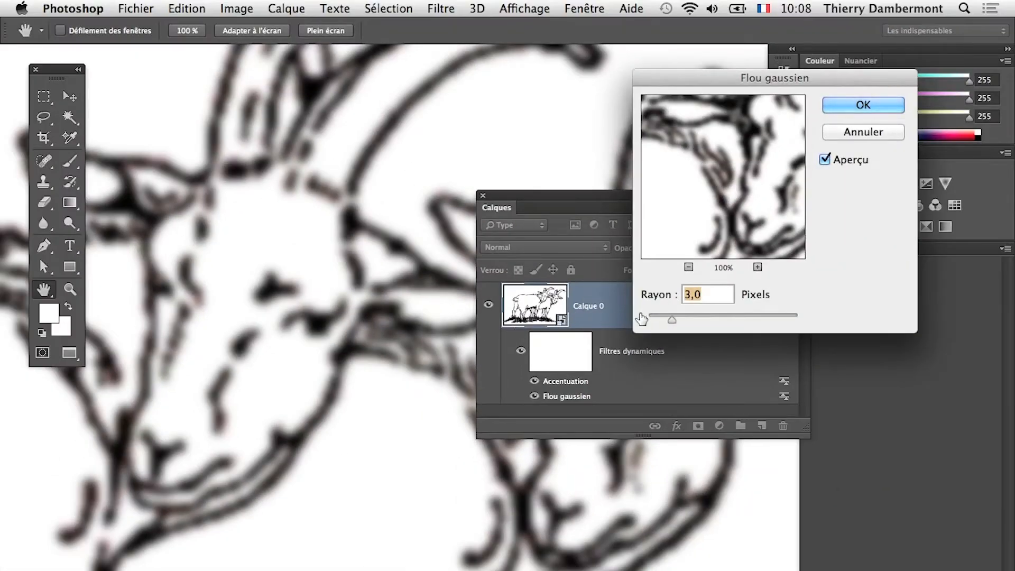
pyautogui.keyDown('ctrl'); pyautogui.click(251, 299); pyautogui.keyUp('ctrl')
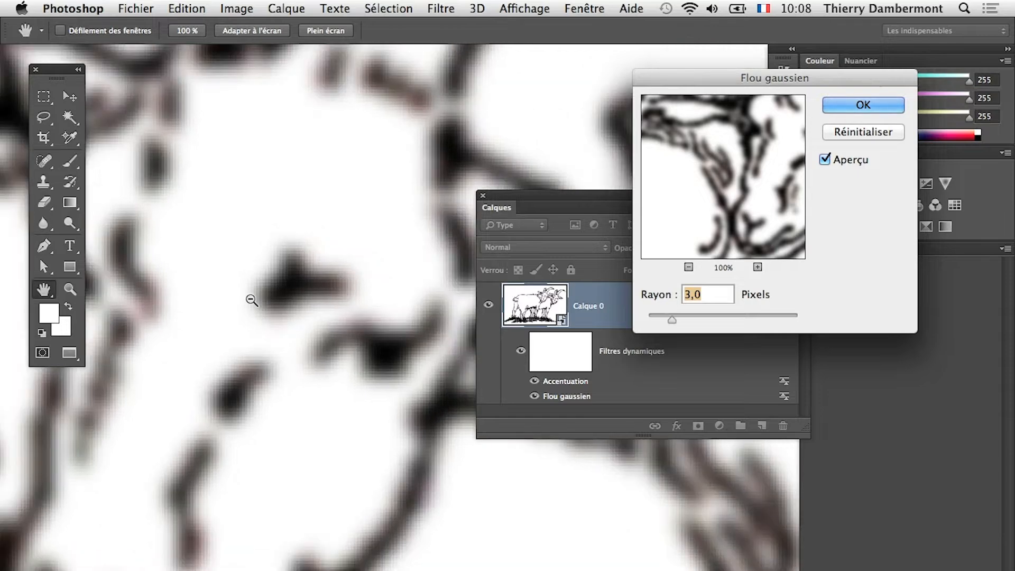
pyautogui.moveTo(671, 319); pyautogui.dragTo(660, 318)
pyautogui.click(849, 103)
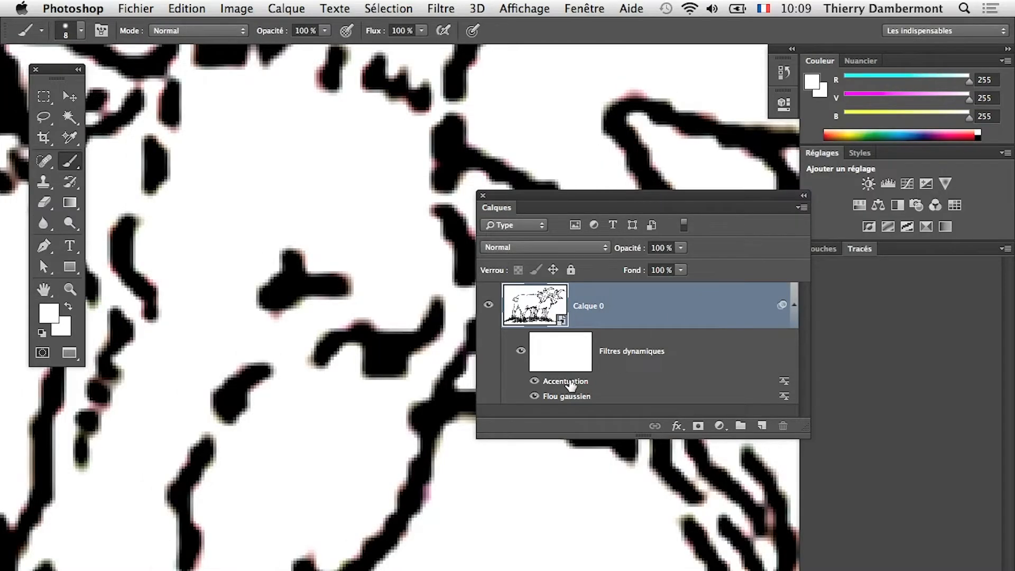
# Examine the filtered line edges around the front goat's eye and muzzle at close range
pyautogui.scroll(2, 409, 537)
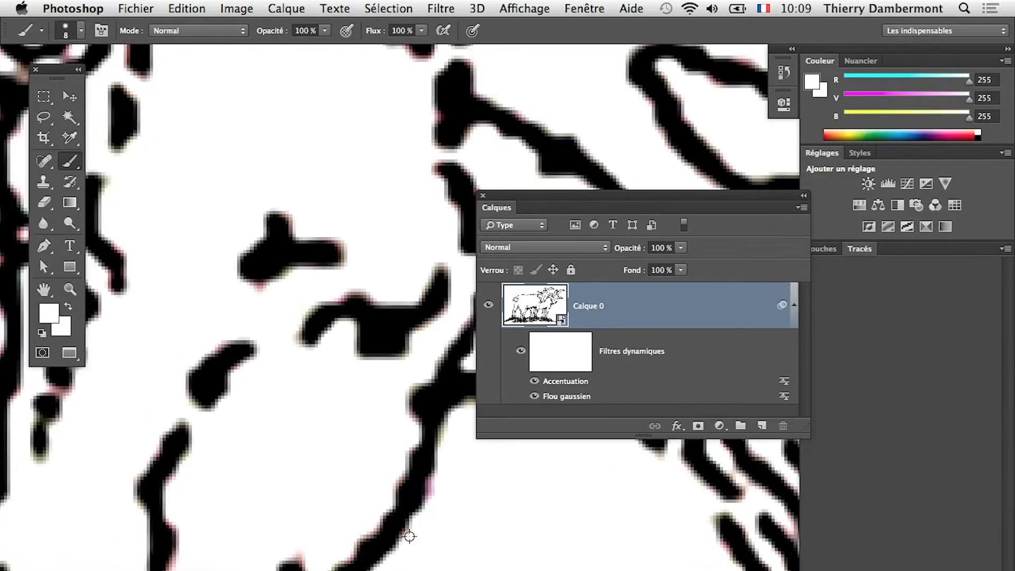
pyautogui.scroll(2, 409, 536)
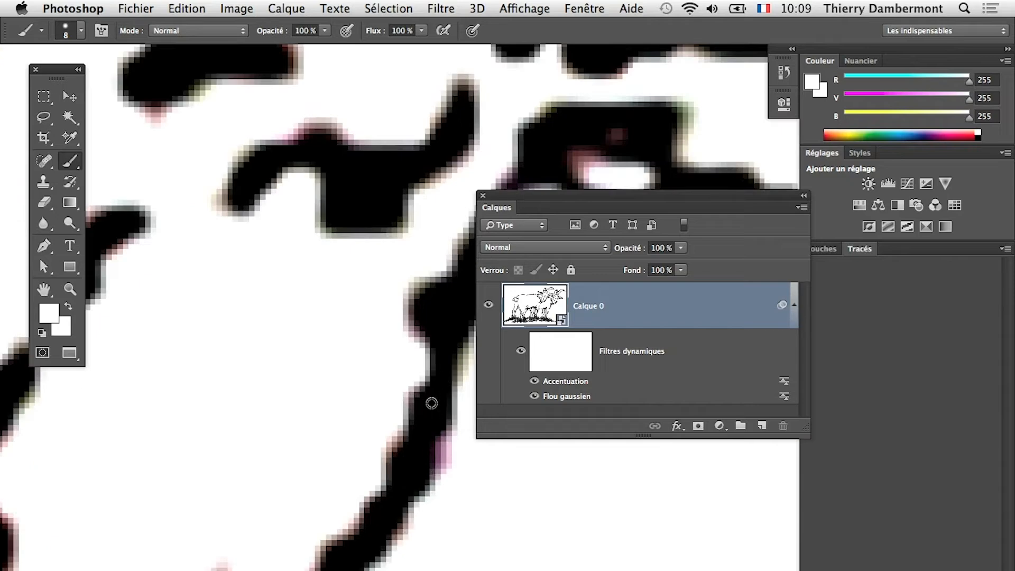
pyautogui.scroll(-4, 410, 537)
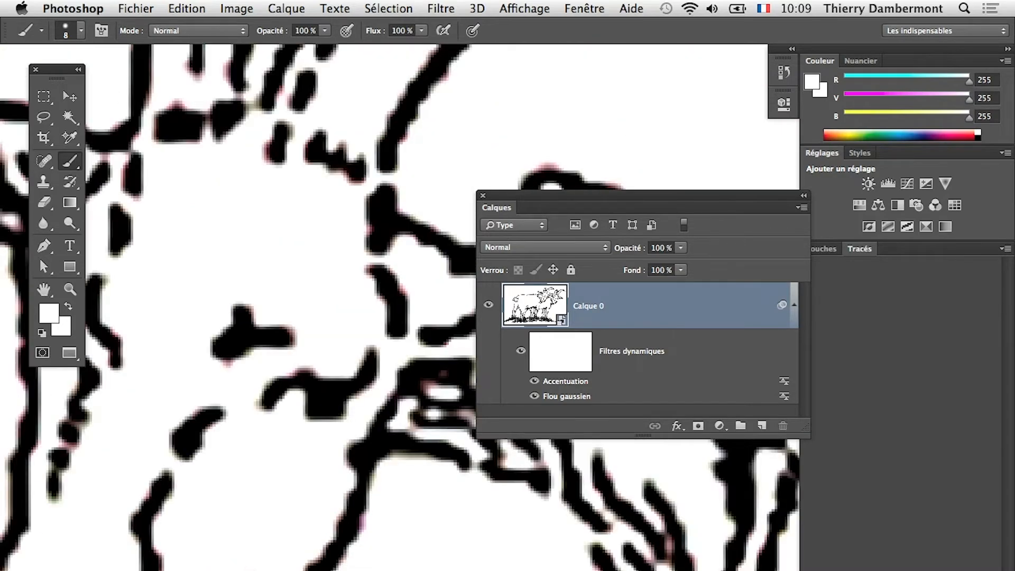
pyautogui.scroll(3, 410, 536)
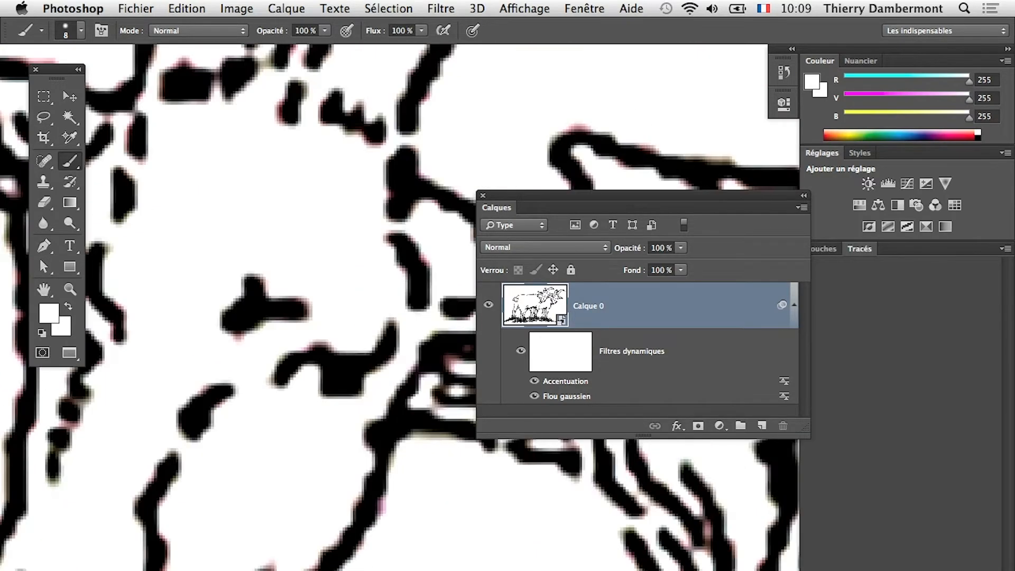
pyautogui.moveTo(322, 552)
pyautogui.mouseDown()
pyautogui.moveTo(404, 486)
pyautogui.moveTo(412, 349)
pyautogui.mouseUp()
pyautogui.moveTo(340, 499); pyautogui.dragTo(350, 452)
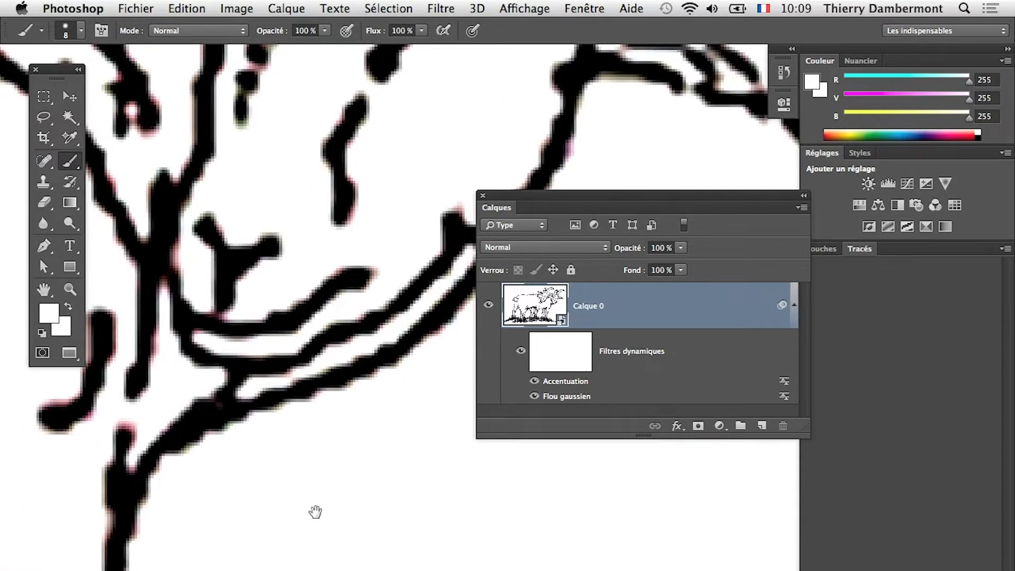
# Set the gain of Calque 0's Accentuation smart filter to 328%, checking the line quality on the goat's muzzle
pyautogui.moveTo(315, 511); pyautogui.dragTo(358, 474)
pyautogui.scroll(2, 328, 385)
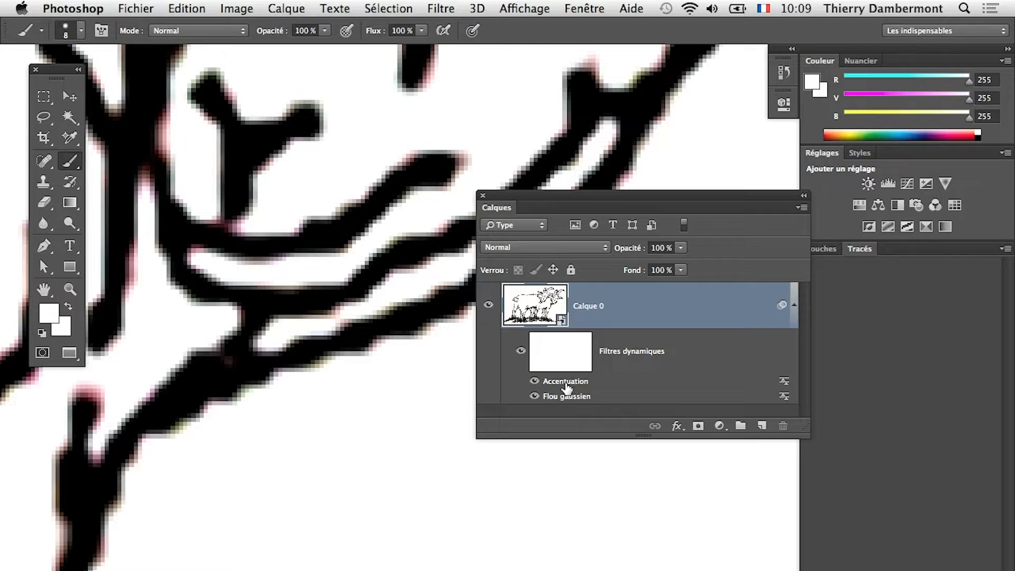
pyautogui.doubleClick(567, 381)
pyautogui.click(628, 259)
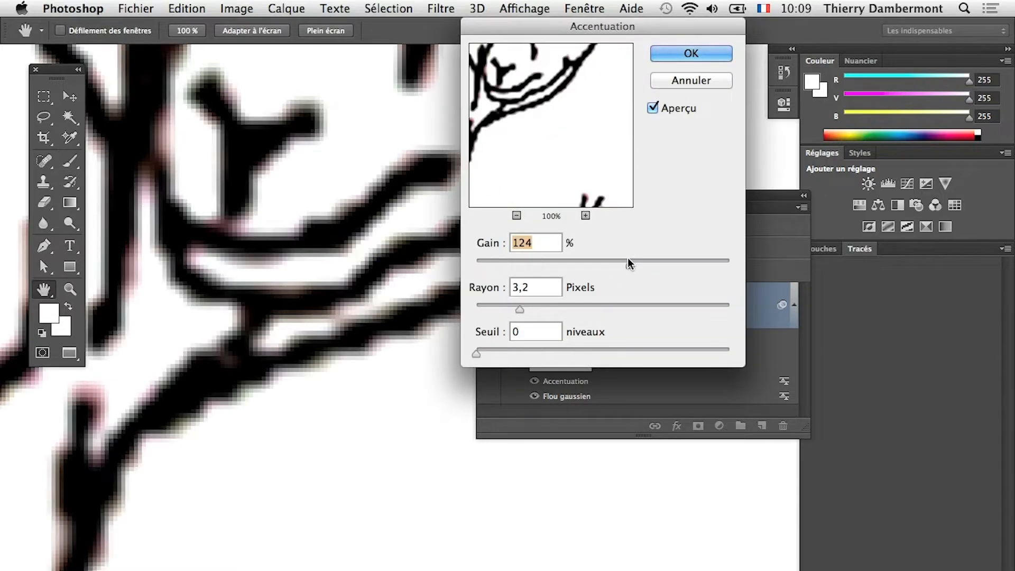
pyautogui.moveTo(628, 260); pyautogui.dragTo(705, 262)
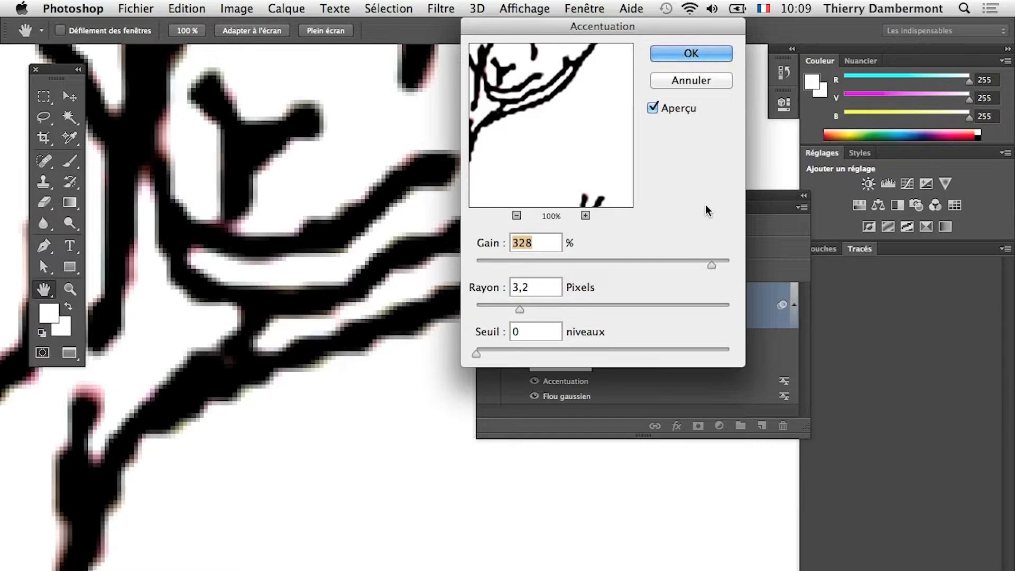
pyautogui.click(705, 53)
# Set the radius of Calque 0's Flou gaussien smart filter to 3,0 pixels
pyautogui.doubleClick(593, 397)
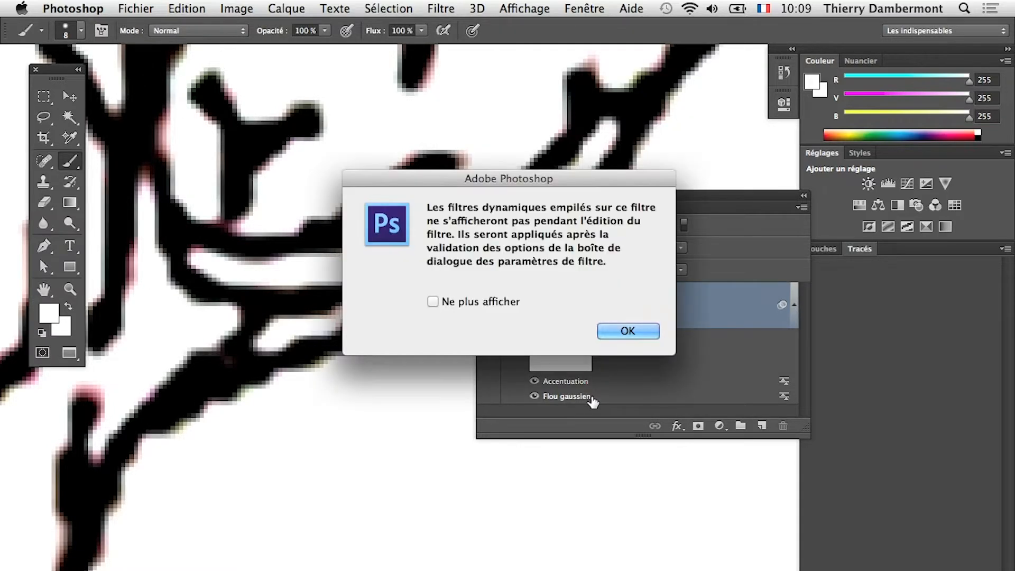
pyautogui.click(600, 330)
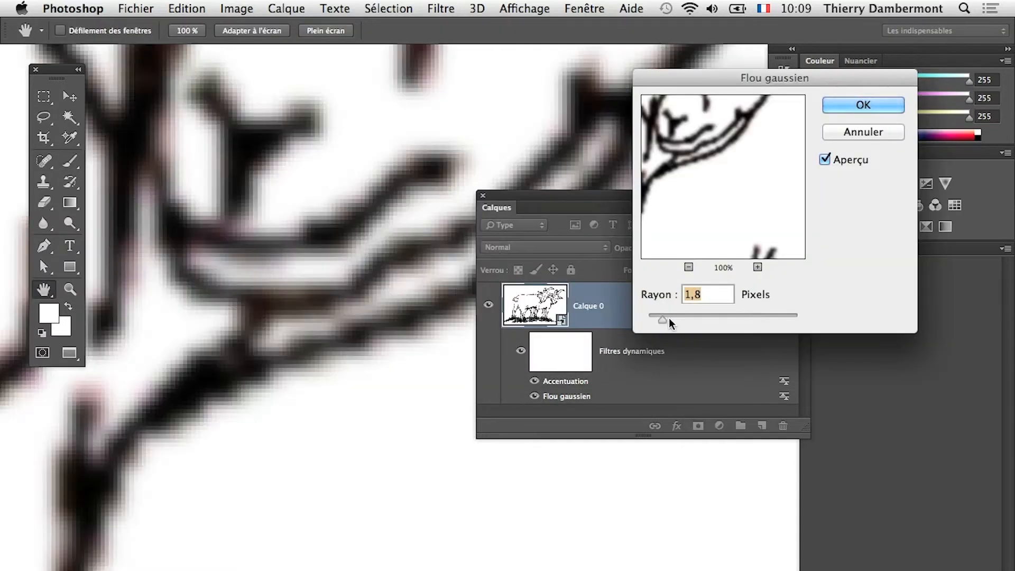
pyautogui.moveTo(667, 317); pyautogui.dragTo(671, 318)
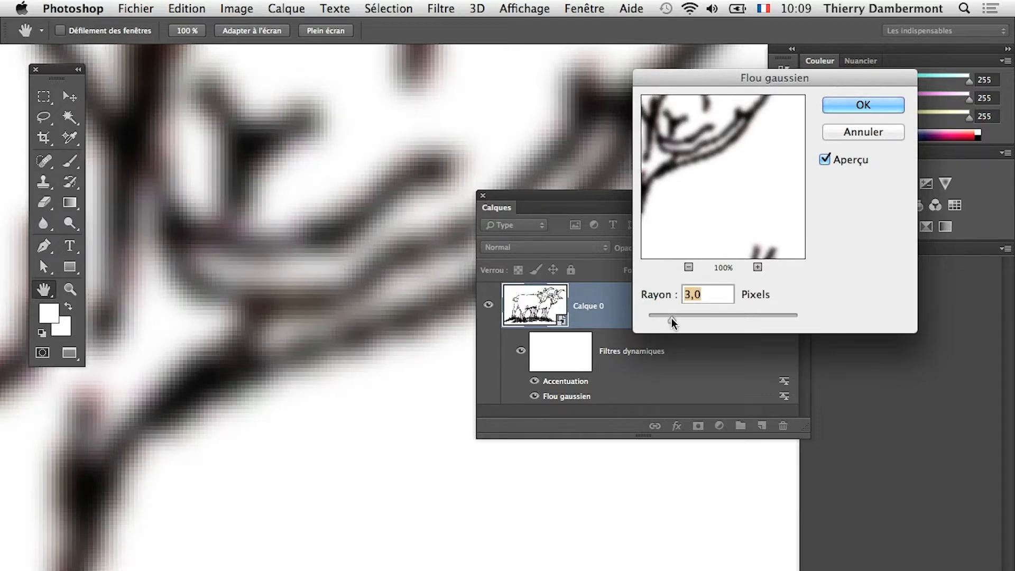
pyautogui.click(844, 107)
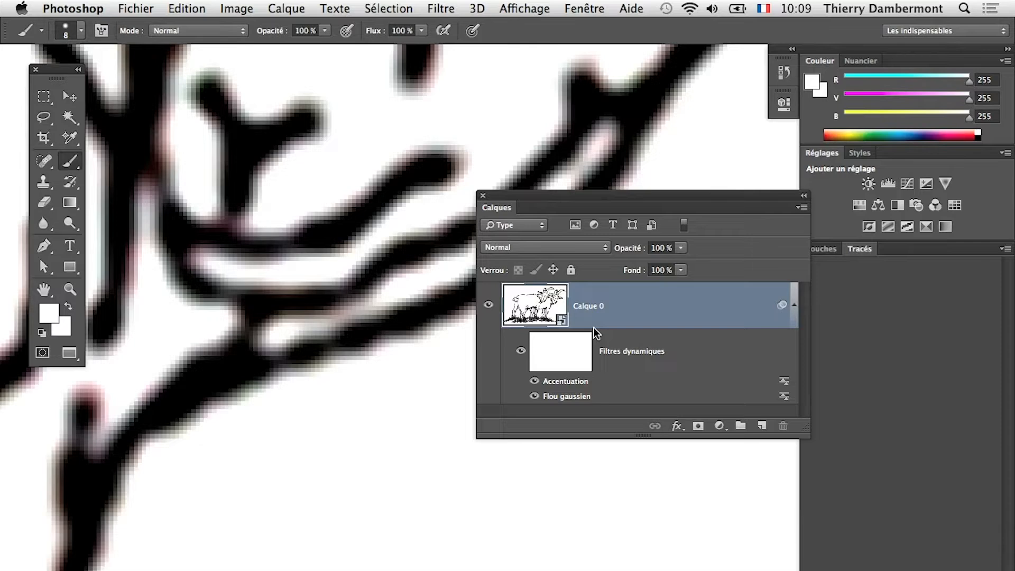
# Raise the Accentuation smart filter's gain to 386% with a 3,2 pixel radius, checking the effect around the goats' heads
pyautogui.doubleClick(566, 383)
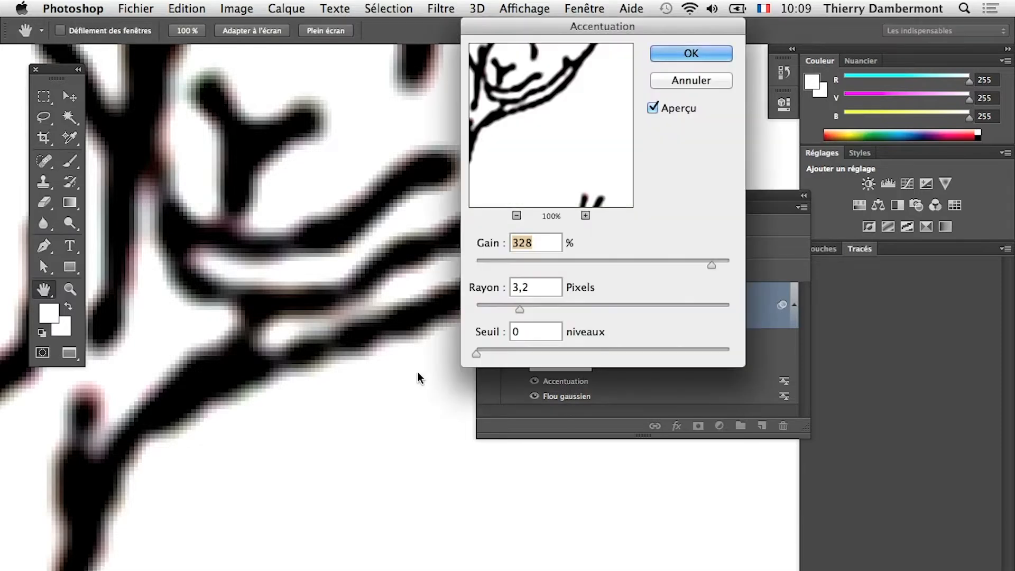
pyautogui.press('alt')
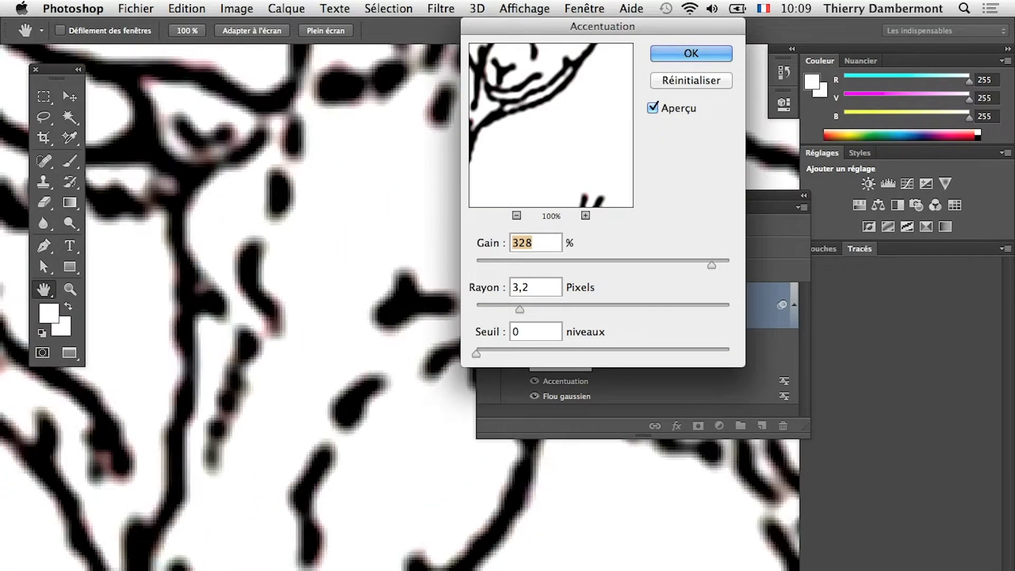
pyautogui.keyDown('alt'); pyautogui.click(345, 566); pyautogui.keyUp('alt')
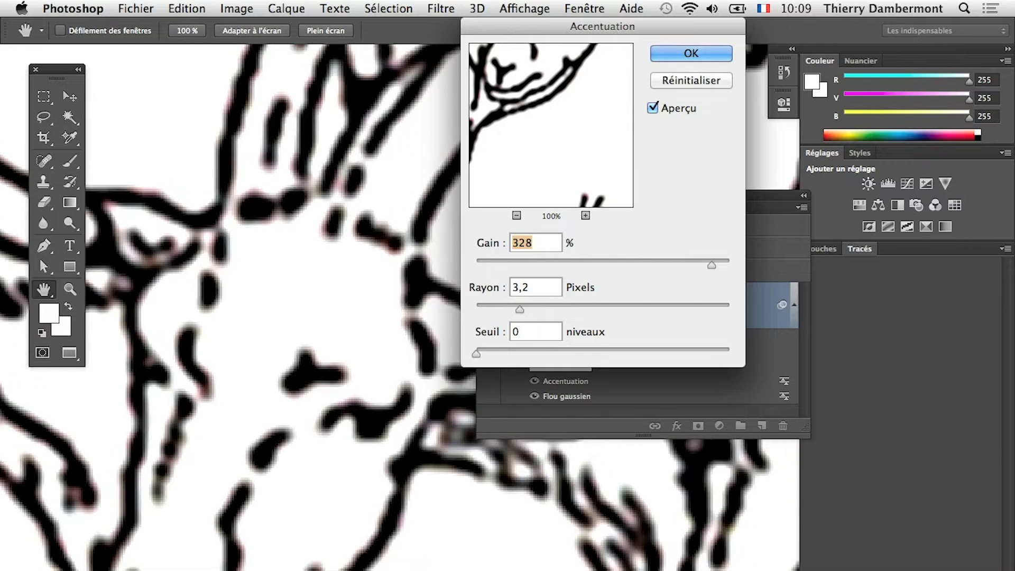
pyautogui.keyDown('alt'); pyautogui.click(338, 566); pyautogui.keyUp('alt')
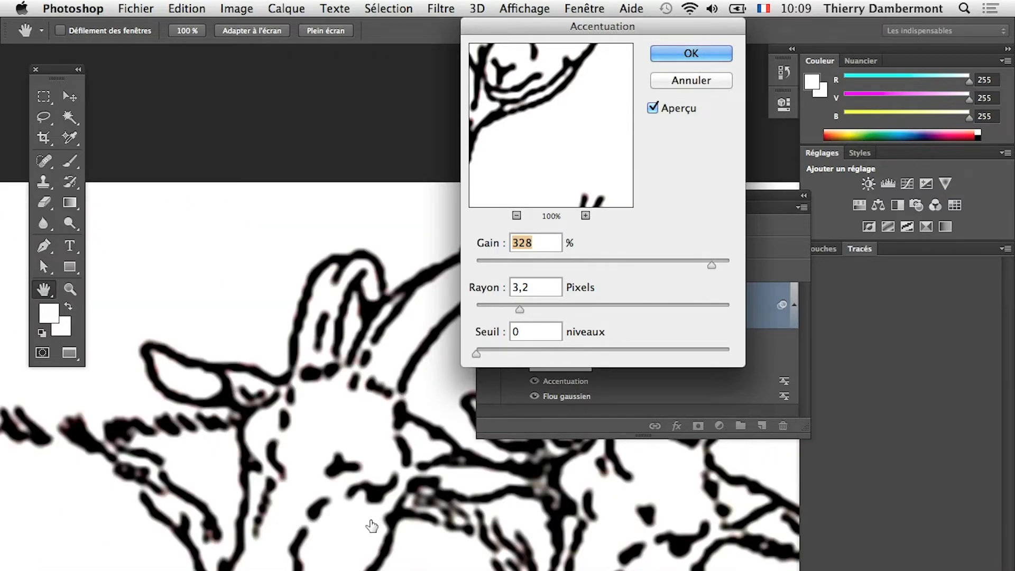
pyautogui.moveTo(369, 526); pyautogui.dragTo(221, 536)
pyautogui.moveTo(493, 305); pyautogui.dragTo(520, 304)
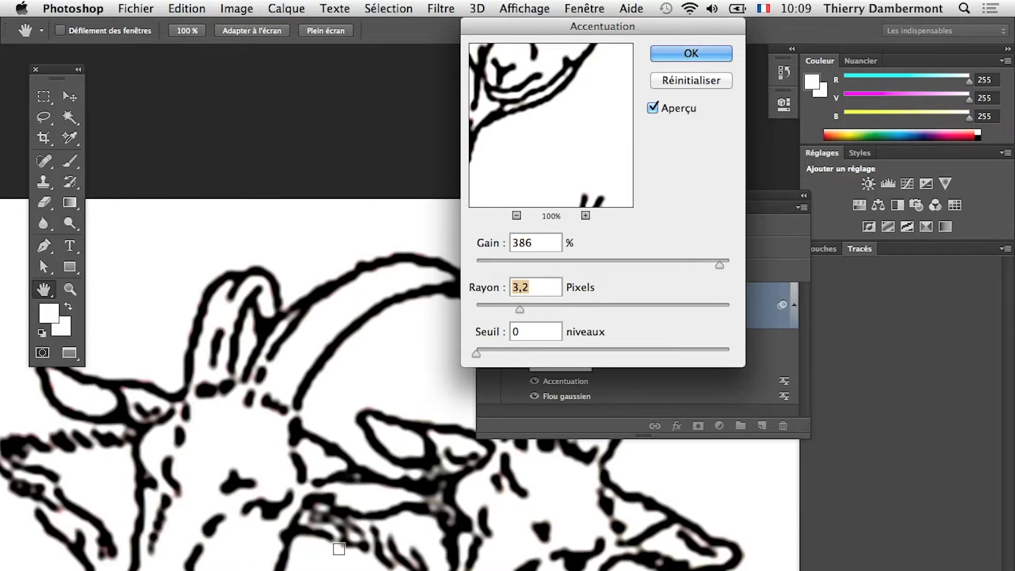
pyautogui.keyDown('alt'); pyautogui.scroll(2, 335, 547); pyautogui.keyUp('alt')
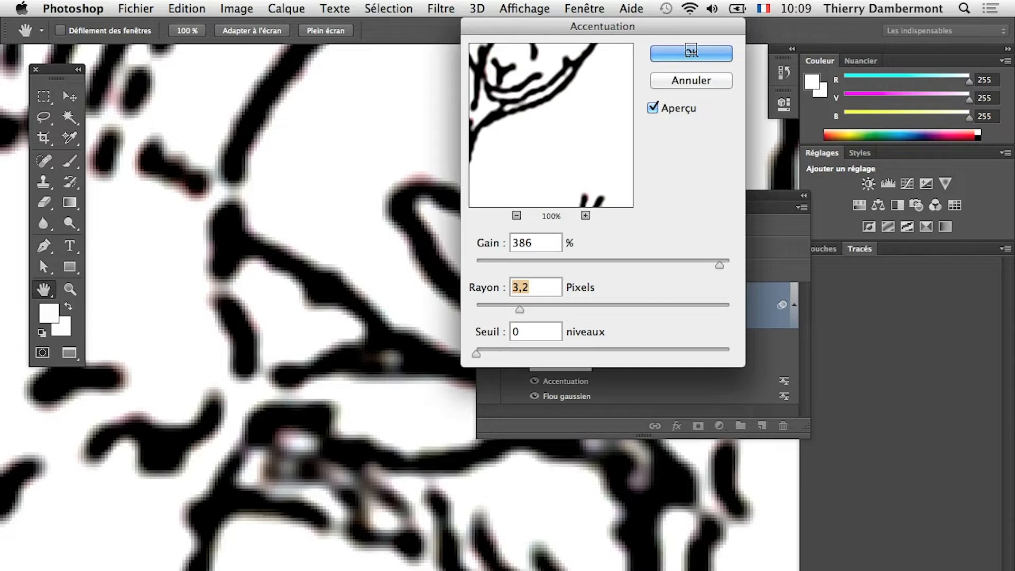
pyautogui.click(691, 51)
# Try a different radius for the Flou gaussien smart filter
pyautogui.doubleClick(561, 397)
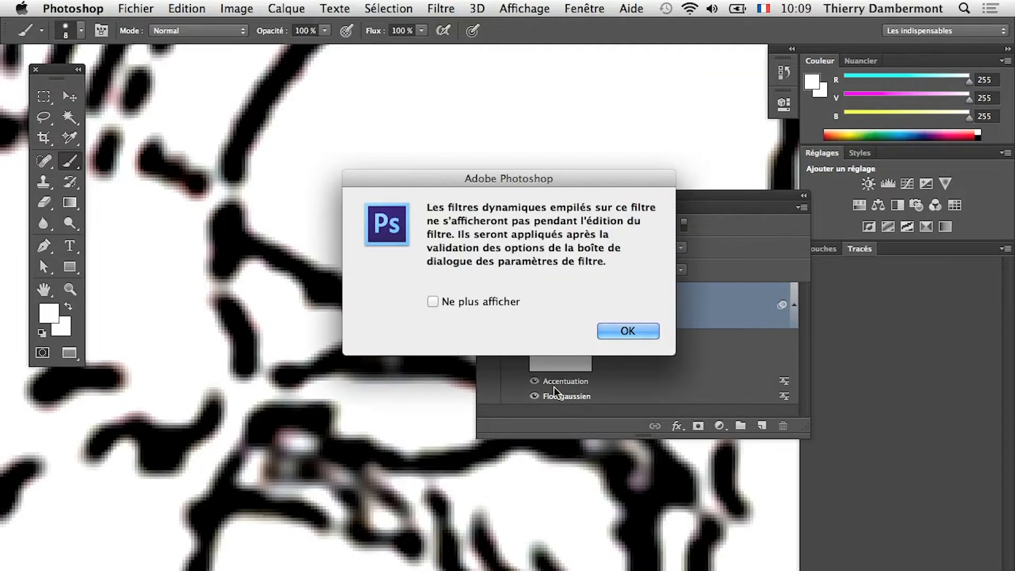
pyautogui.click(630, 331)
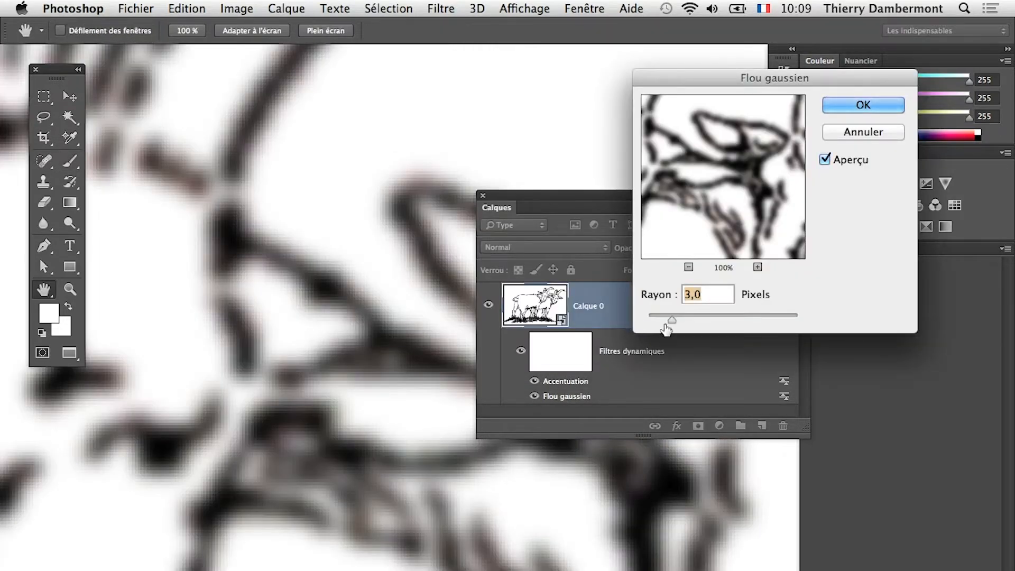
pyautogui.moveTo(680, 316); pyautogui.dragTo(675, 316)
pyautogui.click(855, 131)
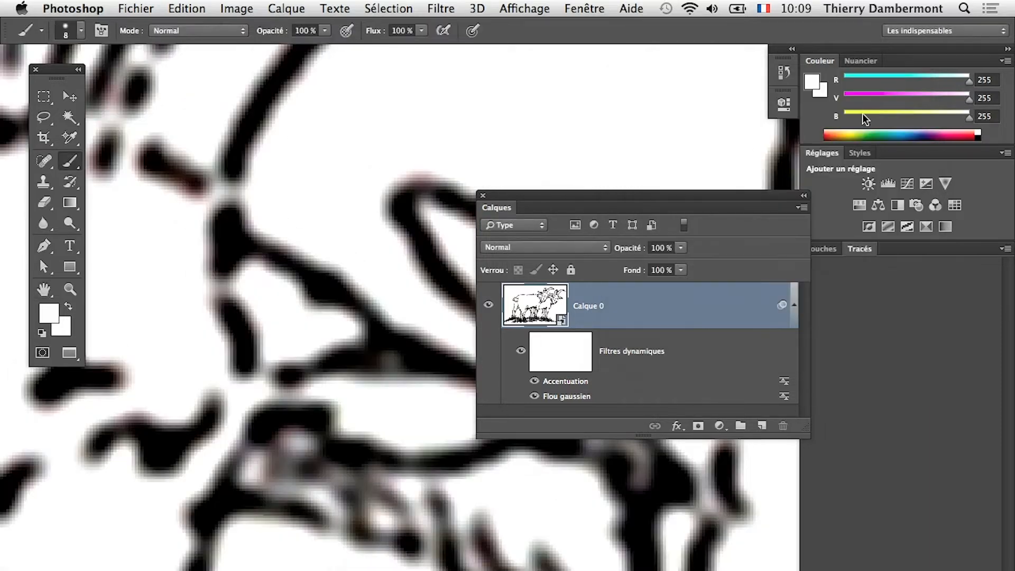
# Set the Accentuation smart filter's gain to 500% and its radius to 2,9 pixels
pyautogui.doubleClick(575, 383)
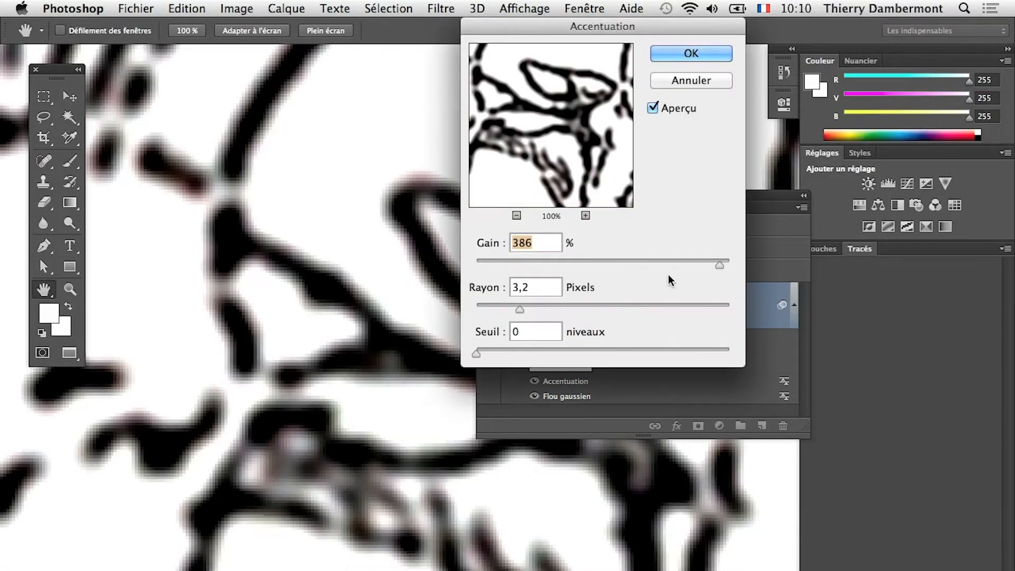
pyautogui.moveTo(718, 265); pyautogui.dragTo(731, 265)
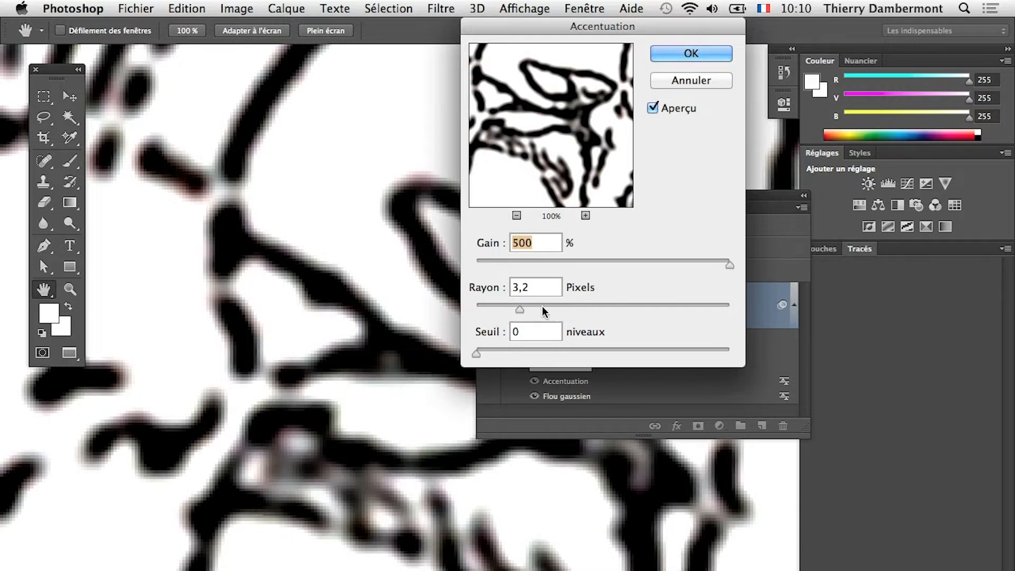
pyautogui.moveTo(519, 307)
pyautogui.mouseDown()
pyautogui.moveTo(535, 307)
pyautogui.moveTo(518, 306)
pyautogui.mouseUp()
pyautogui.moveTo(513, 306); pyautogui.dragTo(516, 307)
pyautogui.click(706, 54)
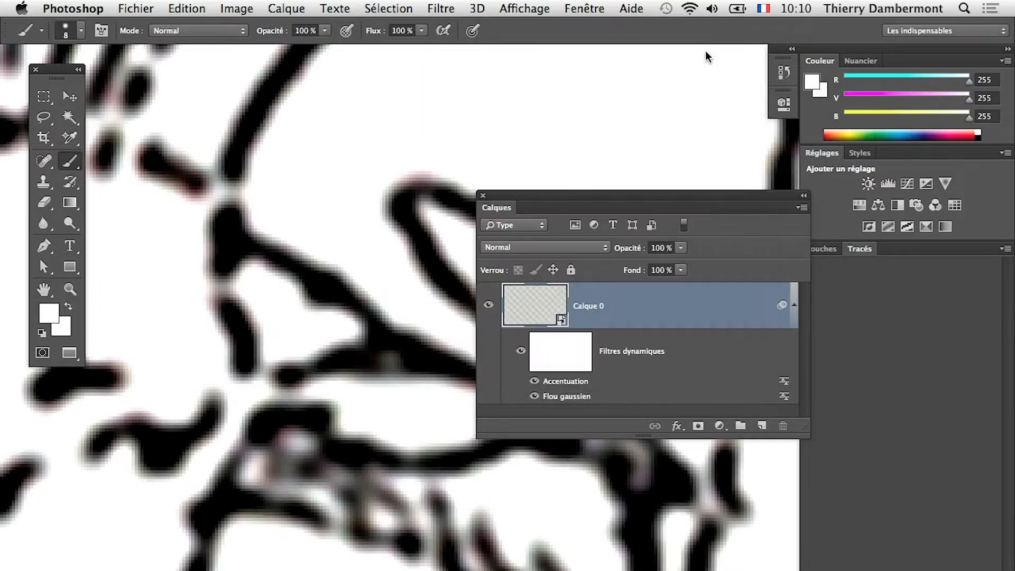
# Save a new copy of the drawing as Public_Domain_Goat_Drawing-03.psd in the "le 20 février 2014" folder
pyautogui.scroll(-3, 336, 441)
pyautogui.scroll(-2, 335, 439)
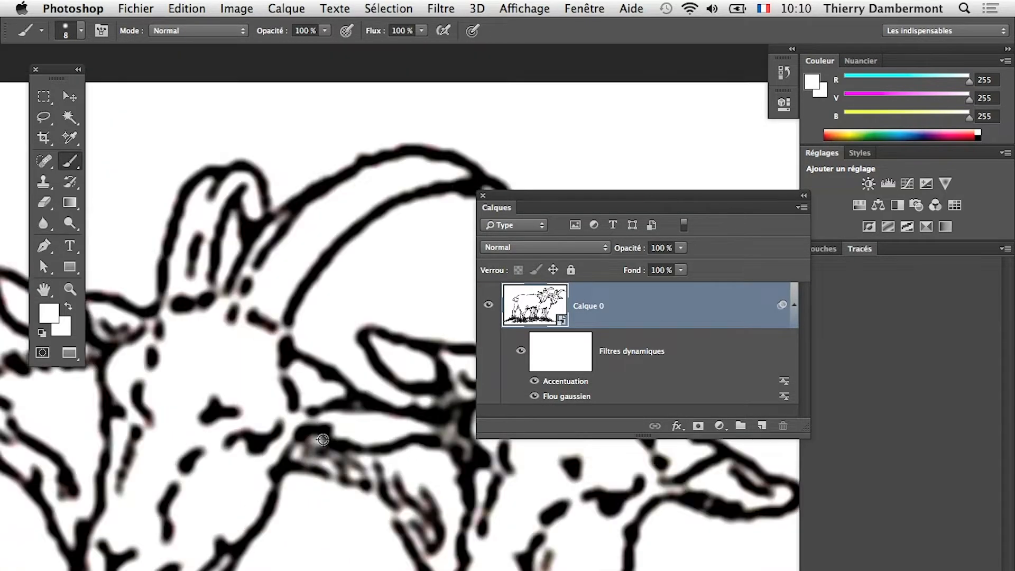
pyautogui.scroll(-2, 257, 299)
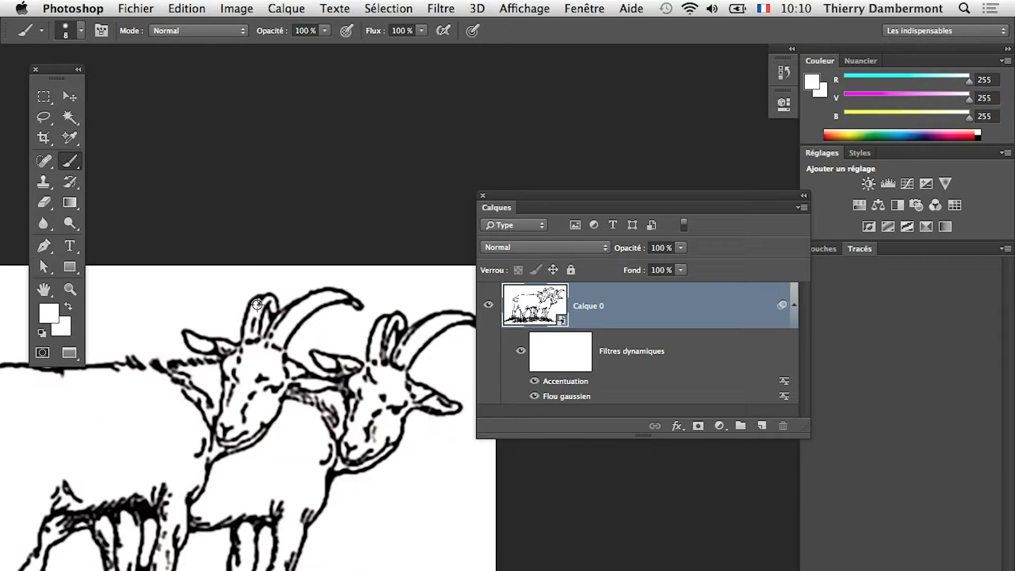
pyautogui.click(148, 7)
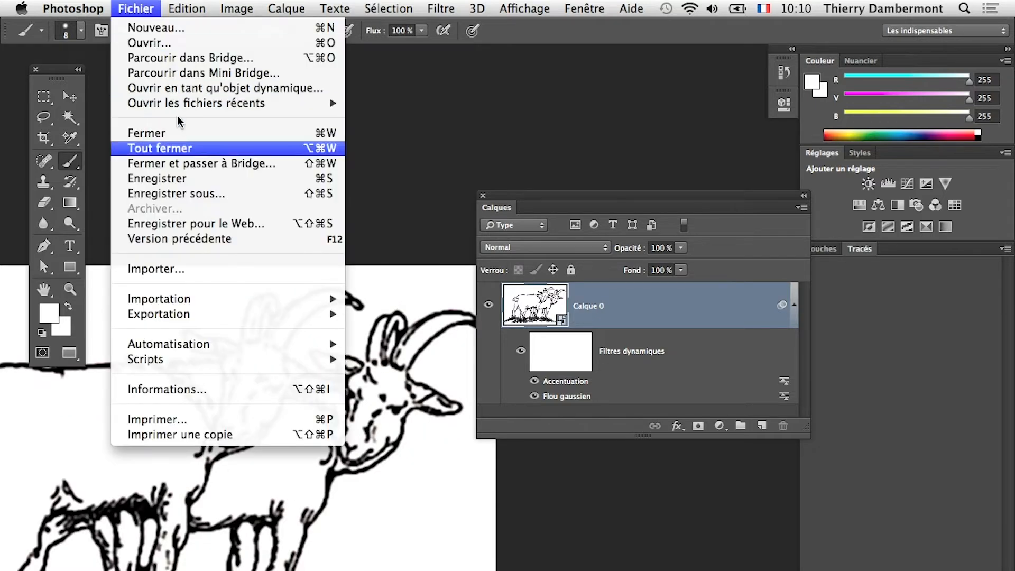
pyautogui.click(188, 193)
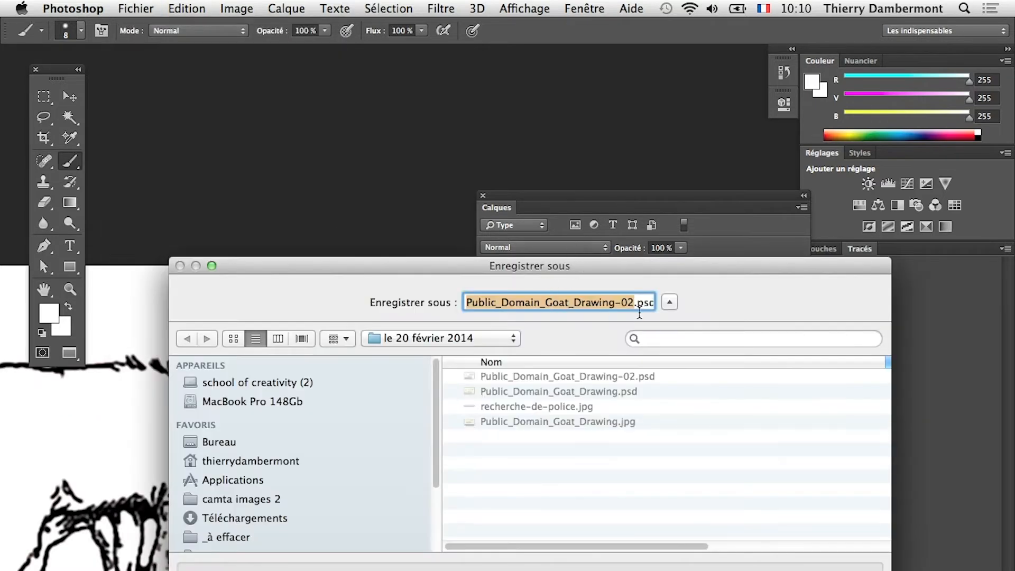
pyautogui.click(629, 303)
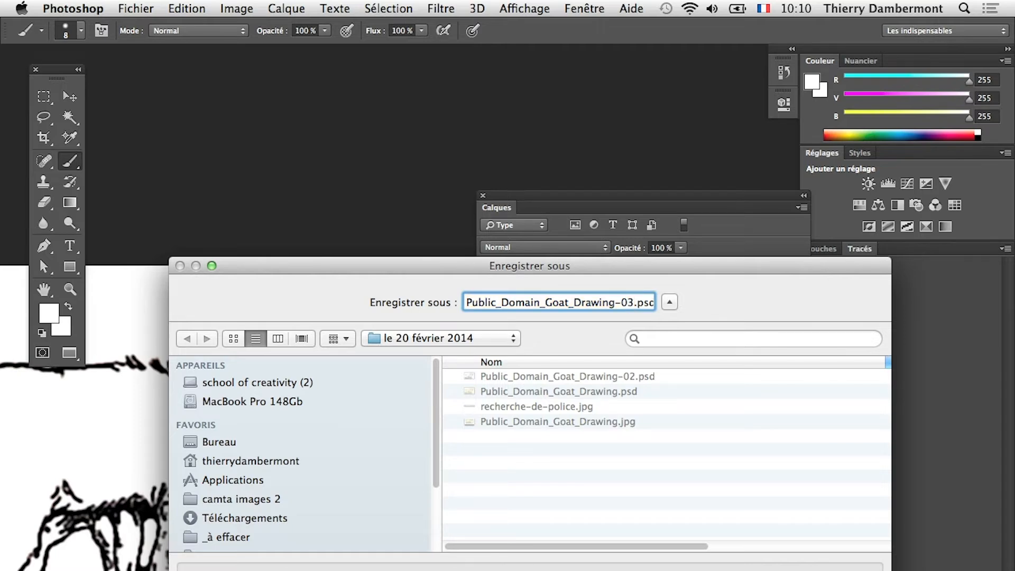
pyautogui.write('3')
pyautogui.press('Return')
pyautogui.press('Return')
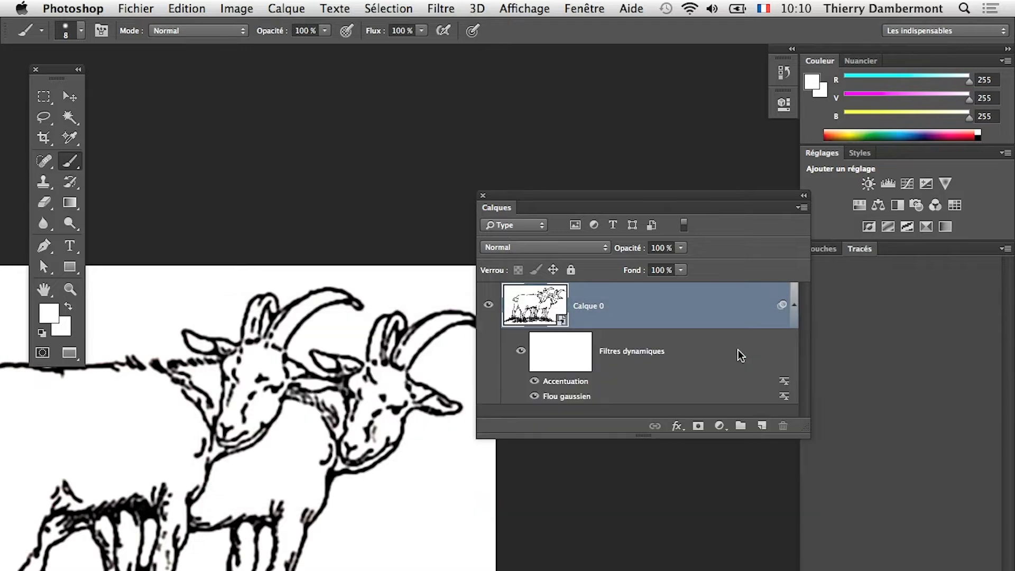
# Reduce the Flou gaussien smart filter's radius to 2,7 pixels, judging the result on the goats' heads
pyautogui.keyDown('super'); pyautogui.click(276, 395); pyautogui.keyUp('super')
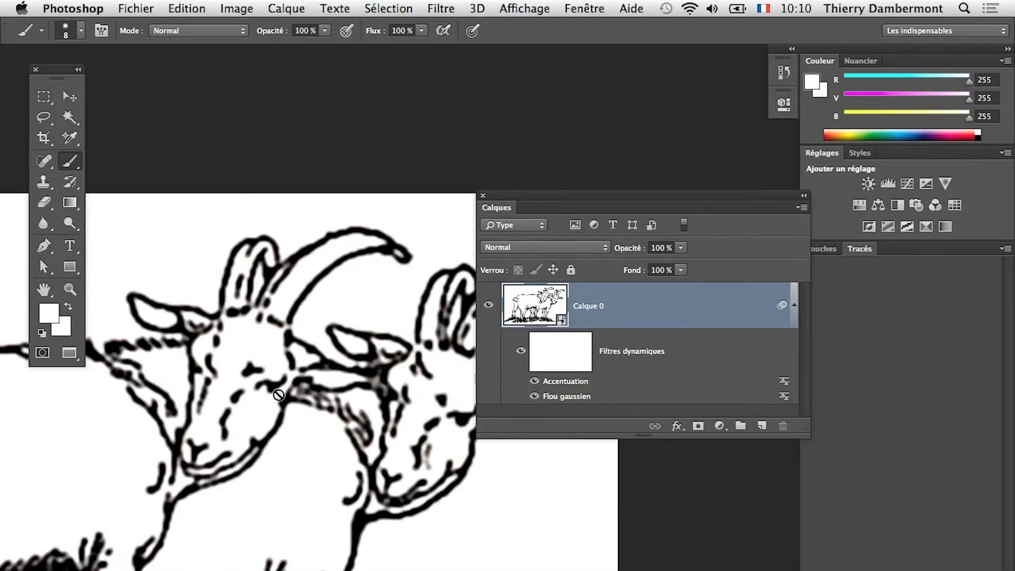
pyautogui.keyDown('super'); pyautogui.click(276, 395); pyautogui.keyUp('super')
pyautogui.keyDown('super'); pyautogui.click(393, 464); pyautogui.keyUp('super')
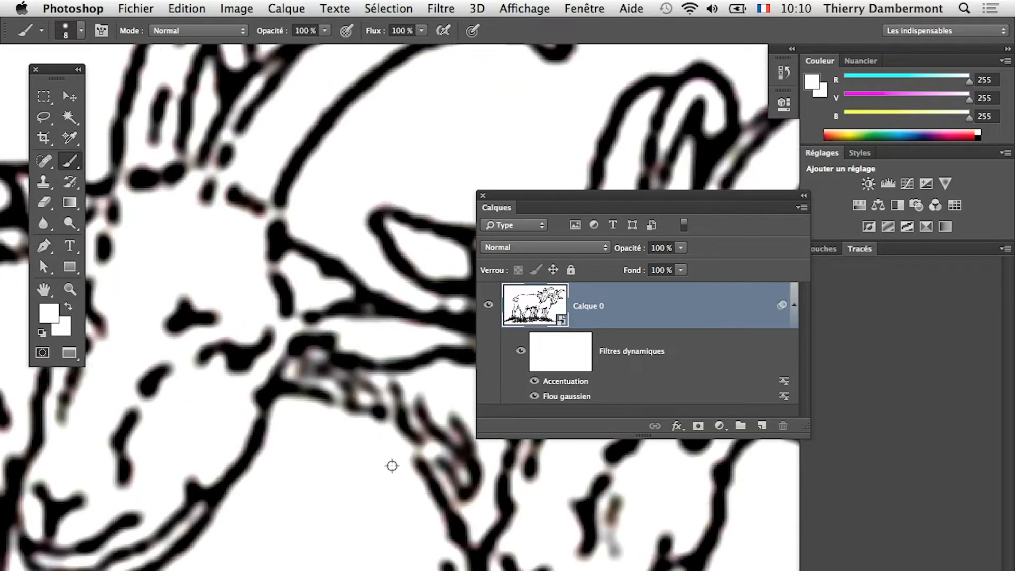
pyautogui.doubleClick(568, 397)
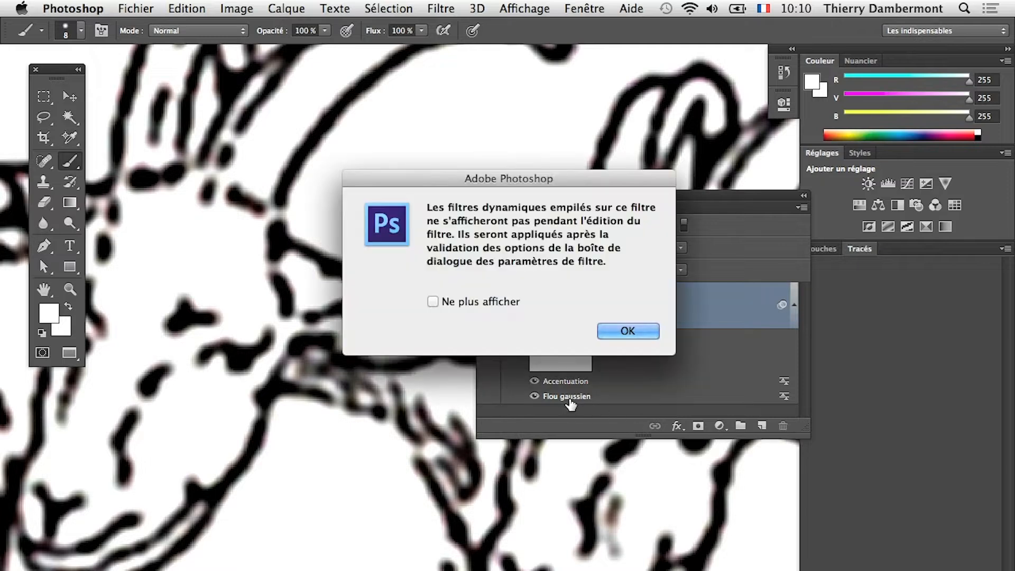
pyautogui.click(626, 332)
pyautogui.moveTo(678, 319); pyautogui.dragTo(668, 318)
pyautogui.click(844, 108)
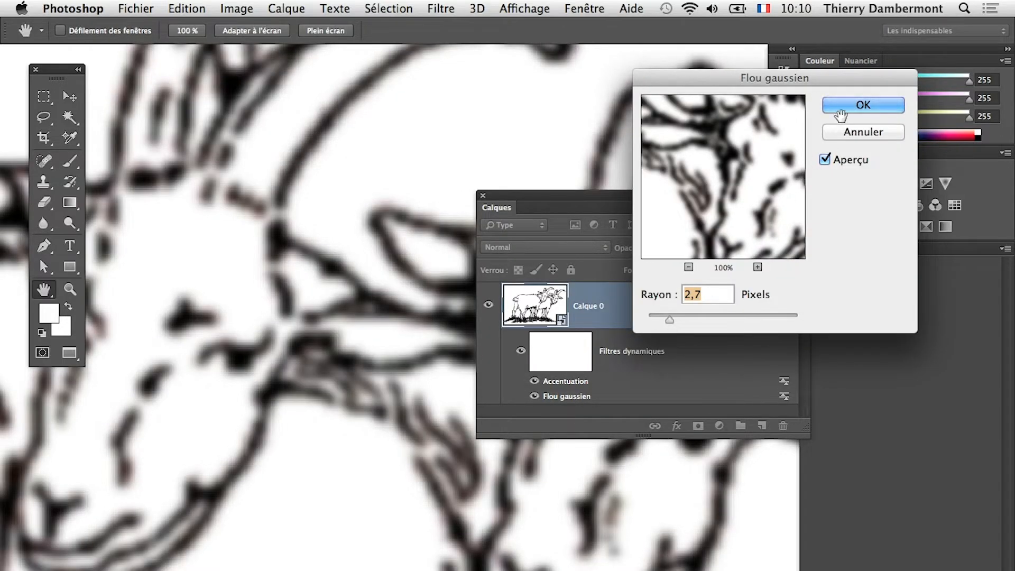
# Fine-tune the Accentuation smart filter's radius with the gain at 500%
pyautogui.doubleClick(568, 382)
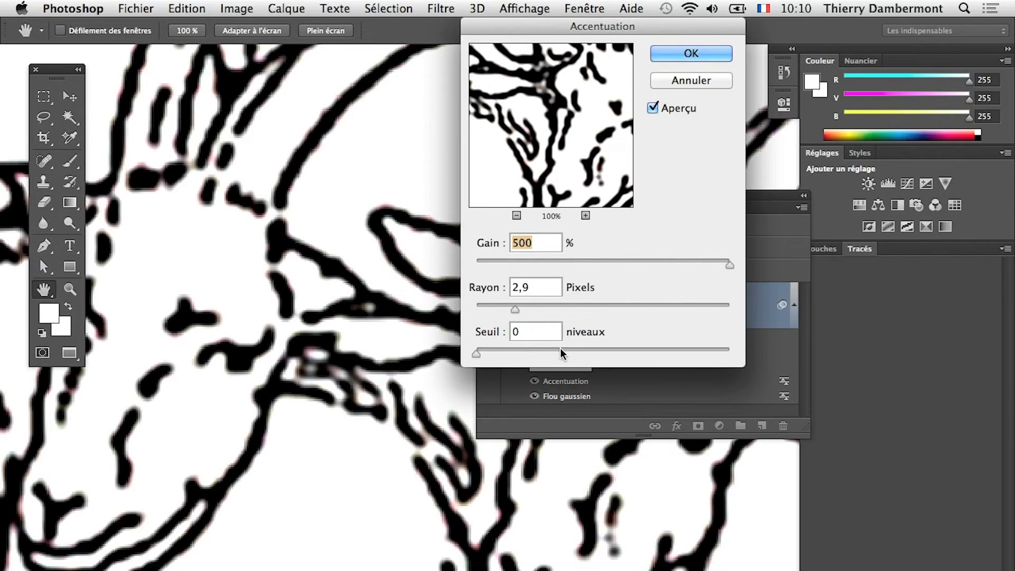
pyautogui.moveTo(509, 311)
pyautogui.mouseDown()
pyautogui.moveTo(497, 307)
pyautogui.moveTo(518, 310)
pyautogui.mouseUp()
pyautogui.moveTo(736, 264)
pyautogui.mouseDown()
pyautogui.moveTo(679, 266)
pyautogui.moveTo(753, 268)
pyautogui.moveTo(743, 267)
pyautogui.mouseUp()
pyautogui.click(679, 55)
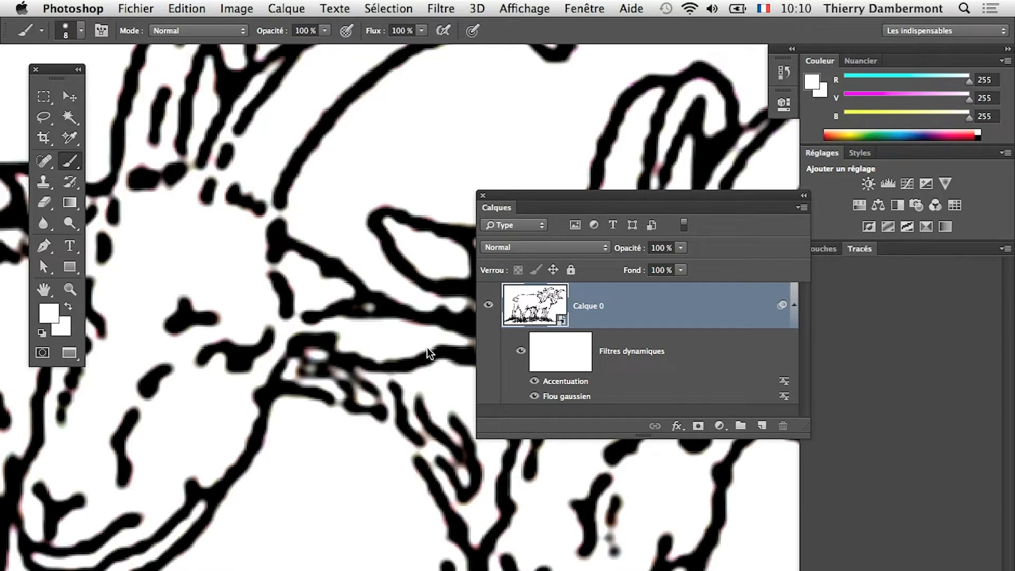
# Check the whole goat drawing and save the document with the revised smart filters
pyautogui.scroll(-3, 277, 512)
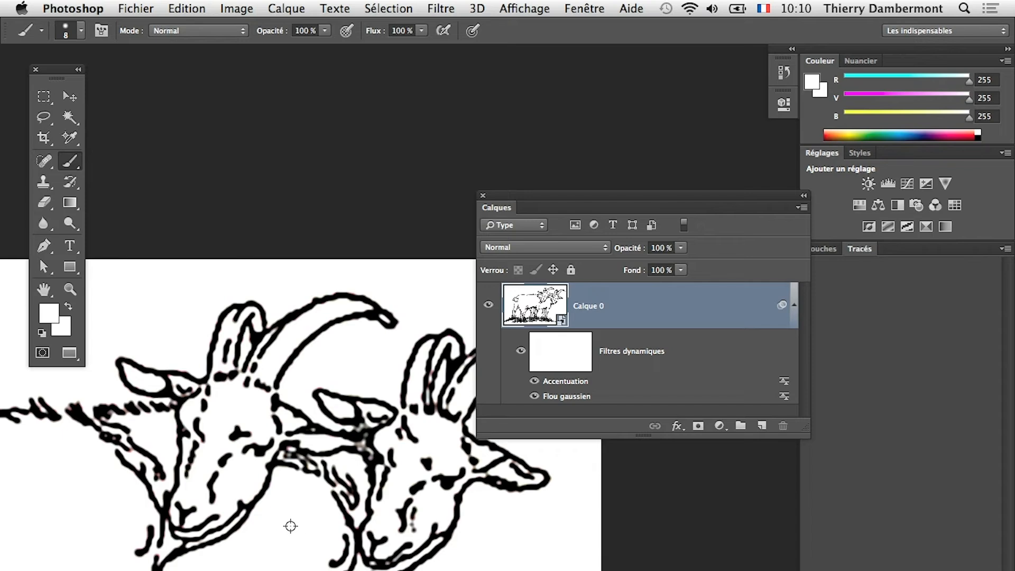
pyautogui.scroll(-2, 585, 553)
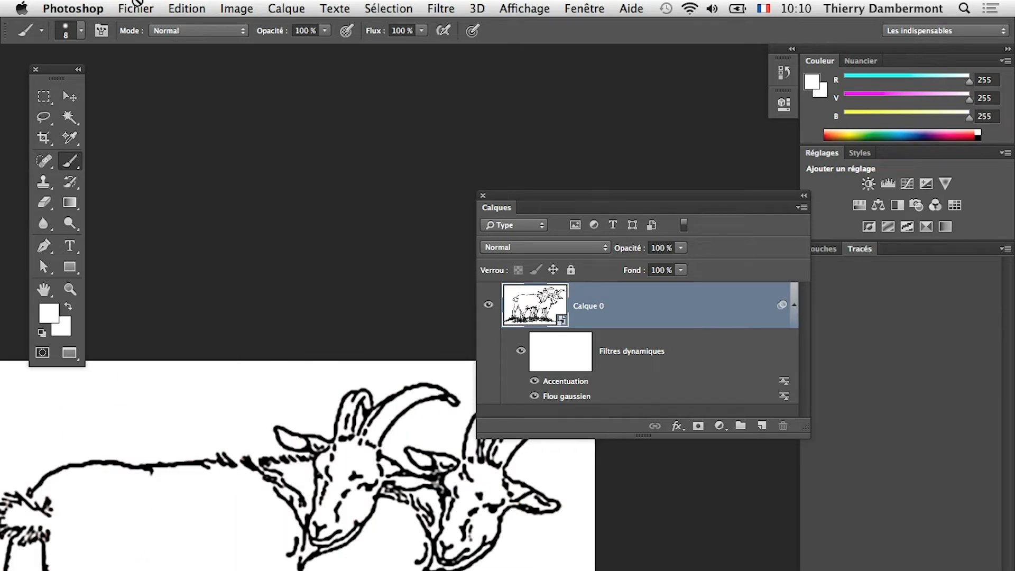
pyautogui.click(137, 7)
pyautogui.click(169, 179)
pyautogui.scroll(-3, 182, 288)
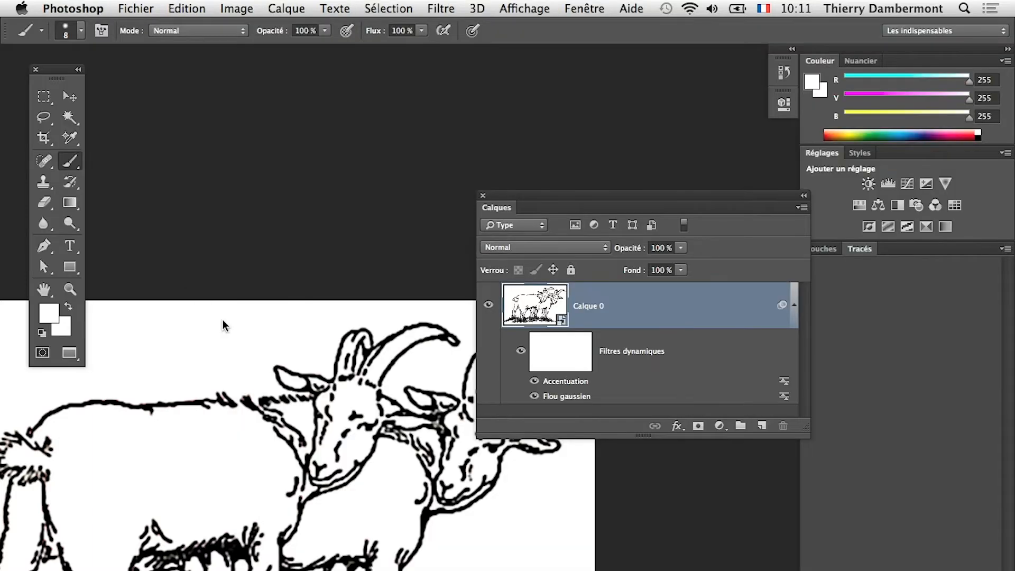
pyautogui.keyDown('super'); pyautogui.click(330, 467); pyautogui.keyUp('super')
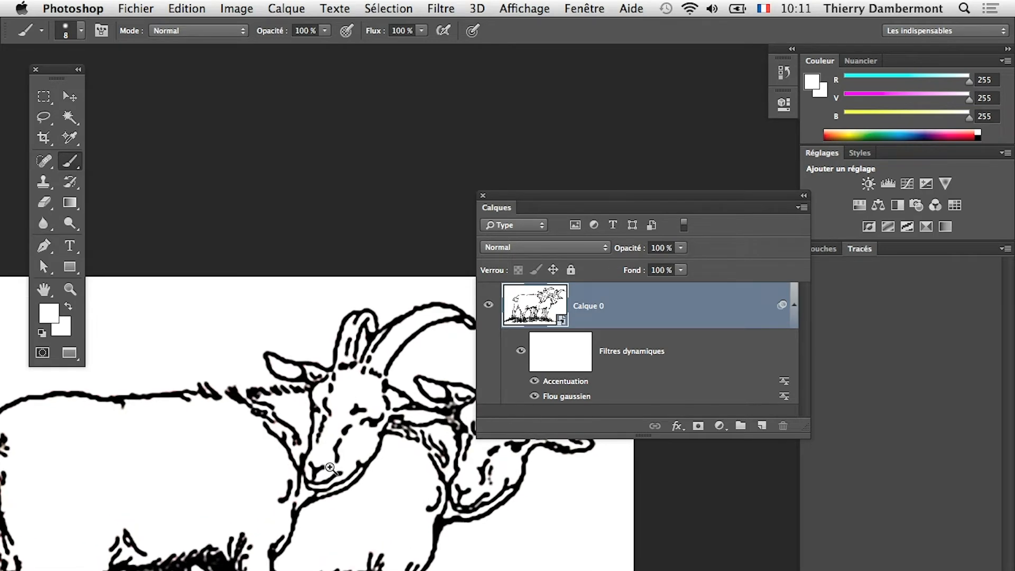
# Examine the edge pixels along the goats' head and neck contours at high magnification
pyautogui.keyDown('super'); pyautogui.click(330, 468); pyautogui.keyUp('super')
pyautogui.keyDown('super'); pyautogui.click(331, 469); pyautogui.keyUp('super')
pyautogui.keyDown('super'); pyautogui.click(333, 468); pyautogui.keyUp('super')
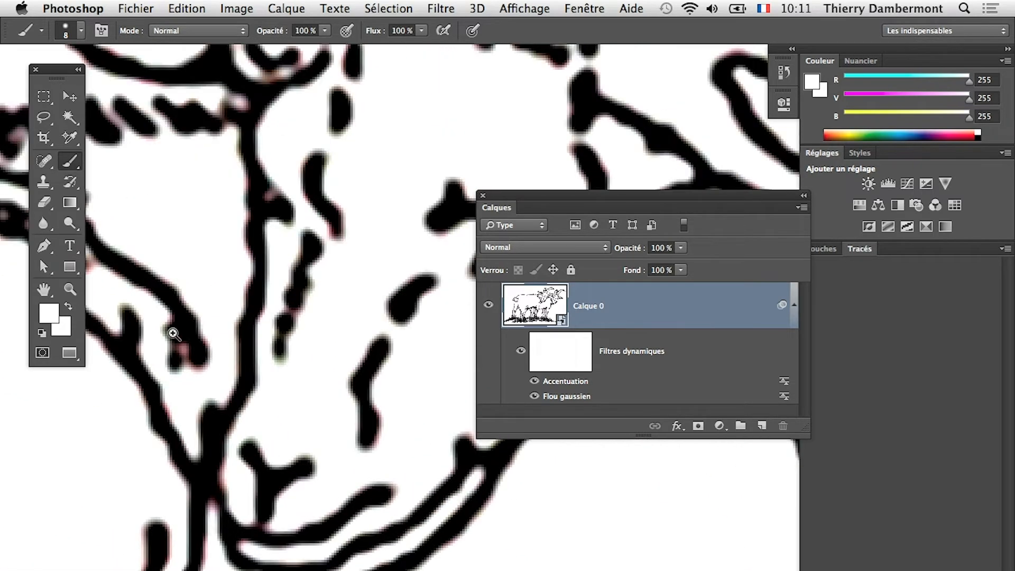
pyautogui.keyDown('super'); pyautogui.click(184, 373); pyautogui.keyUp('super')
pyautogui.keyDown('super'); pyautogui.click(192, 402); pyautogui.keyUp('super')
pyautogui.moveTo(180, 392); pyautogui.dragTo(344, 526)
pyautogui.moveTo(131, 401); pyautogui.dragTo(312, 530)
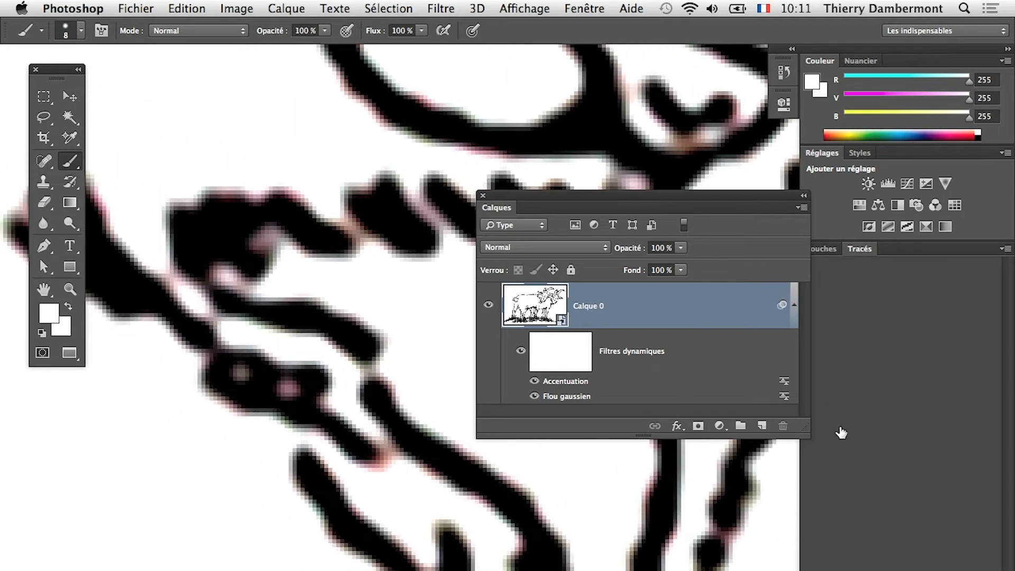
pyautogui.moveTo(805, 434); pyautogui.dragTo(824, 540)
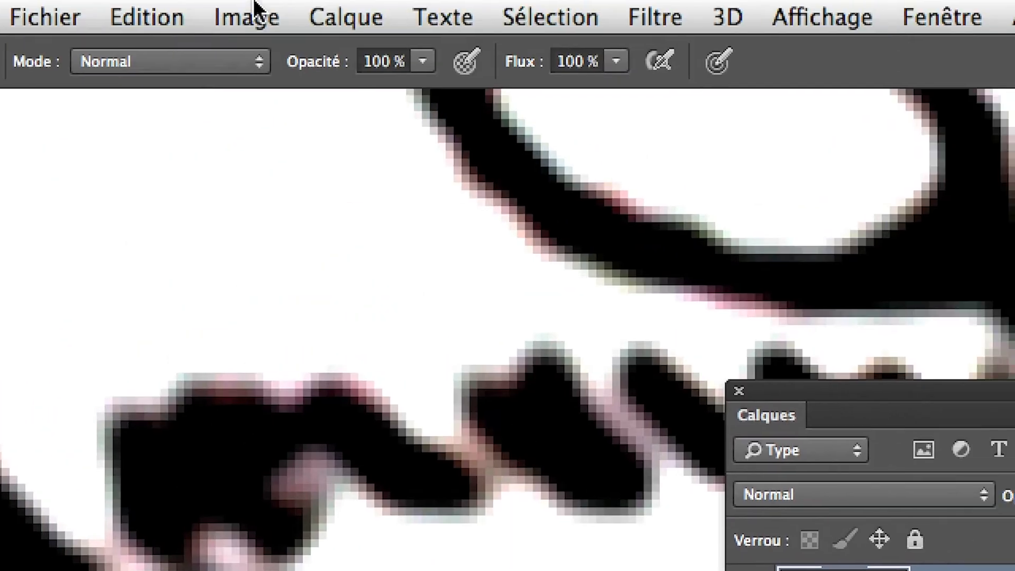
# Add a Teinte/Saturation adjustment layer above Calque 0 with the default name, Normal mode and 100% opacity
pyautogui.click(289, 13)
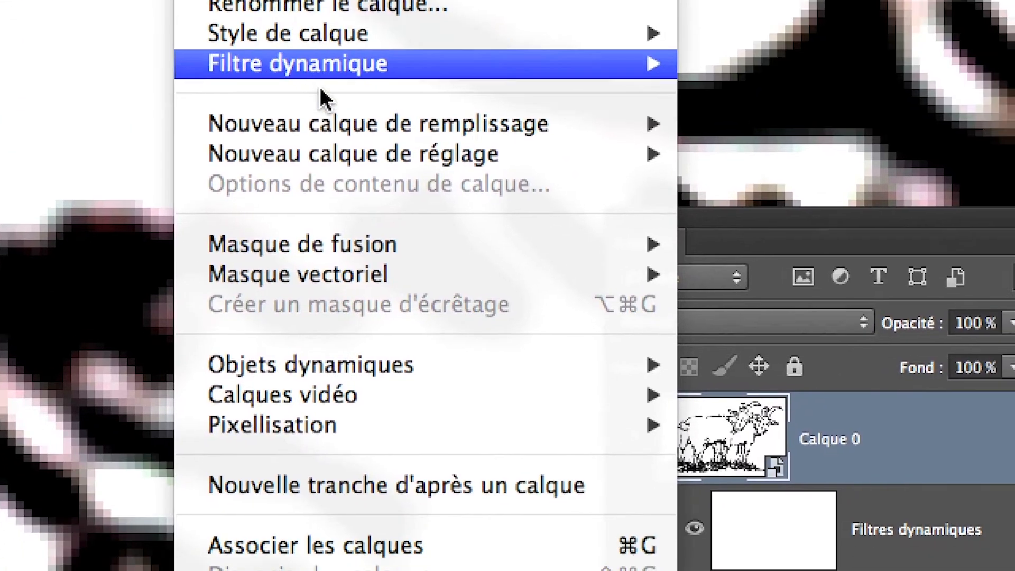
pyautogui.moveTo(387, 309)
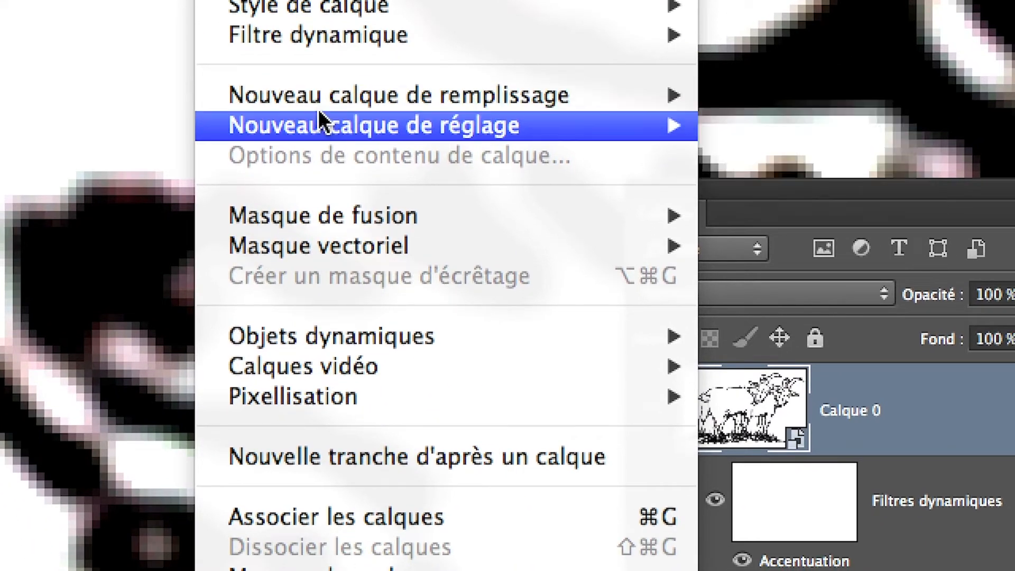
pyautogui.moveTo(384, 320)
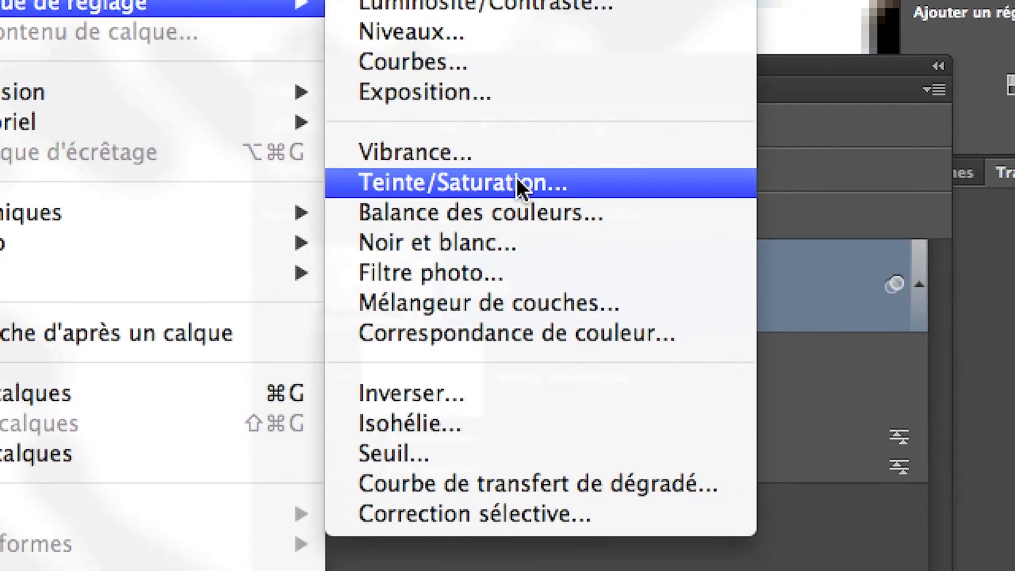
pyautogui.click(866, 301)
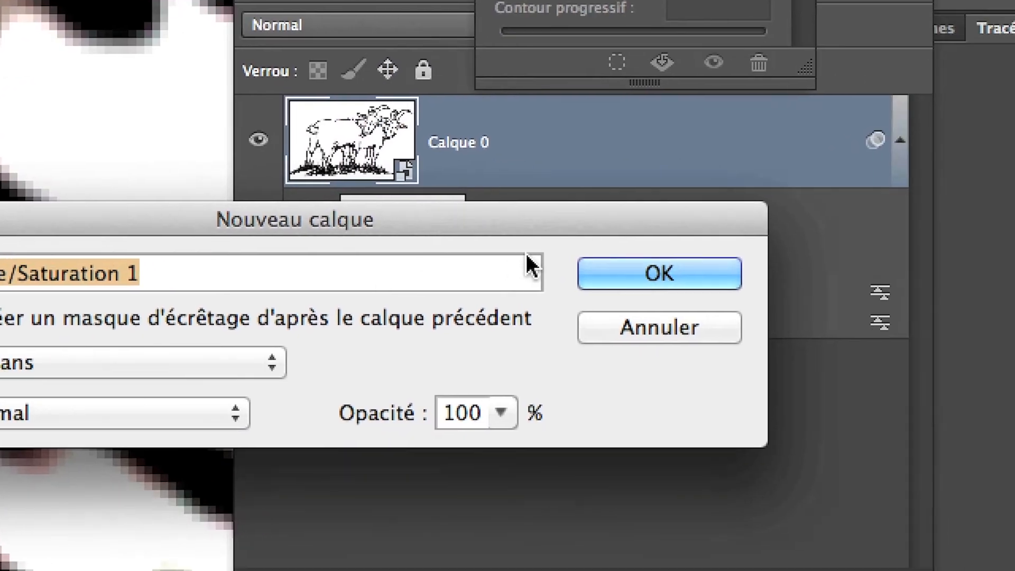
pyautogui.click(642, 419)
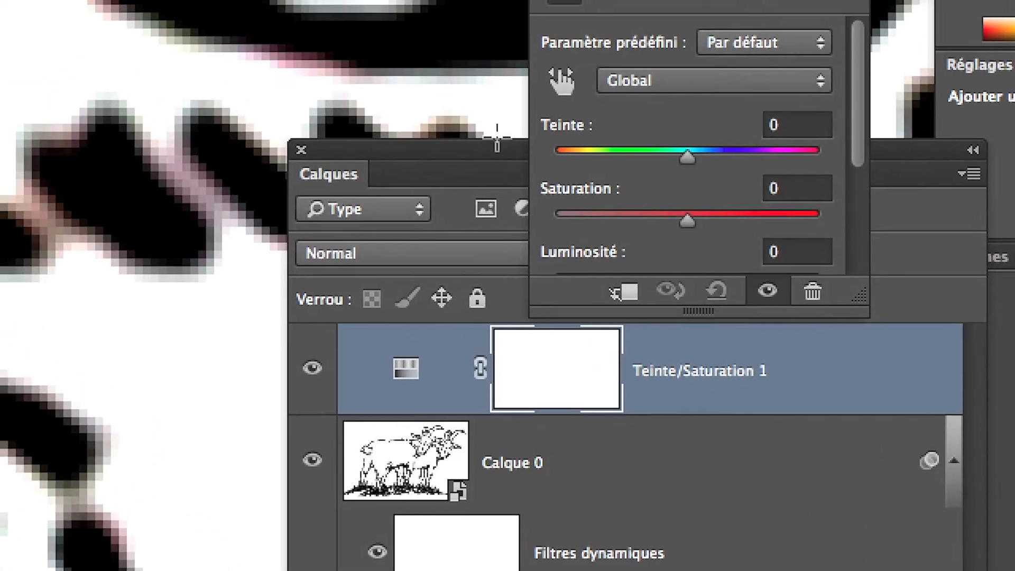
# Enlarge the Teinte/Saturation properties to show all settings and set the global saturation to -100
pyautogui.moveTo(491, 139); pyautogui.dragTo(452, 232)
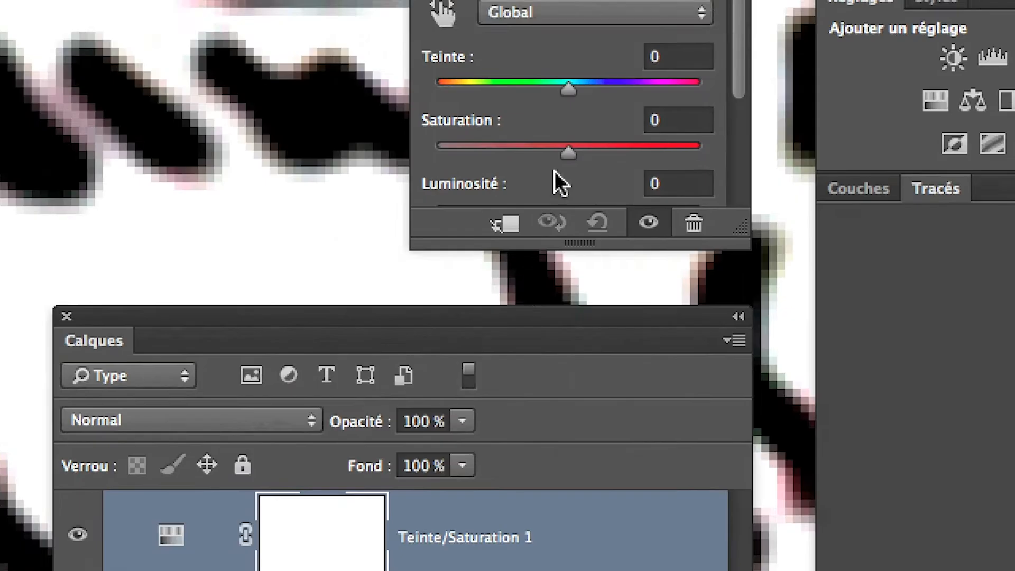
pyautogui.moveTo(934, 149); pyautogui.dragTo(934, 198)
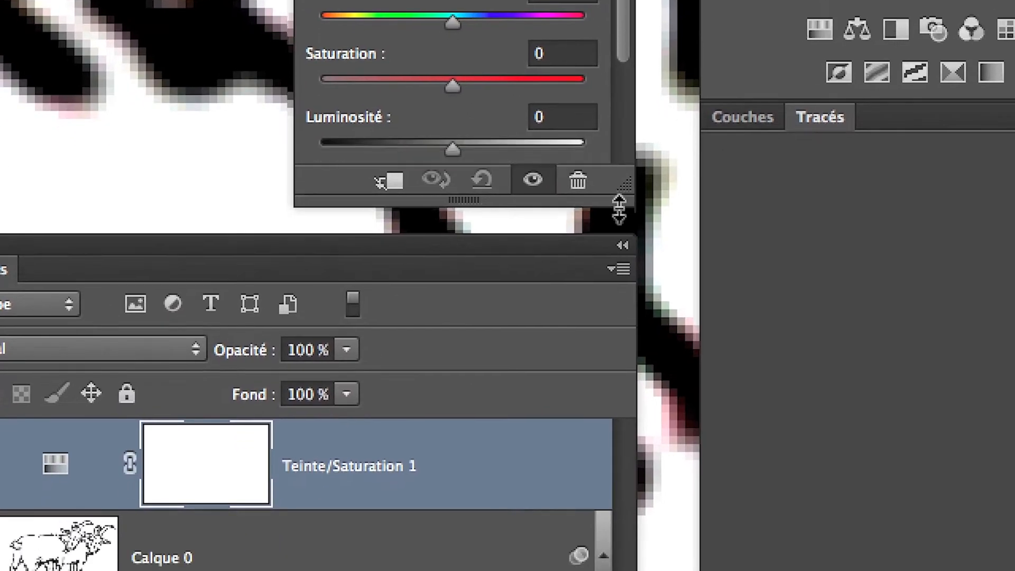
pyautogui.moveTo(618, 208); pyautogui.dragTo(617, 365)
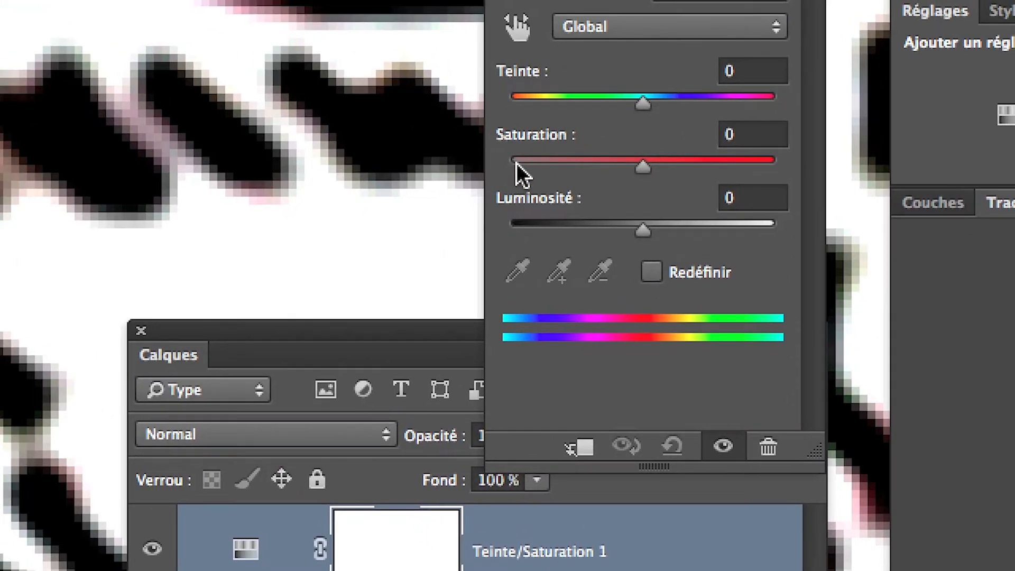
pyautogui.moveTo(515, 161); pyautogui.dragTo(505, 163)
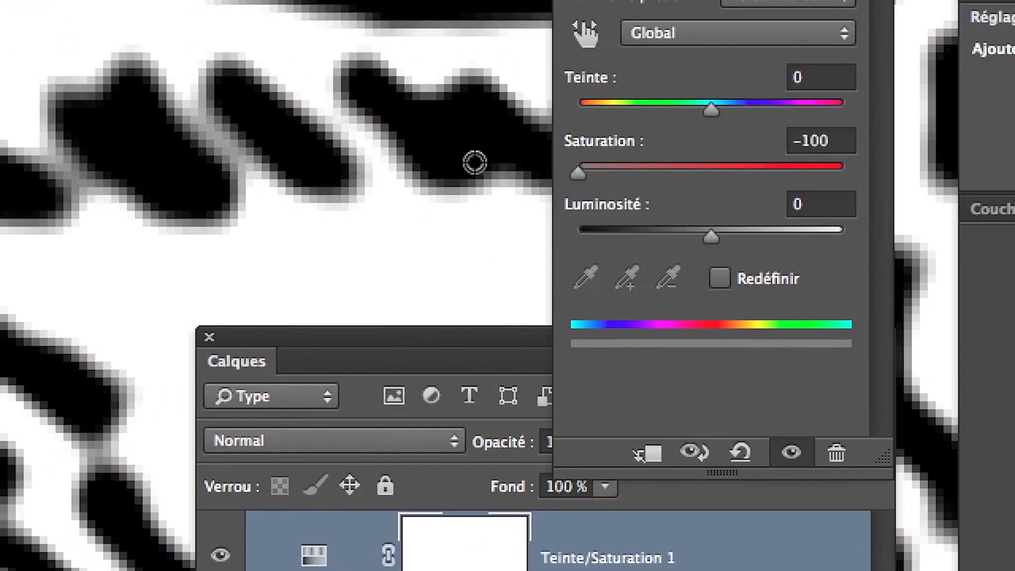
# Try the saturation at +100 and bring it back to -100 to compare the colour along the goats' contours
pyautogui.scroll(-10, 475, 162)
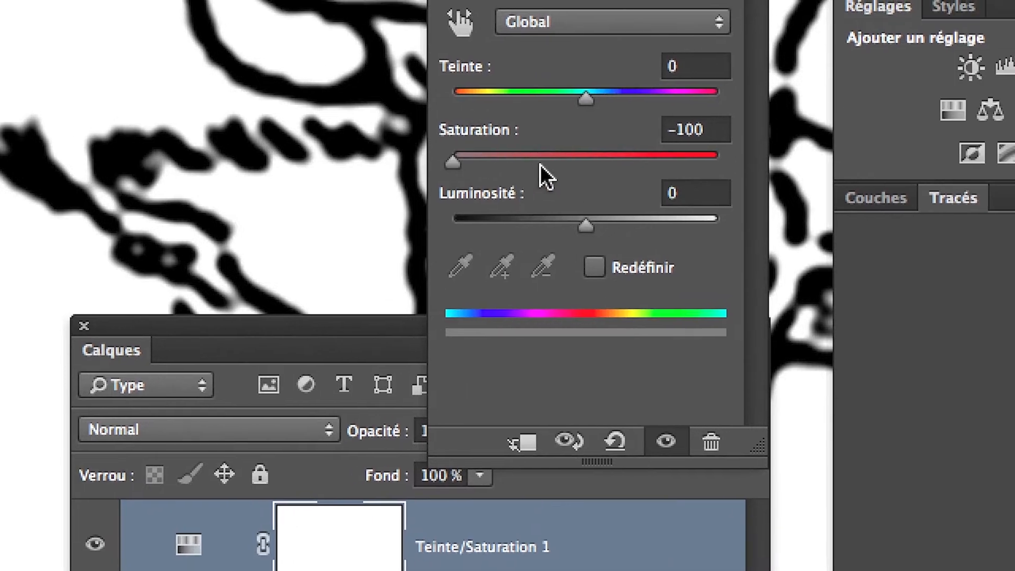
pyautogui.moveTo(658, 165); pyautogui.dragTo(840, 166)
pyautogui.moveTo(607, 160); pyautogui.dragTo(329, 165)
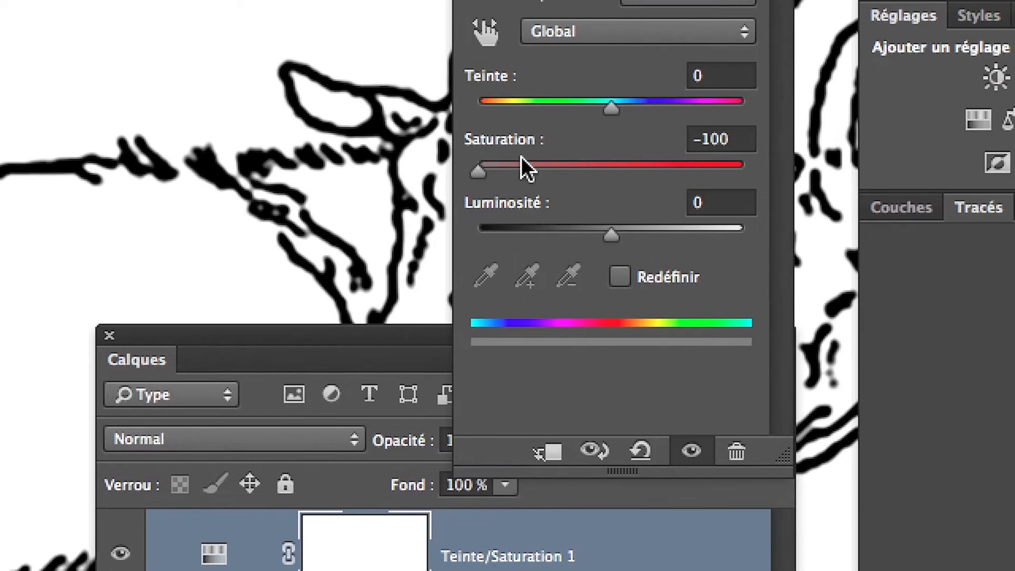
pyautogui.moveTo(526, 168); pyautogui.dragTo(758, 184)
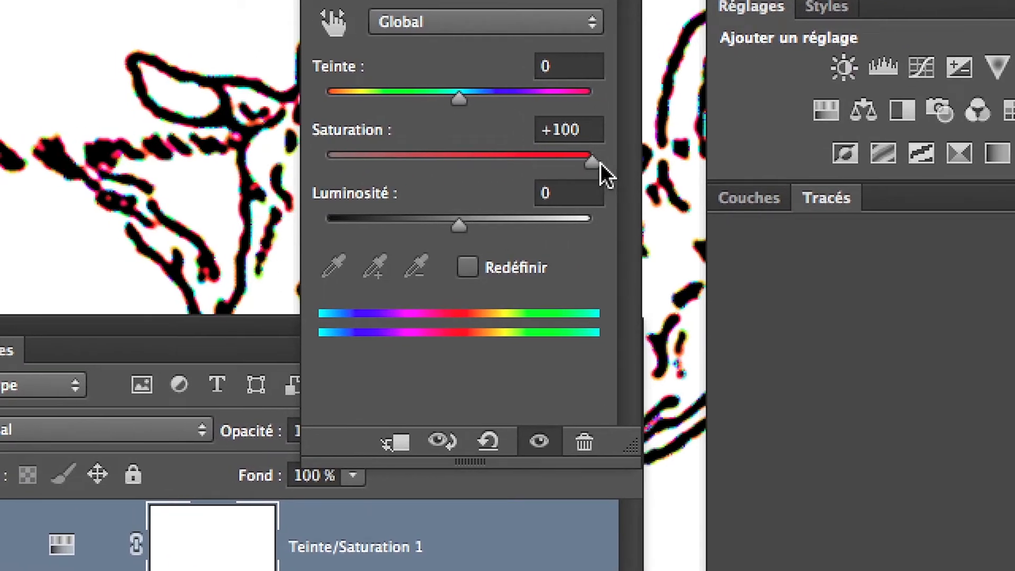
pyautogui.moveTo(600, 163); pyautogui.dragTo(310, 160)
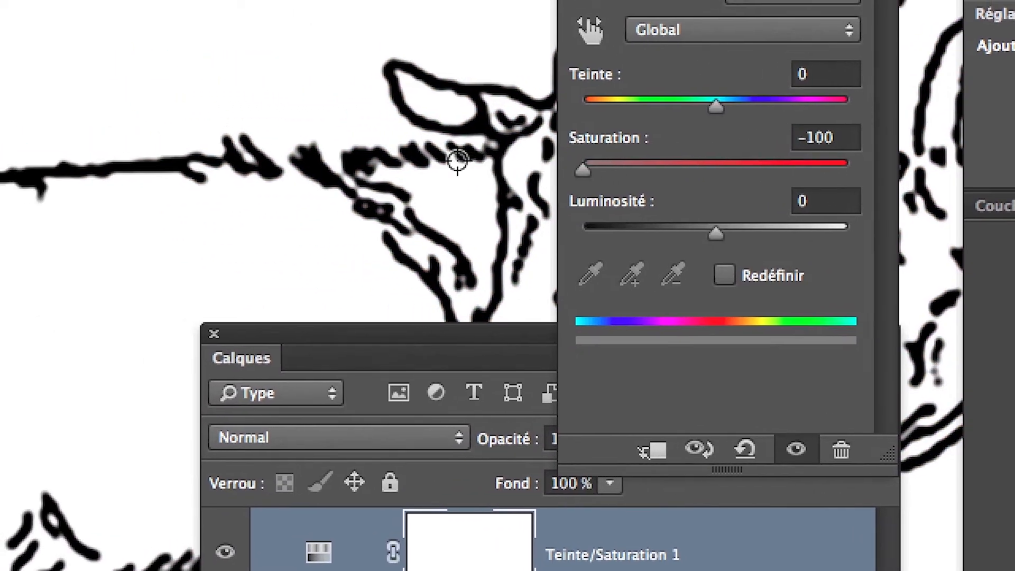
pyautogui.scroll(-3, 457, 160)
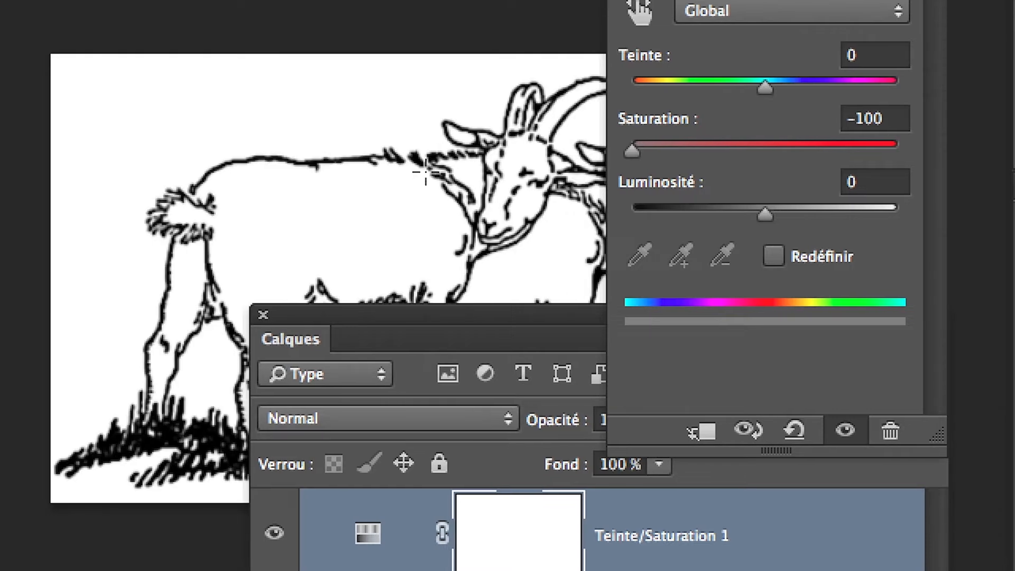
pyautogui.scroll(-2, 425, 171)
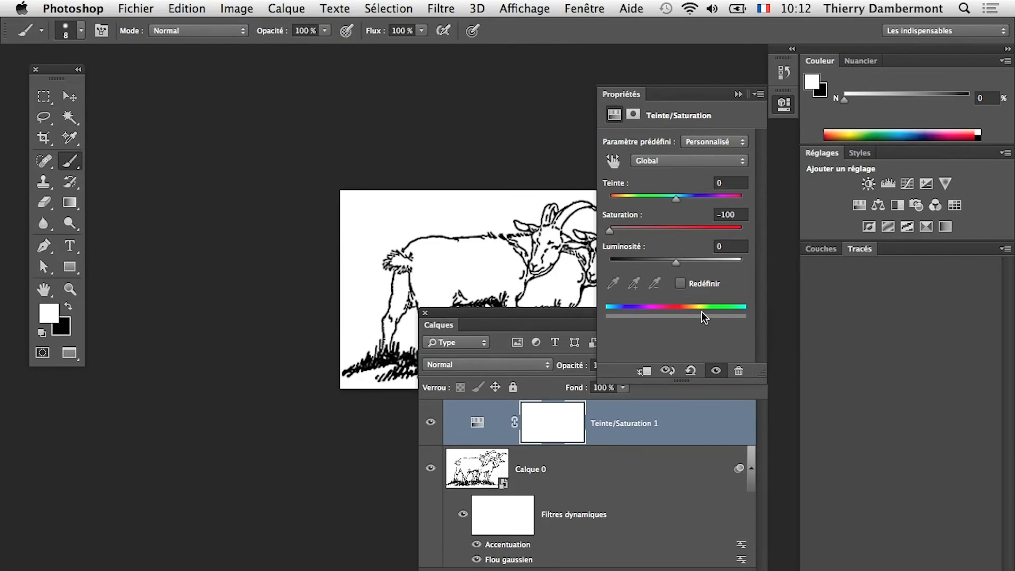
# Collapse the adjustment properties, move the layer list off the drawing and inspect the desaturated goats overall and in detail
pyautogui.click(738, 94)
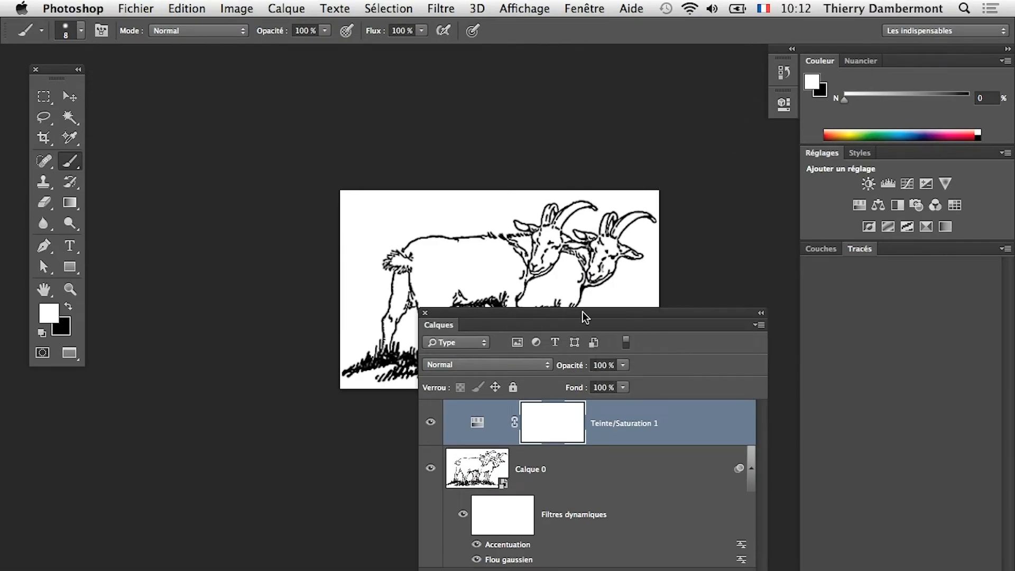
pyautogui.moveTo(582, 312); pyautogui.dragTo(350, 442)
pyautogui.scroll(3, 469, 284)
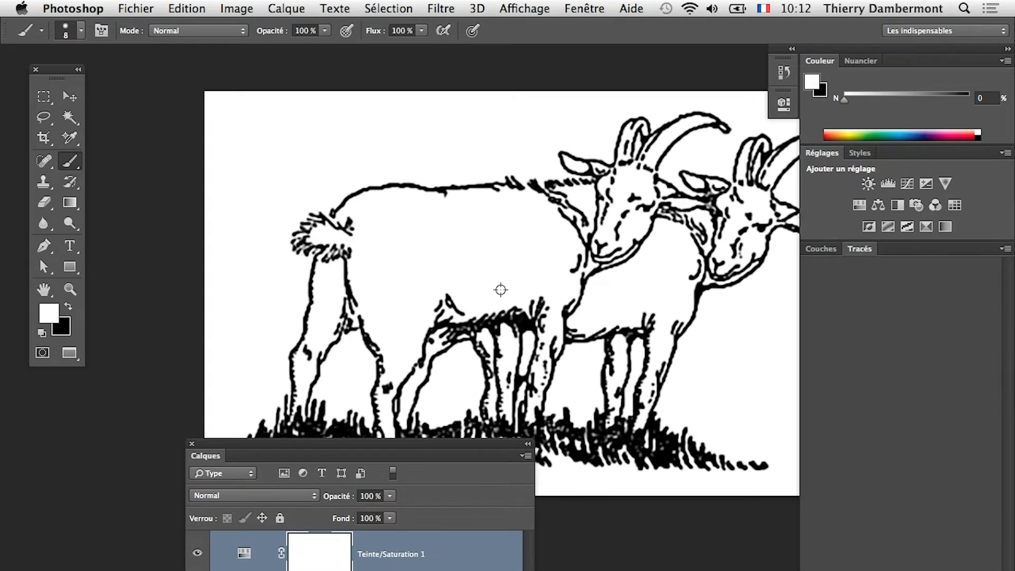
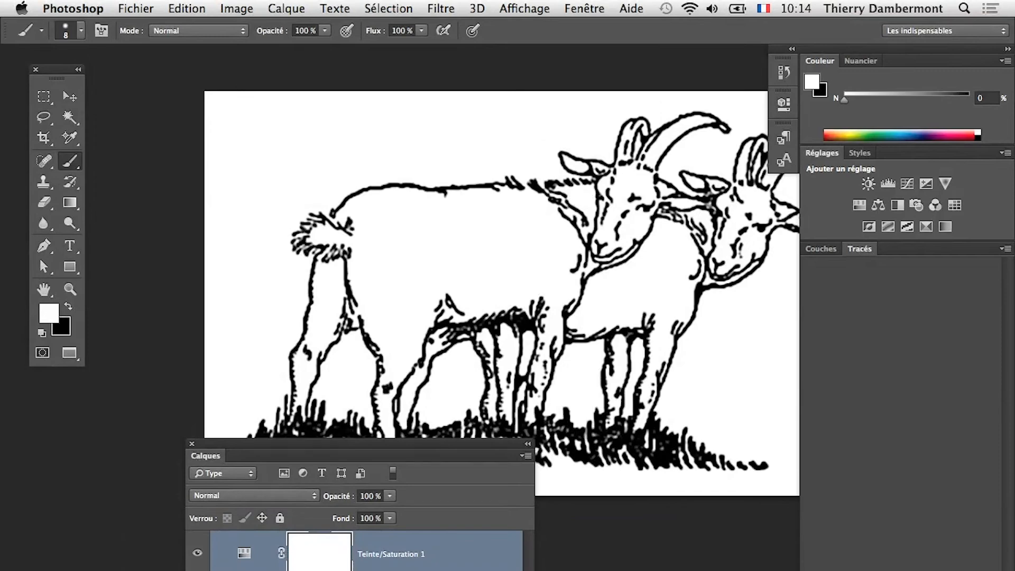
pyautogui.moveTo(403, 445); pyautogui.dragTo(317, 570)
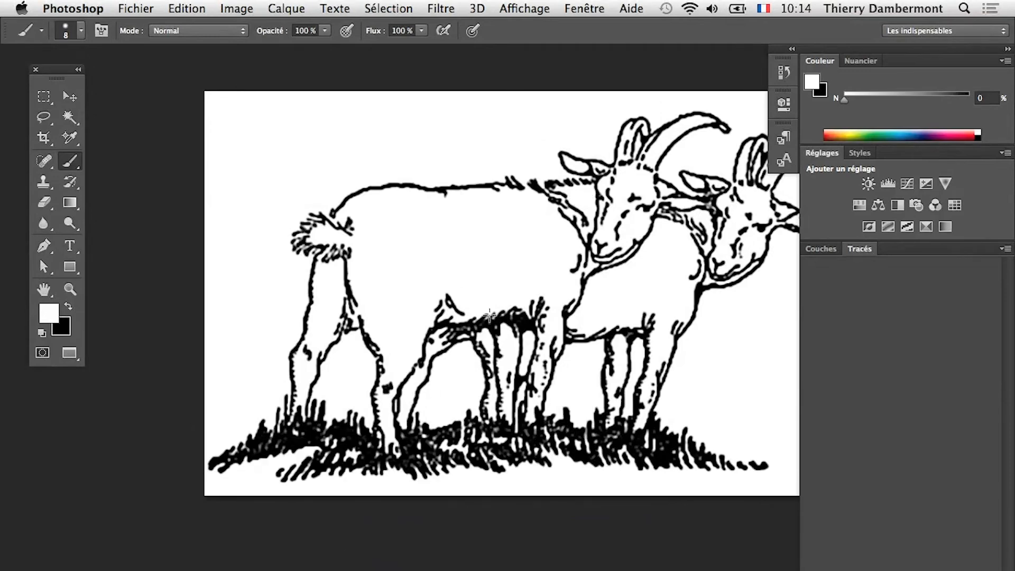
pyautogui.scroll(10, 491, 304)
pyautogui.scroll(-5, 491, 304)
pyautogui.moveTo(612, 286); pyautogui.dragTo(363, 315)
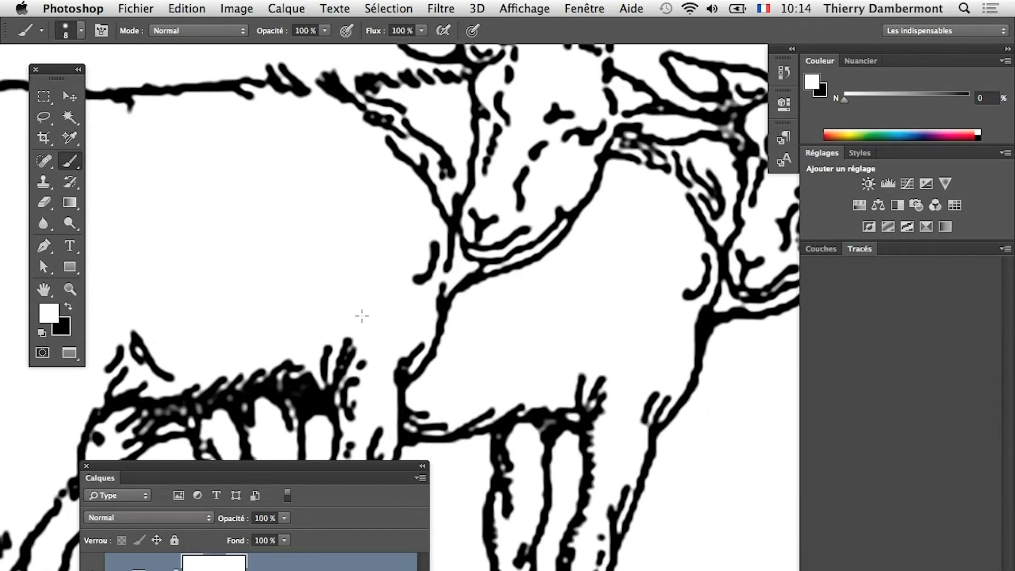
pyautogui.moveTo(241, 462); pyautogui.dragTo(778, 318)
pyautogui.scroll(-10, 486, 373)
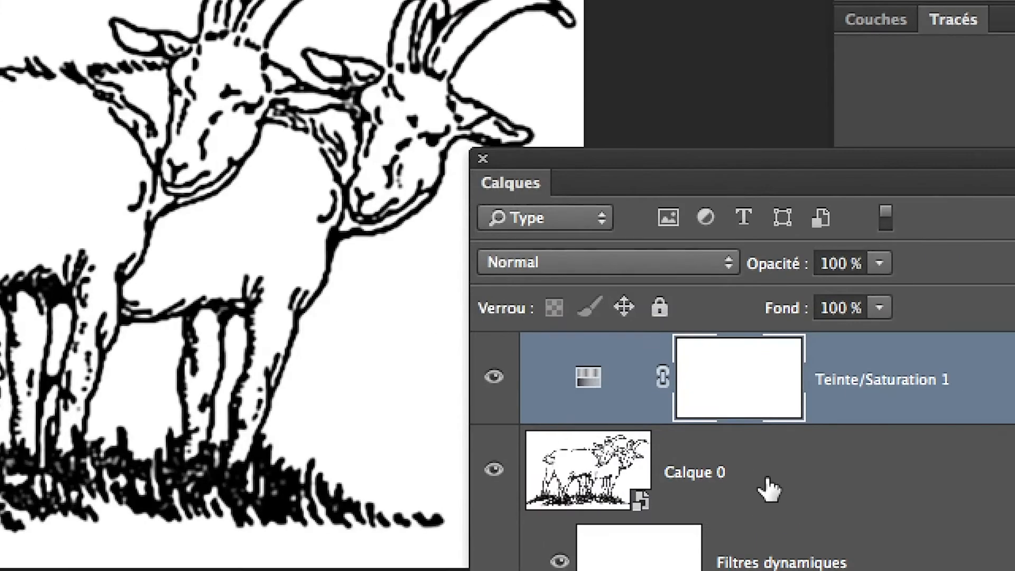
# Place the Calque 0 smart object in a new group with Transfert mode and 100% opacity
pyautogui.click(768, 484)
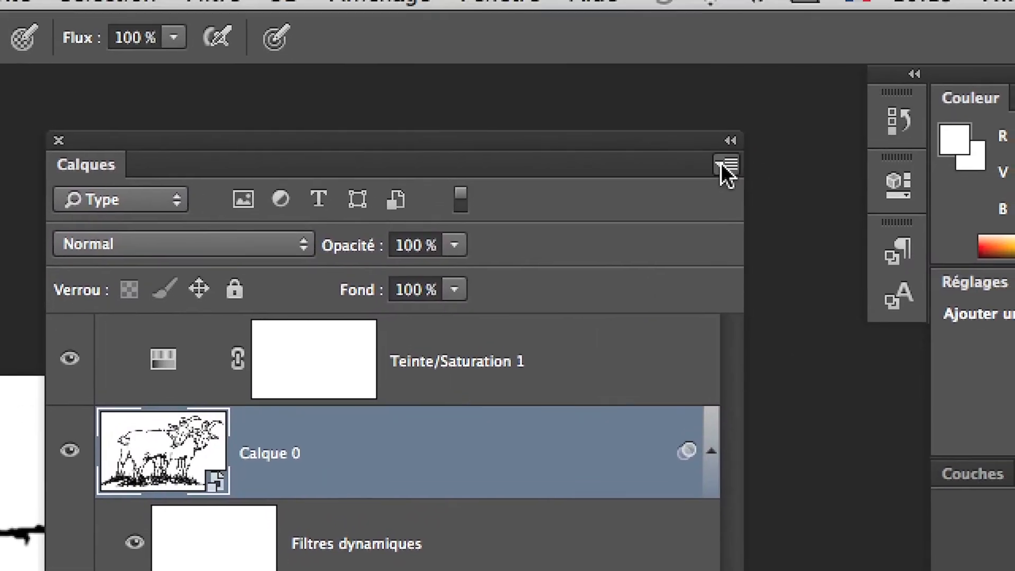
pyautogui.click(727, 167)
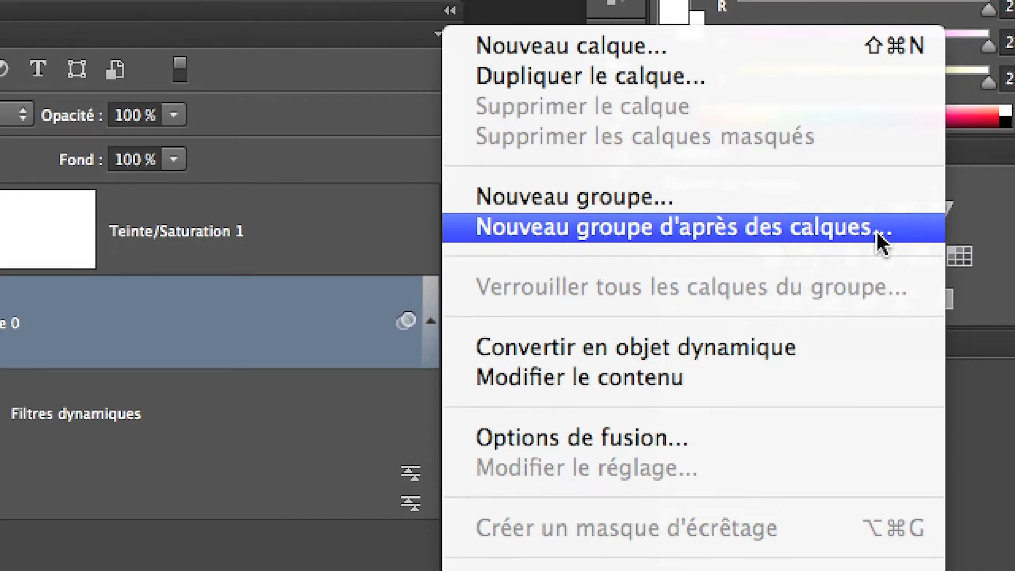
pyautogui.click(877, 231)
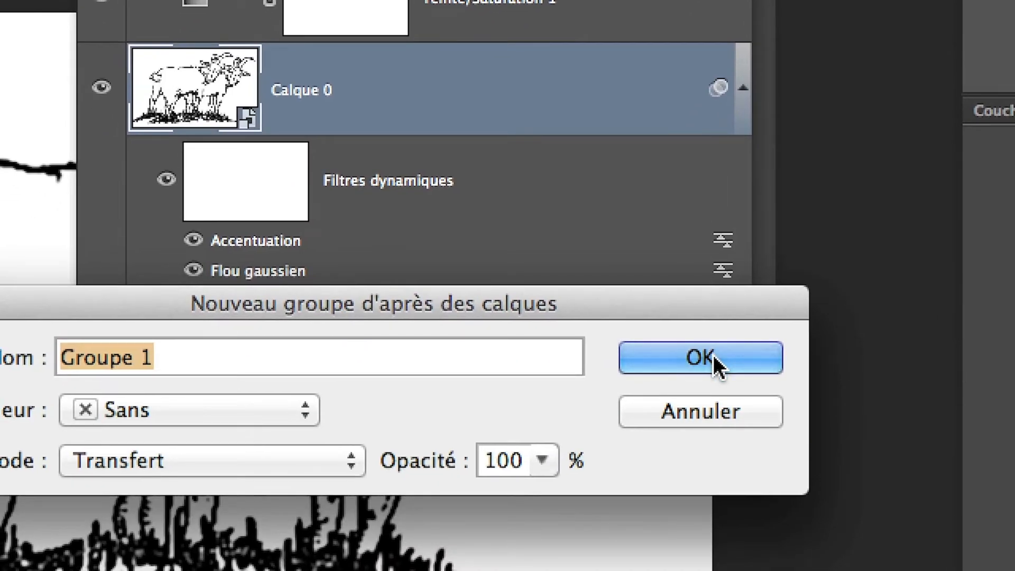
pyautogui.click(711, 357)
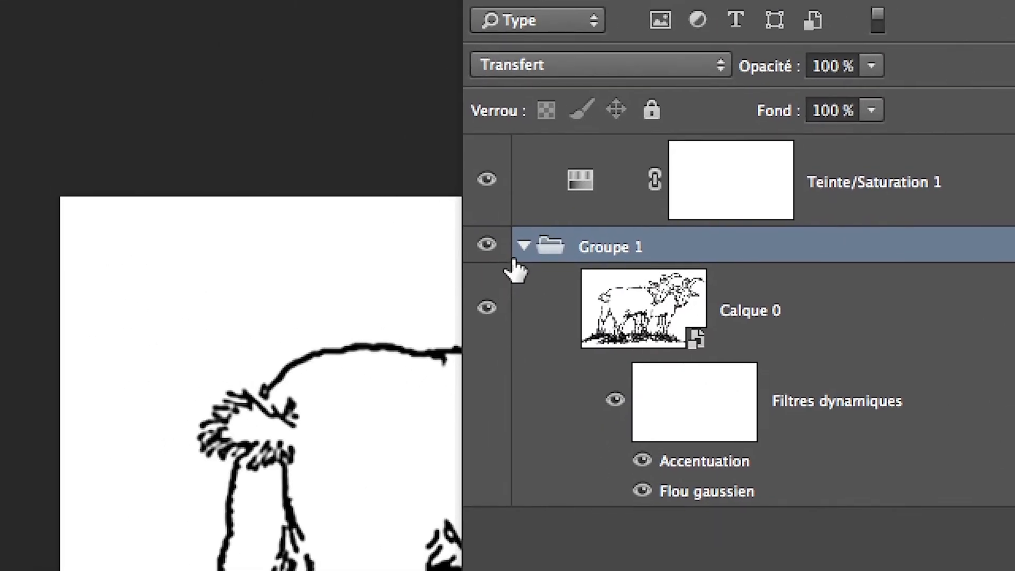
# Collapse and expand Groupe 1 to check which layers it contains
pyautogui.click(518, 253)
pyautogui.click(518, 251)
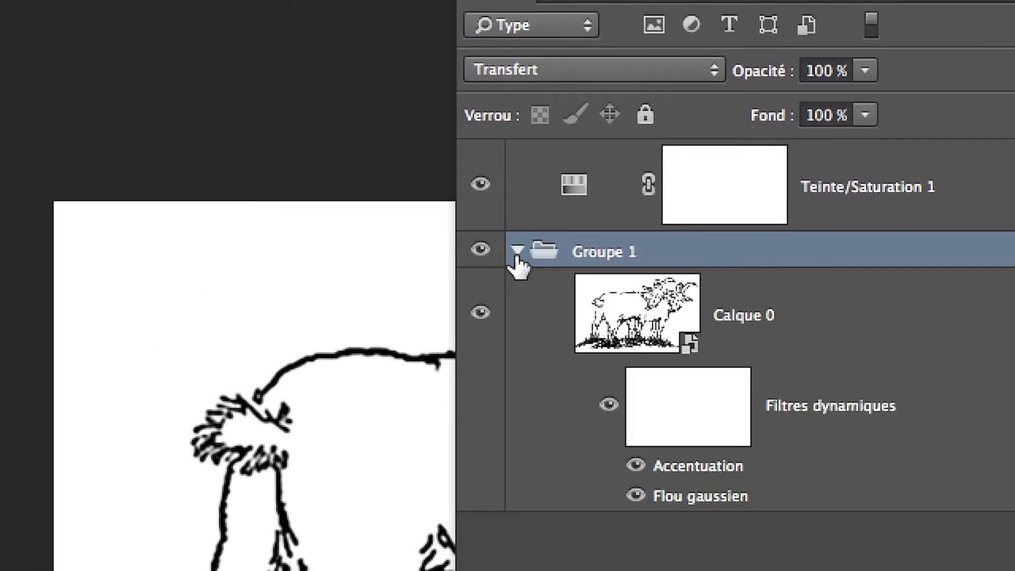
pyautogui.click(517, 253)
pyautogui.click(517, 253)
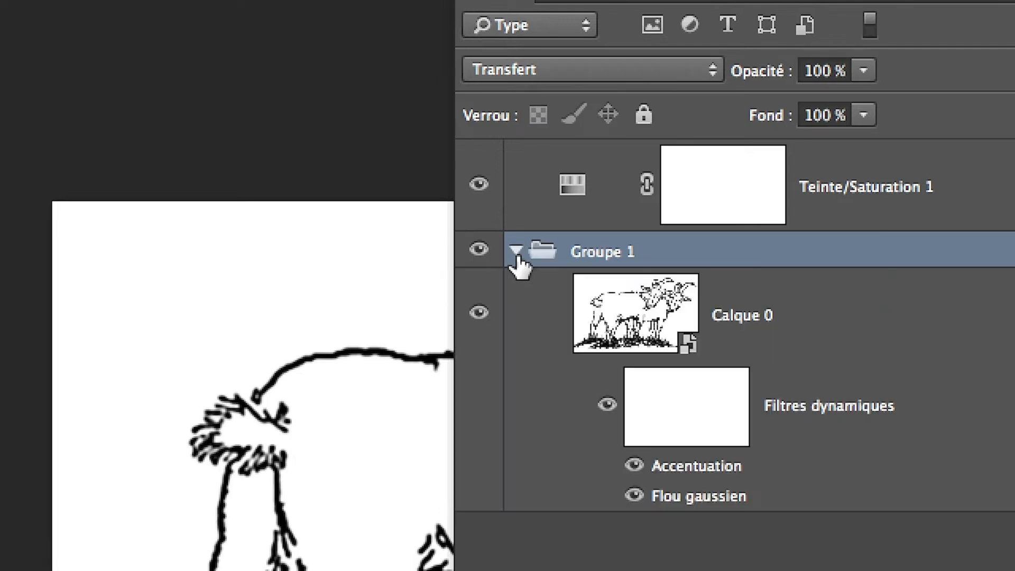
pyautogui.click(648, 333)
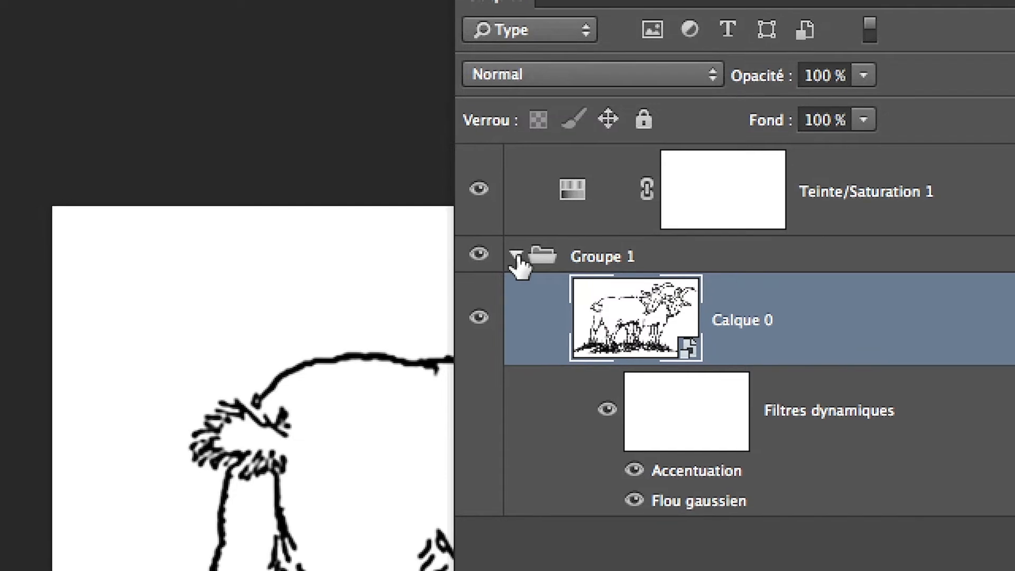
pyautogui.click(517, 256)
pyautogui.click(517, 256)
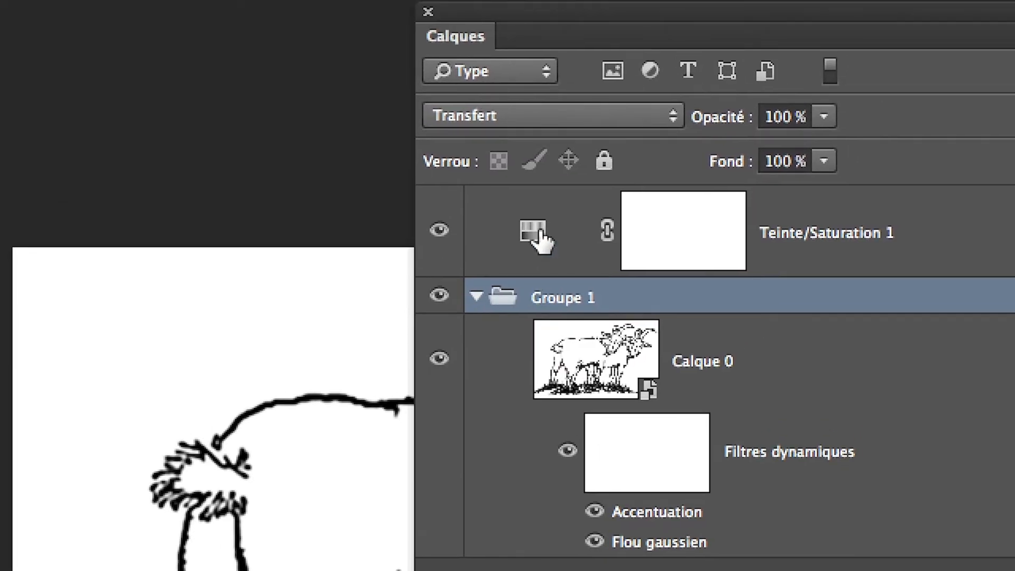
# Move the Teinte/Saturation 1 adjustment layer into Groupe 1, directly above Calque 0
pyautogui.click(573, 189)
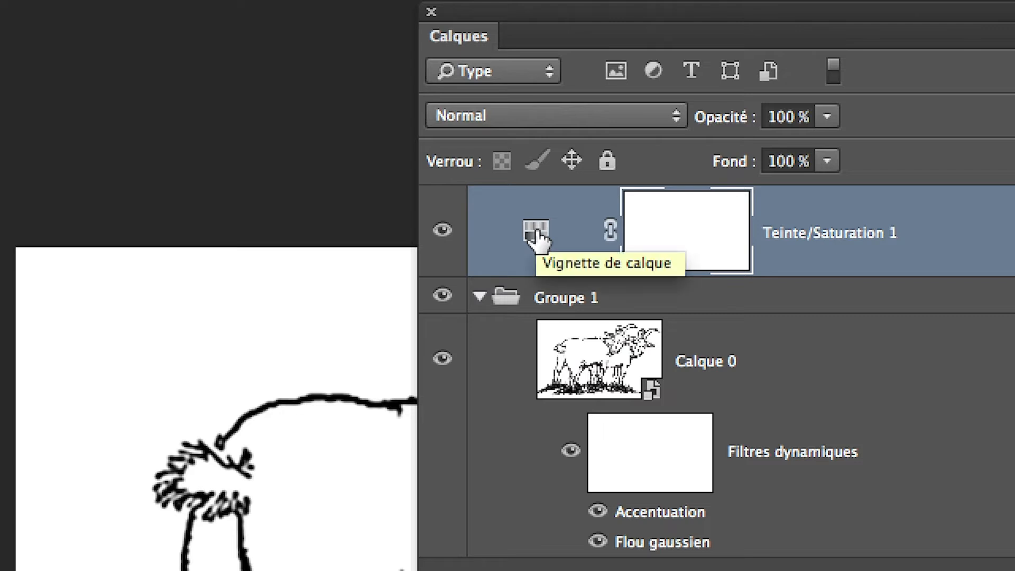
pyautogui.moveTo(537, 241); pyautogui.dragTo(550, 298)
pyautogui.moveTo(542, 261); pyautogui.dragTo(541, 263)
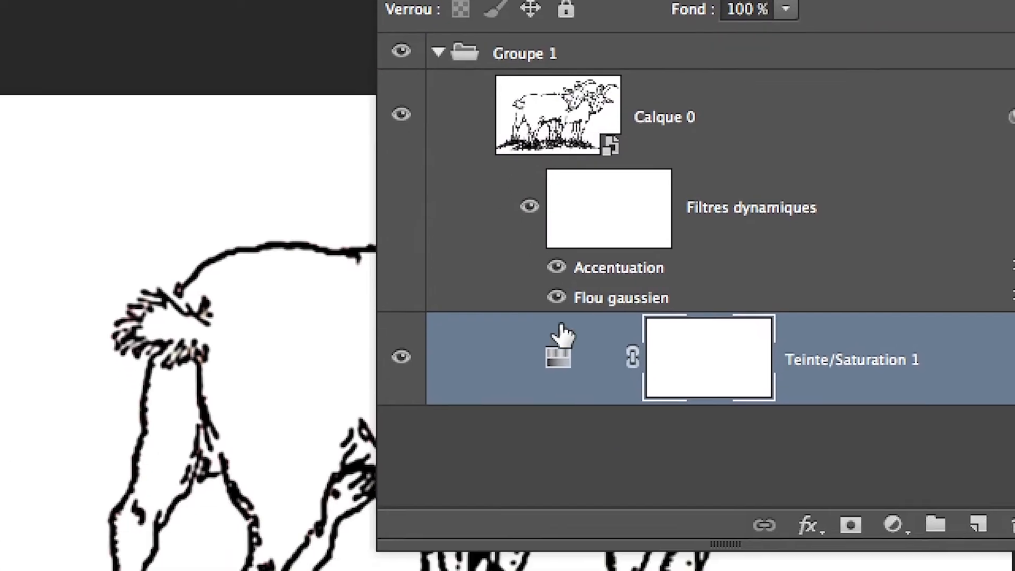
pyautogui.moveTo(561, 346); pyautogui.dragTo(536, 100)
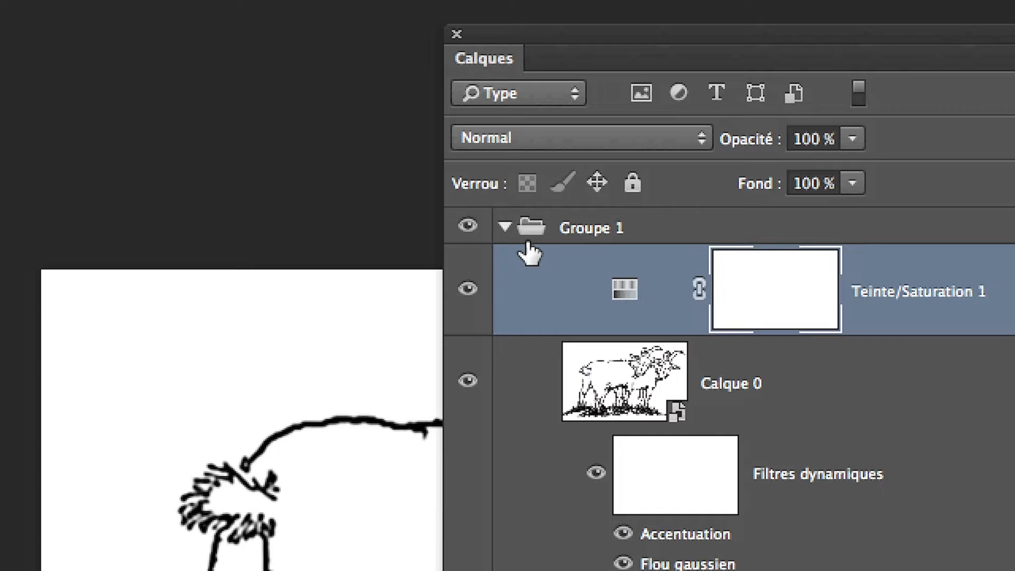
# Expand and collapse Groupe 1 to check its contents, leaving it selected and collapsed
pyautogui.click(505, 228)
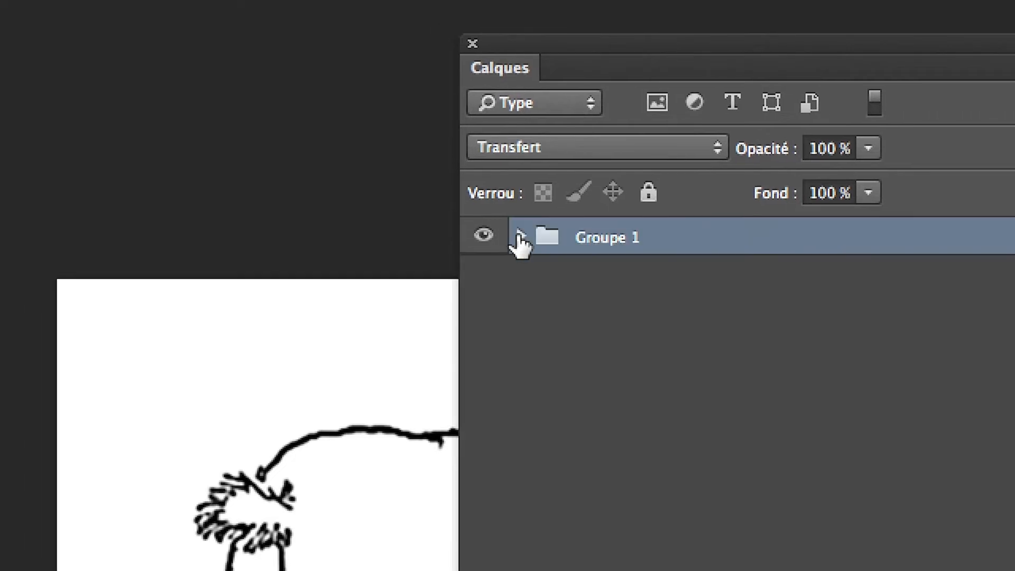
pyautogui.click(505, 227)
pyautogui.click(518, 232)
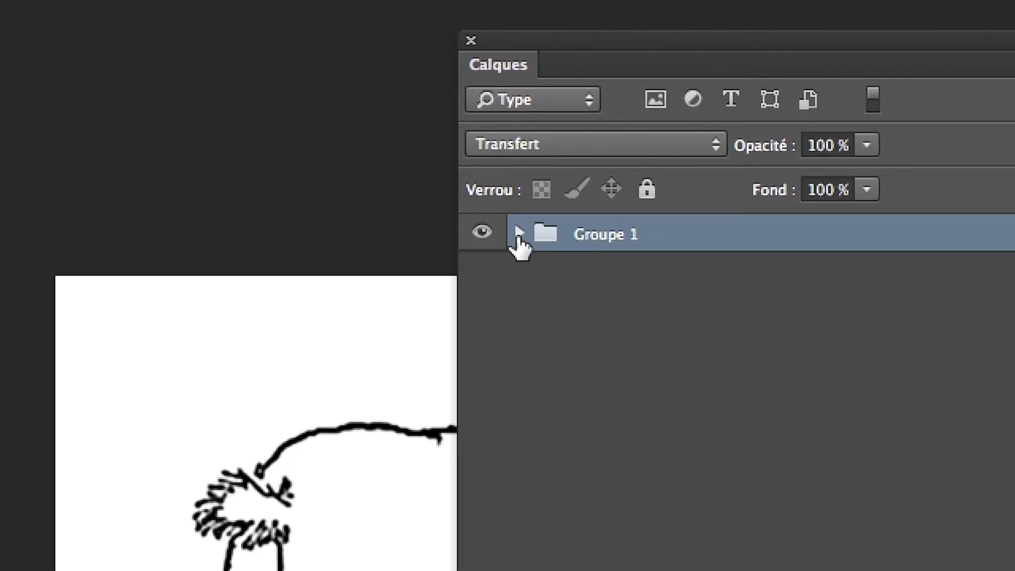
pyautogui.click(518, 232)
pyautogui.click(519, 233)
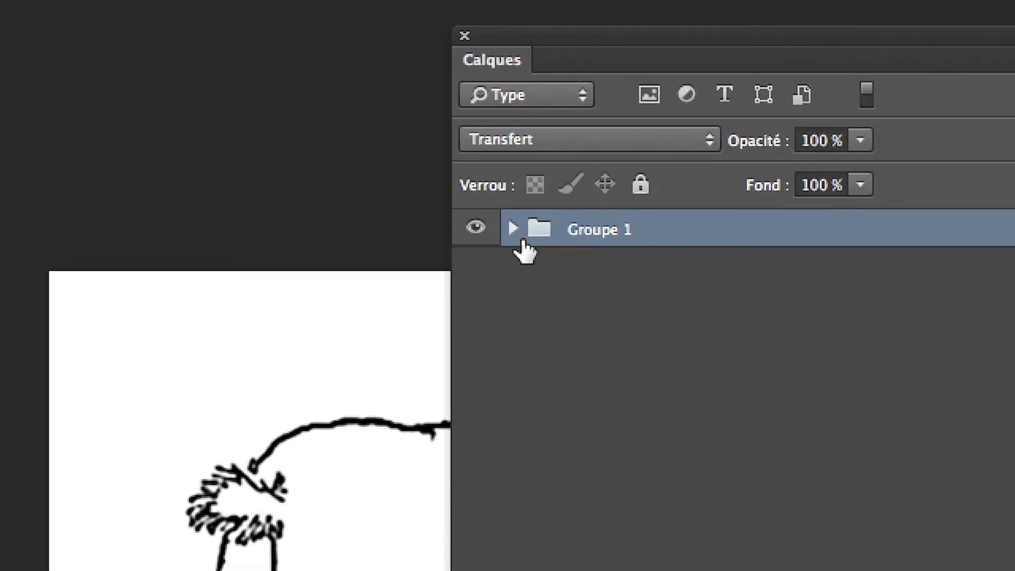
pyautogui.click(507, 233)
pyautogui.click(519, 235)
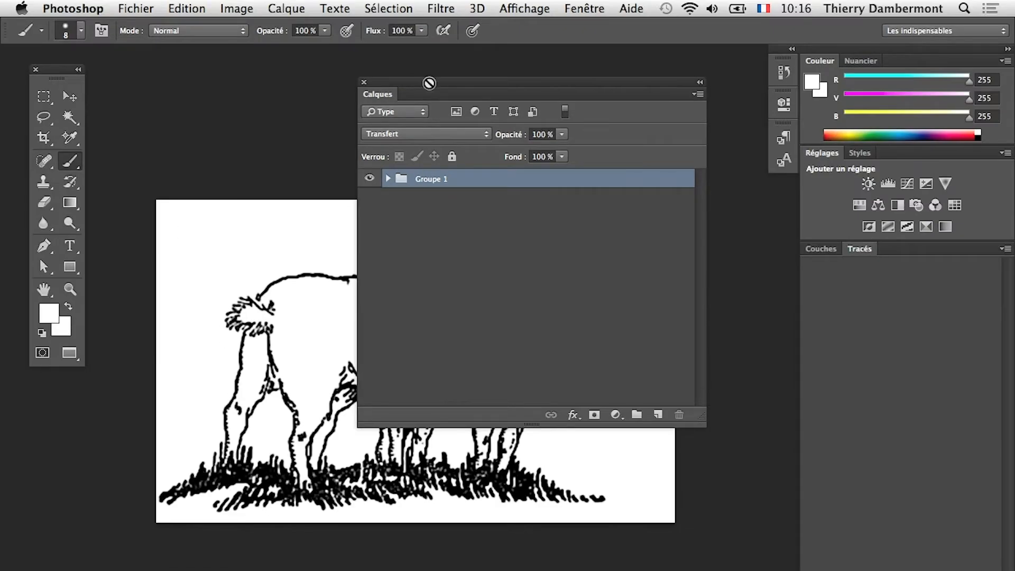
# Move the layer list off the goats and save a copy as Public_Domain_Goat_Drawing-04.psd with maximised compatibility
pyautogui.moveTo(430, 83); pyautogui.dragTo(657, 133)
pyautogui.click(132, 8)
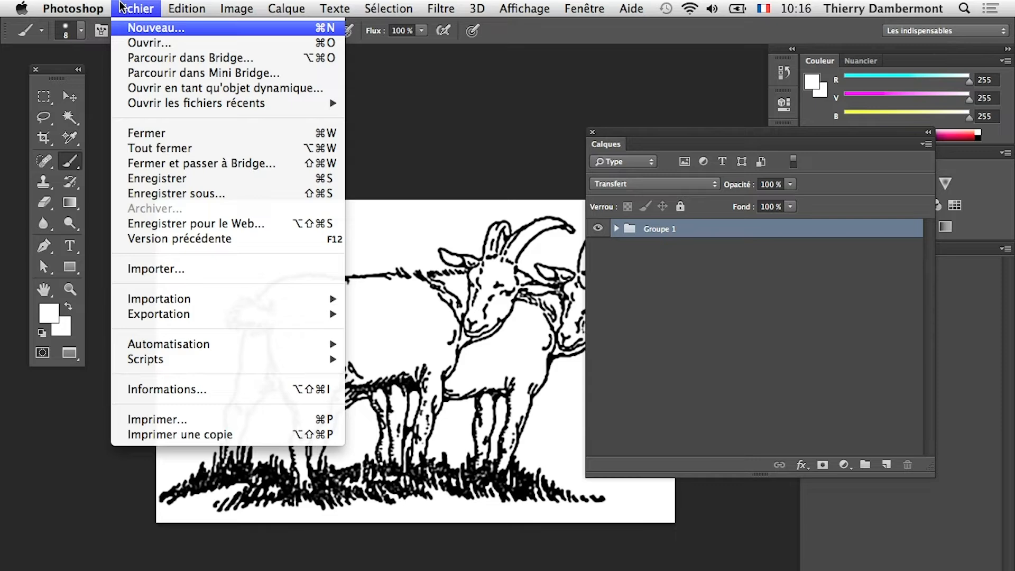
pyautogui.click(193, 194)
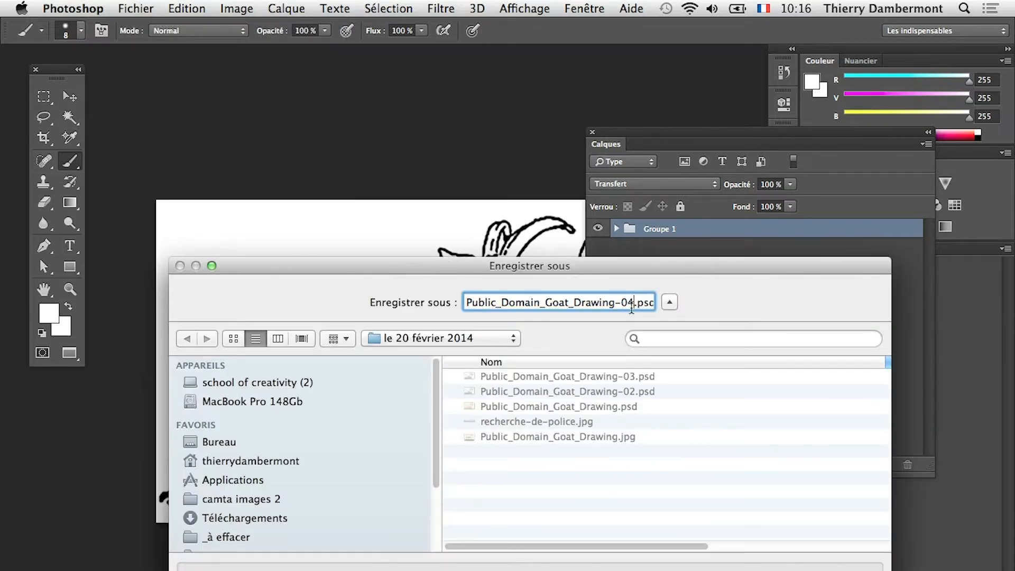
pyautogui.press('Return')
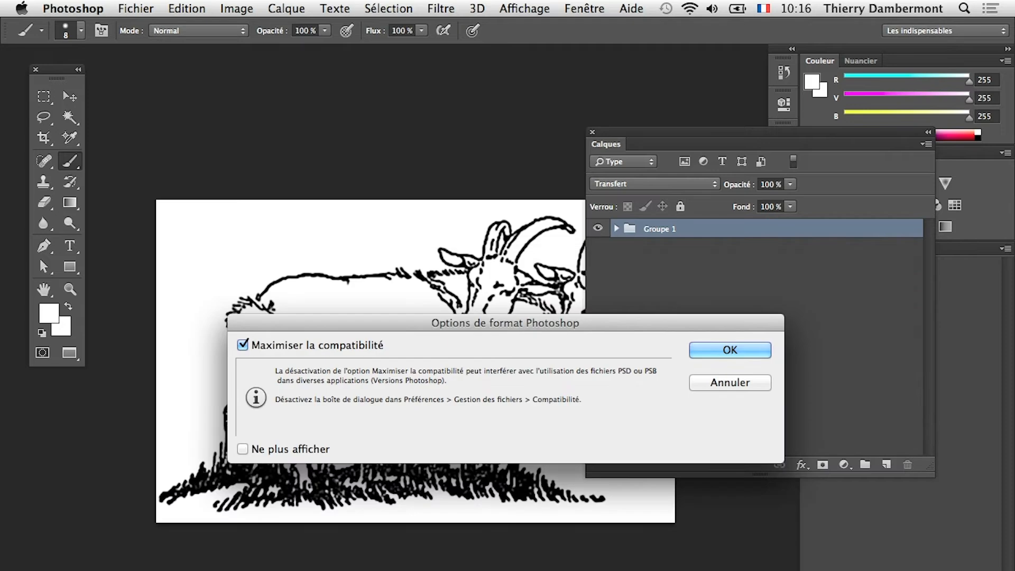
pyautogui.click(756, 351)
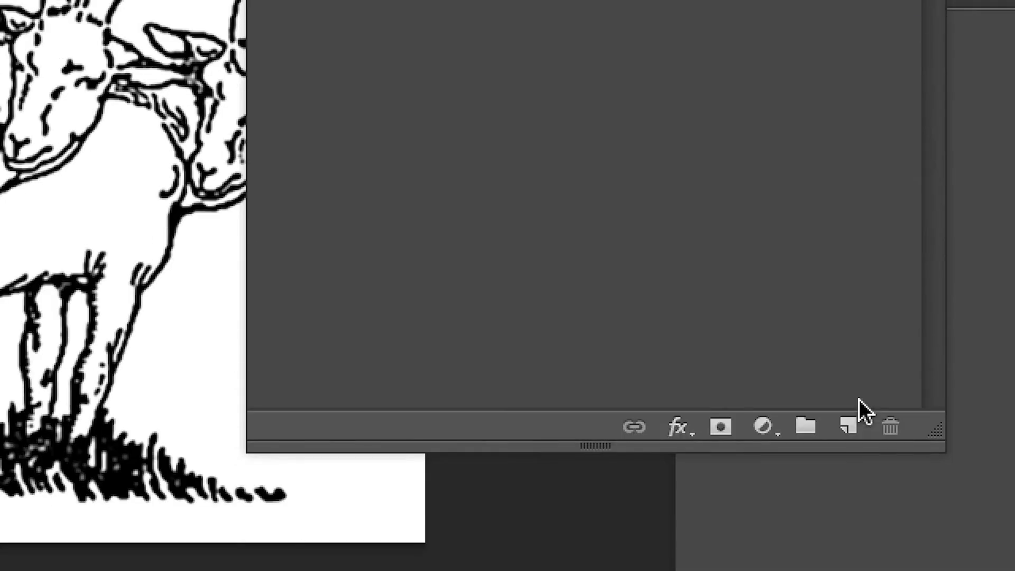
# Add a new empty layer and place it directly below Groupe 1
pyautogui.click(849, 427)
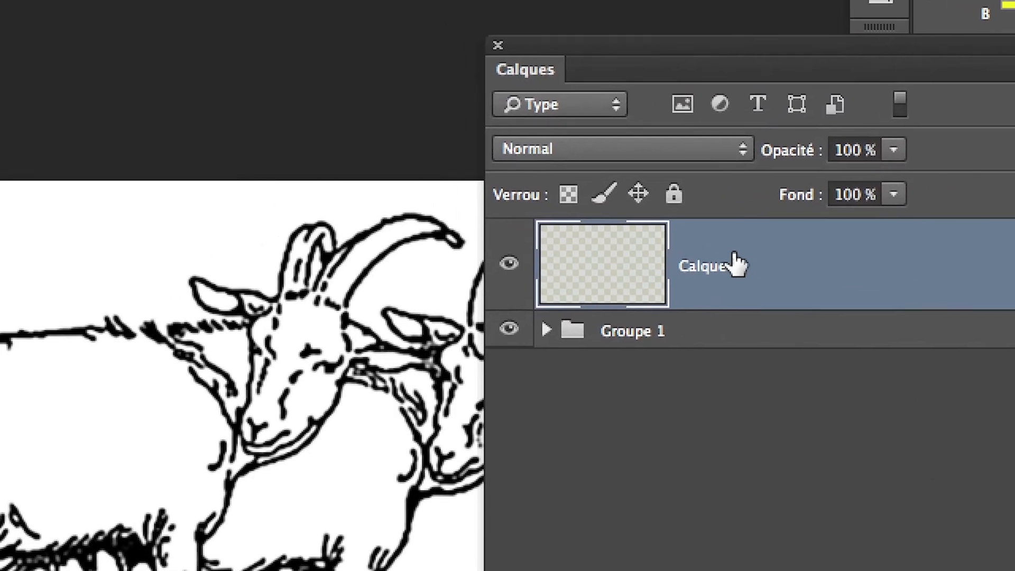
pyautogui.moveTo(817, 271); pyautogui.dragTo(768, 287)
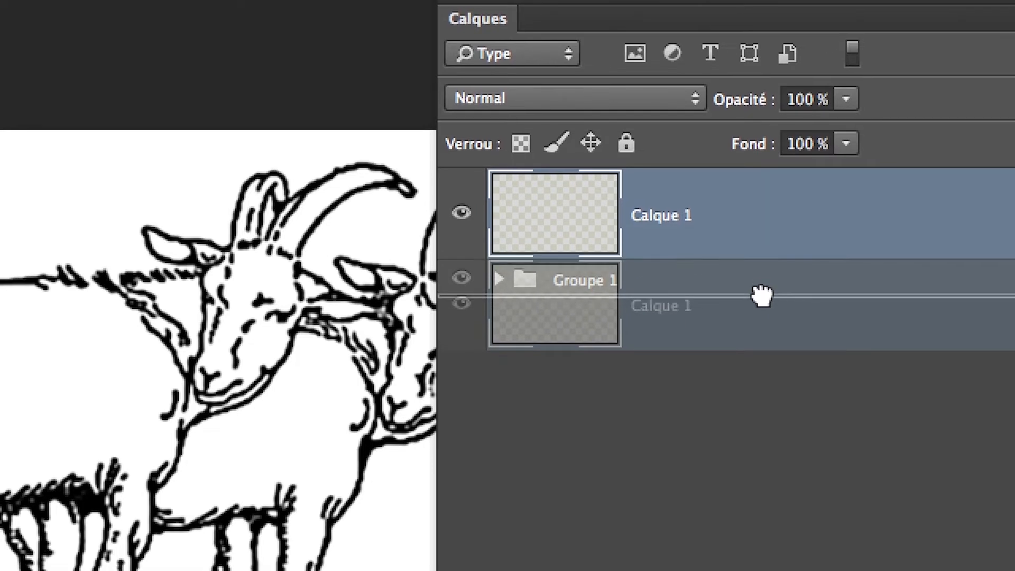
pyautogui.moveTo(762, 296); pyautogui.dragTo(762, 296)
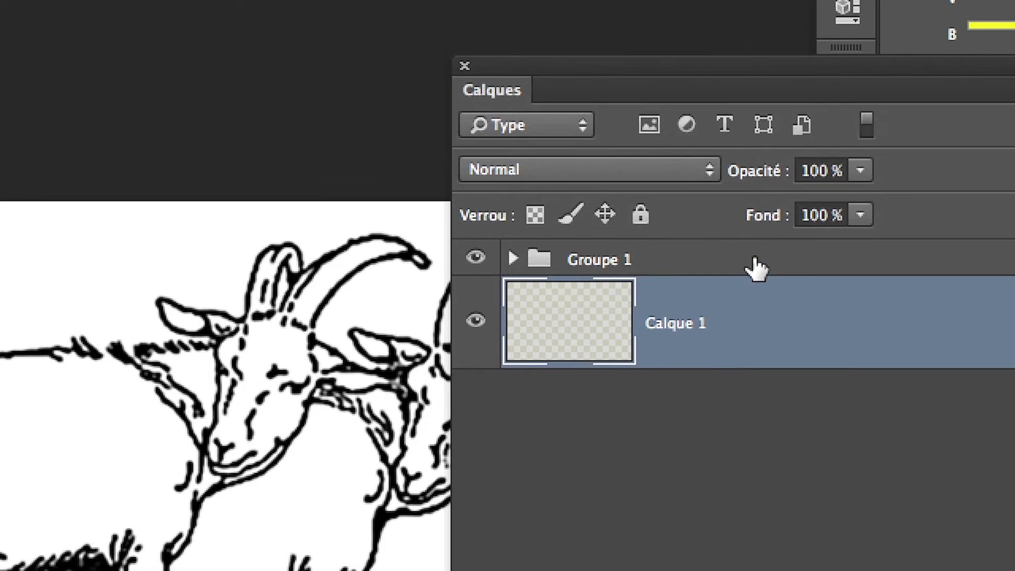
# Try to lock Groupe 1 completely and move Calque 1 into it, and undo the changes
pyautogui.click(736, 200)
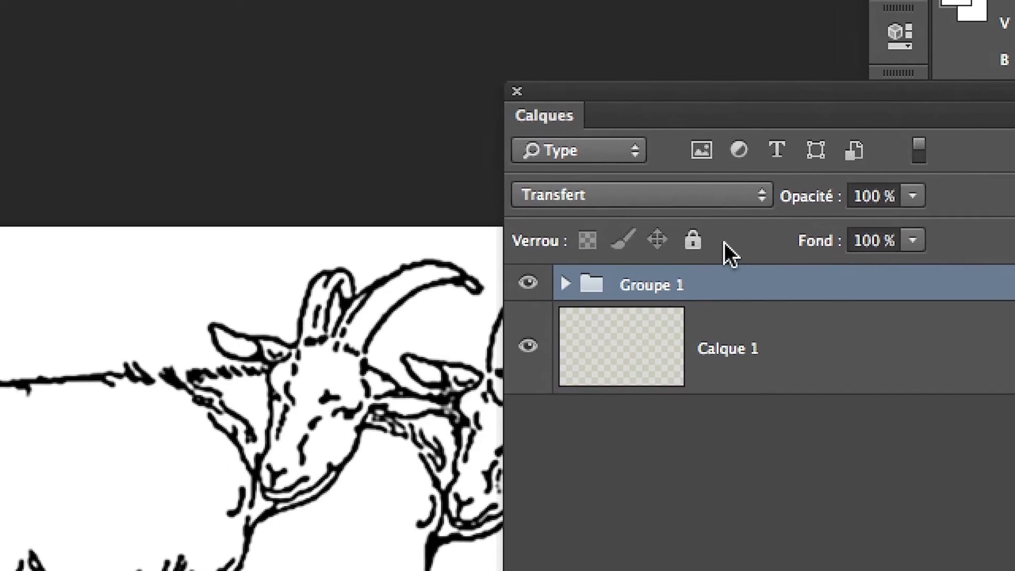
pyautogui.click(632, 153)
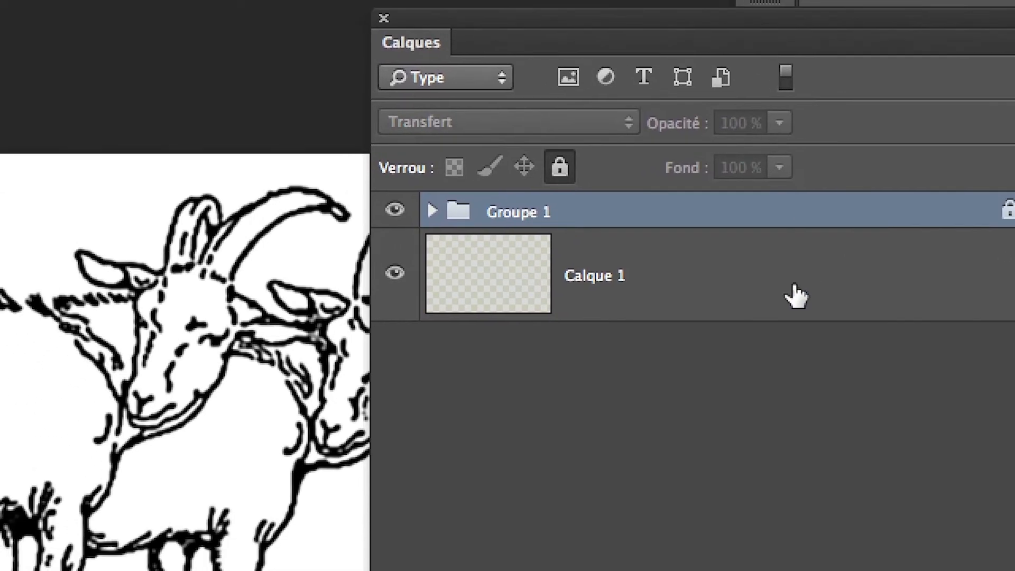
pyautogui.moveTo(796, 296); pyautogui.dragTo(778, 218)
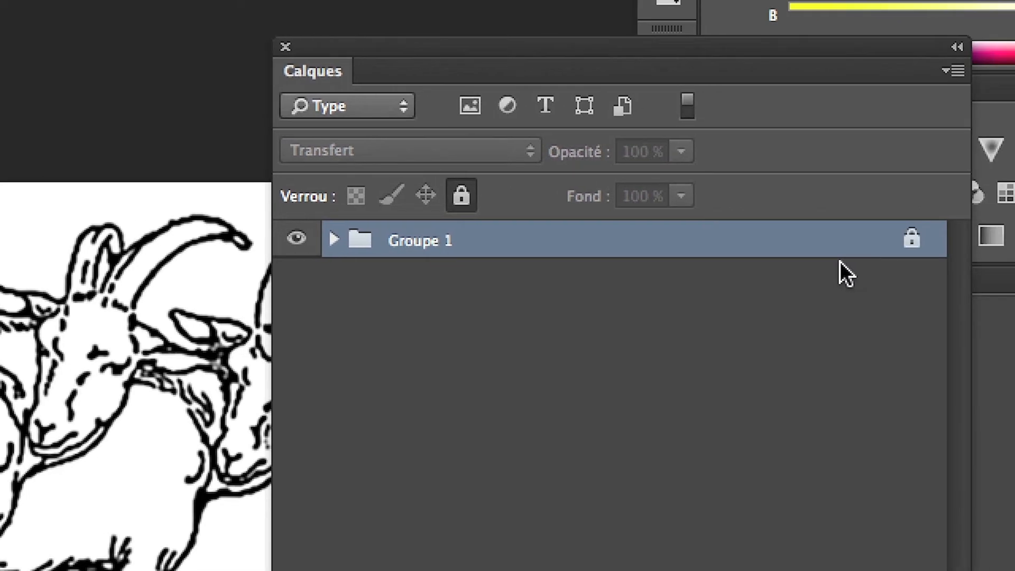
pyautogui.press('super+z')
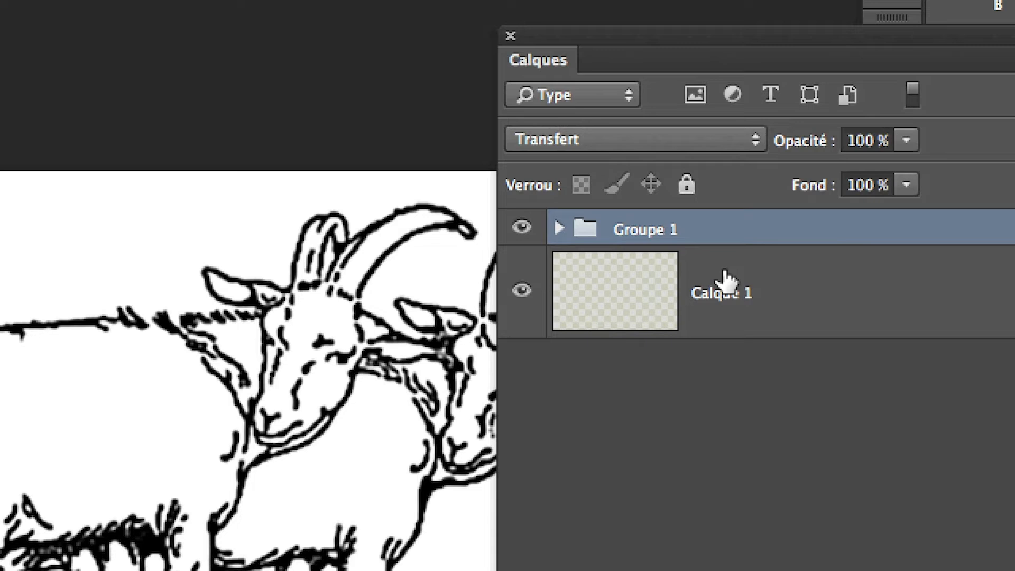
# Make Calque 1 the active layer and set the brush size to 51 for painting on the goat's back
pyautogui.click(788, 344)
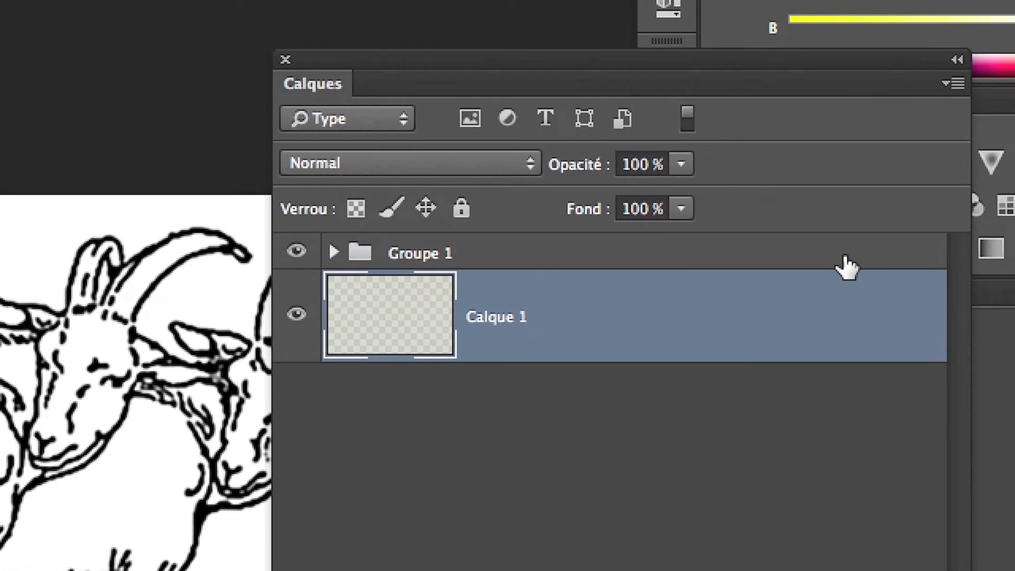
pyautogui.click(1001, 231)
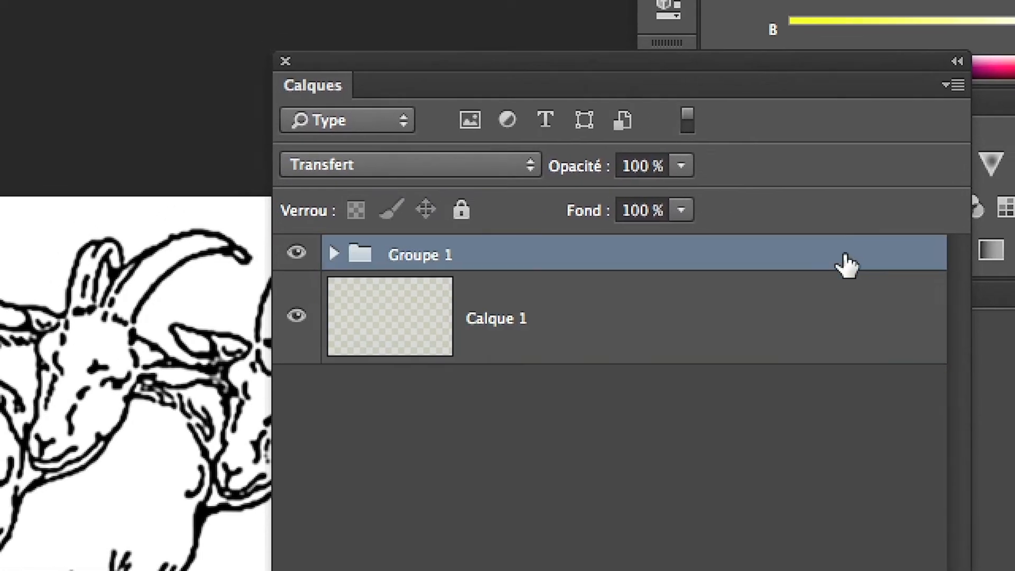
pyautogui.click(735, 326)
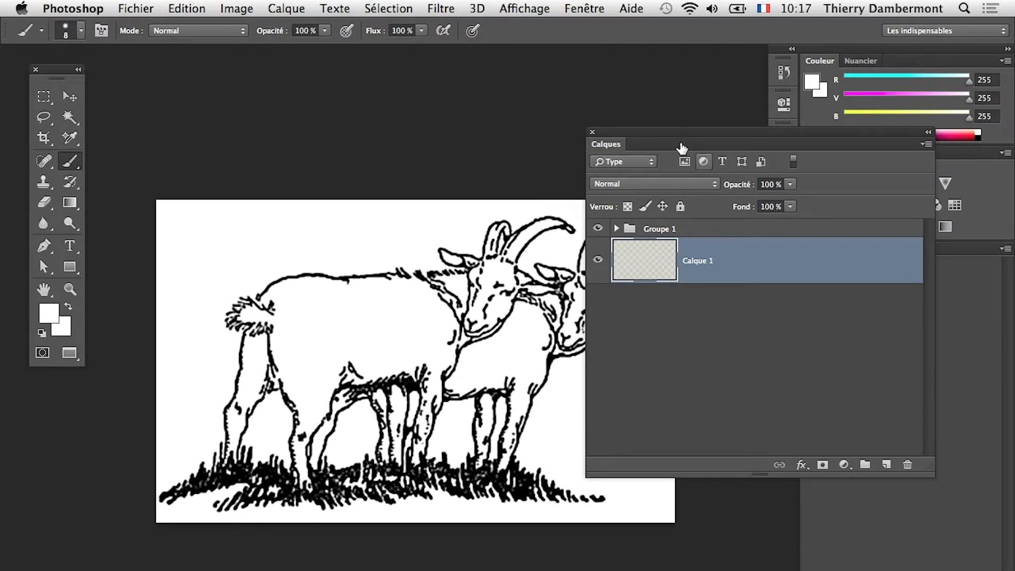
pyautogui.moveTo(658, 136); pyautogui.dragTo(748, 200)
pyautogui.scroll(2, 263, 309)
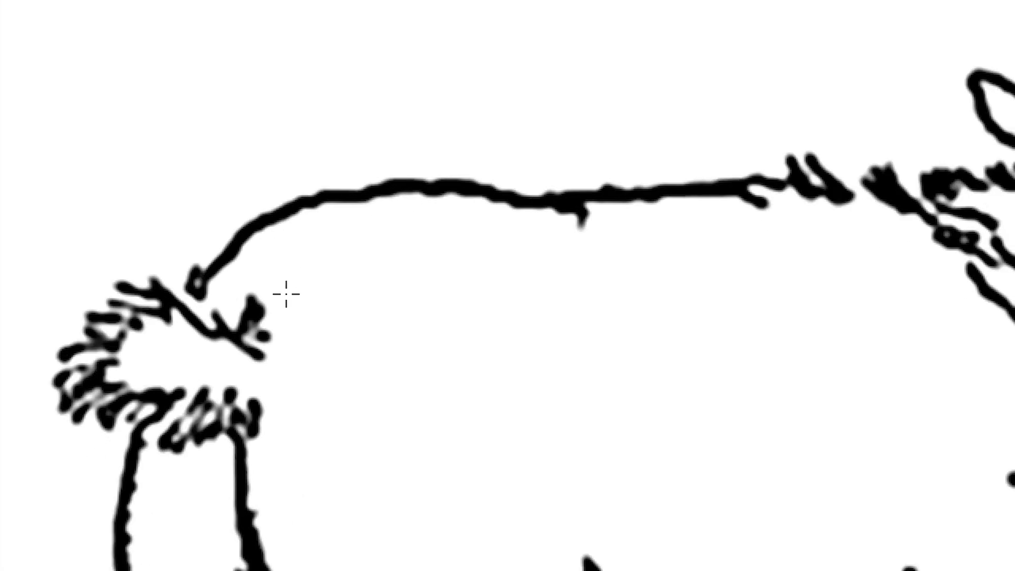
pyautogui.moveTo(596, 482)
pyautogui.mouseDown()
pyautogui.moveTo(719, 498)
pyautogui.moveTo(663, 232)
pyautogui.mouseUp()
pyautogui.moveTo(316, 216)
pyautogui.mouseDown()
pyautogui.moveTo(288, 373)
pyautogui.moveTo(209, 387)
pyautogui.moveTo(241, 396)
pyautogui.moveTo(246, 385)
pyautogui.mouseUp()
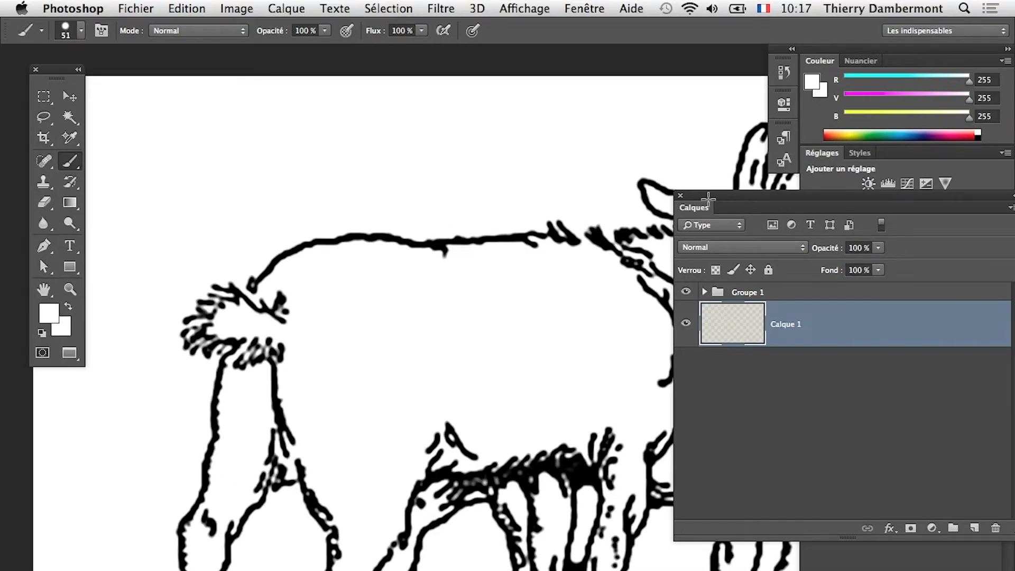
# Clear the view of the goats by moving the layer list and tool palette and collapsing the colour and adjustment panels to icons
pyautogui.moveTo(709, 198); pyautogui.dragTo(468, 489)
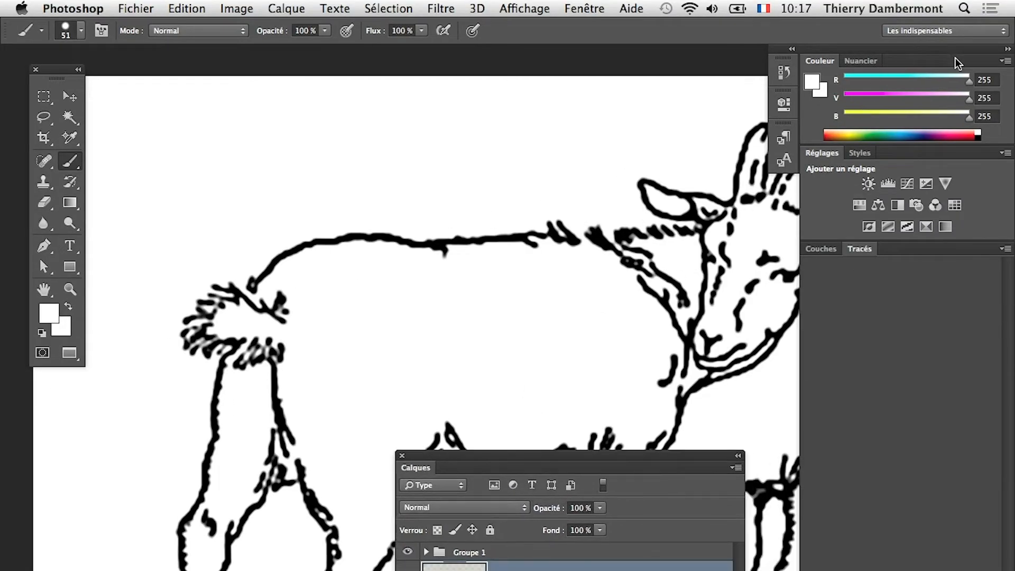
pyautogui.click(1004, 50)
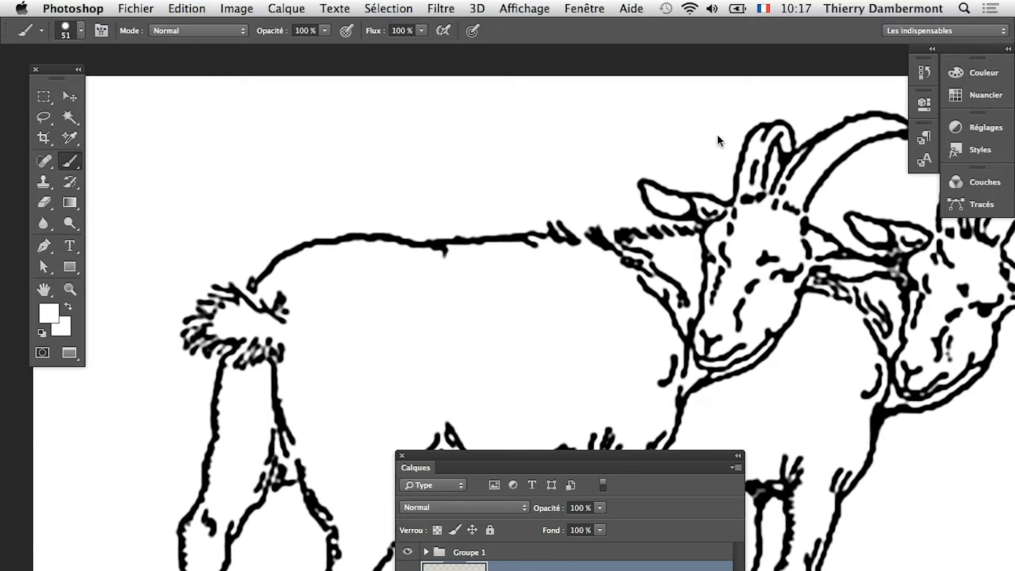
pyautogui.moveTo(53, 69); pyautogui.dragTo(75, 62)
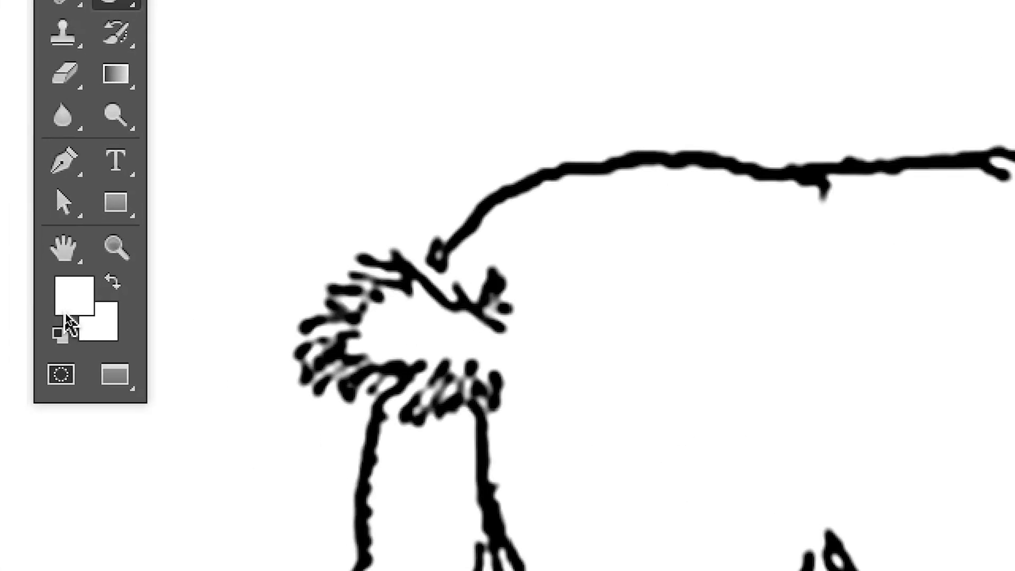
# Set the foreground colour to bright red (0°, 100%, 98%) and paint a thick stroke along the goat's back on Calque 1
pyautogui.click(68, 311)
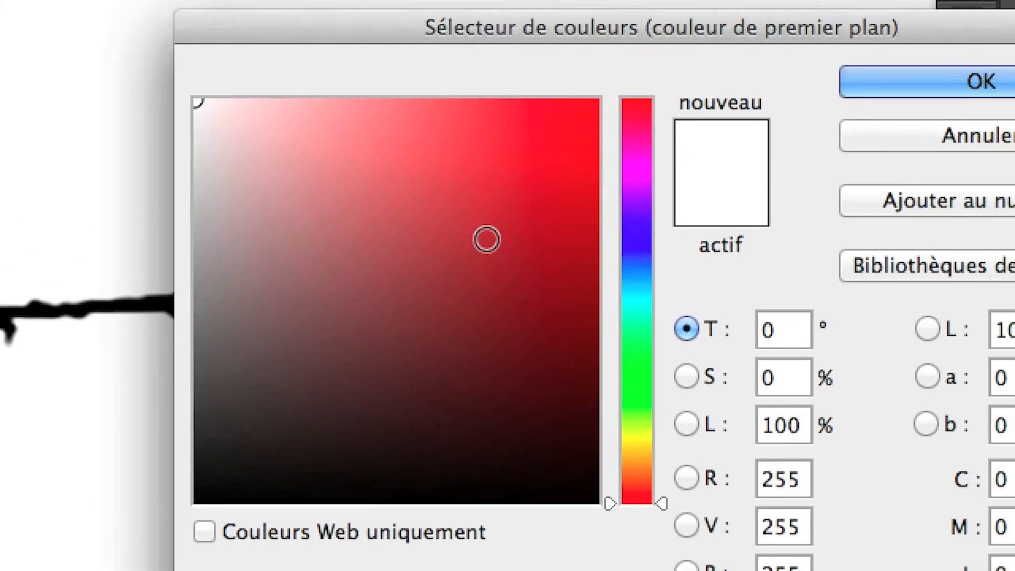
pyautogui.moveTo(486, 239)
pyautogui.mouseDown()
pyautogui.moveTo(599, 100)
pyautogui.moveTo(736, 91)
pyautogui.mouseUp()
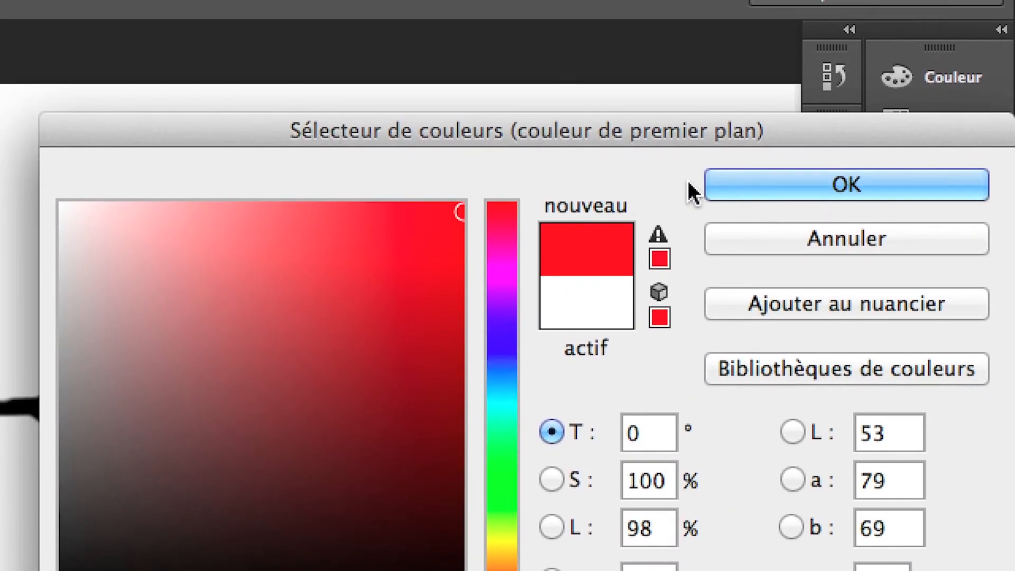
pyautogui.click(722, 179)
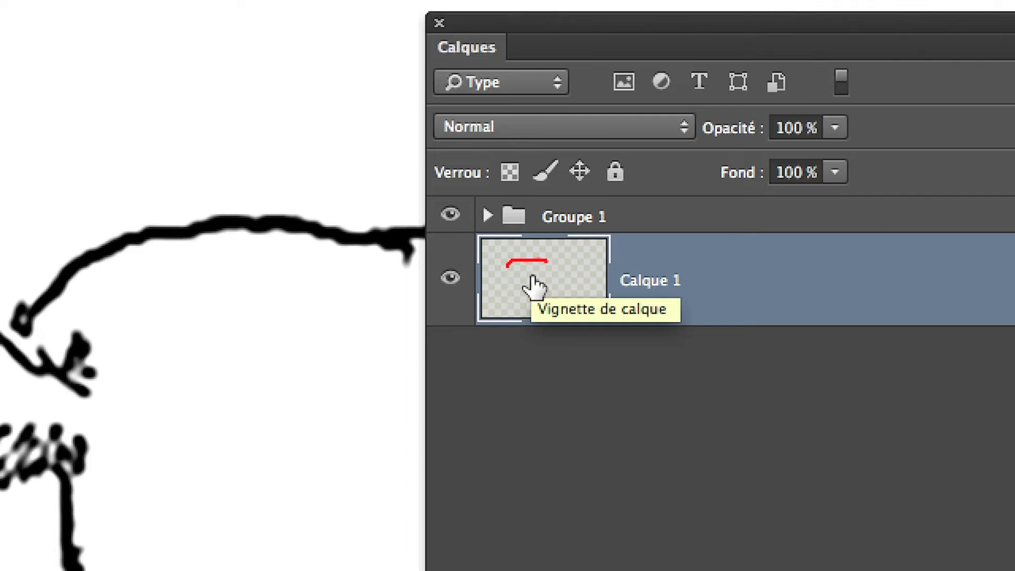
# Check Groupe 1's contents, and hide and show the group to reveal the red stroke beneath the drawing
pyautogui.click(549, 229)
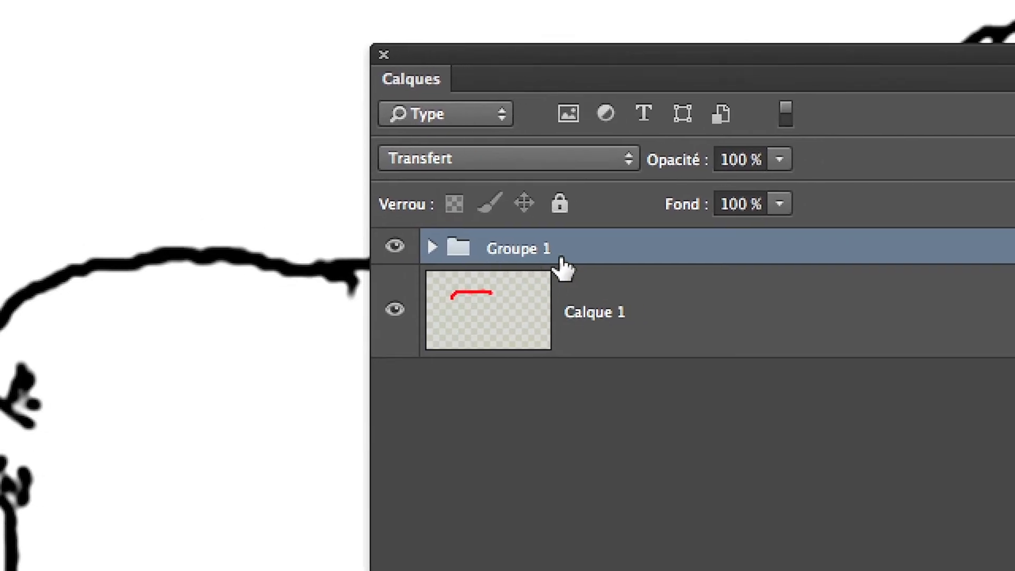
pyautogui.click(476, 243)
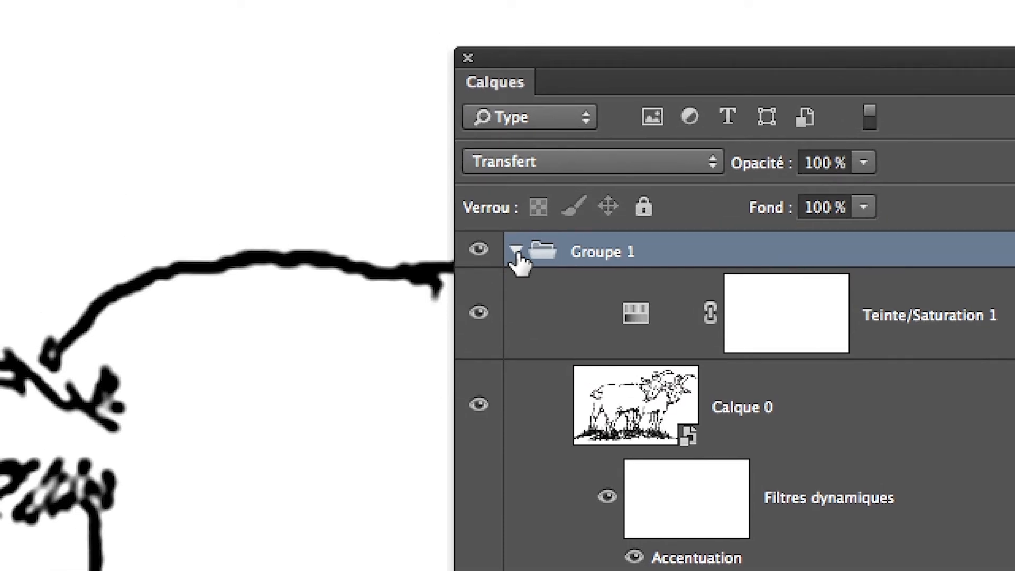
pyautogui.click(516, 250)
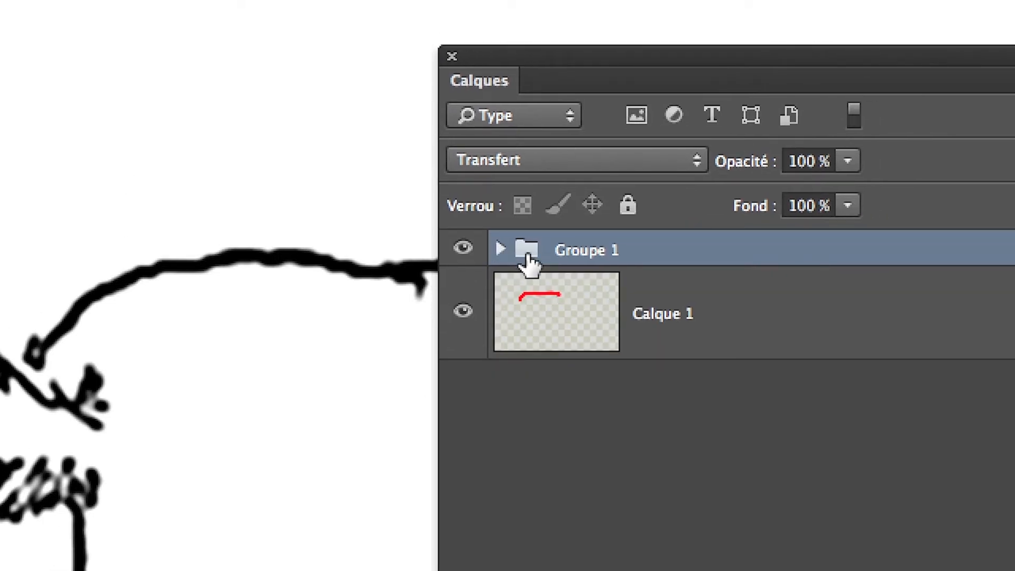
pyautogui.click(469, 249)
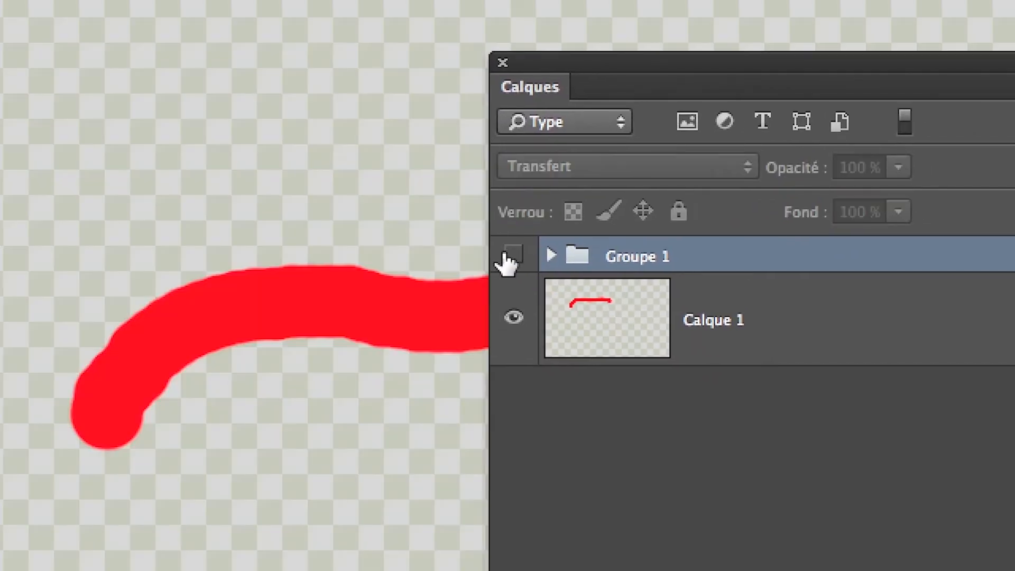
pyautogui.click(512, 258)
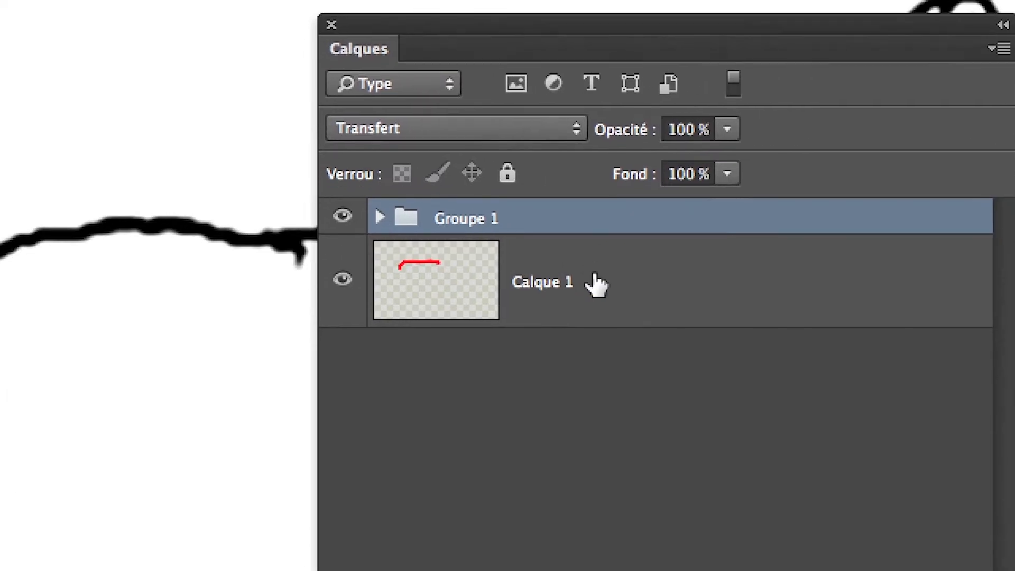
# Move Calque 1 above Groupe 1 to compare the stroke, return it below the group and select Groupe 1
pyautogui.moveTo(597, 284); pyautogui.dragTo(586, 241)
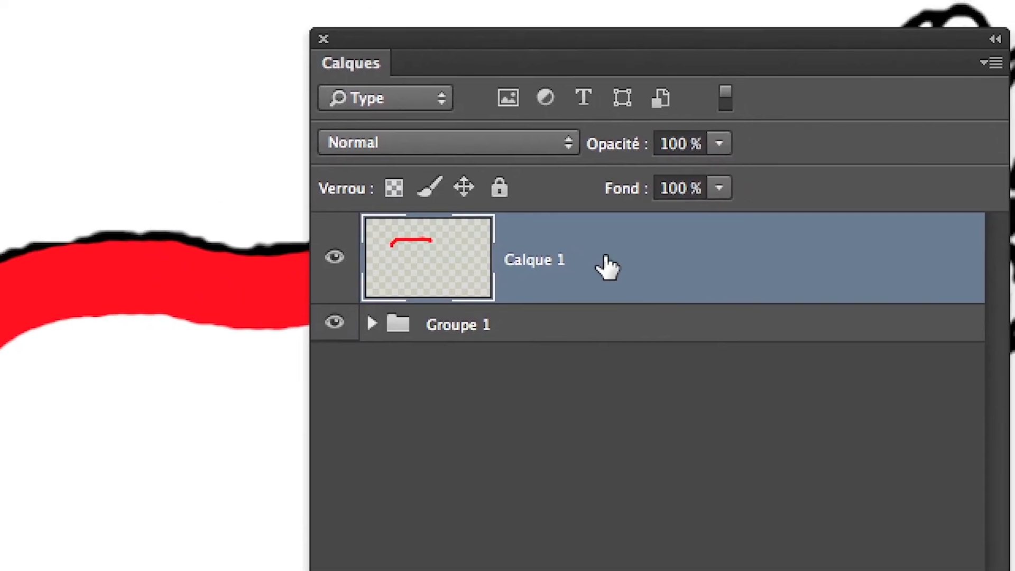
pyautogui.moveTo(900, 217); pyautogui.dragTo(905, 293)
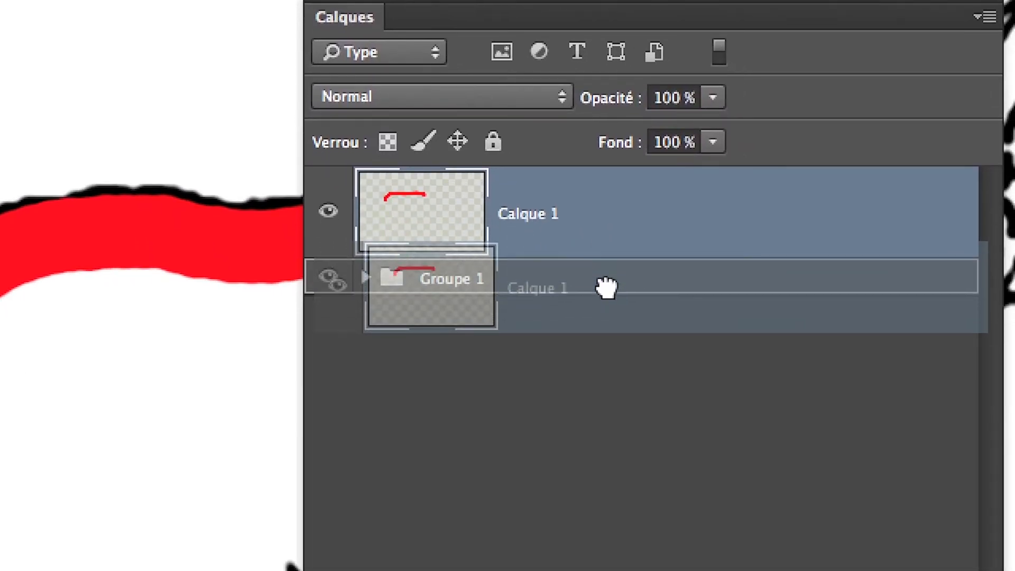
pyautogui.moveTo(606, 287); pyautogui.dragTo(604, 294)
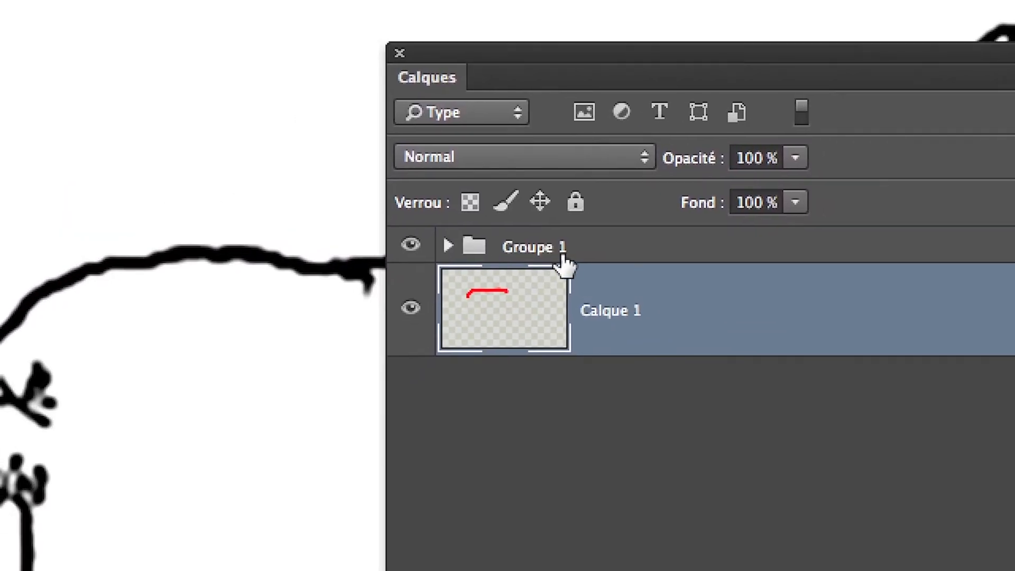
pyautogui.click(562, 261)
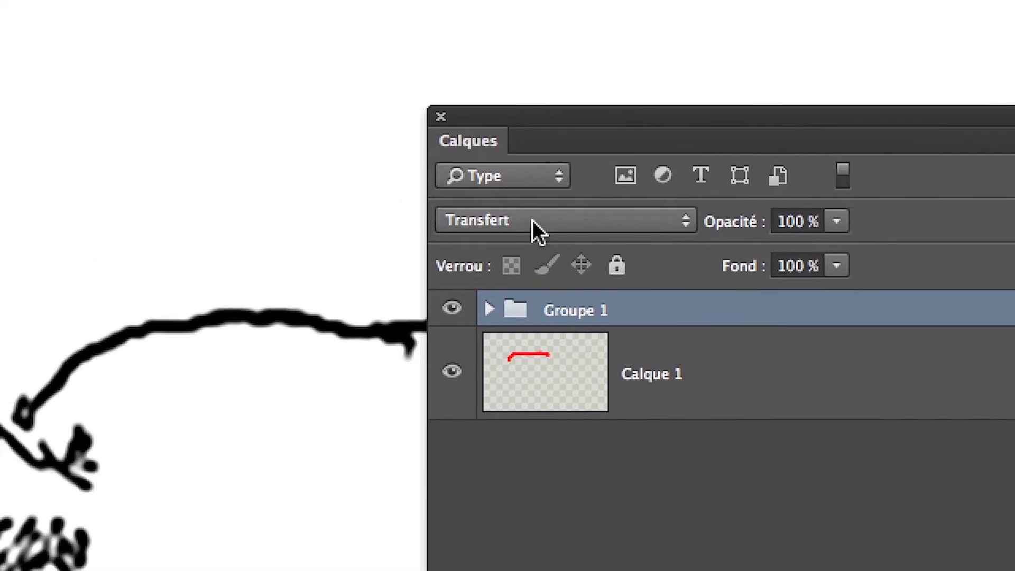
# Compare the Obscurcir and Transfert blend modes on Groupe 1 and keep Obscurcir
pyautogui.click(458, 166)
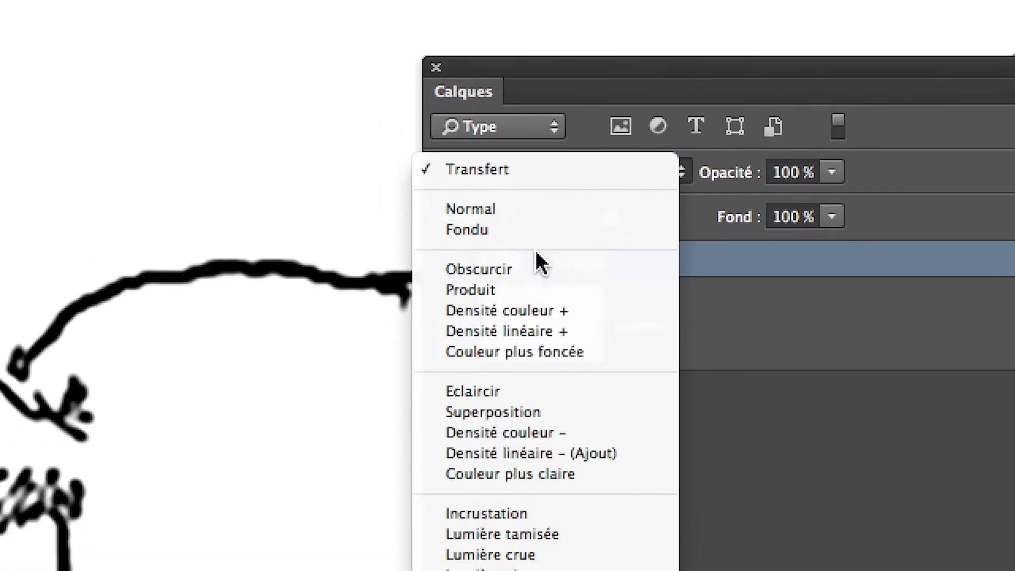
pyautogui.click(545, 309)
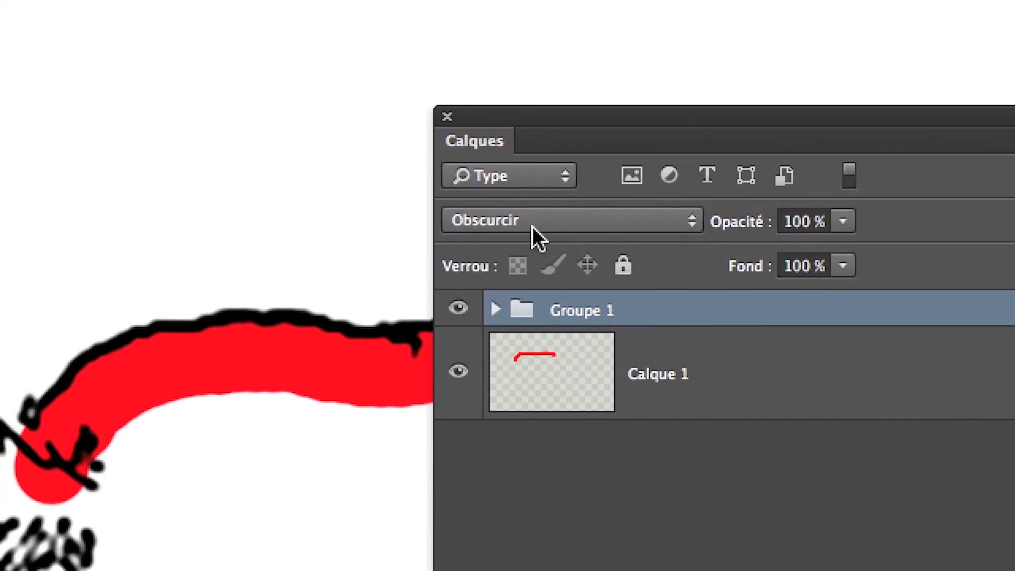
pyautogui.click(460, 171)
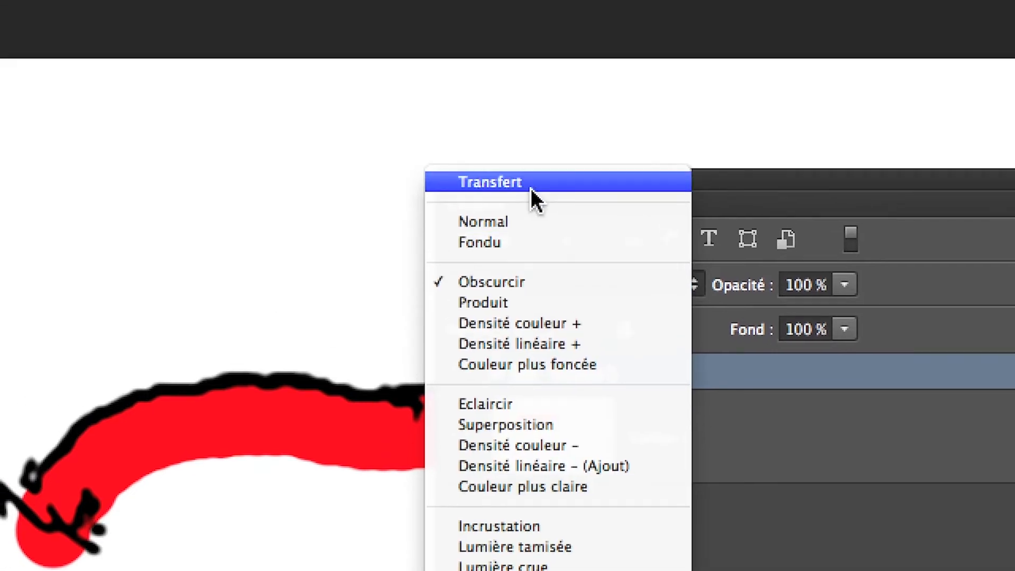
pyautogui.click(530, 130)
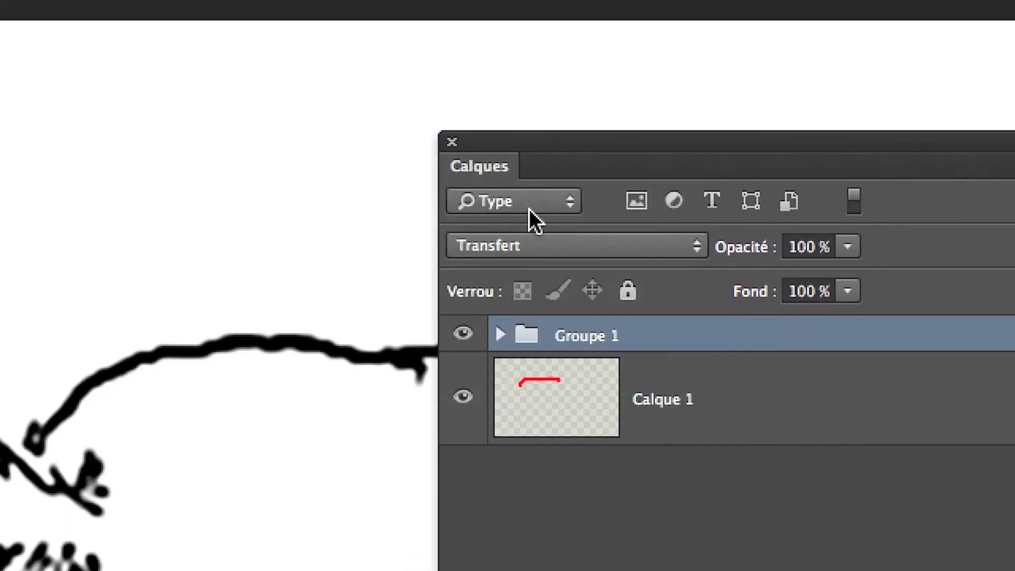
pyautogui.click(530, 230)
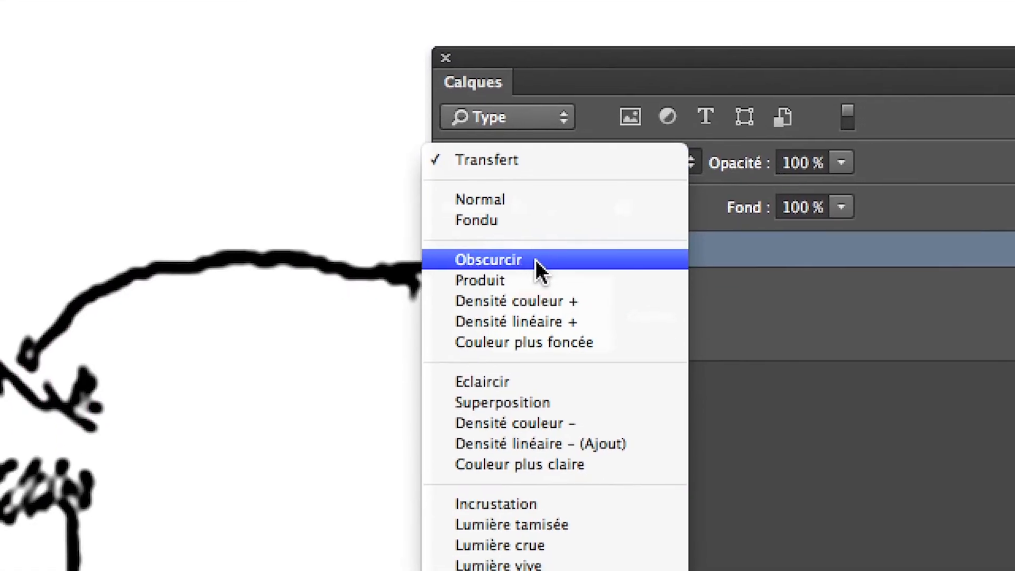
pyautogui.click(537, 317)
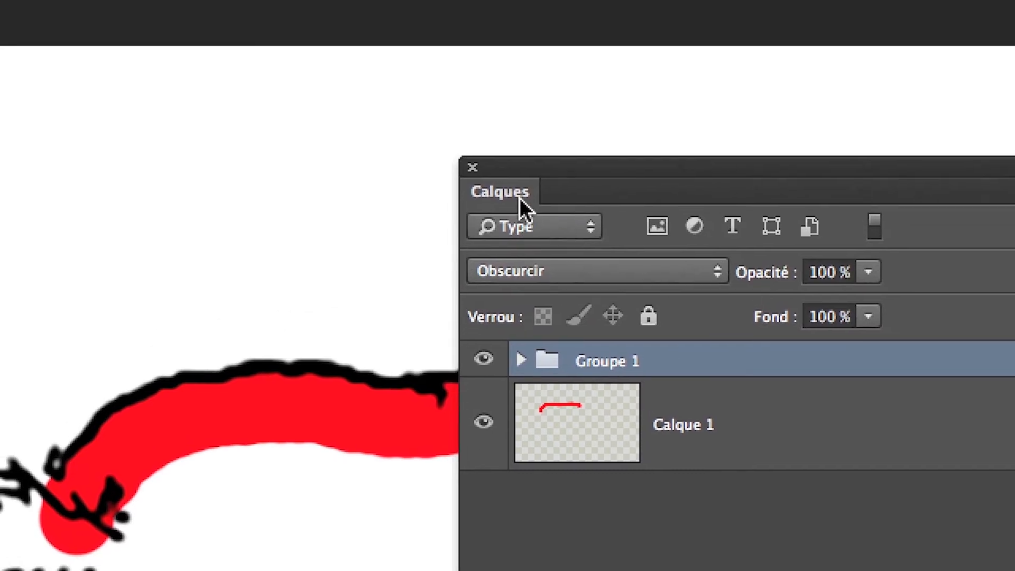
# Examine how the red stroke sits beneath the black outline along the goat's back, both close up and across the whole drawing
pyautogui.moveTo(510, 166); pyautogui.dragTo(664, 166)
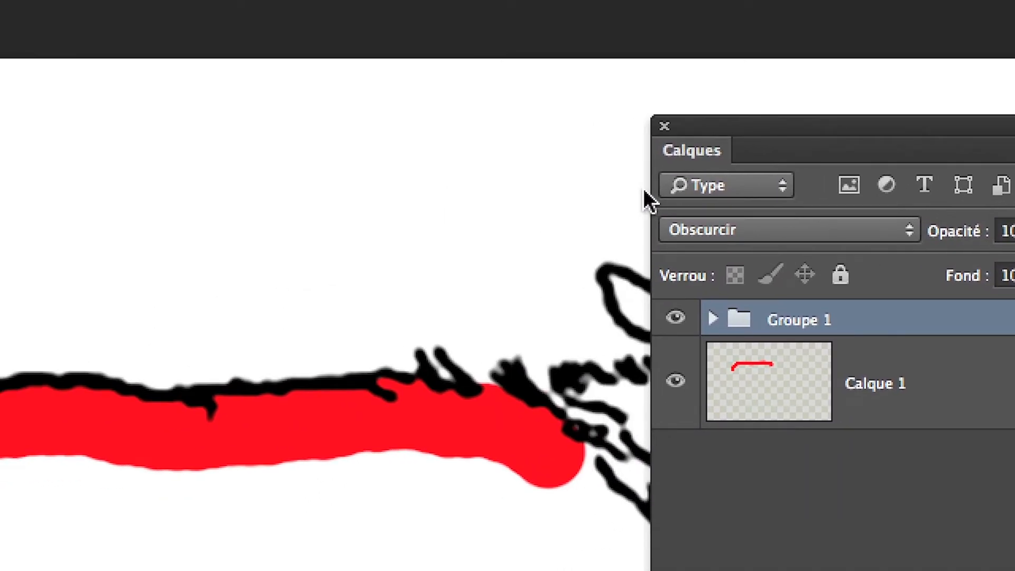
pyautogui.scroll(-5, 616, 227)
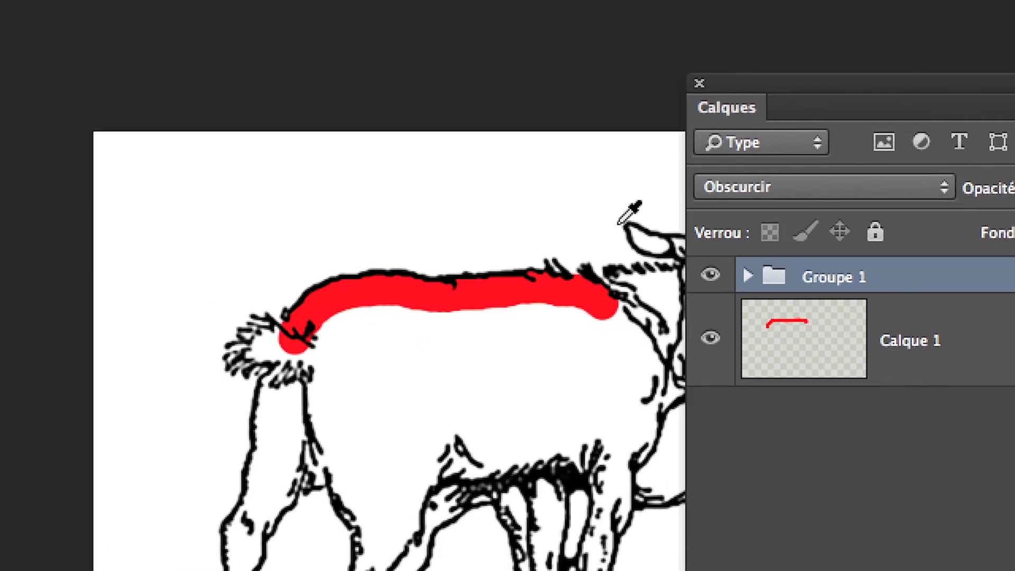
pyautogui.scroll(-2, 618, 225)
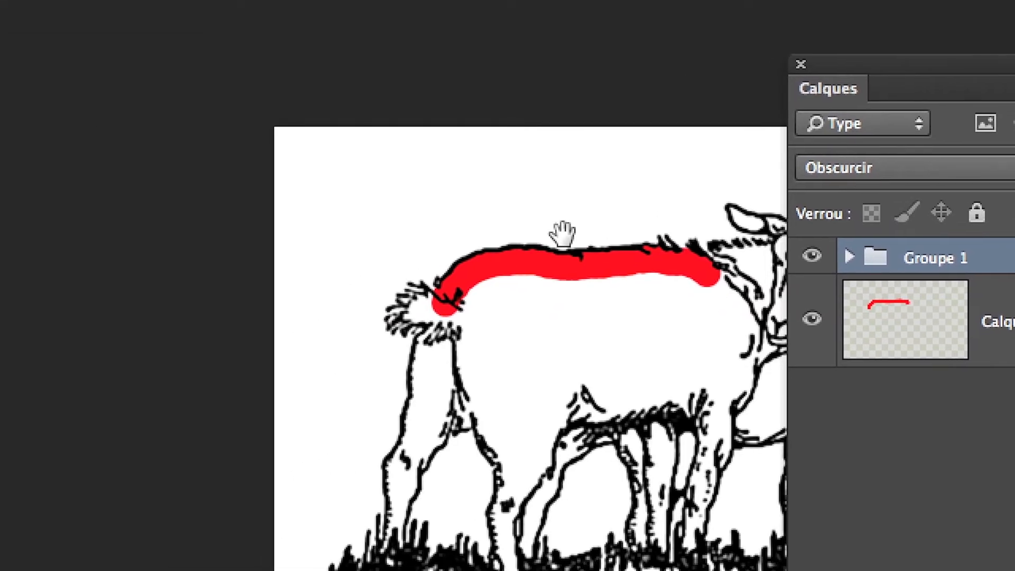
pyautogui.moveTo(563, 234); pyautogui.dragTo(412, 235)
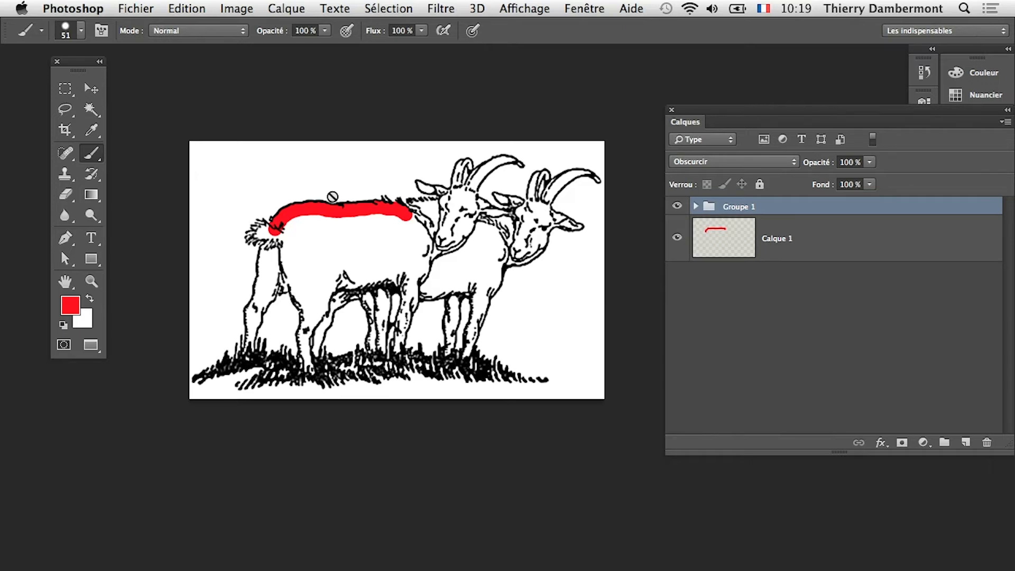
pyautogui.keyDown('alt'); pyautogui.scroll(10, 332, 197); pyautogui.keyUp('alt')
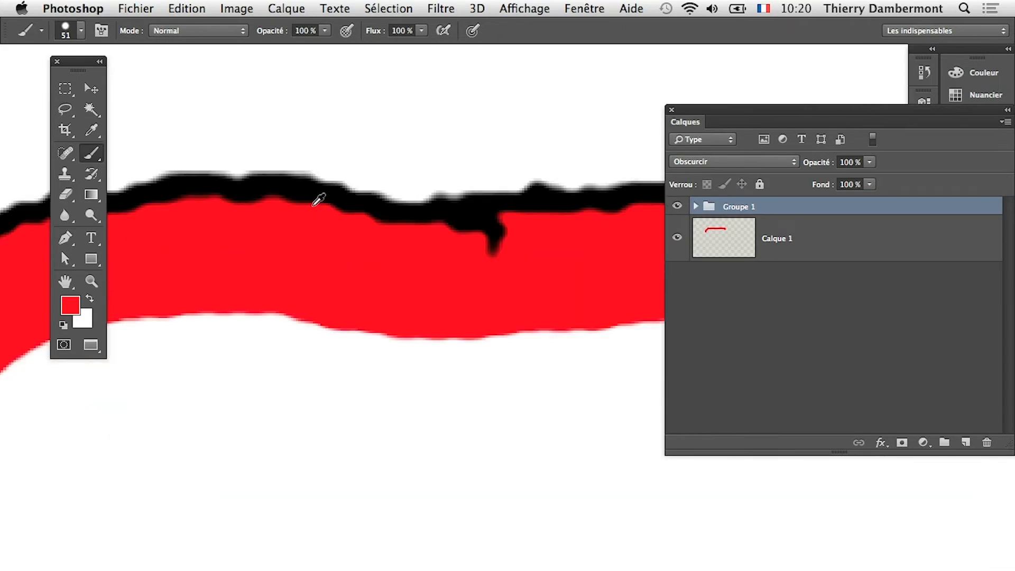
pyautogui.keyDown('alt'); pyautogui.scroll(2, 316, 200); pyautogui.keyUp('alt')
pyautogui.keyDown('alt'); pyautogui.scroll(-6, 314, 197); pyautogui.keyUp('alt')
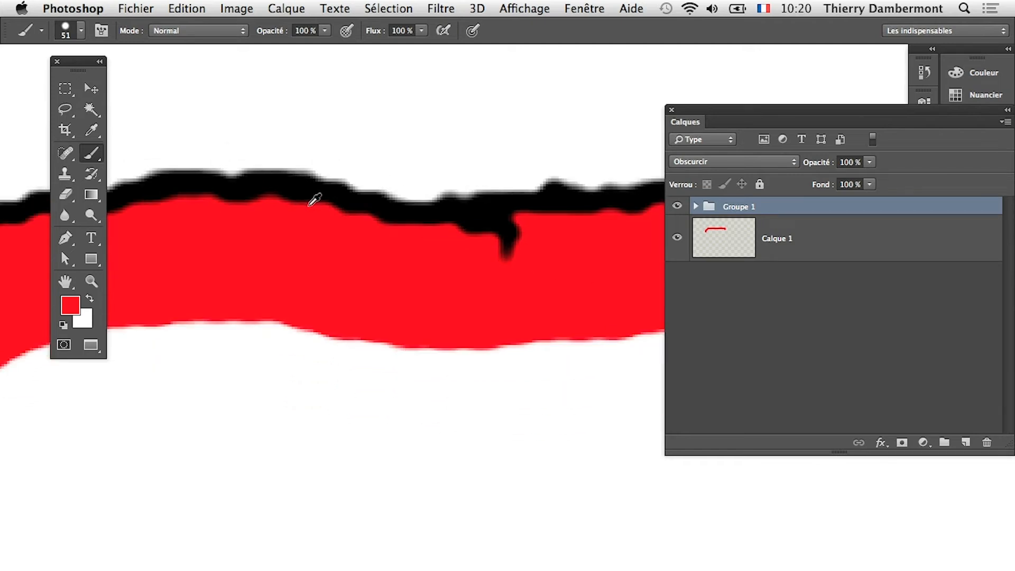
pyautogui.scroll(-2, 347, 241)
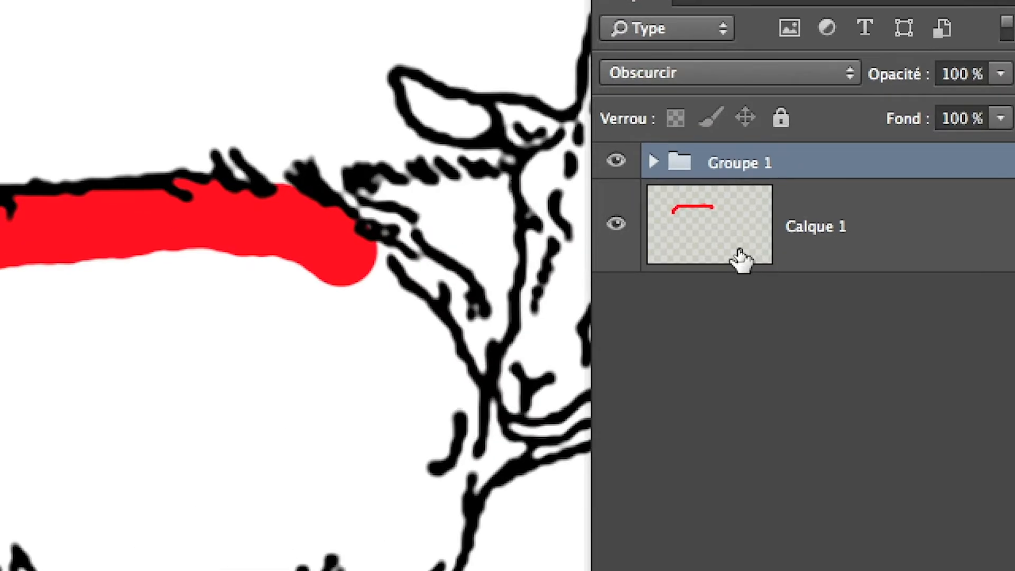
# Select Calque 1 and paint red along the front goat's tail, hind legs and belly edge with the 51-pixel brush
pyautogui.click(742, 259)
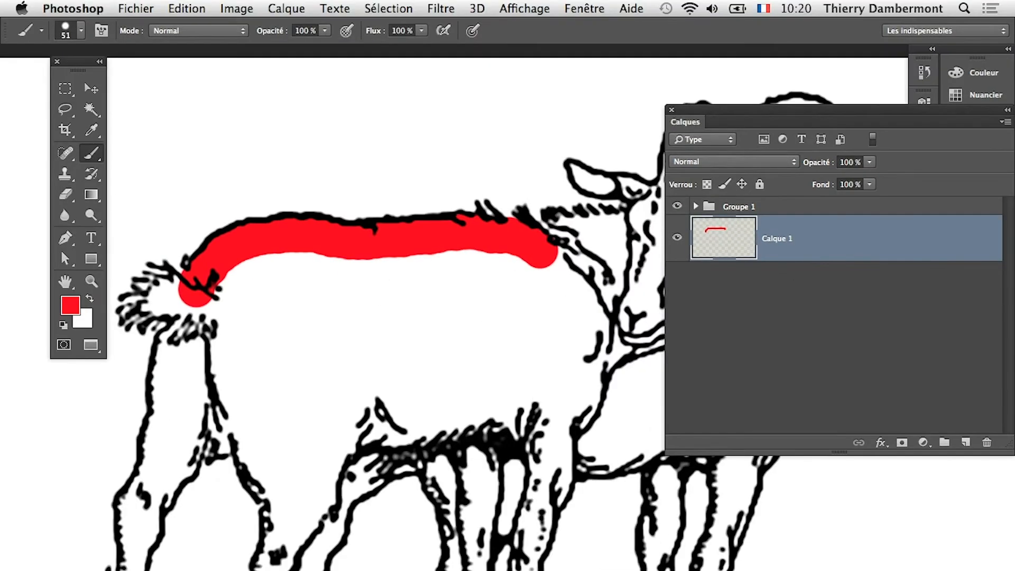
pyautogui.moveTo(705, 104); pyautogui.dragTo(844, 249)
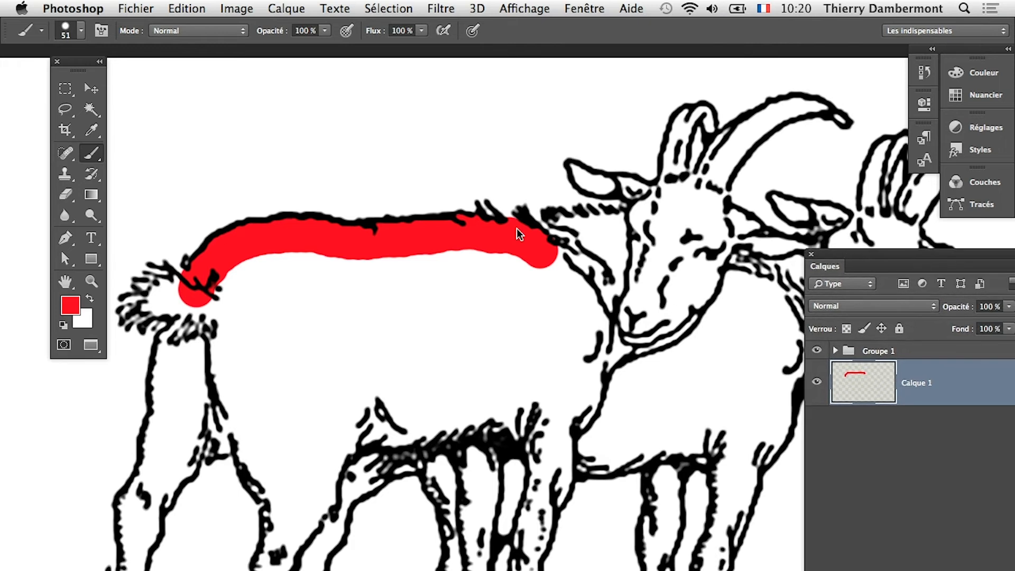
pyautogui.moveTo(541, 254)
pyautogui.mouseDown()
pyautogui.moveTo(581, 269)
pyautogui.moveTo(593, 300)
pyautogui.moveTo(589, 273)
pyautogui.moveTo(606, 349)
pyautogui.moveTo(616, 345)
pyautogui.moveTo(550, 439)
pyautogui.mouseUp()
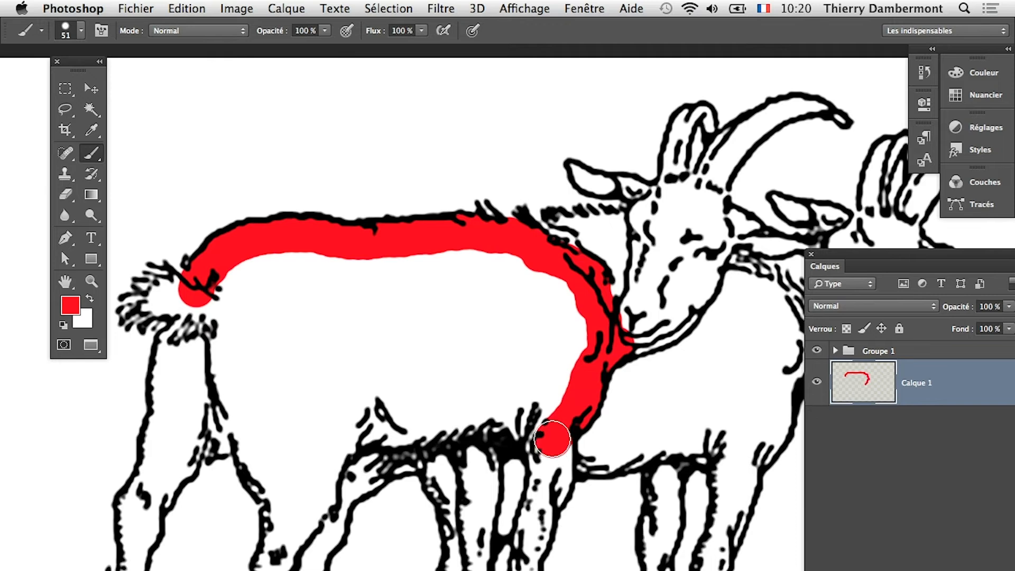
pyautogui.press('super+z')
pyautogui.scroll(2, 578, 518)
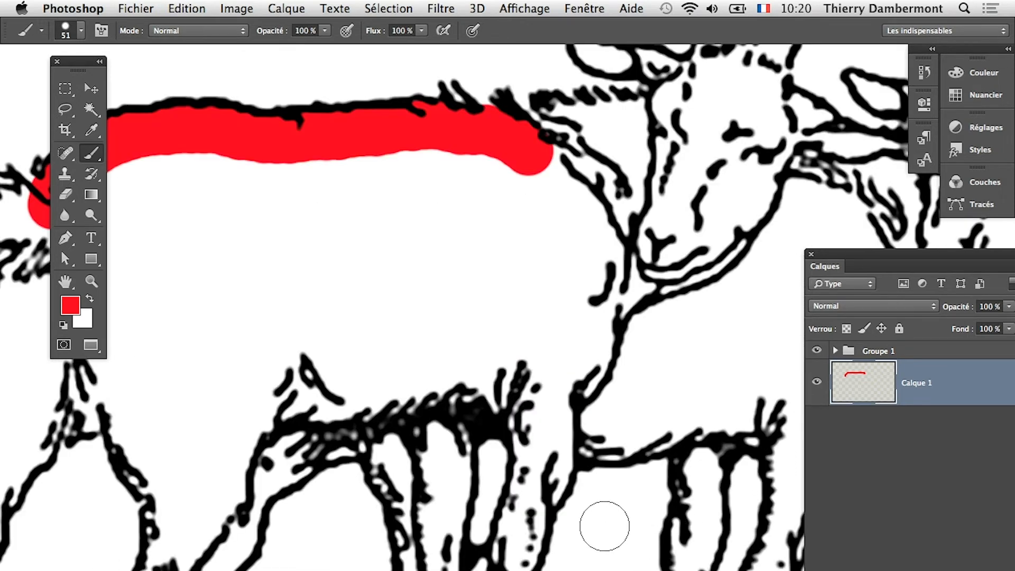
pyautogui.scroll(-2, 604, 526)
pyautogui.moveTo(373, 442)
pyautogui.mouseDown()
pyautogui.moveTo(352, 481)
pyautogui.moveTo(364, 461)
pyautogui.moveTo(355, 508)
pyautogui.moveTo(306, 558)
pyautogui.mouseUp()
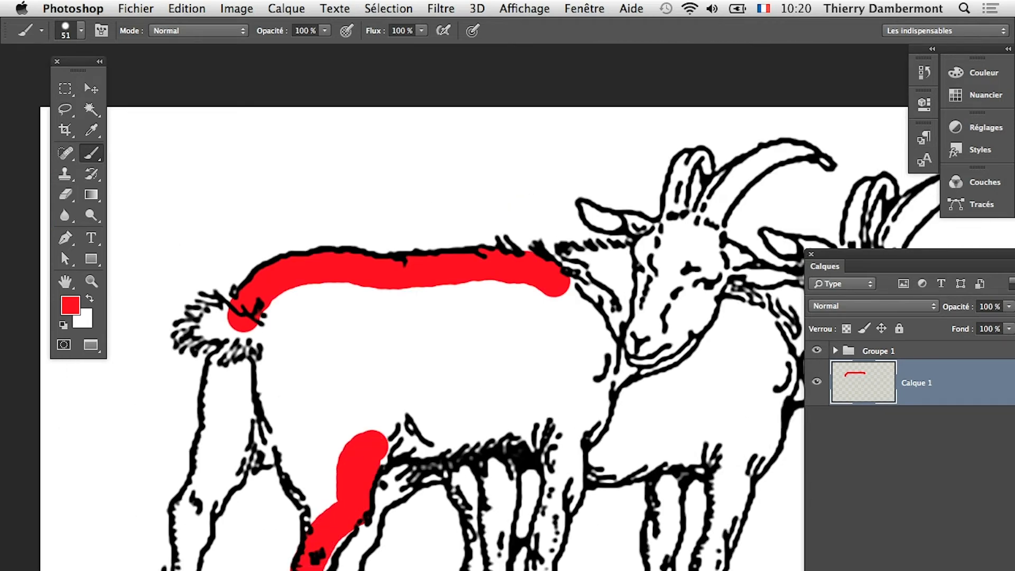
pyautogui.moveTo(320, 521)
pyautogui.mouseDown()
pyautogui.moveTo(307, 466)
pyautogui.moveTo(276, 417)
pyautogui.moveTo(306, 458)
pyautogui.moveTo(258, 438)
pyautogui.moveTo(260, 349)
pyautogui.moveTo(243, 390)
pyautogui.moveTo(240, 317)
pyautogui.moveTo(206, 325)
pyautogui.moveTo(222, 341)
pyautogui.moveTo(247, 338)
pyautogui.moveTo(204, 325)
pyautogui.moveTo(232, 369)
pyautogui.moveTo(218, 433)
pyautogui.moveTo(237, 431)
pyautogui.moveTo(218, 475)
pyautogui.moveTo(237, 450)
pyautogui.moveTo(217, 488)
pyautogui.moveTo(222, 420)
pyautogui.moveTo(184, 537)
pyautogui.moveTo(187, 515)
pyautogui.moveTo(204, 496)
pyautogui.moveTo(187, 557)
pyautogui.mouseUp()
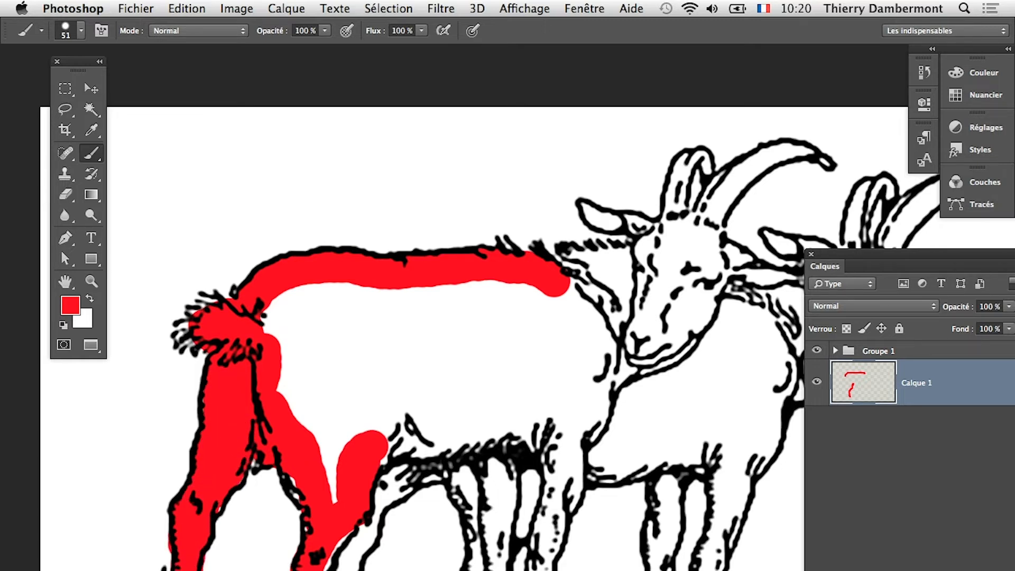
pyautogui.moveTo(332, 449)
pyautogui.mouseDown()
pyautogui.moveTo(311, 486)
pyautogui.moveTo(297, 466)
pyautogui.moveTo(335, 491)
pyautogui.moveTo(421, 430)
pyautogui.moveTo(439, 434)
pyautogui.moveTo(375, 448)
pyautogui.moveTo(550, 408)
pyautogui.mouseUp()
# Try the Obscurcir blend mode on Calque 1 and return the layer to Normal
pyautogui.moveTo(849, 256); pyautogui.dragTo(582, 138)
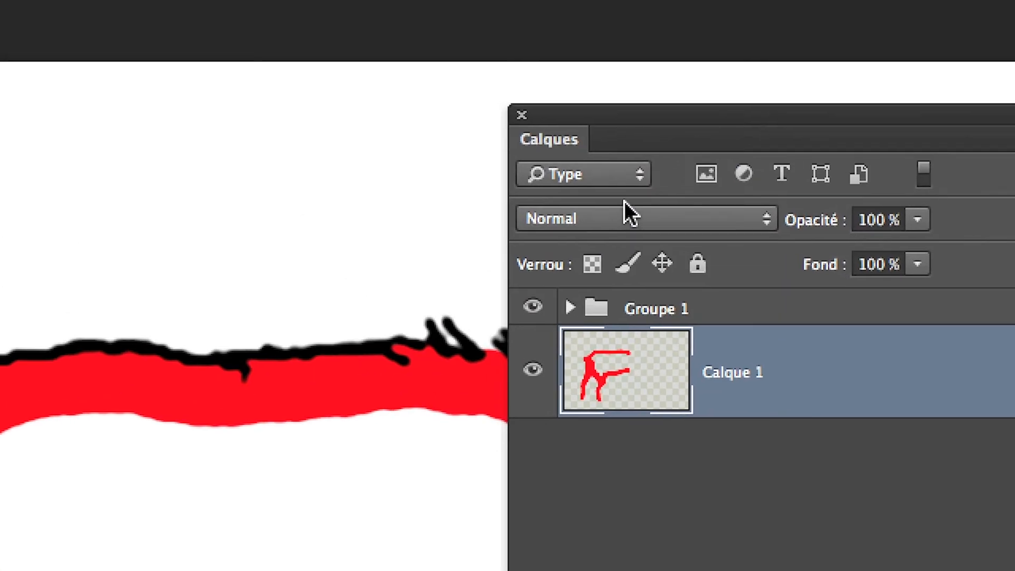
pyautogui.click(497, 108)
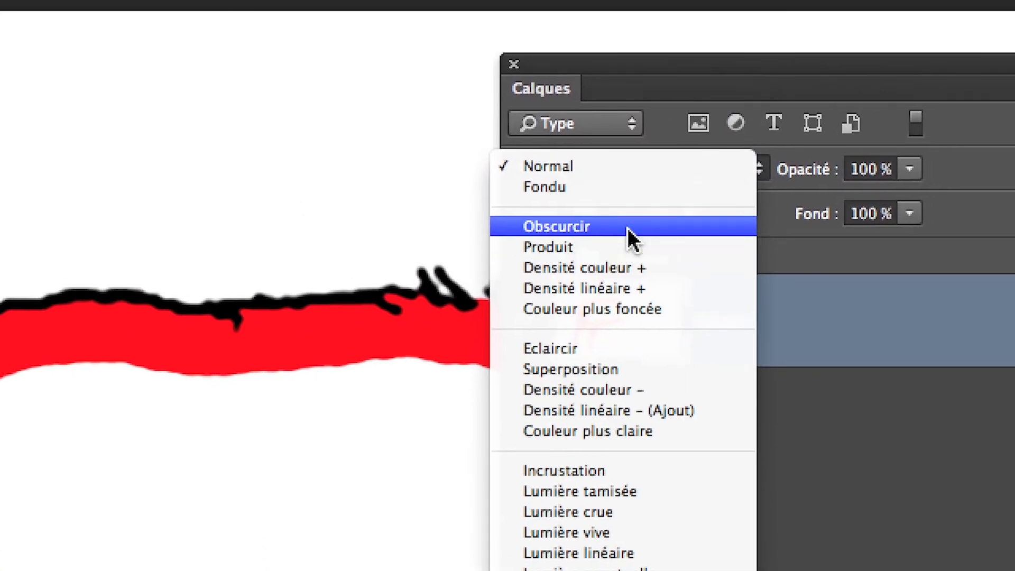
pyautogui.click(627, 227)
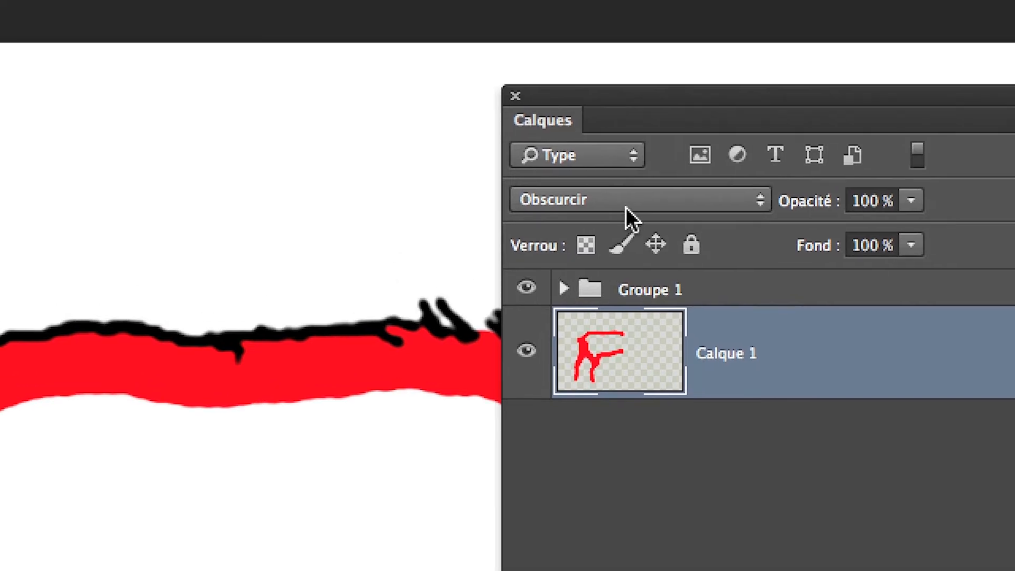
pyautogui.click(626, 169)
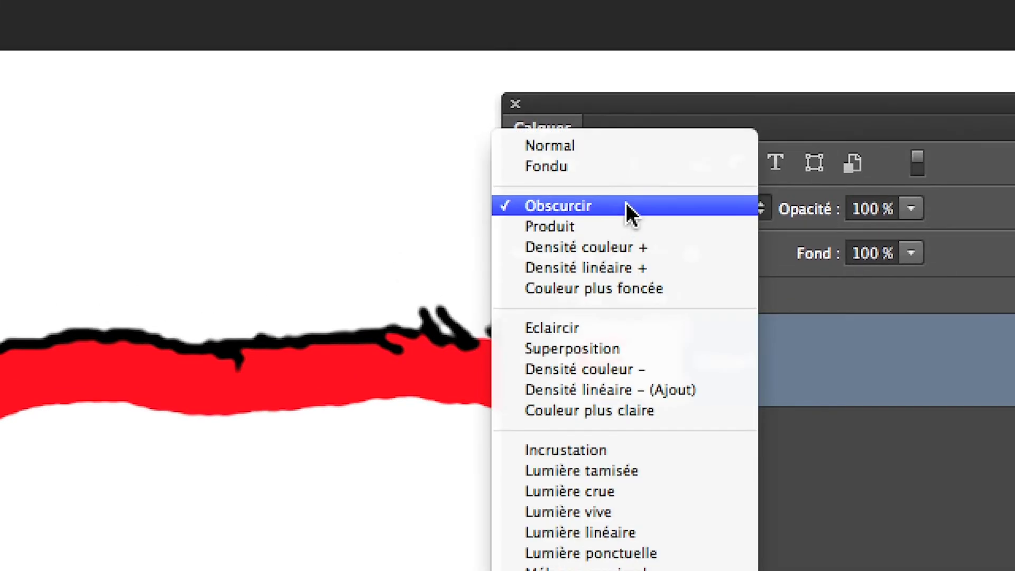
pyautogui.click(607, 147)
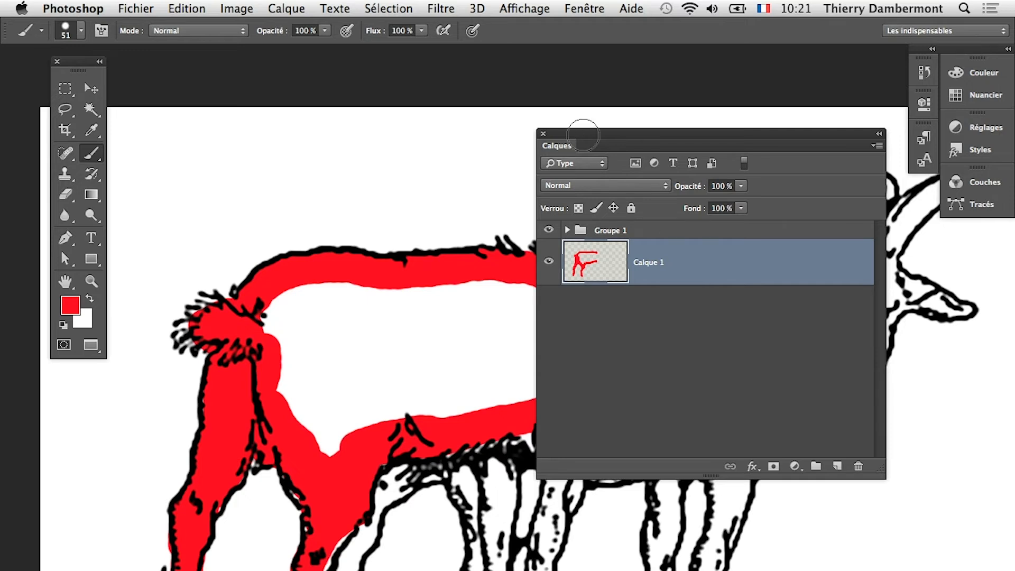
pyautogui.moveTo(584, 135); pyautogui.dragTo(731, 247)
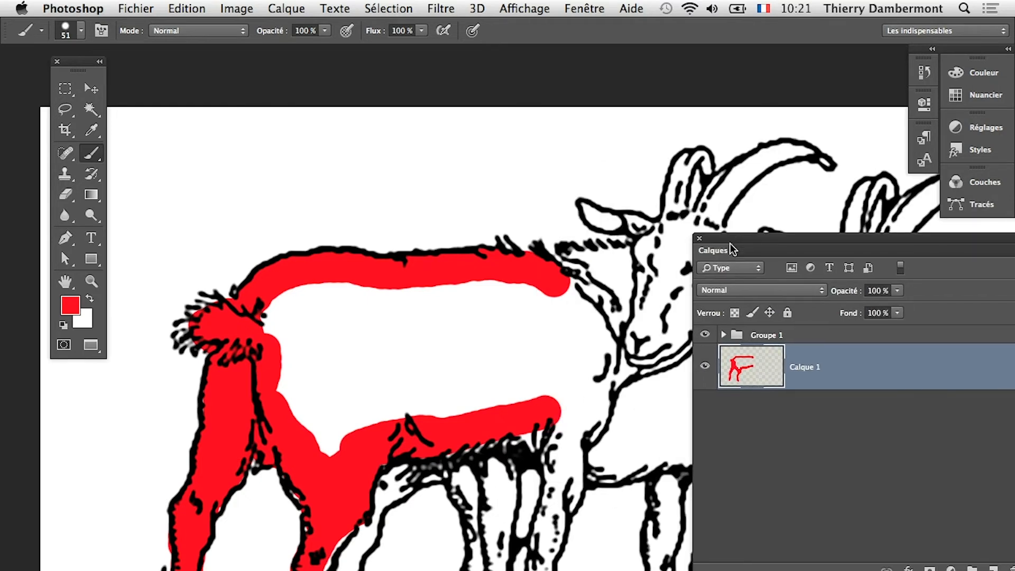
# Paint the front goat's near foreleg, chest, head and ears red, and fill the body interior with a 160-pixel brush
pyautogui.moveTo(540, 434)
pyautogui.mouseDown()
pyautogui.moveTo(561, 470)
pyautogui.moveTo(541, 565)
pyautogui.mouseUp()
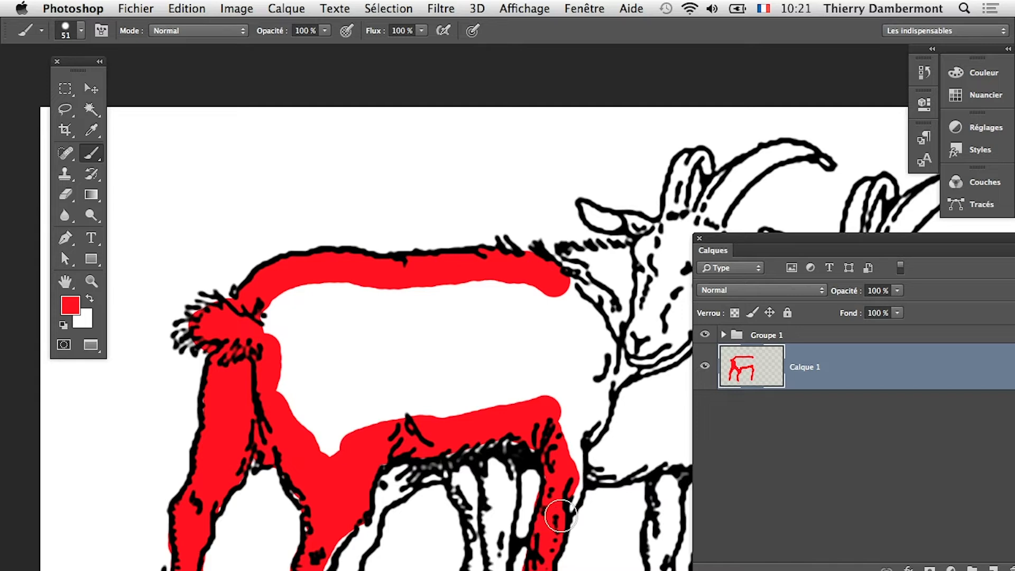
pyautogui.moveTo(561, 516)
pyautogui.mouseDown()
pyautogui.moveTo(576, 469)
pyautogui.moveTo(573, 416)
pyautogui.moveTo(591, 407)
pyautogui.moveTo(576, 435)
pyautogui.moveTo(603, 365)
pyautogui.moveTo(615, 368)
pyautogui.moveTo(573, 304)
pyautogui.moveTo(305, 259)
pyautogui.moveTo(399, 238)
pyautogui.moveTo(431, 214)
pyautogui.moveTo(481, 236)
pyautogui.moveTo(424, 268)
pyautogui.moveTo(419, 250)
pyautogui.moveTo(354, 289)
pyautogui.moveTo(319, 281)
pyautogui.moveTo(411, 275)
pyautogui.moveTo(374, 310)
pyautogui.moveTo(368, 341)
pyautogui.moveTo(416, 324)
pyautogui.moveTo(448, 268)
pyautogui.moveTo(462, 265)
pyautogui.moveTo(432, 316)
pyautogui.moveTo(383, 340)
pyautogui.moveTo(417, 284)
pyautogui.moveTo(365, 323)
pyautogui.moveTo(427, 236)
pyautogui.moveTo(402, 254)
pyautogui.mouseUp()
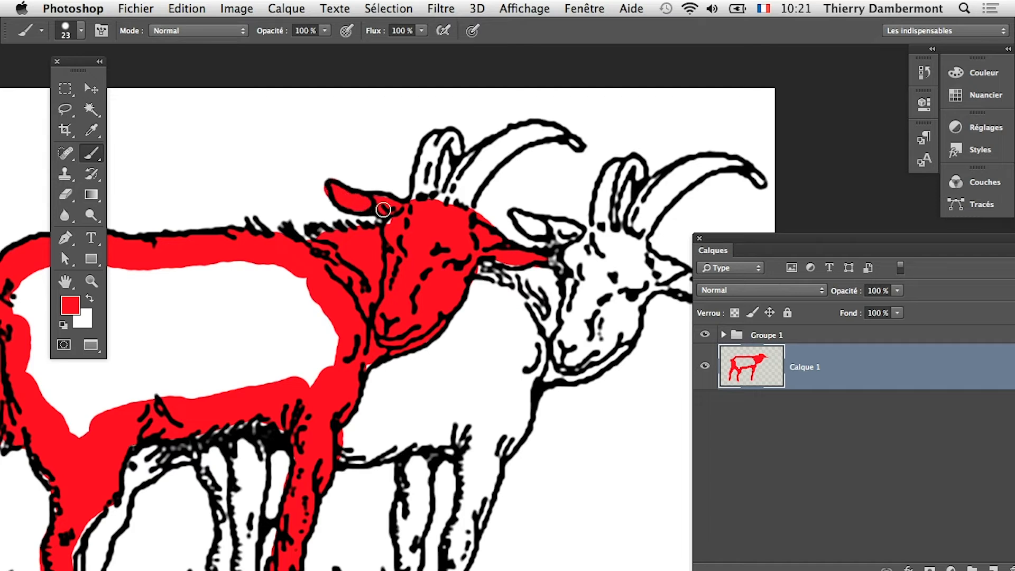
pyautogui.moveTo(309, 353)
pyautogui.mouseDown()
pyautogui.moveTo(426, 306)
pyautogui.moveTo(424, 342)
pyautogui.mouseUp()
pyautogui.moveTo(449, 300)
pyautogui.mouseDown()
pyautogui.moveTo(426, 319)
pyautogui.moveTo(426, 297)
pyautogui.moveTo(382, 247)
pyautogui.moveTo(169, 239)
pyautogui.moveTo(153, 260)
pyautogui.moveTo(180, 309)
pyautogui.moveTo(194, 309)
pyautogui.moveTo(192, 355)
pyautogui.moveTo(340, 317)
pyautogui.mouseUp()
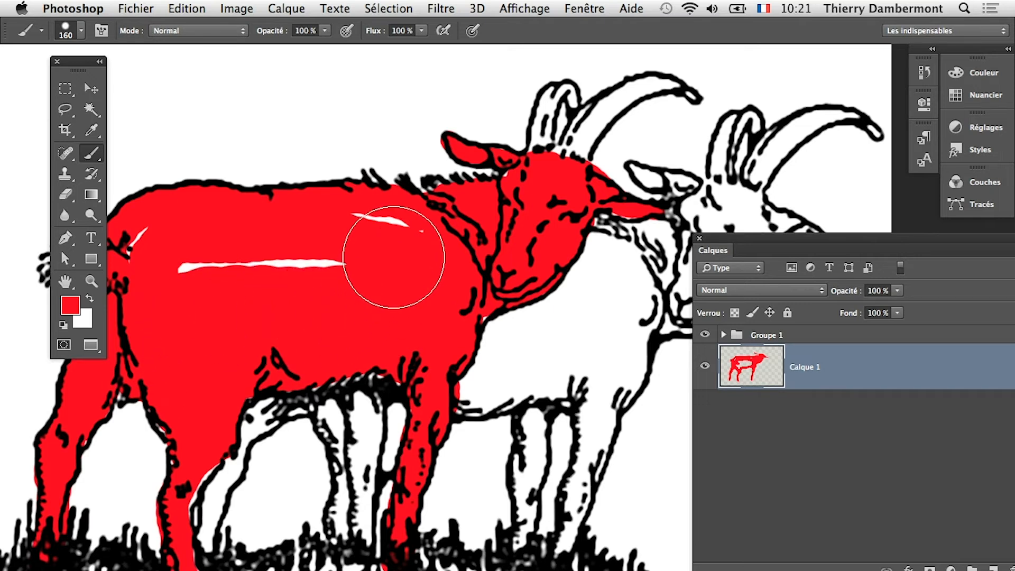
pyautogui.moveTo(394, 257)
pyautogui.mouseDown()
pyautogui.moveTo(299, 246)
pyautogui.moveTo(186, 256)
pyautogui.mouseUp()
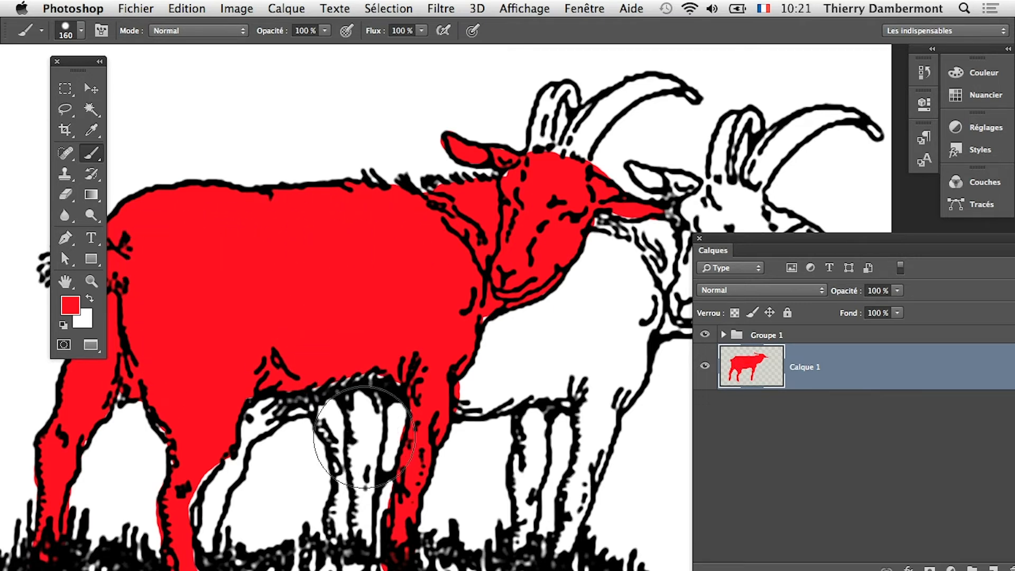
# Paint the front goat's second foreleg red down into the grass with a 44-pixel brush, and reposition the layer list
pyautogui.moveTo(364, 436); pyautogui.dragTo(317, 442)
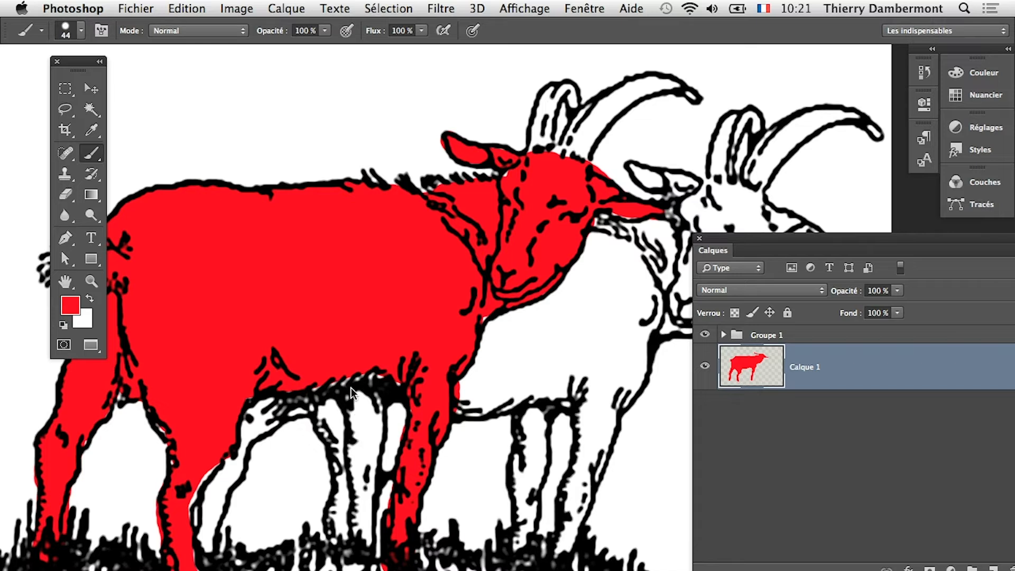
pyautogui.moveTo(352, 393)
pyautogui.mouseDown()
pyautogui.moveTo(357, 386)
pyautogui.moveTo(362, 418)
pyautogui.moveTo(363, 539)
pyautogui.moveTo(366, 467)
pyautogui.mouseUp()
pyautogui.moveTo(370, 415); pyautogui.dragTo(365, 491)
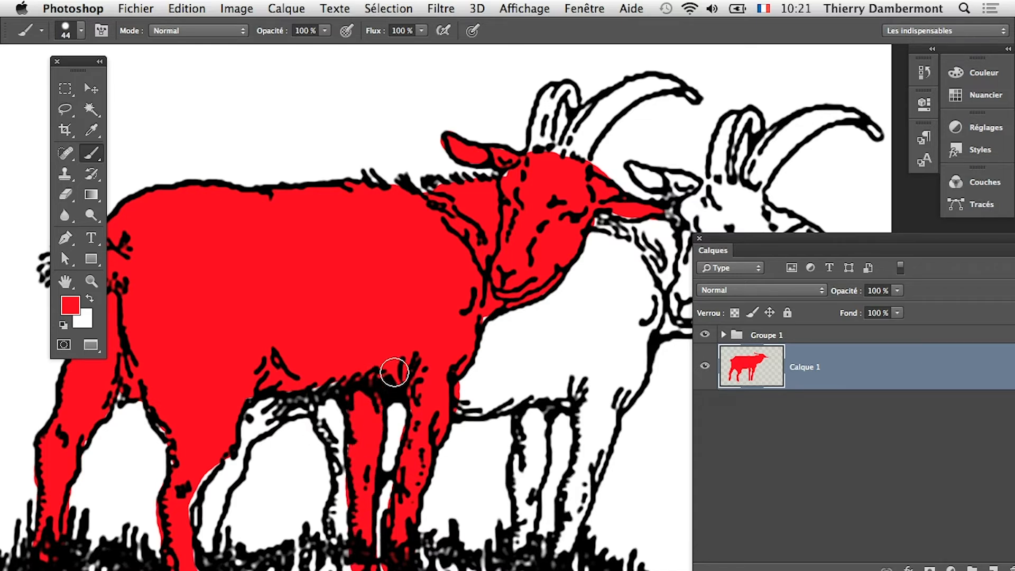
pyautogui.moveTo(285, 379); pyautogui.dragTo(335, 337)
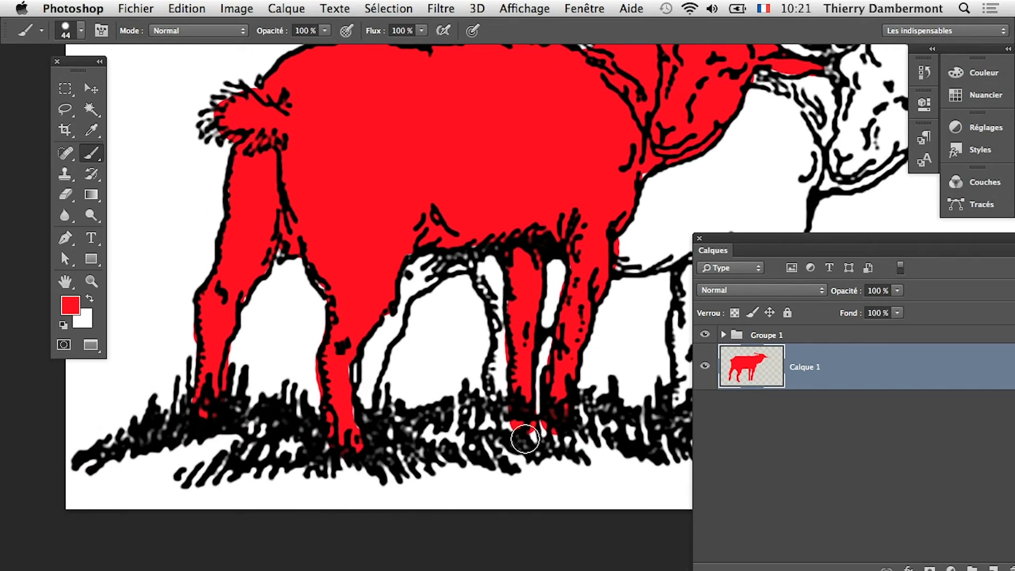
pyautogui.scroll(-2, 518, 418)
pyautogui.moveTo(506, 394); pyautogui.dragTo(370, 408)
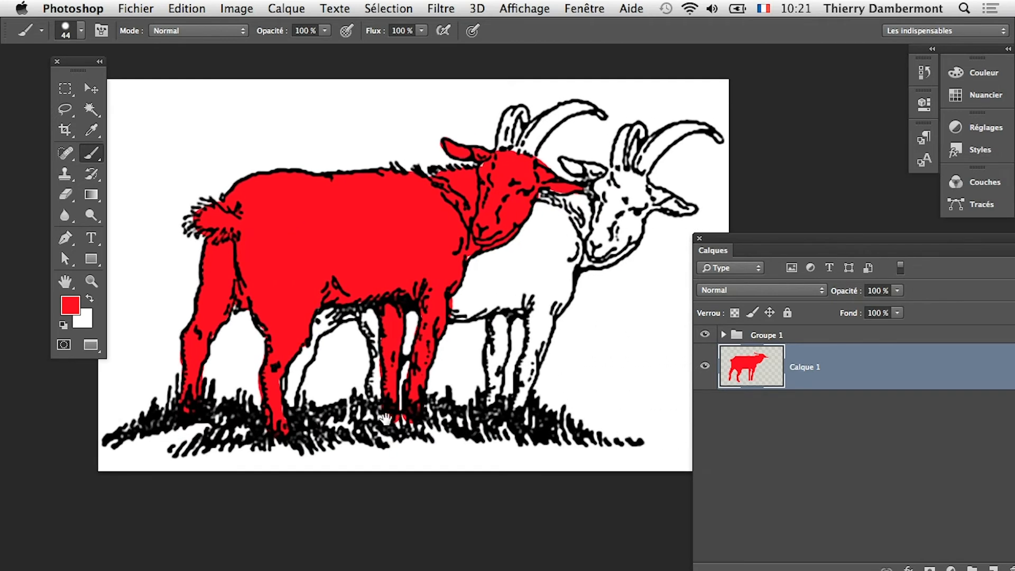
pyautogui.moveTo(437, 417); pyautogui.dragTo(397, 411)
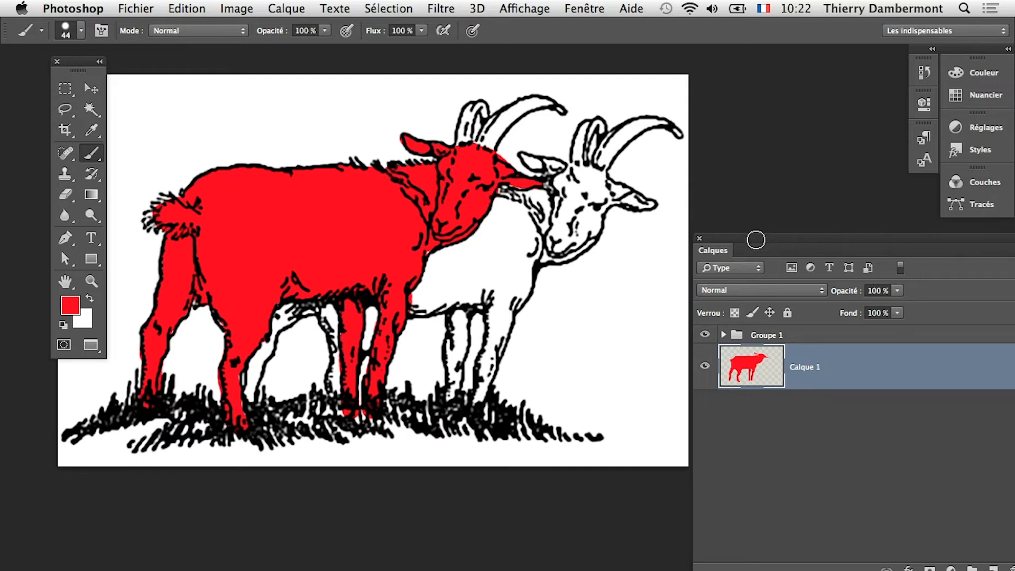
pyautogui.moveTo(756, 240); pyautogui.dragTo(618, 149)
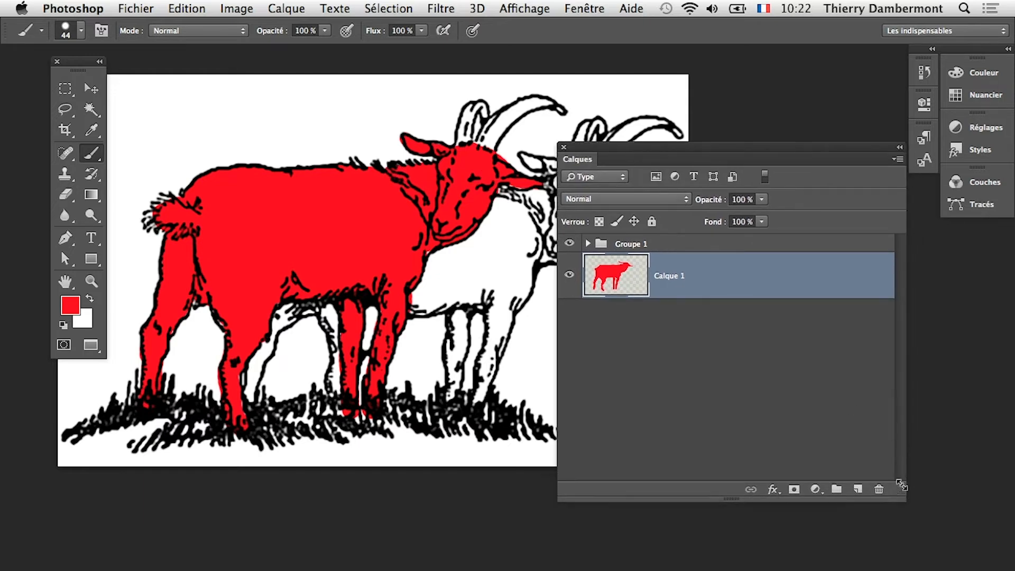
# Enlarge and reposition the layer list, and hide and show Groupe 1 to compare the red fill with and without line art
pyautogui.moveTo(900, 485); pyautogui.dragTo(894, 533)
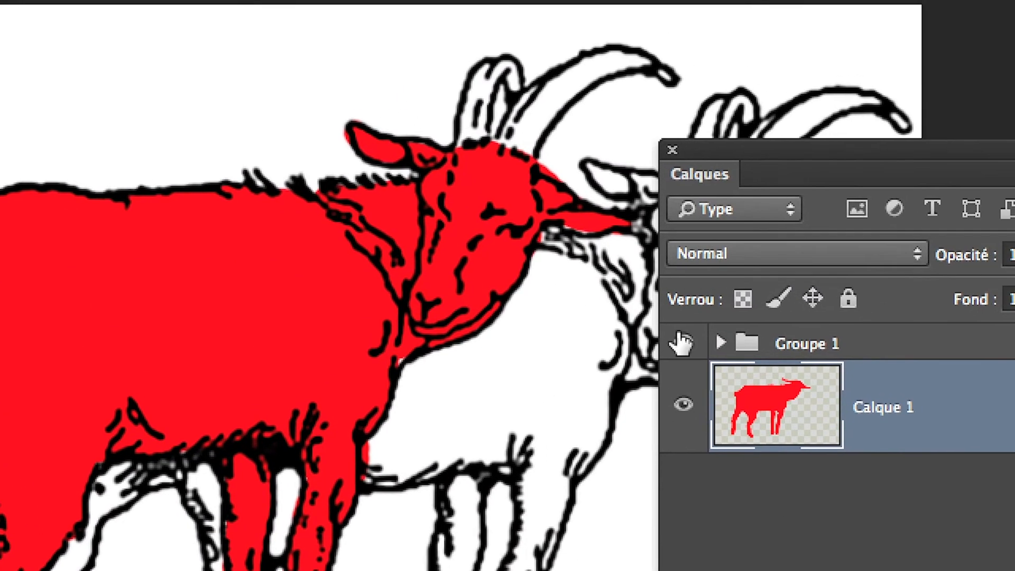
pyautogui.click(701, 313)
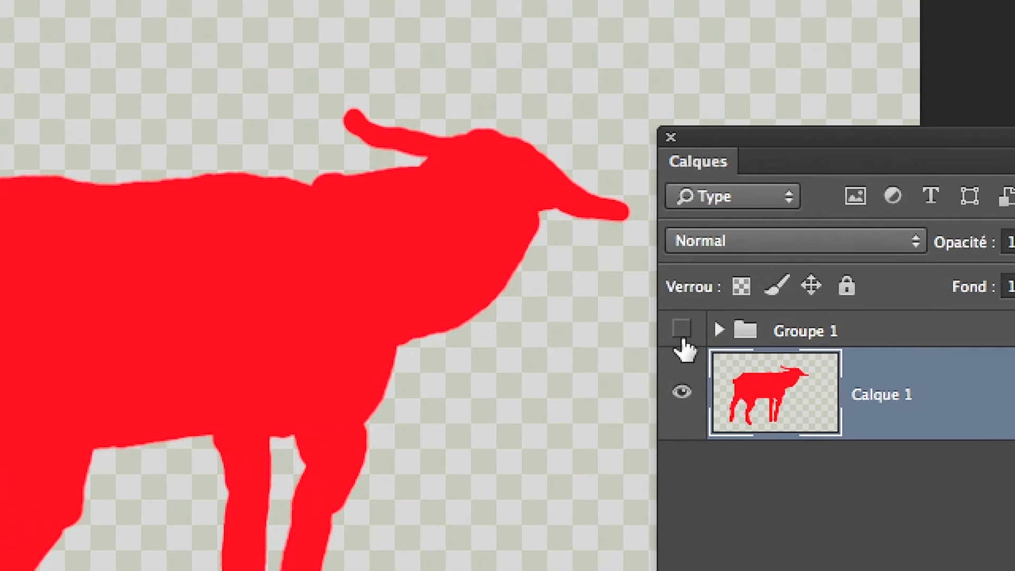
pyautogui.click(681, 332)
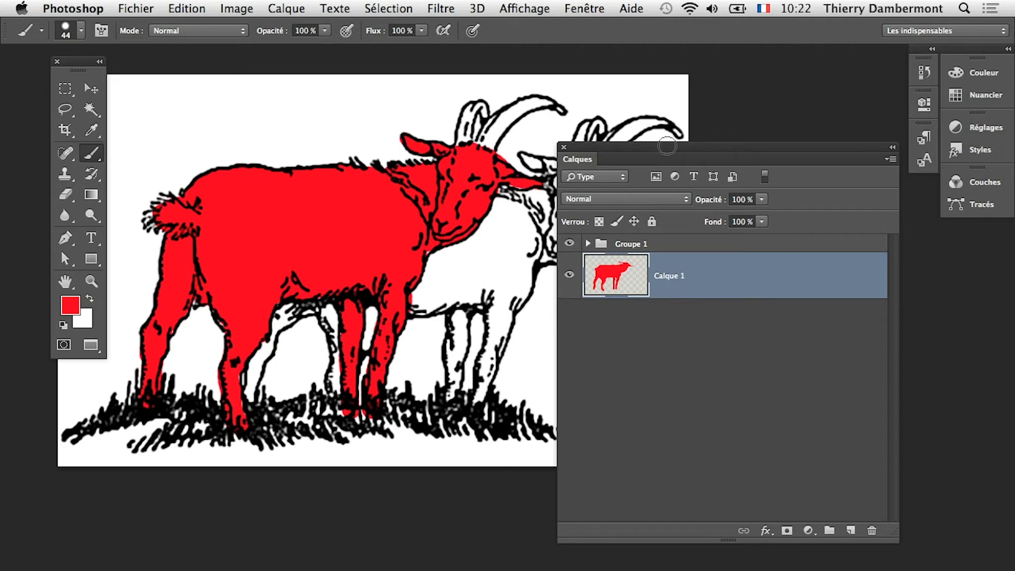
pyautogui.moveTo(667, 146); pyautogui.dragTo(728, 179)
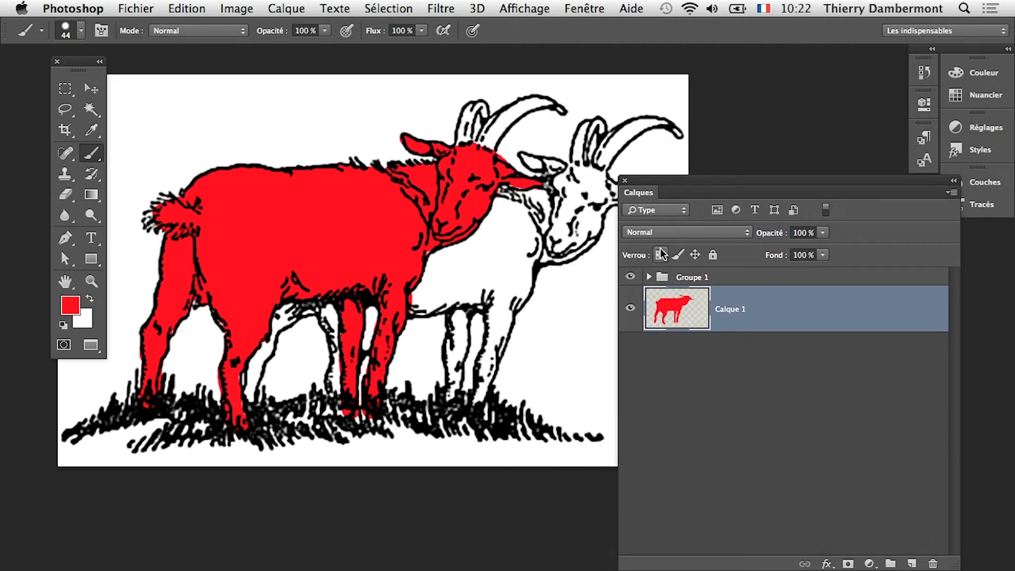
pyautogui.click(630, 277)
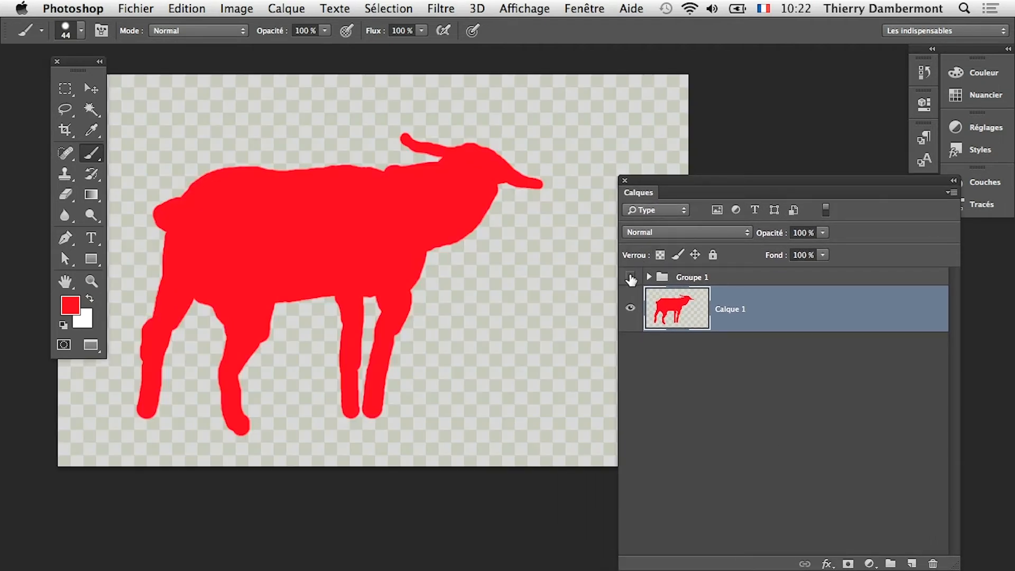
pyautogui.click(630, 277)
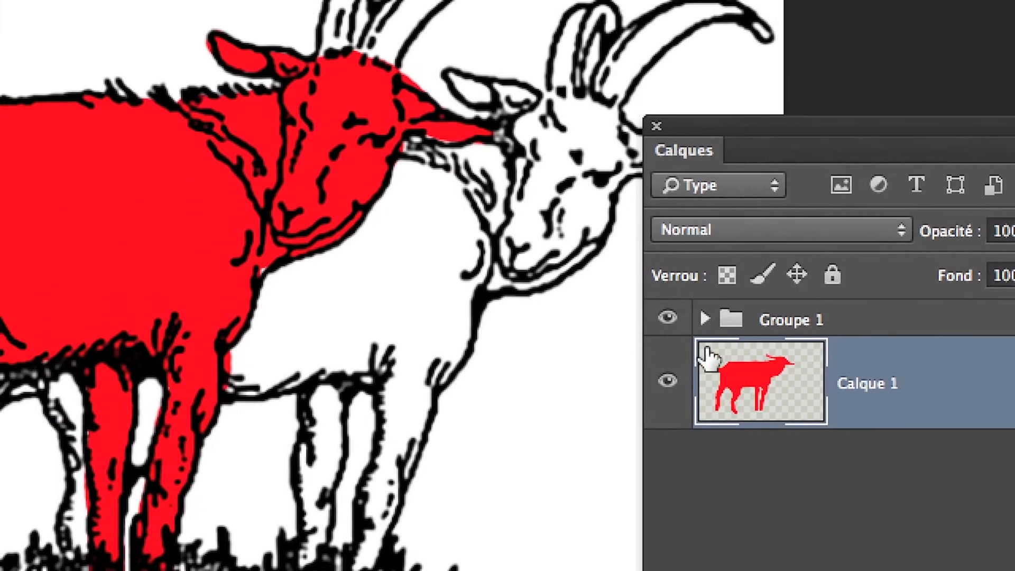
pyautogui.click(667, 317)
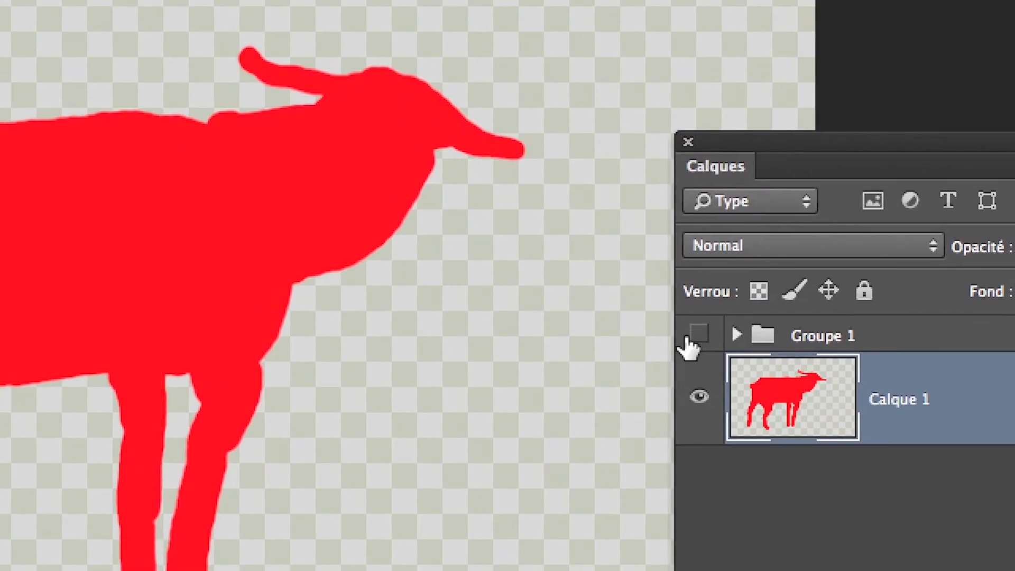
pyautogui.click(690, 336)
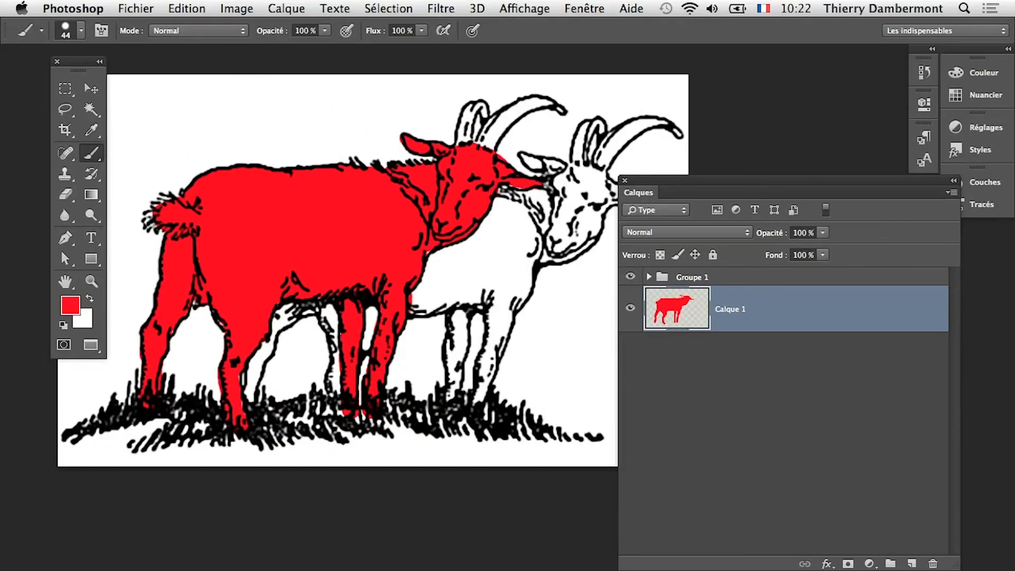
# Add a new layer, Calque 2, and place it beneath Calque 1
pyautogui.moveTo(955, 569); pyautogui.dragTo(842, 569)
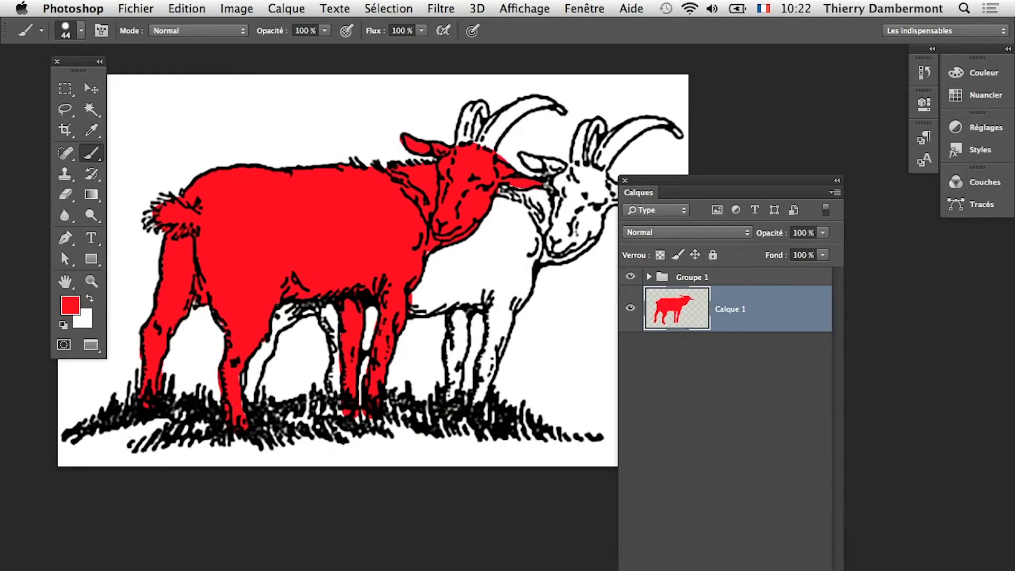
pyautogui.moveTo(651, 186); pyautogui.dragTo(704, 182)
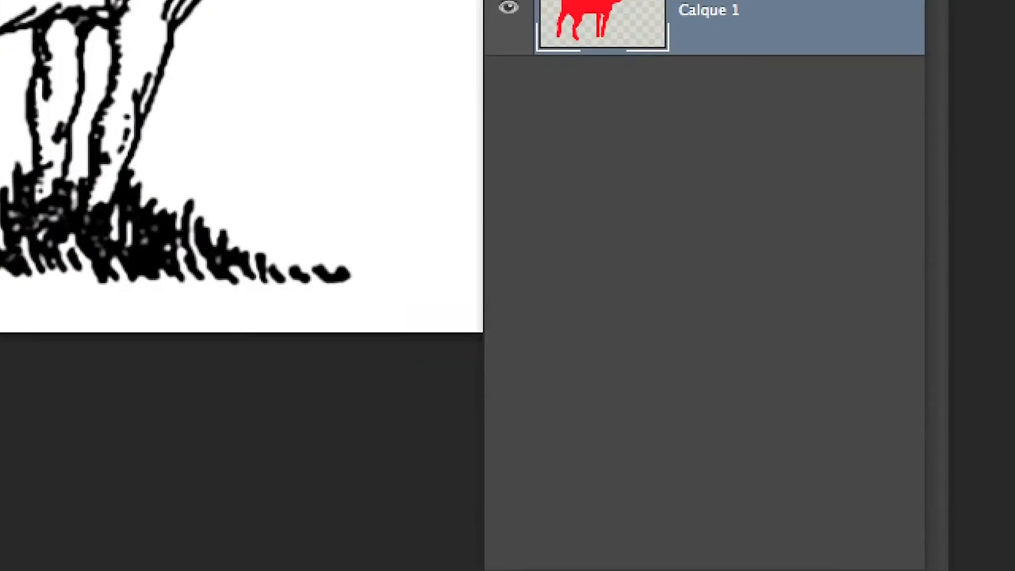
pyautogui.click(793, 570)
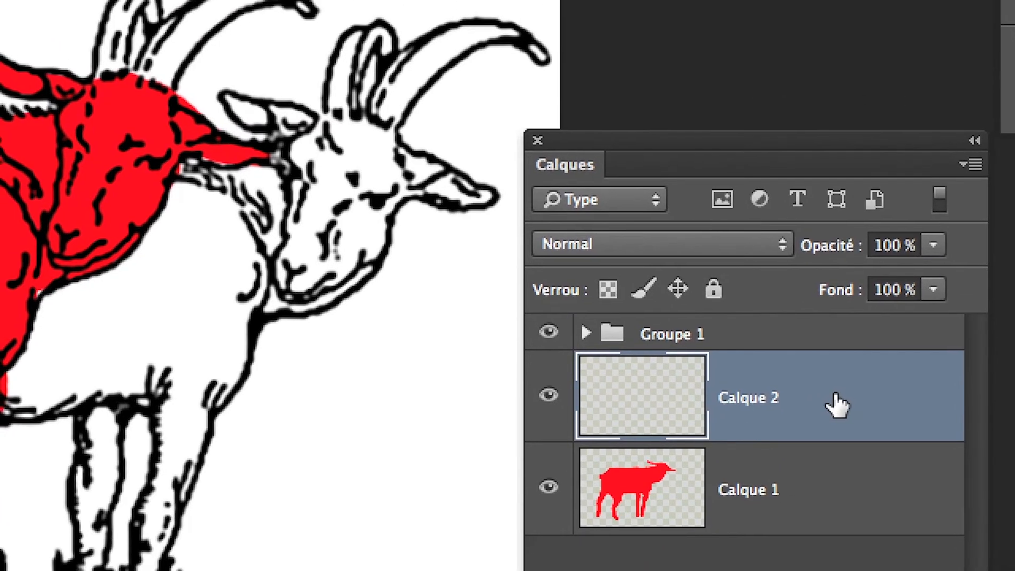
pyautogui.moveTo(839, 404); pyautogui.dragTo(808, 520)
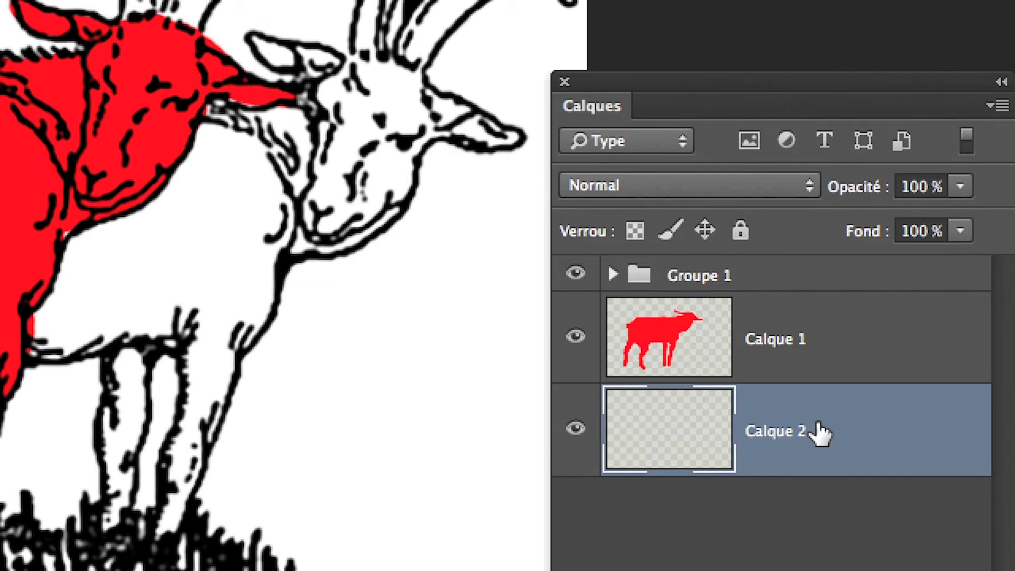
pyautogui.moveTo(805, 420); pyautogui.dragTo(801, 310)
pyautogui.moveTo(814, 386); pyautogui.dragTo(807, 436)
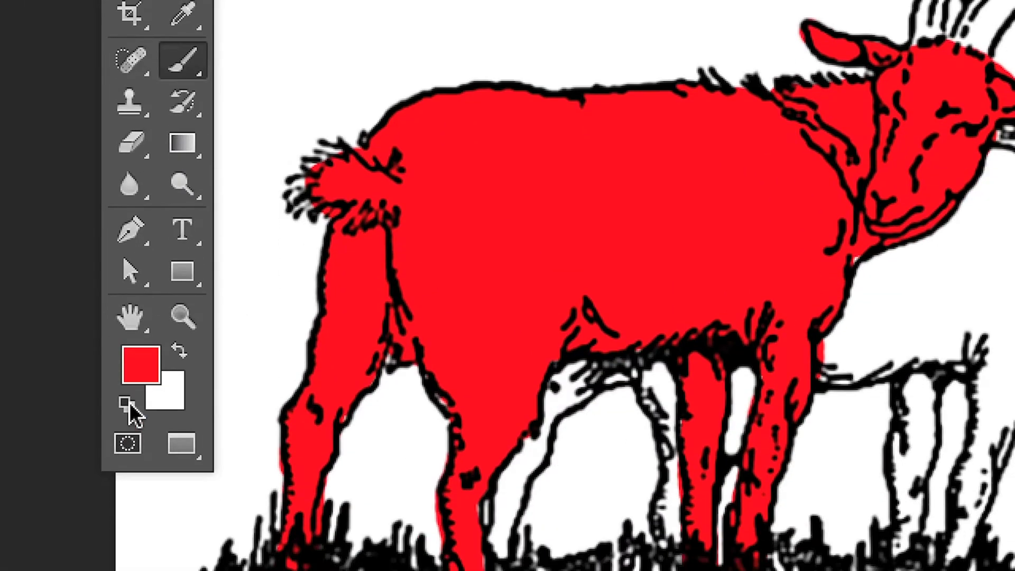
# Set the foreground colour to bright green and paint the rear goat's neck and body on Calque 2
pyautogui.click(139, 384)
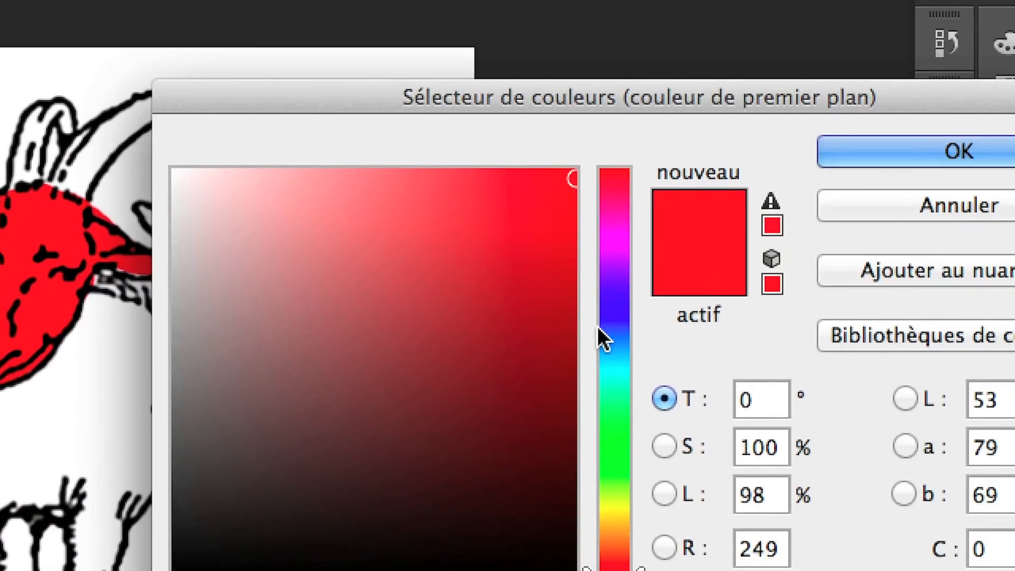
pyautogui.click(604, 365)
pyautogui.click(712, 262)
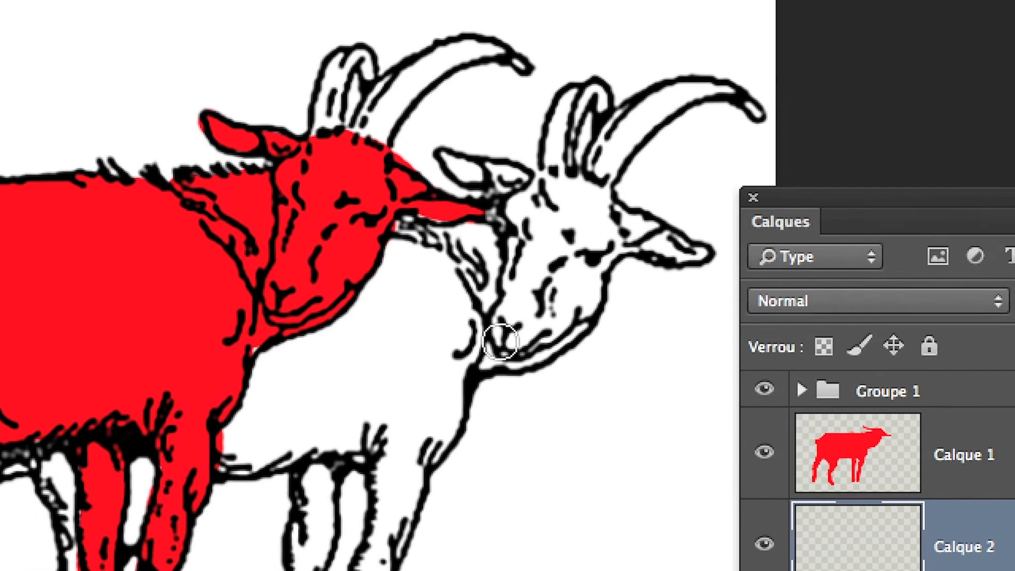
pyautogui.moveTo(266, 204)
pyautogui.mouseDown()
pyautogui.moveTo(209, 148)
pyautogui.moveTo(171, 129)
pyautogui.mouseUp()
pyautogui.moveTo(458, 305); pyautogui.dragTo(351, 409)
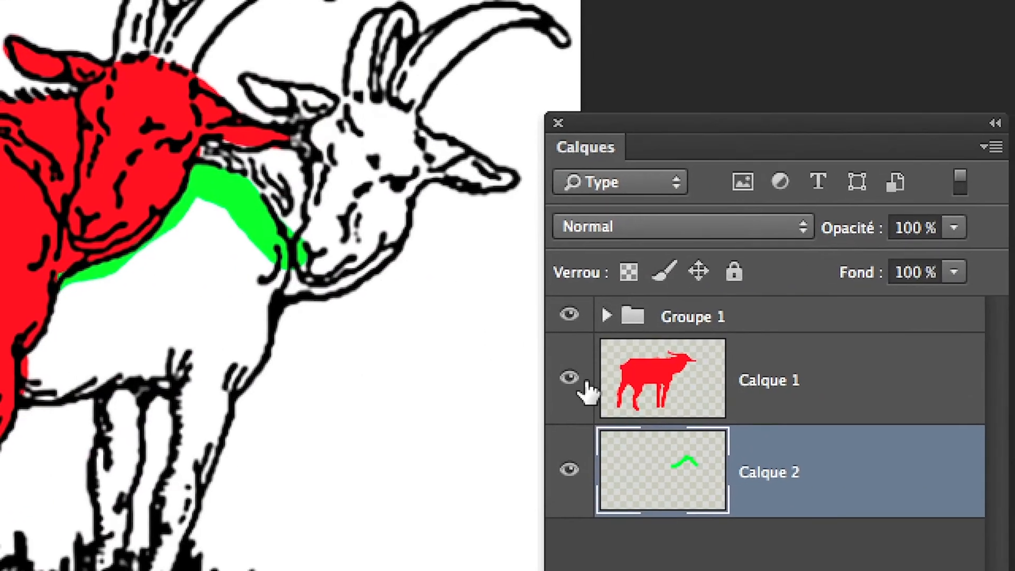
pyautogui.click(894, 442)
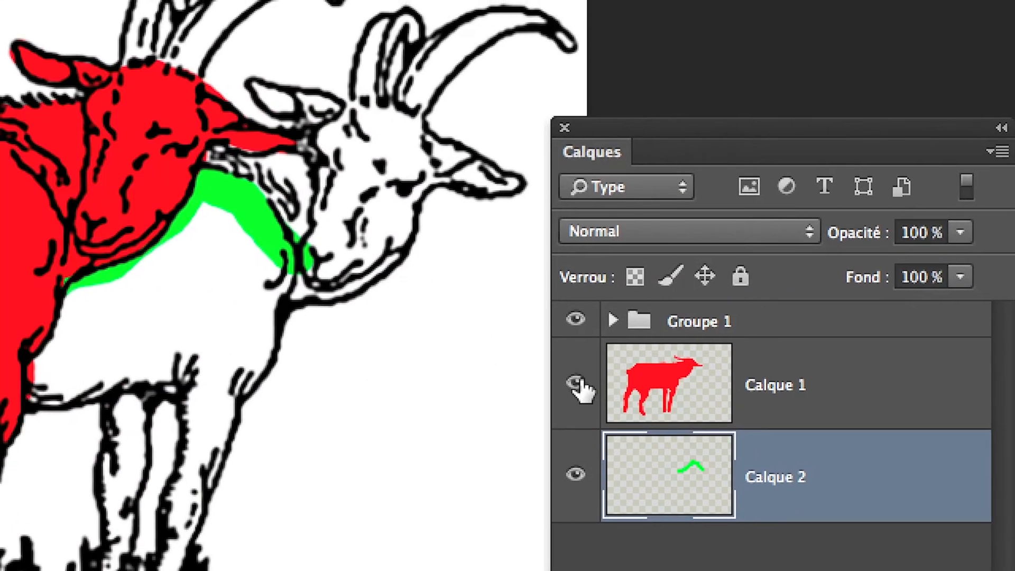
pyautogui.click(577, 386)
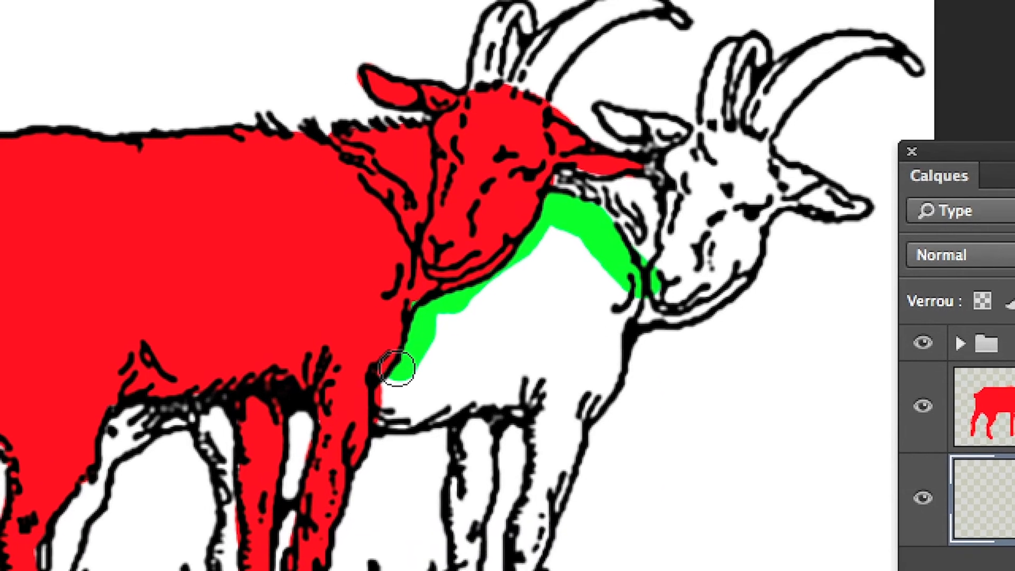
pyautogui.moveTo(397, 369)
pyautogui.mouseDown()
pyautogui.moveTo(383, 399)
pyautogui.moveTo(541, 383)
pyautogui.mouseUp()
pyautogui.moveTo(450, 376)
pyautogui.mouseDown()
pyautogui.moveTo(485, 324)
pyautogui.moveTo(449, 252)
pyautogui.moveTo(329, 332)
pyautogui.mouseUp()
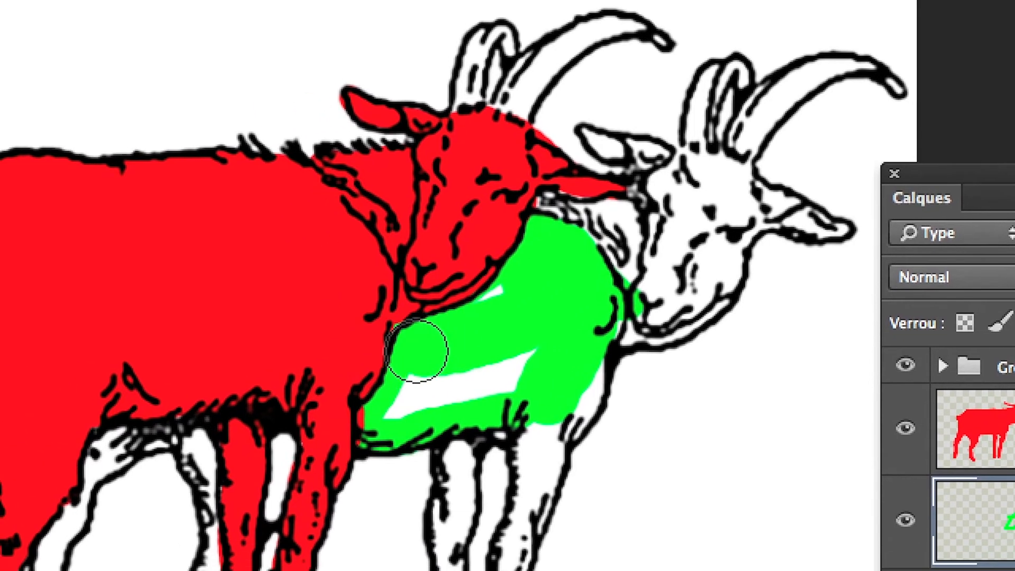
pyautogui.moveTo(418, 352)
pyautogui.mouseDown()
pyautogui.moveTo(518, 301)
pyautogui.moveTo(463, 371)
pyautogui.moveTo(380, 389)
pyautogui.moveTo(371, 408)
pyautogui.mouseUp()
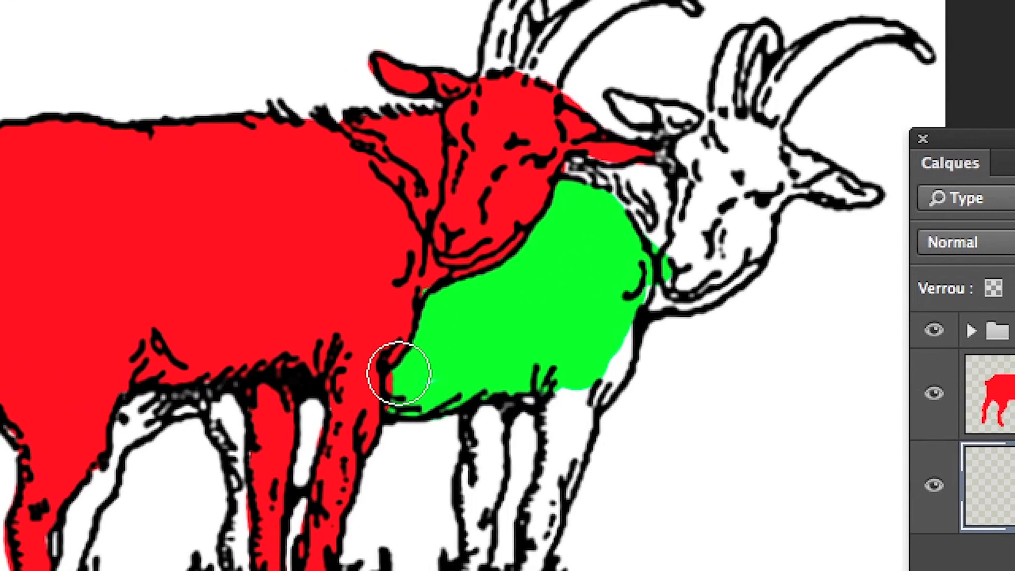
pyautogui.moveTo(399, 373)
pyautogui.mouseDown()
pyautogui.moveTo(302, 384)
pyautogui.moveTo(274, 430)
pyautogui.moveTo(286, 413)
pyautogui.moveTo(274, 439)
pyautogui.mouseUp()
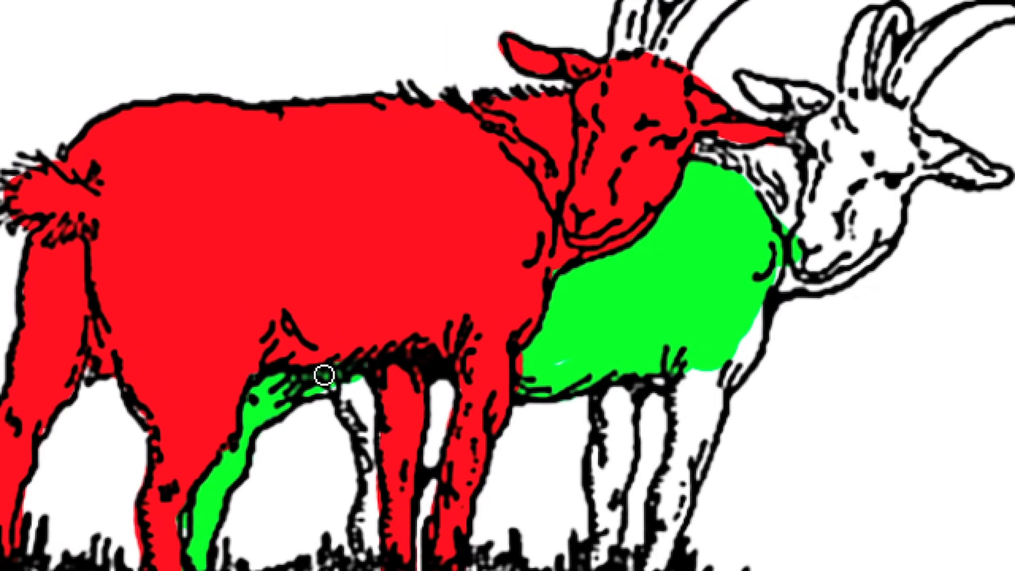
# Paint the parts of the rear goat showing between the front goat's legs green on Calque 2
pyautogui.moveTo(324, 376)
pyautogui.mouseDown()
pyautogui.moveTo(339, 369)
pyautogui.moveTo(364, 554)
pyautogui.mouseUp()
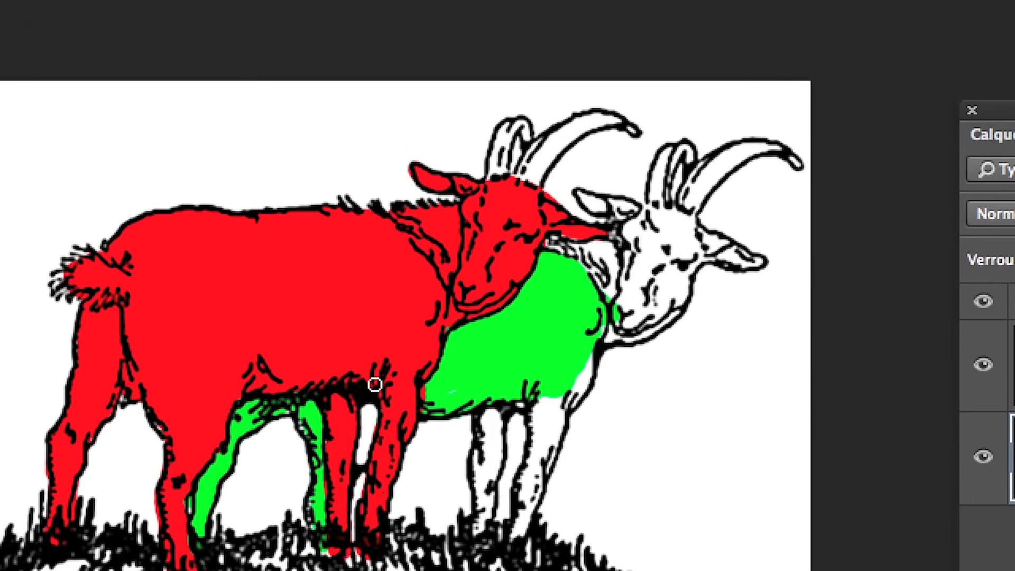
pyautogui.moveTo(363, 338)
pyautogui.mouseDown()
pyautogui.moveTo(354, 402)
pyautogui.moveTo(369, 352)
pyautogui.moveTo(341, 444)
pyautogui.moveTo(374, 391)
pyautogui.mouseUp()
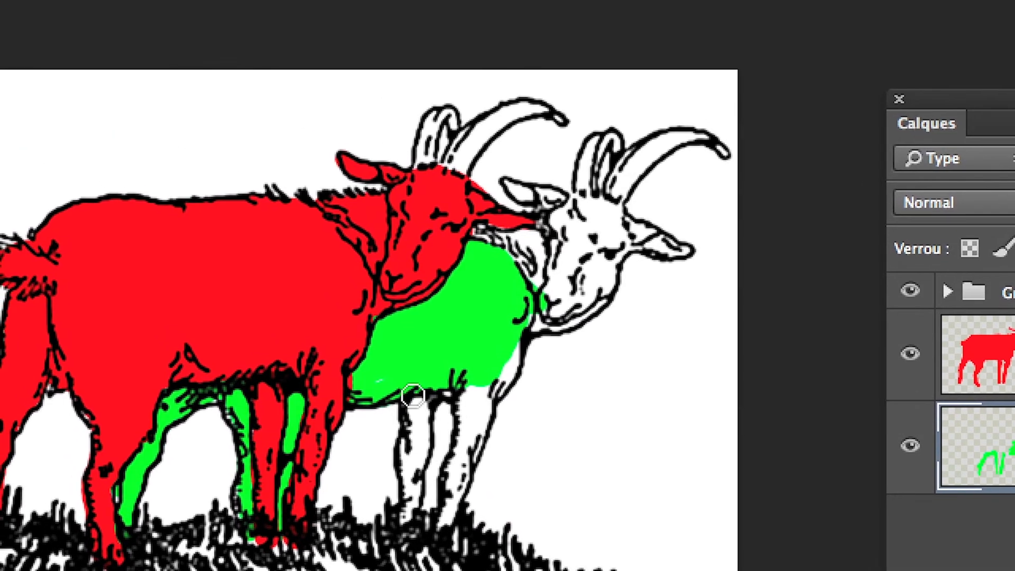
pyautogui.moveTo(363, 326); pyautogui.dragTo(359, 392)
# Paint the rear goat's forelegs, chest, head and ears green on Calque 2
pyautogui.moveTo(413, 429)
pyautogui.mouseDown()
pyautogui.moveTo(413, 472)
pyautogui.moveTo(422, 363)
pyautogui.moveTo(423, 399)
pyautogui.moveTo(403, 366)
pyautogui.moveTo(374, 355)
pyautogui.moveTo(478, 349)
pyautogui.moveTo(442, 367)
pyautogui.mouseUp()
pyautogui.moveTo(424, 402)
pyautogui.mouseDown()
pyautogui.moveTo(433, 431)
pyautogui.moveTo(423, 529)
pyautogui.mouseUp()
pyautogui.moveTo(425, 456)
pyautogui.mouseDown()
pyautogui.moveTo(458, 344)
pyautogui.moveTo(433, 415)
pyautogui.moveTo(453, 382)
pyautogui.moveTo(441, 425)
pyautogui.mouseUp()
pyautogui.moveTo(440, 354)
pyautogui.mouseDown()
pyautogui.moveTo(453, 358)
pyautogui.moveTo(436, 356)
pyautogui.moveTo(463, 351)
pyautogui.moveTo(494, 323)
pyautogui.moveTo(516, 348)
pyautogui.moveTo(483, 368)
pyautogui.moveTo(457, 413)
pyautogui.mouseUp()
pyautogui.moveTo(476, 378)
pyautogui.mouseDown()
pyautogui.moveTo(480, 353)
pyautogui.moveTo(437, 358)
pyautogui.moveTo(473, 332)
pyautogui.moveTo(455, 344)
pyautogui.moveTo(437, 315)
pyautogui.moveTo(516, 344)
pyautogui.moveTo(521, 359)
pyautogui.moveTo(656, 403)
pyautogui.mouseUp()
pyautogui.scroll(1, 469, 313)
pyautogui.scroll(3, 475, 352)
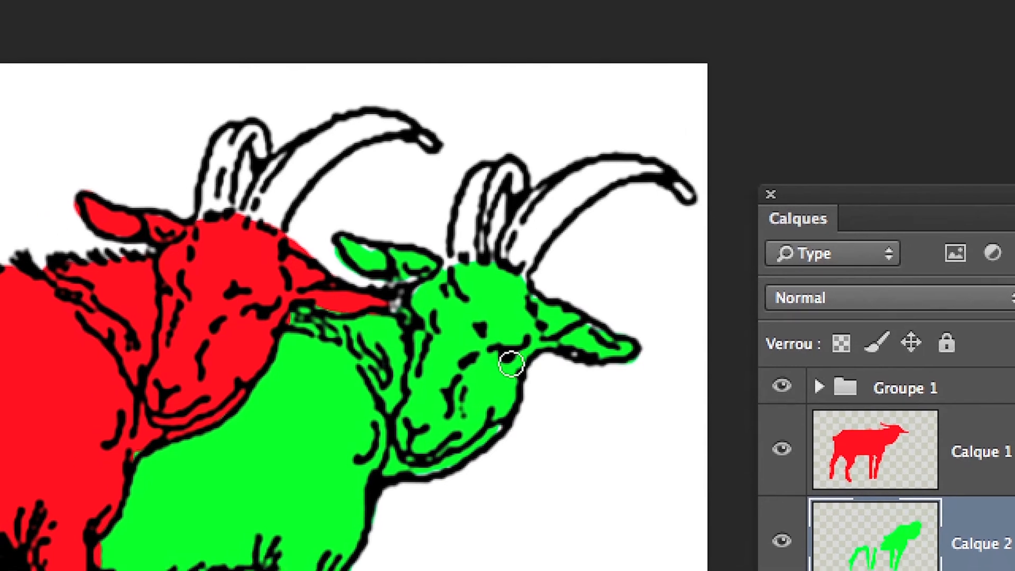
# Hide Calque 1 and Groupe 1 to inspect the green fill of Calque 2 alone, and show both again
pyautogui.scroll(-5, 470, 329)
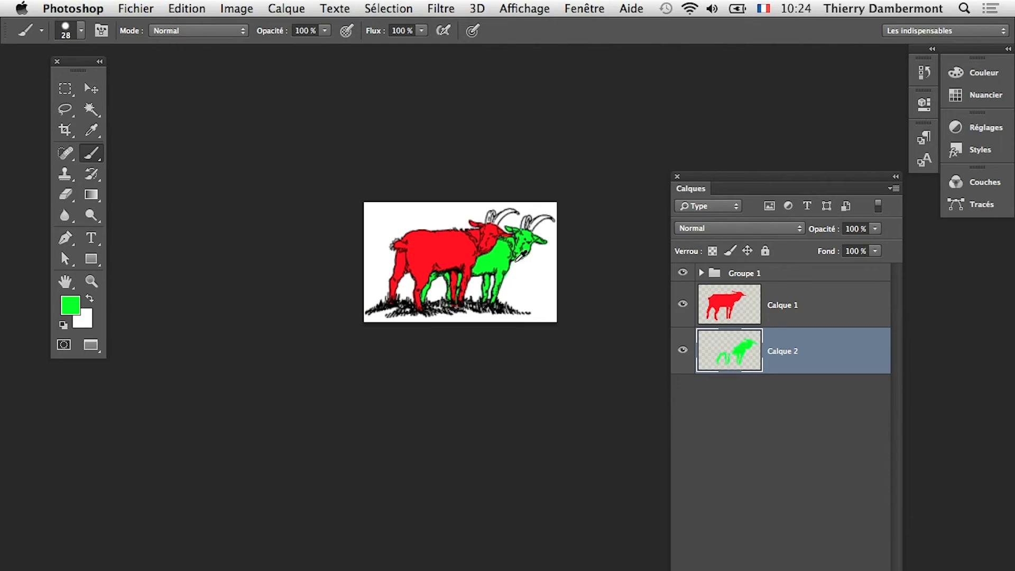
pyautogui.scroll(2, 536, 247)
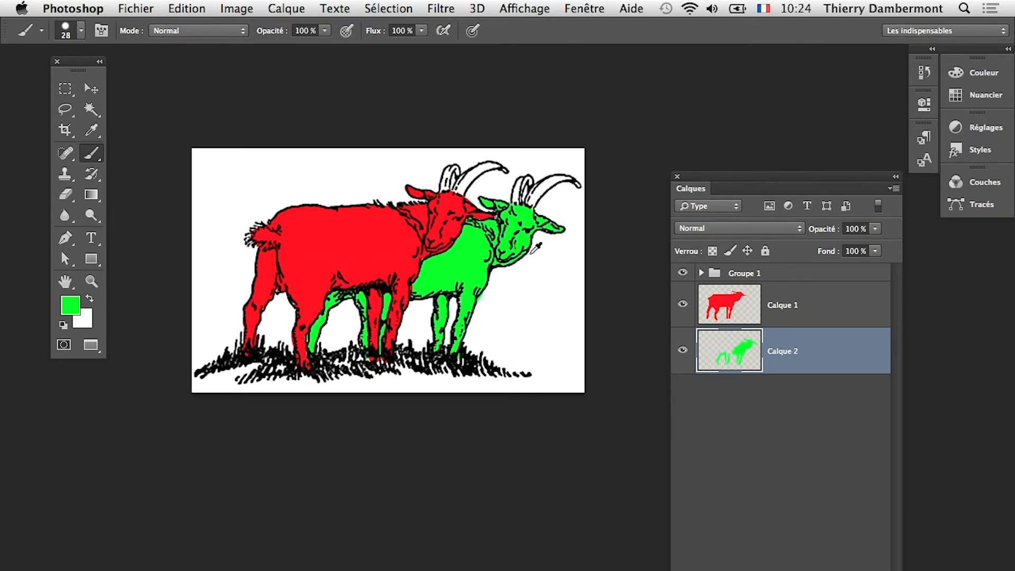
pyautogui.scroll(3, 417, 286)
pyautogui.scroll(-3, 417, 286)
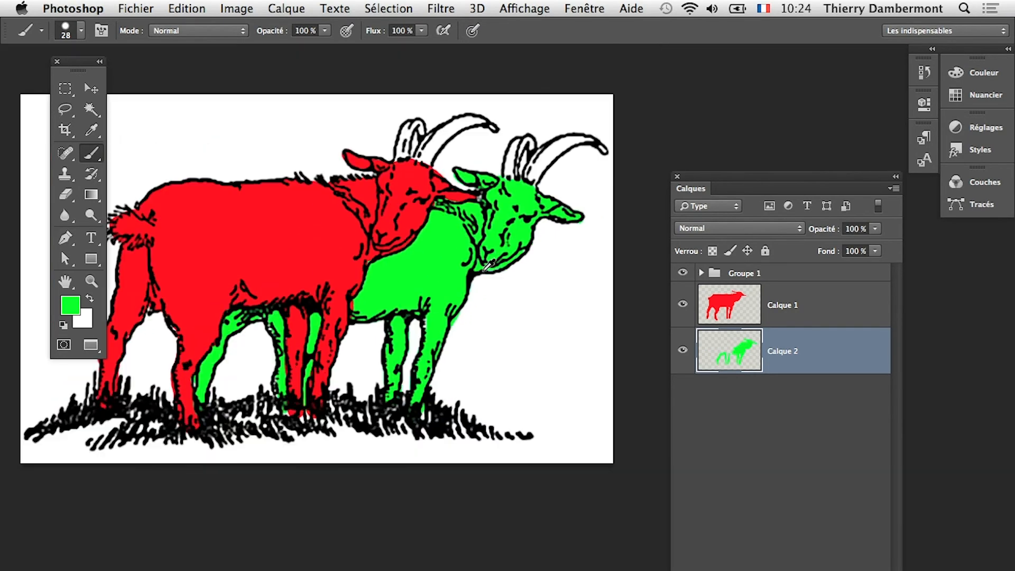
pyautogui.scroll(3, 417, 286)
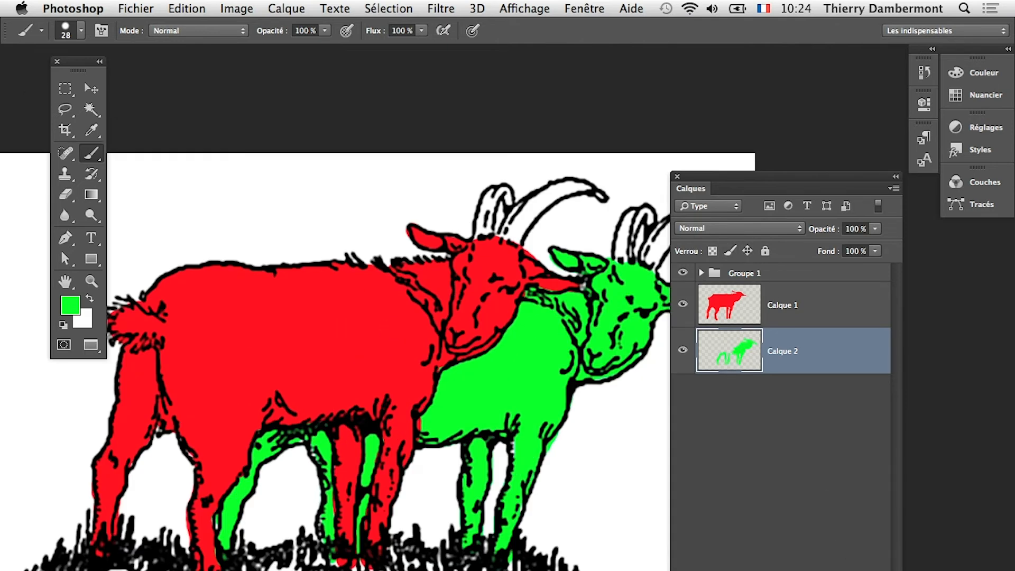
pyautogui.moveTo(902, 380); pyautogui.dragTo(967, 381)
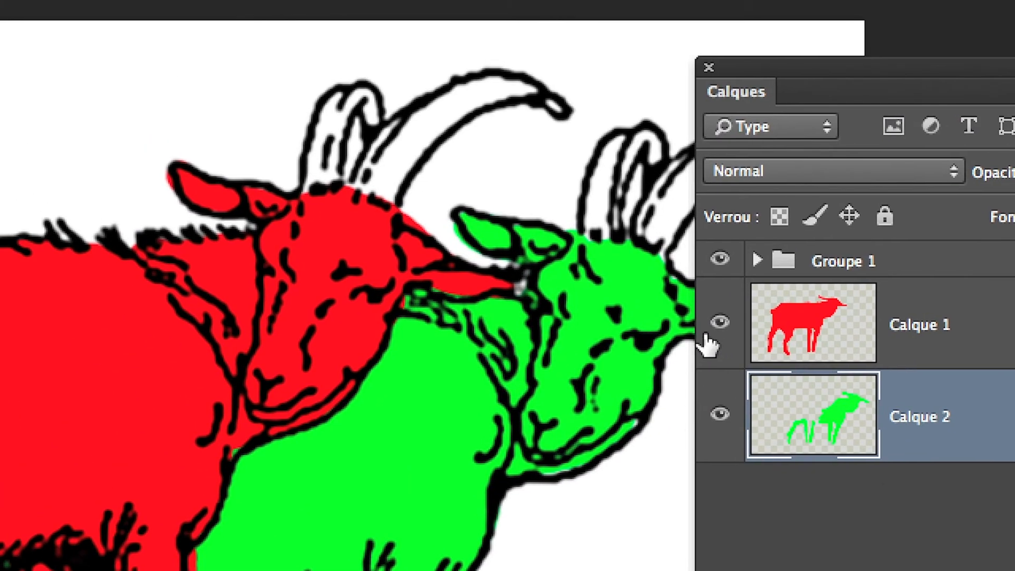
pyautogui.click(683, 304)
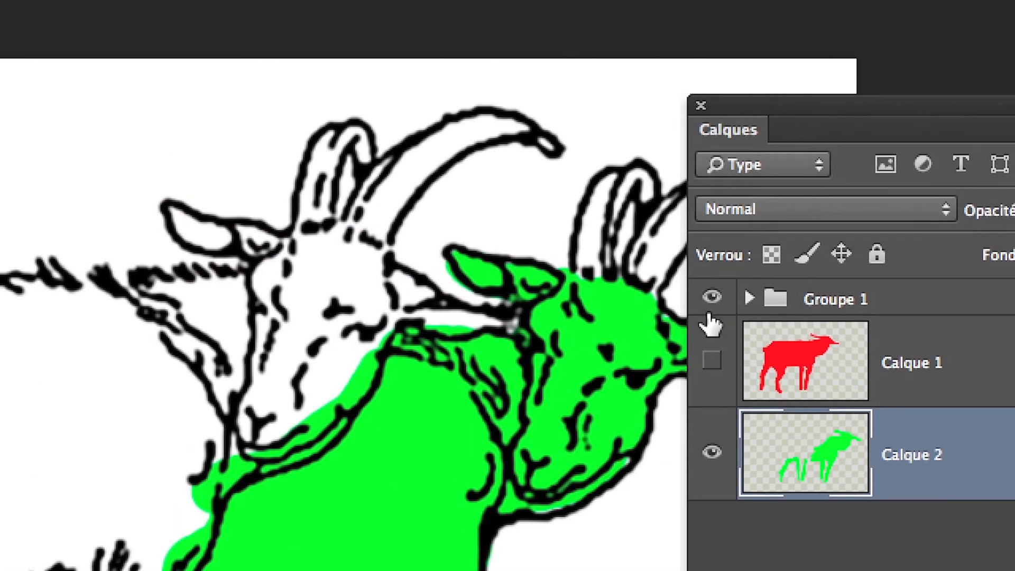
pyautogui.click(713, 269)
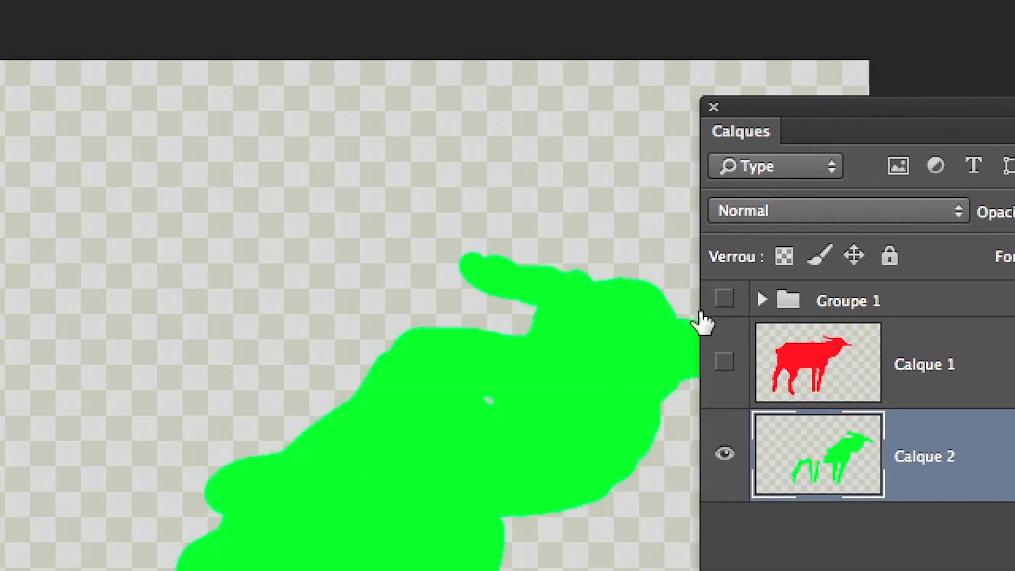
pyautogui.scroll(-2, 600, 421)
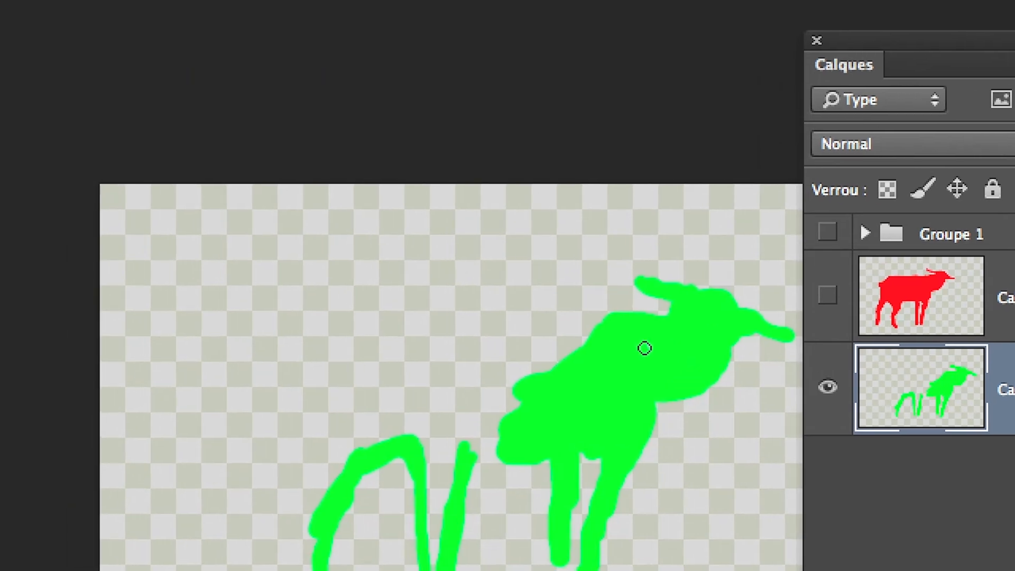
pyautogui.click(611, 339)
pyautogui.click(790, 291)
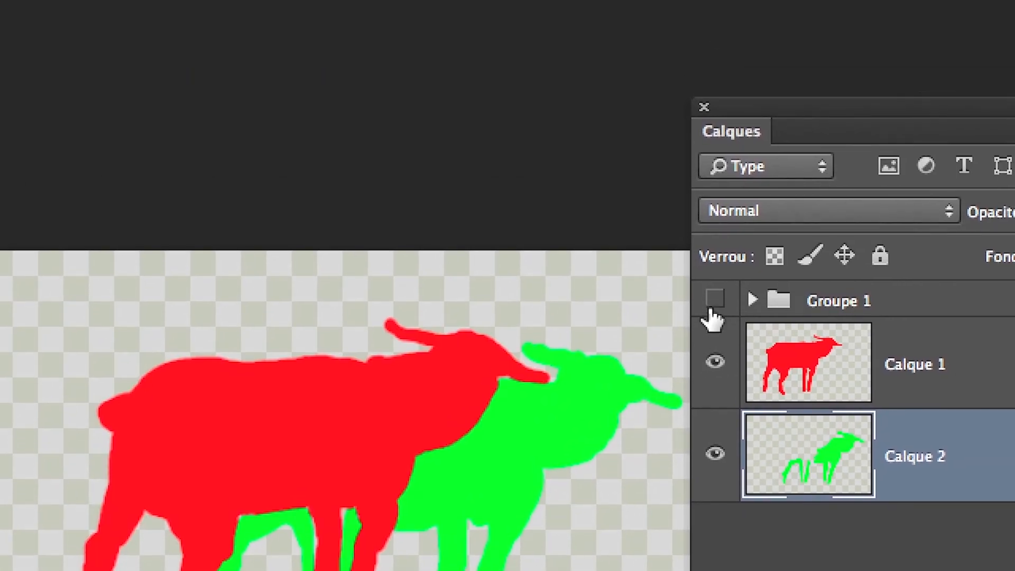
pyautogui.click(714, 264)
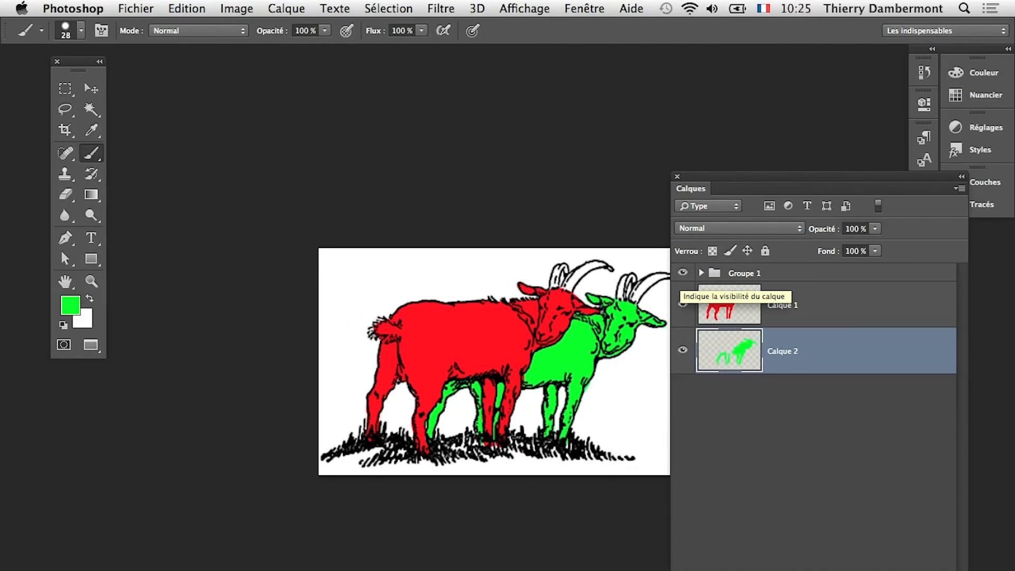
pyautogui.moveTo(380, 163); pyautogui.dragTo(316, 140)
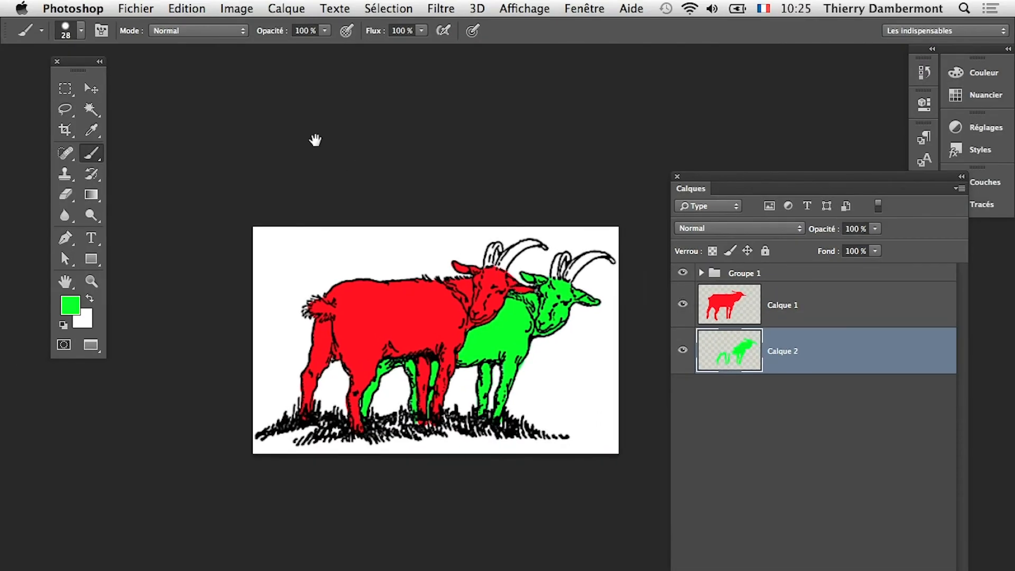
# Save the document as Public_Domain_Goat_Drawing-05.psd with maximised compatibility
pyautogui.click(136, 8)
pyautogui.click(205, 193)
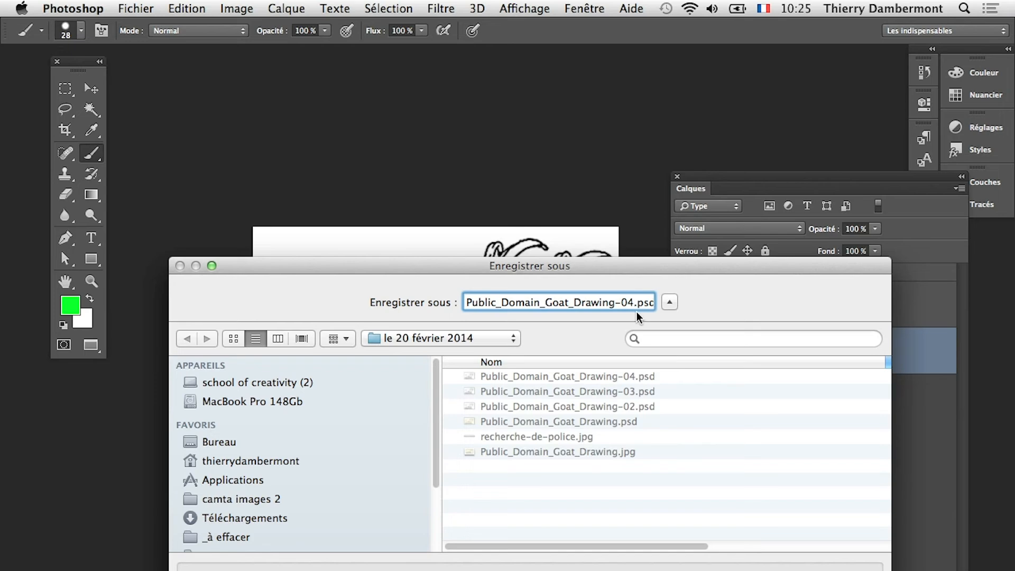
pyautogui.press('Return')
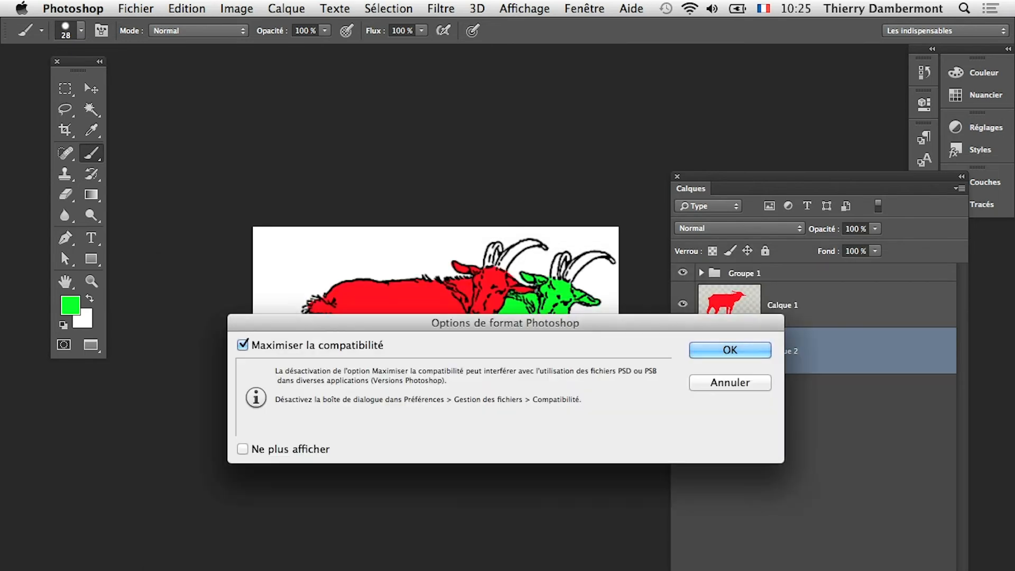
pyautogui.click(730, 350)
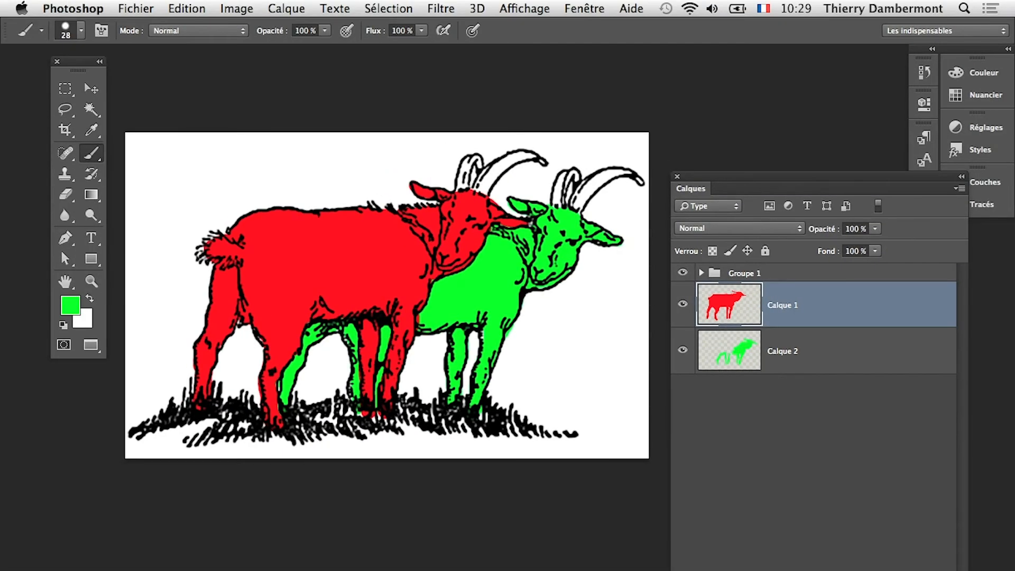
# Recolour the front goat's red fill on Calque 1 with Teinte/Saturation: hue +36, saturation -58, luminosity +23
pyautogui.click(237, 8)
pyautogui.moveTo(263, 63)
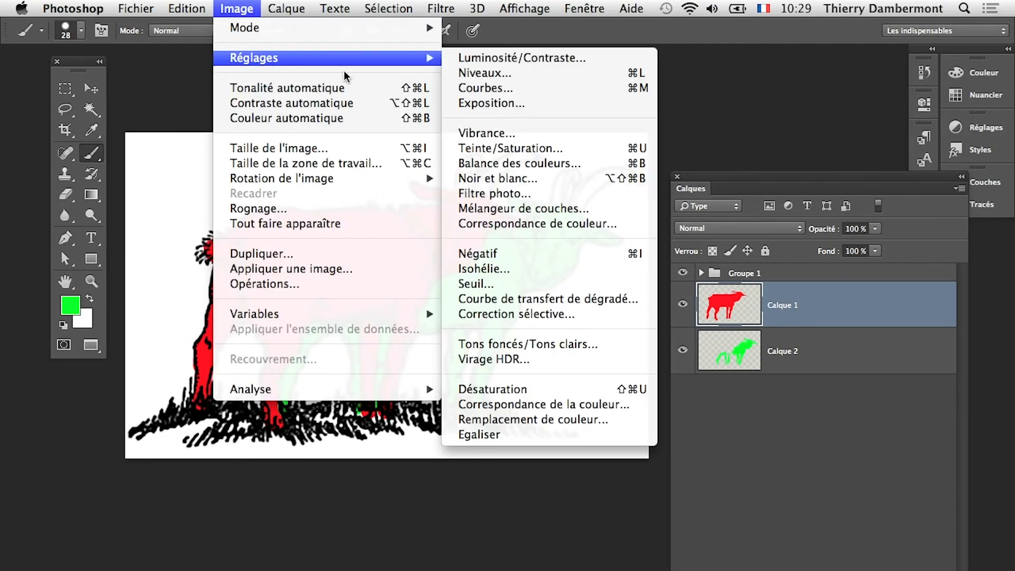
pyautogui.click(531, 147)
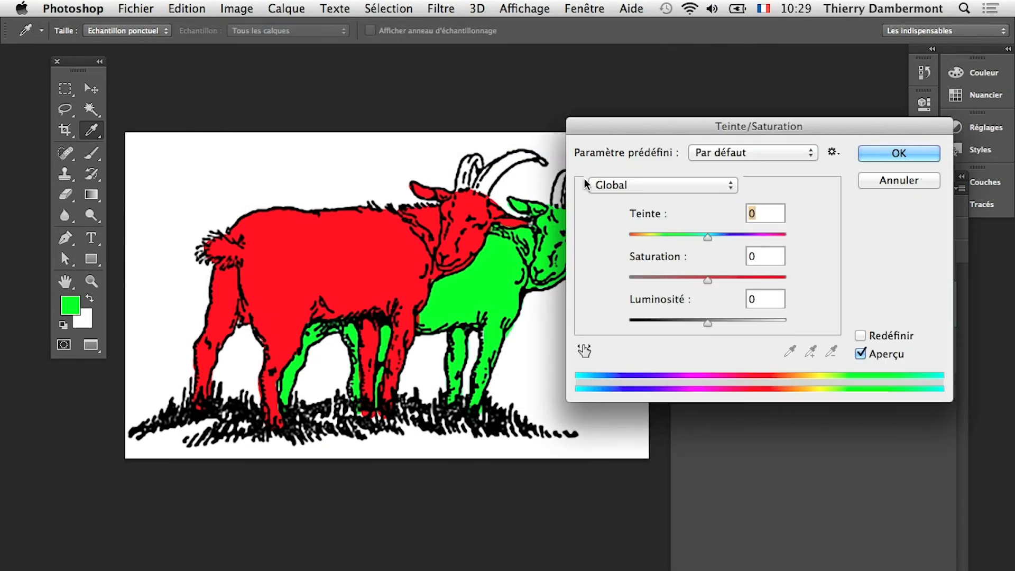
pyautogui.moveTo(637, 119); pyautogui.dragTo(630, 372)
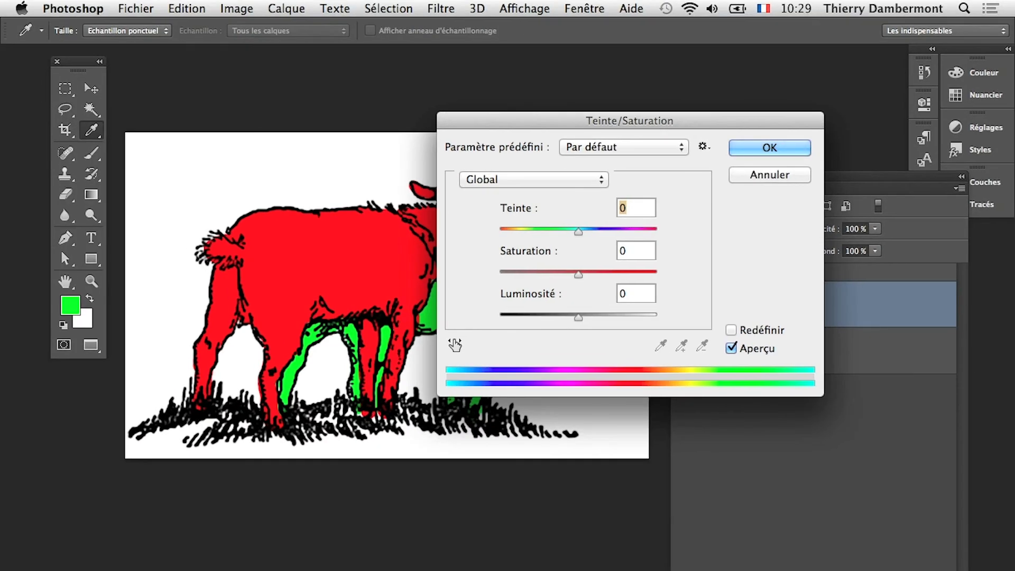
pyautogui.moveTo(580, 317); pyautogui.dragTo(555, 317)
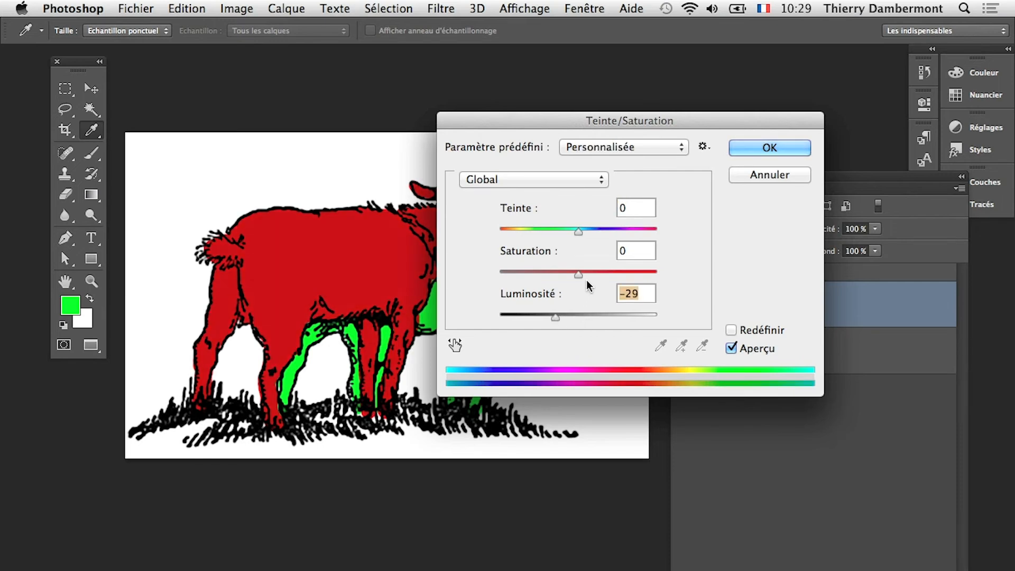
pyautogui.moveTo(578, 275); pyautogui.dragTo(549, 277)
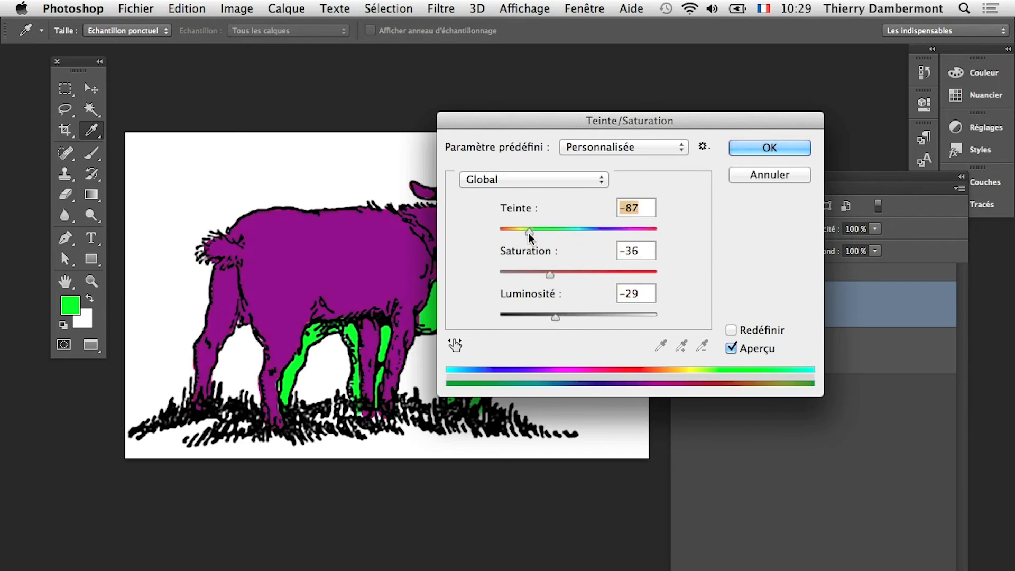
pyautogui.moveTo(528, 233); pyautogui.dragTo(641, 244)
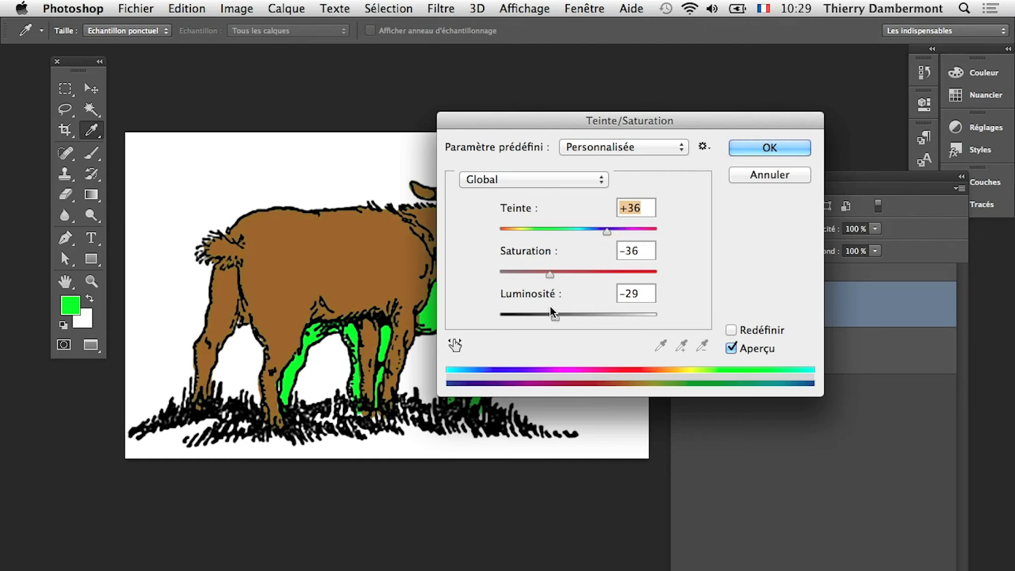
pyautogui.moveTo(554, 320); pyautogui.dragTo(596, 320)
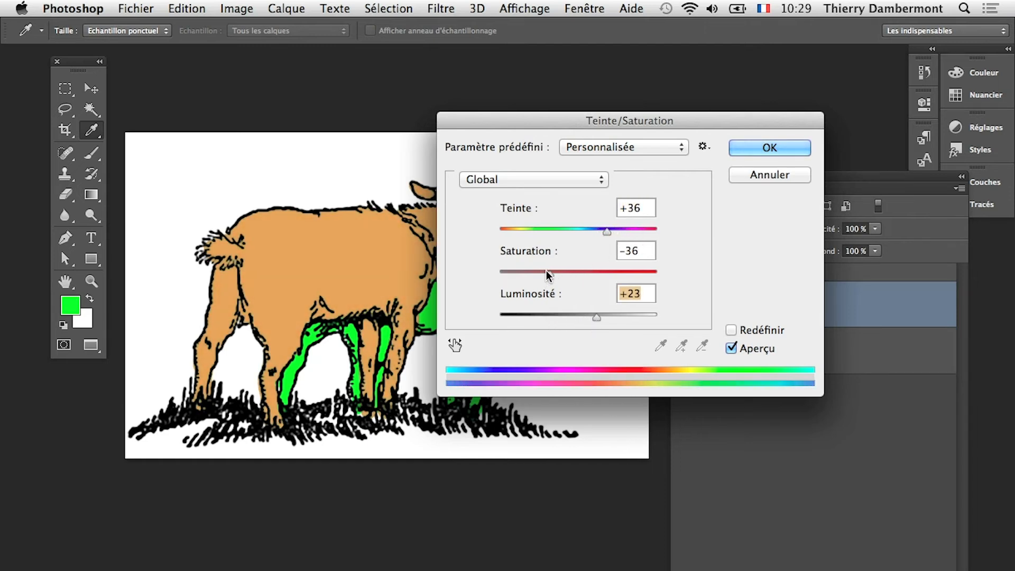
pyautogui.moveTo(547, 270)
pyautogui.mouseDown()
pyautogui.moveTo(522, 271)
pyautogui.moveTo(532, 275)
pyautogui.mouseUp()
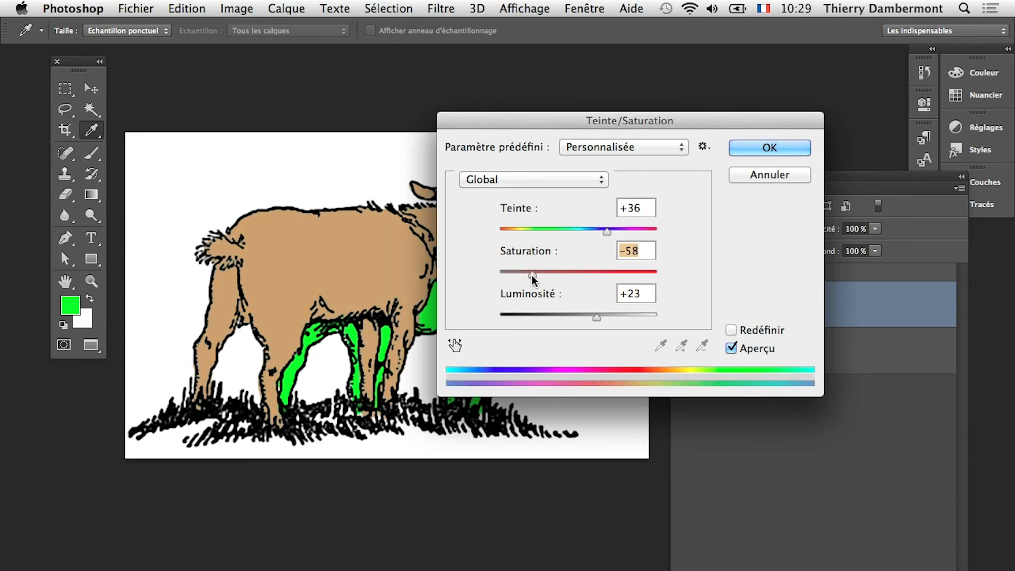
pyautogui.press('Return')
# Recolour the rear goat's green fill on Calque 2 to orange with Teinte/Saturation: hue -92, saturation -42
pyautogui.click(779, 356)
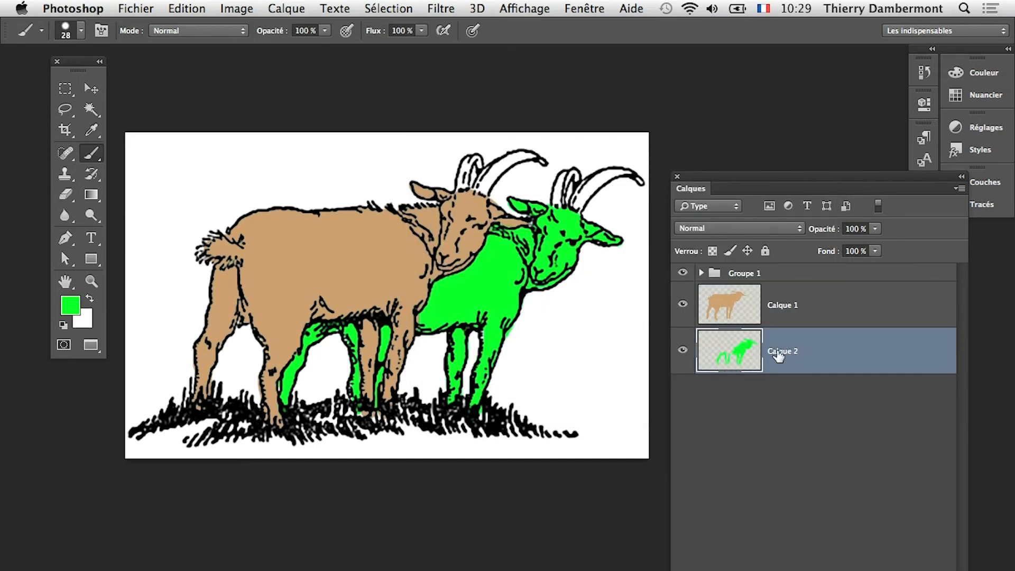
pyautogui.click(237, 6)
pyautogui.moveTo(421, 61)
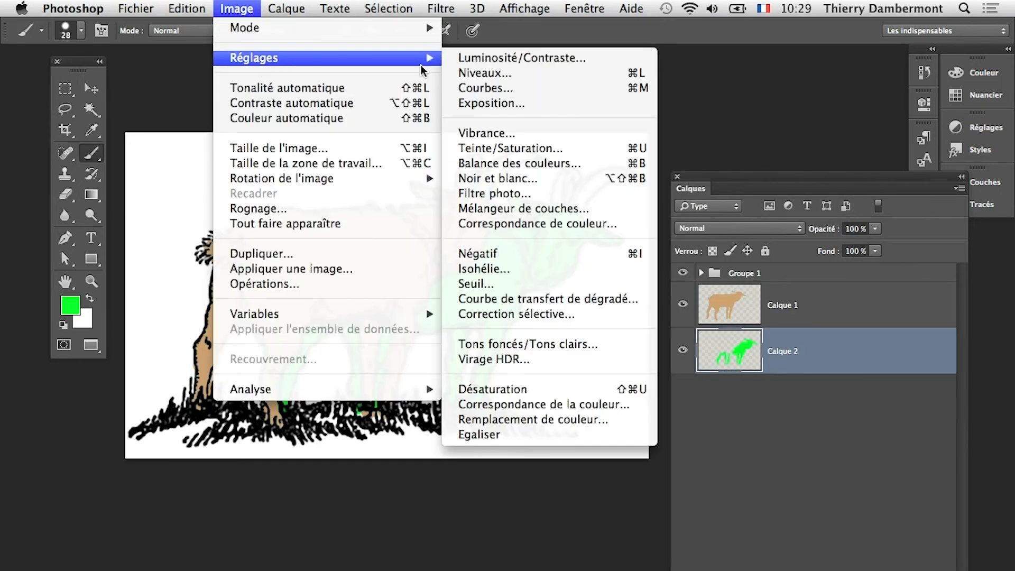
pyautogui.click(573, 148)
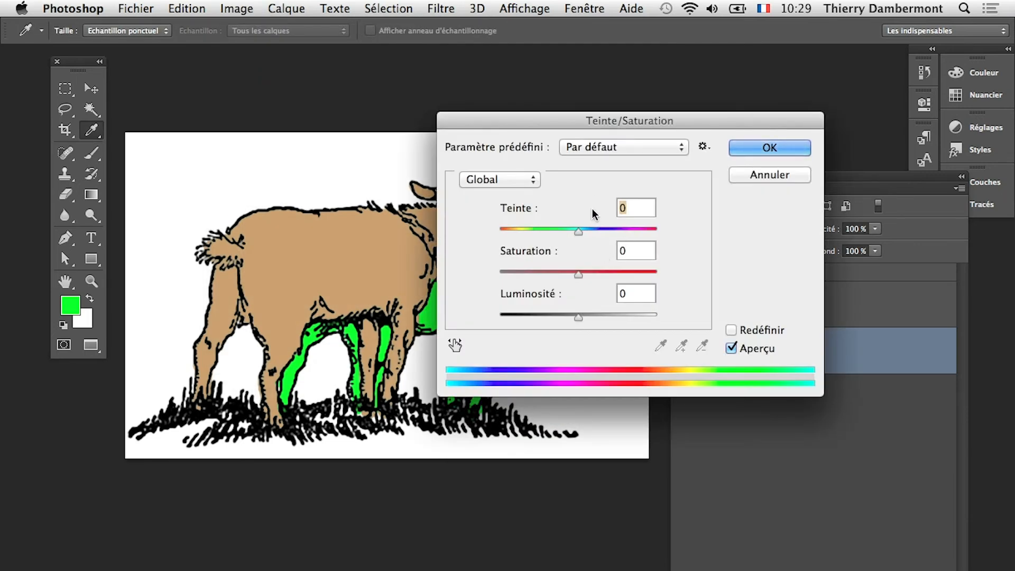
pyautogui.moveTo(536, 124); pyautogui.dragTo(663, 205)
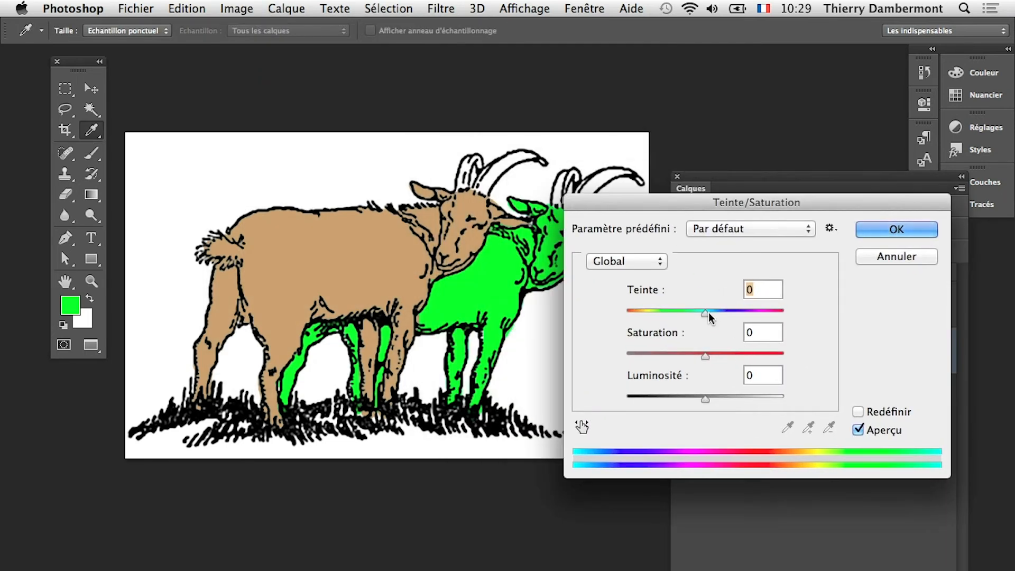
pyautogui.moveTo(709, 313); pyautogui.dragTo(731, 315)
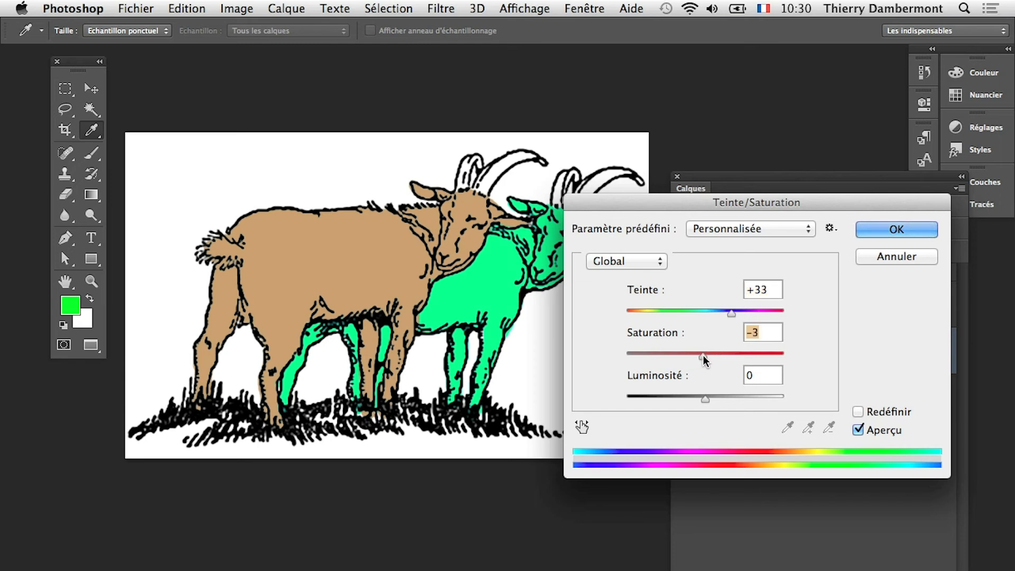
pyautogui.moveTo(658, 312)
pyautogui.mouseDown()
pyautogui.moveTo(645, 310)
pyautogui.moveTo(654, 312)
pyautogui.mouseUp()
pyautogui.moveTo(697, 356); pyautogui.dragTo(673, 359)
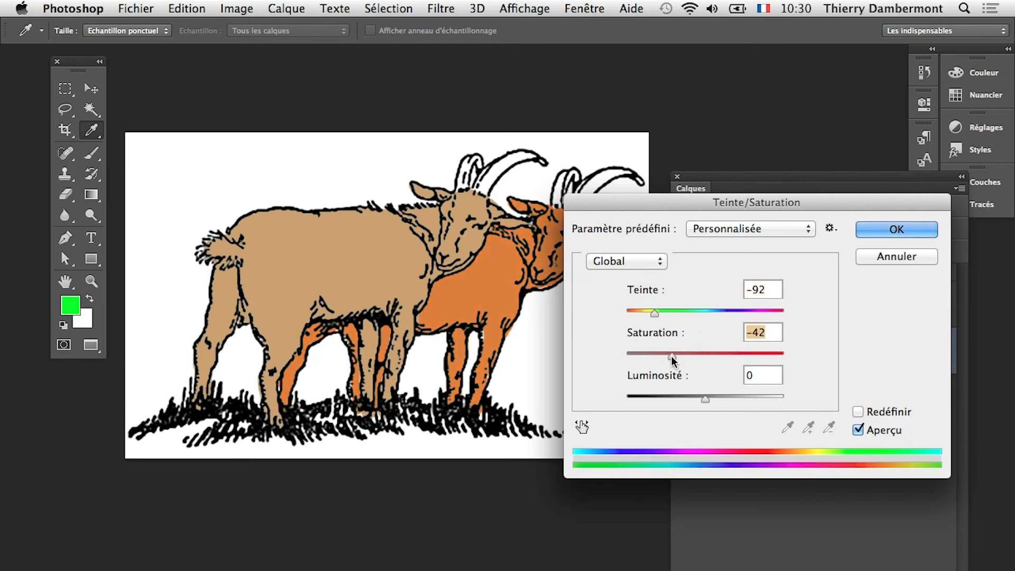
pyautogui.click(879, 233)
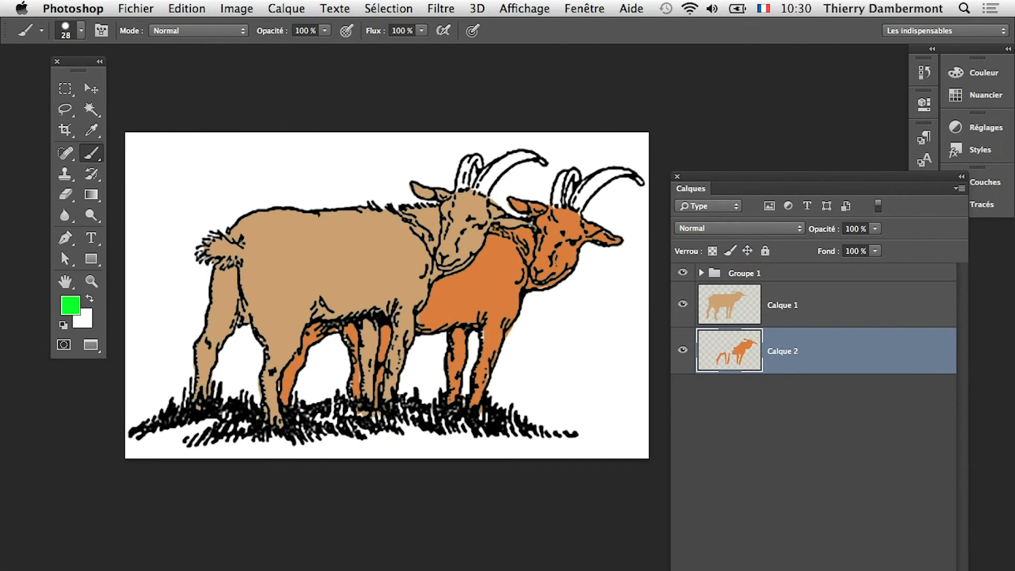
# Desaturate the front goat's fill on Calque 1 to grey with Teinte/Saturation
pyautogui.click(885, 304)
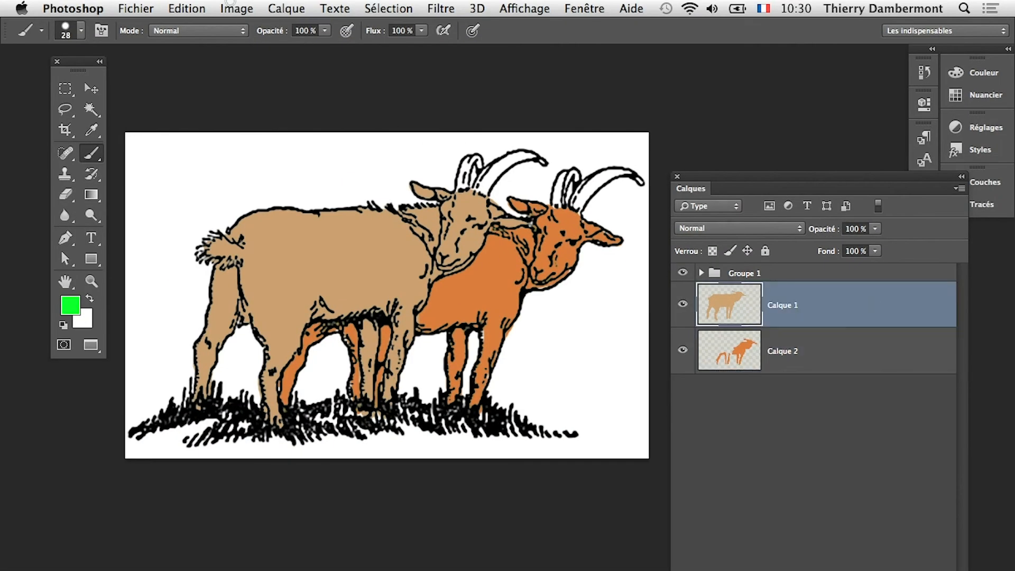
pyautogui.press('super+u')
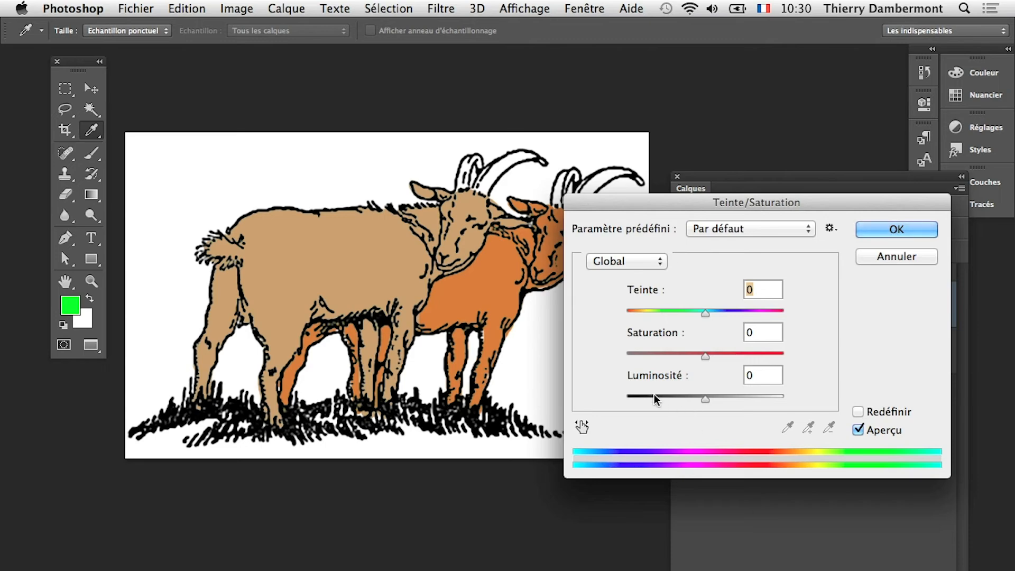
pyautogui.click(637, 354)
pyautogui.click(897, 229)
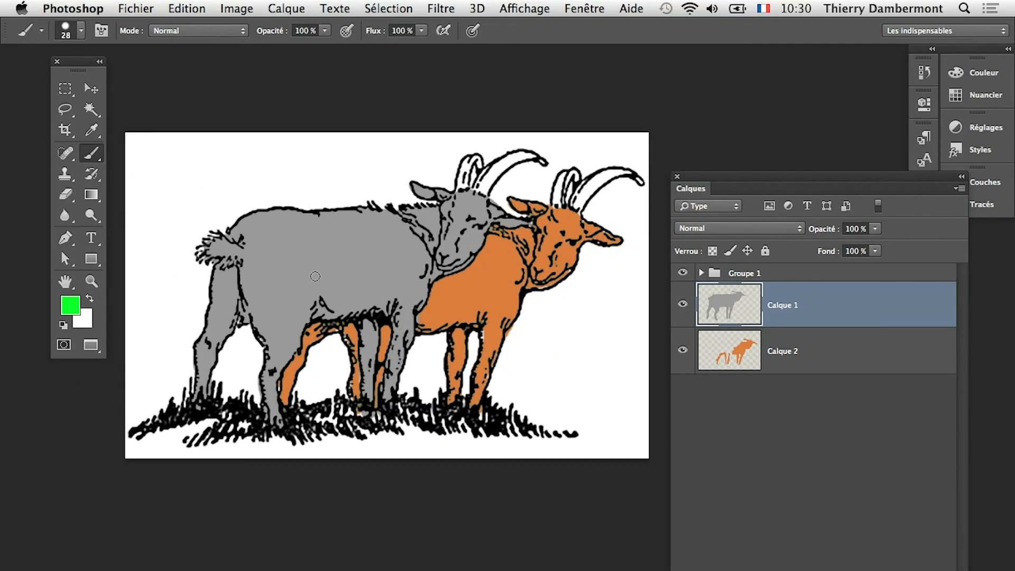
# Colourise the grey fill of Calque 1 using Teinte/Saturation with Redéfinir enabled, hue 58 and saturation 25
pyautogui.press('super+u')
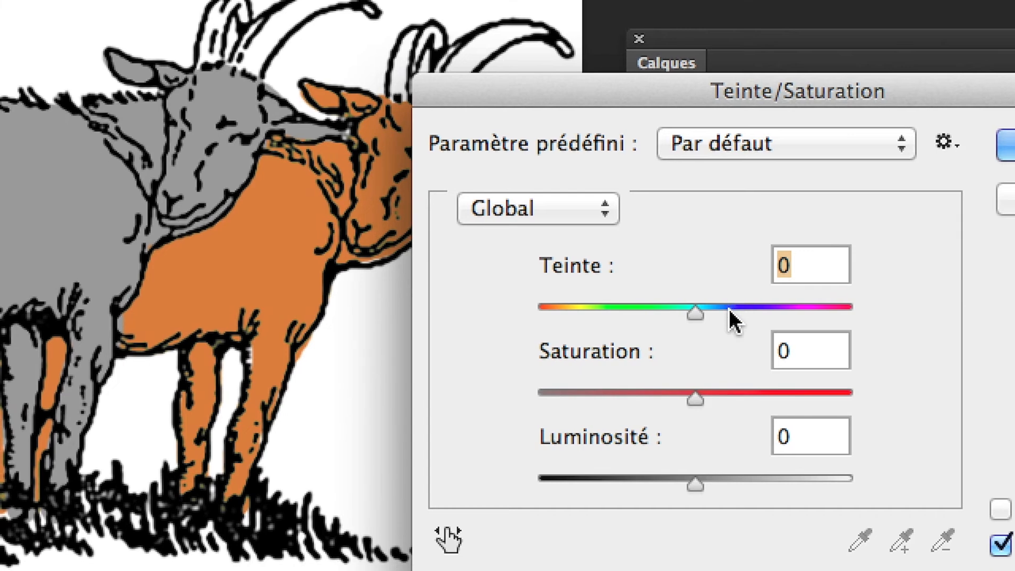
pyautogui.moveTo(705, 313); pyautogui.dragTo(515, 312)
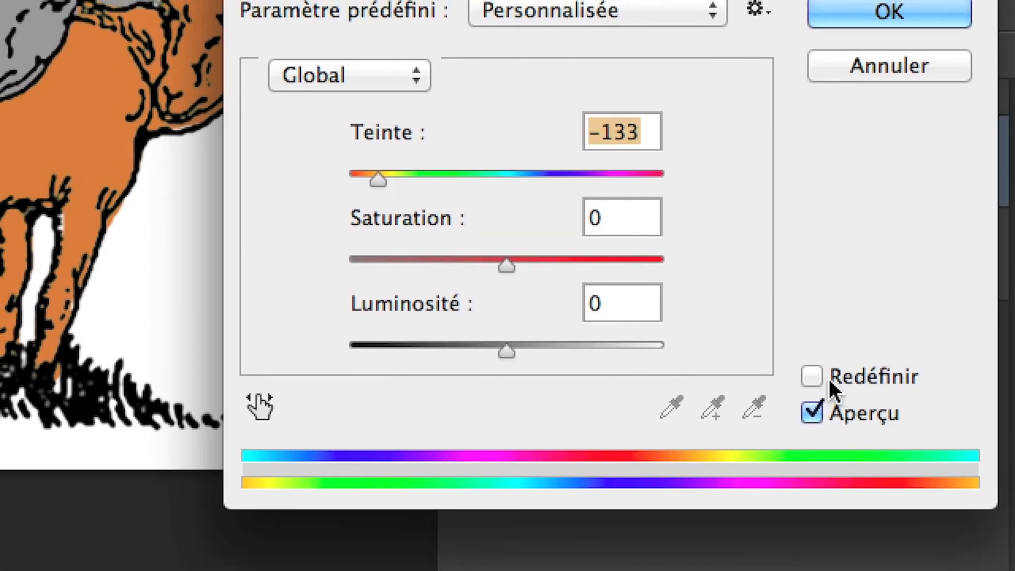
pyautogui.click(812, 376)
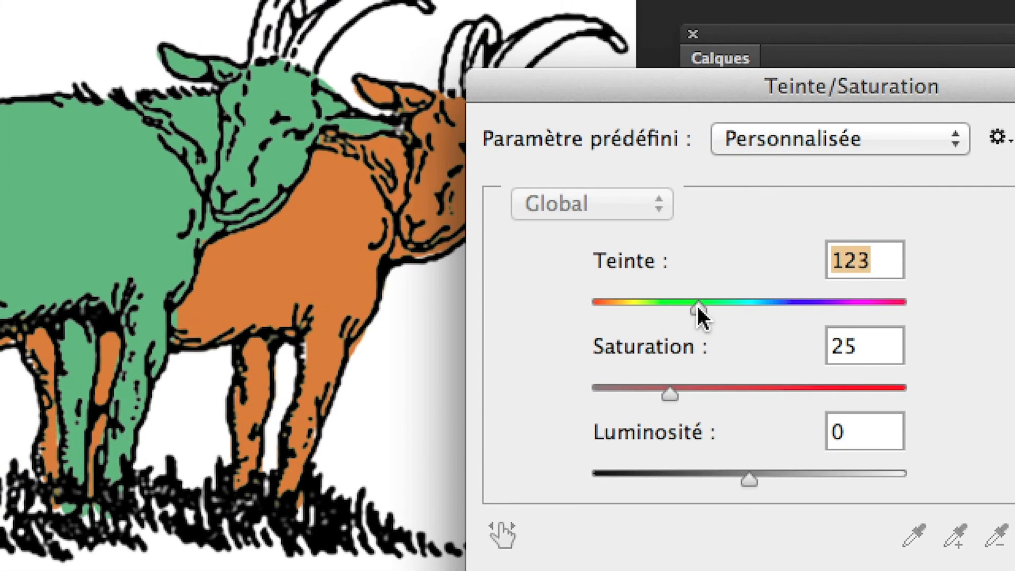
pyautogui.moveTo(453, 183); pyautogui.dragTo(429, 177)
pyautogui.moveTo(687, 305); pyautogui.dragTo(660, 306)
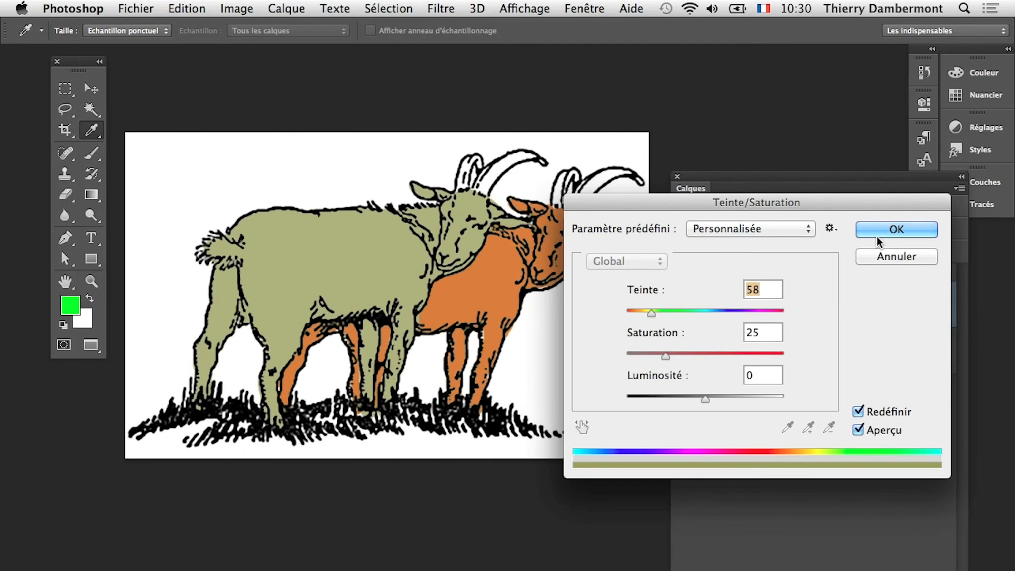
pyautogui.click(878, 232)
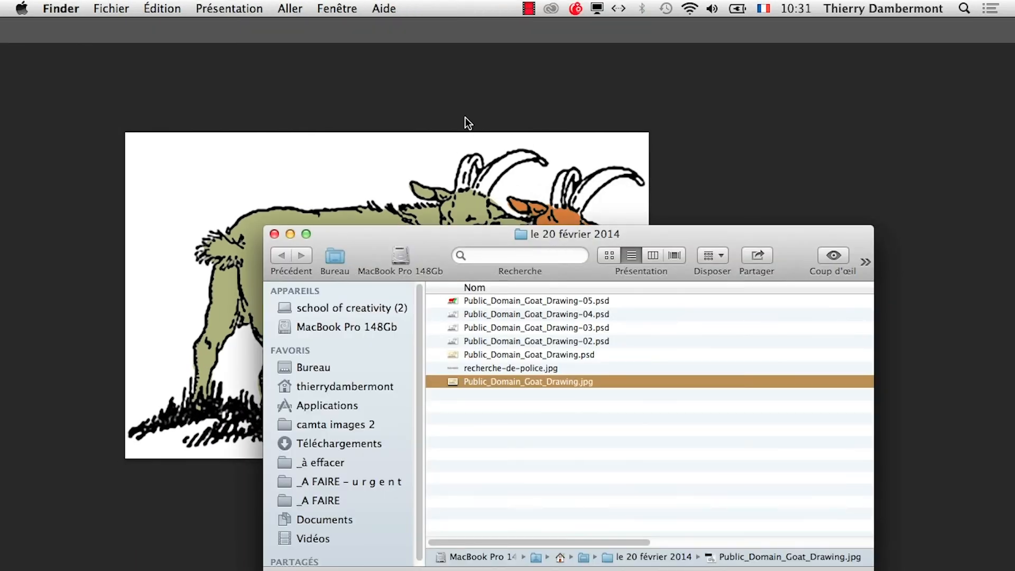
# Switch back to Photoshop and examine where the fills spill past the outlines around the goats' heads, legs and back
pyautogui.click(467, 123)
pyautogui.scroll(5, 496, 204)
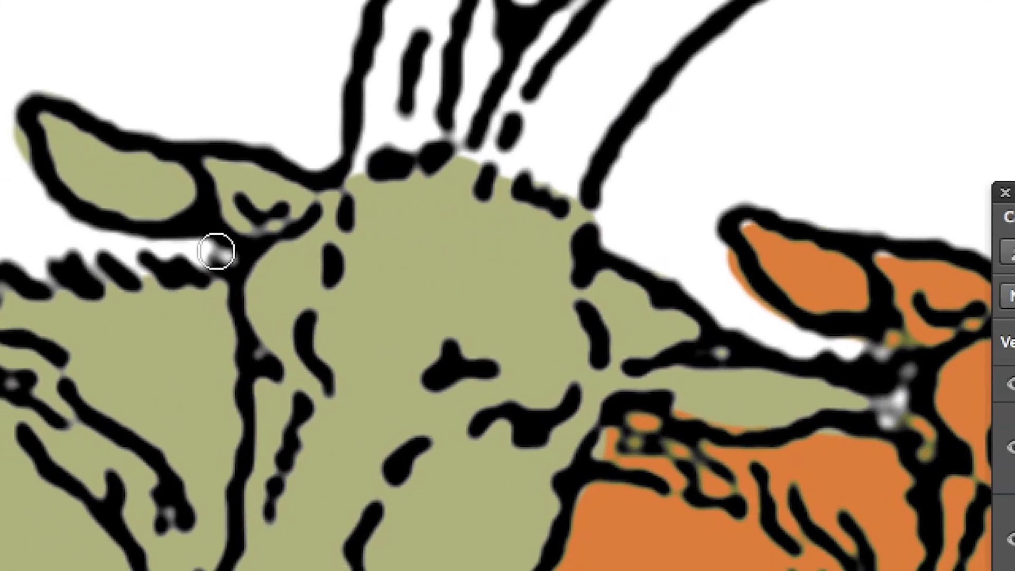
pyautogui.scroll(-4, 212, 268)
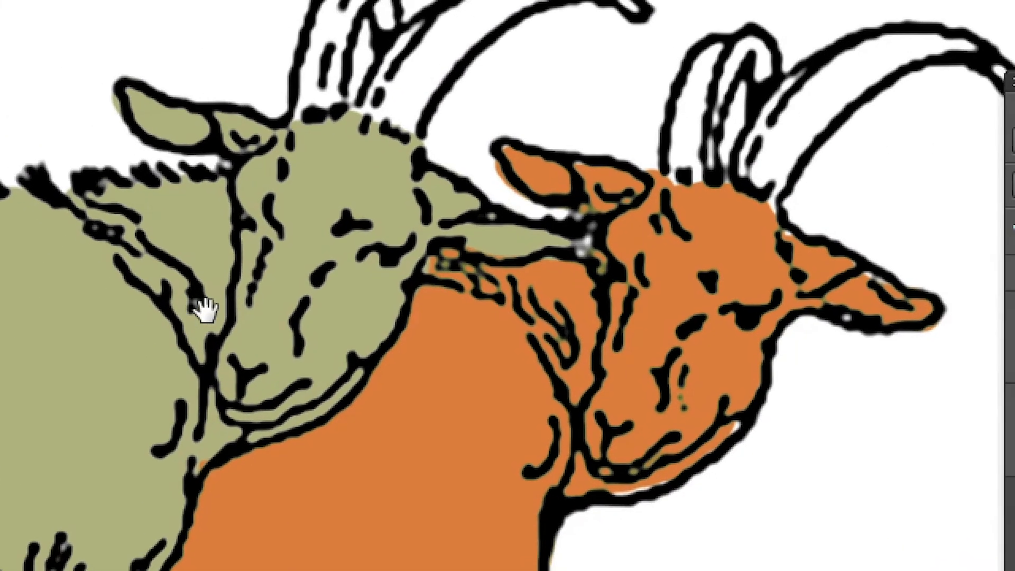
pyautogui.moveTo(204, 311); pyautogui.dragTo(420, 286)
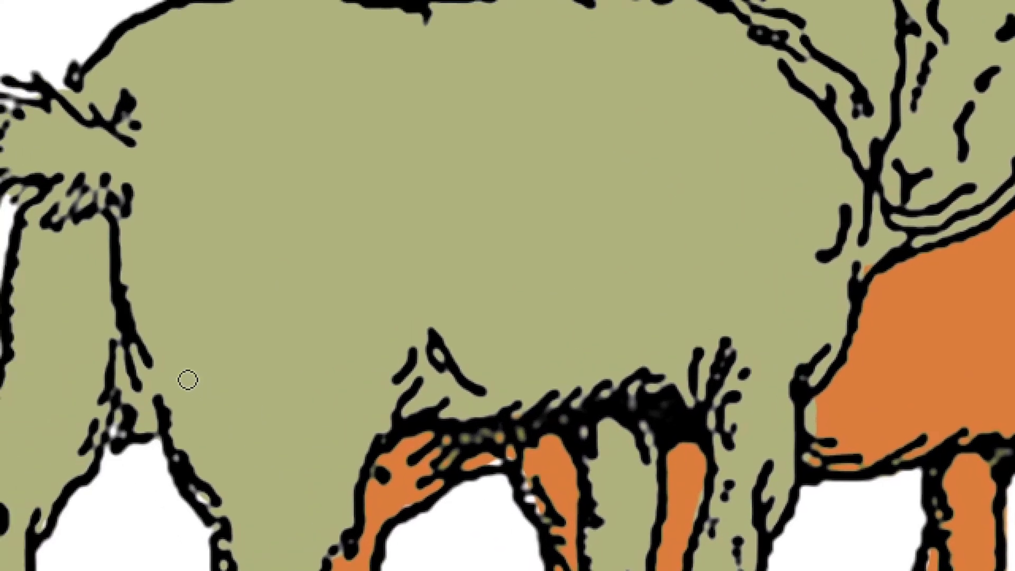
pyautogui.moveTo(150, 387); pyautogui.dragTo(302, 309)
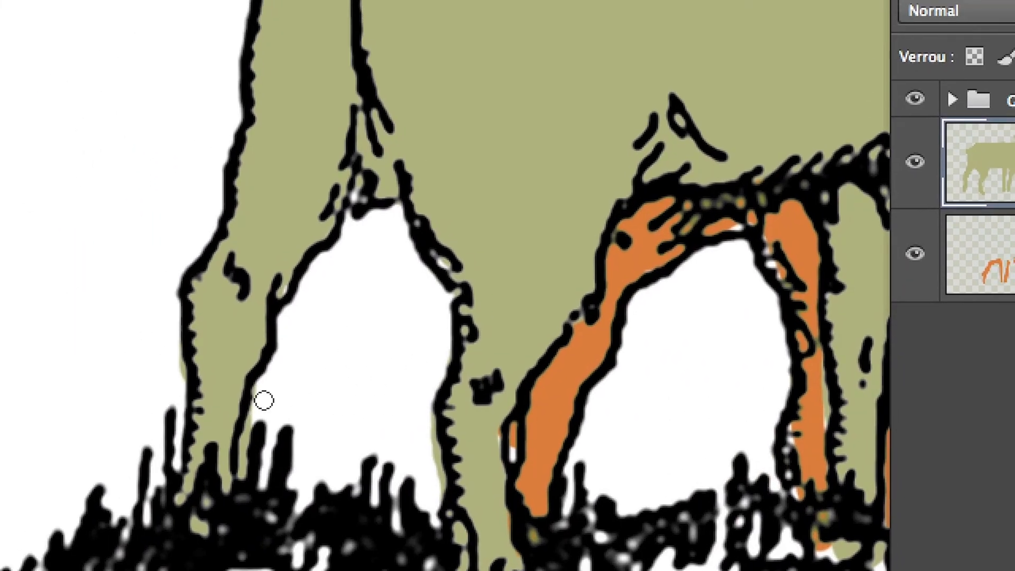
pyautogui.moveTo(462, 253); pyautogui.dragTo(404, 469)
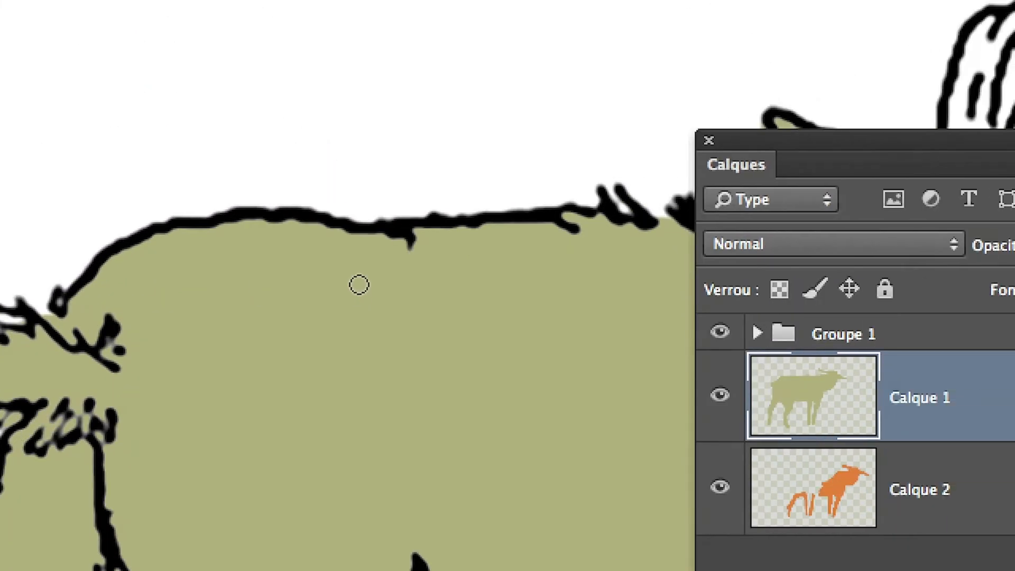
pyautogui.scroll(-3, 435, 331)
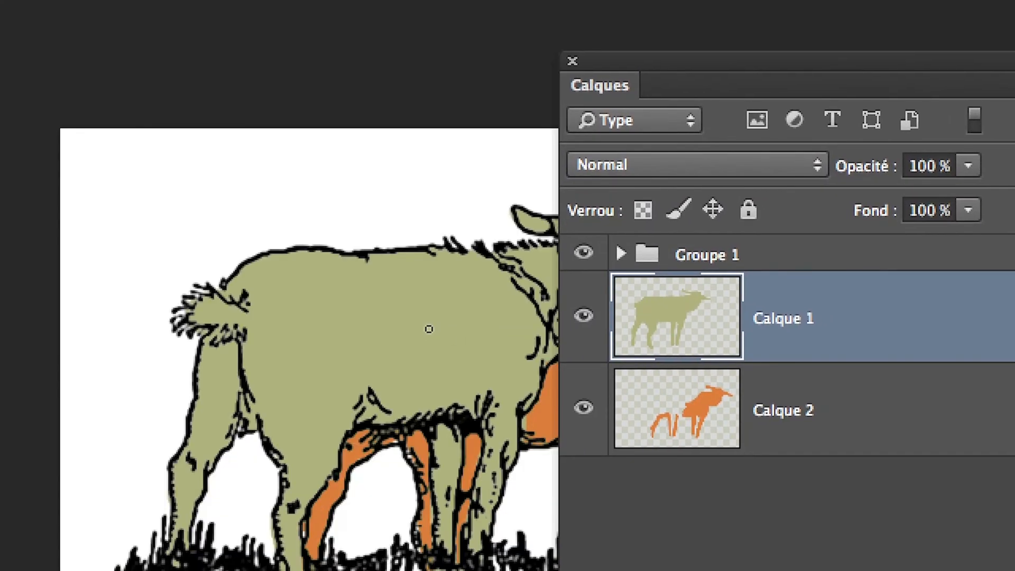
pyautogui.moveTo(448, 347); pyautogui.dragTo(262, 360)
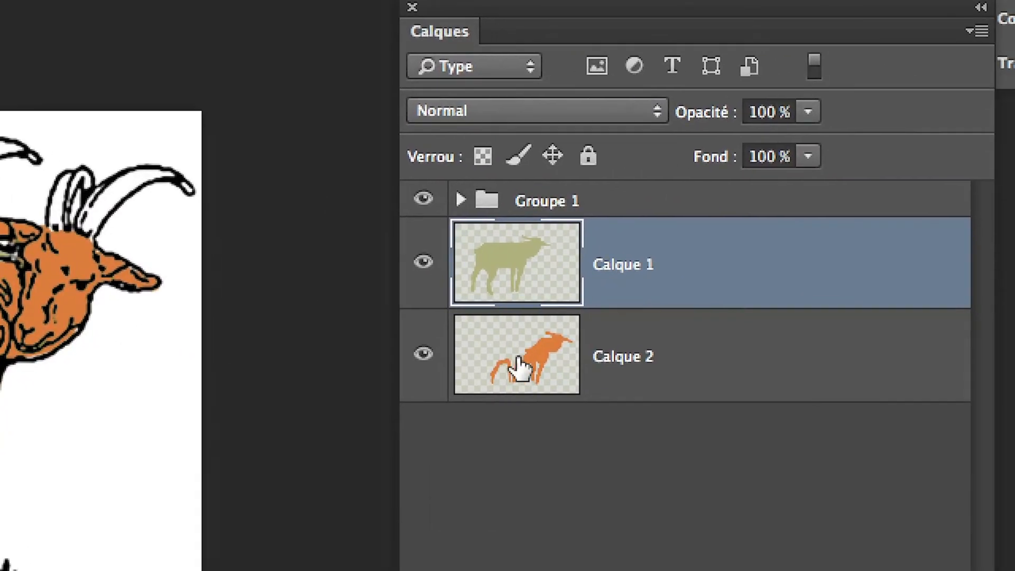
# Erase the orange spilling past the rear goat's ear on Calque 2 with a hard 15 px eraser
pyautogui.click(948, 368)
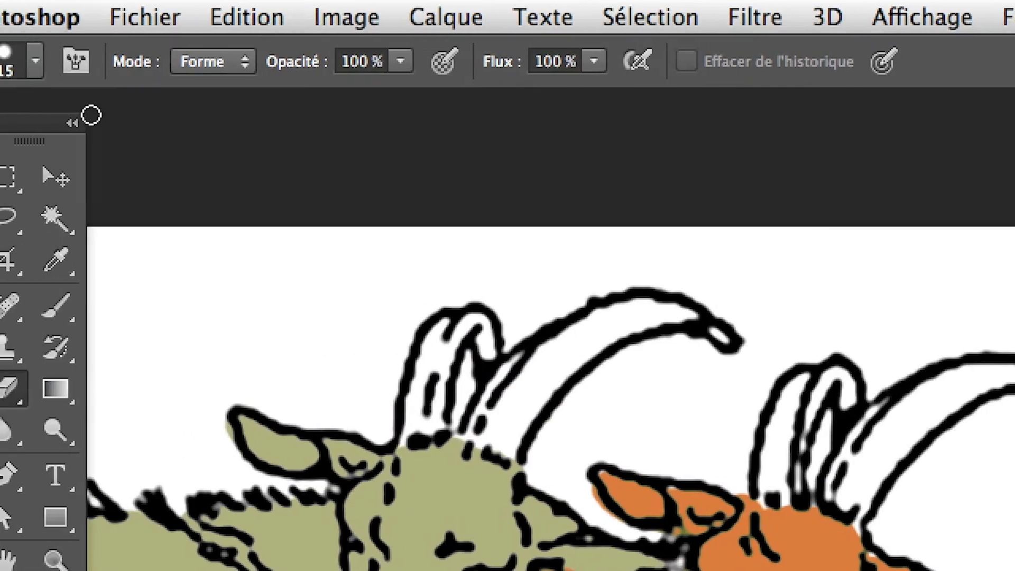
pyautogui.click(65, 74)
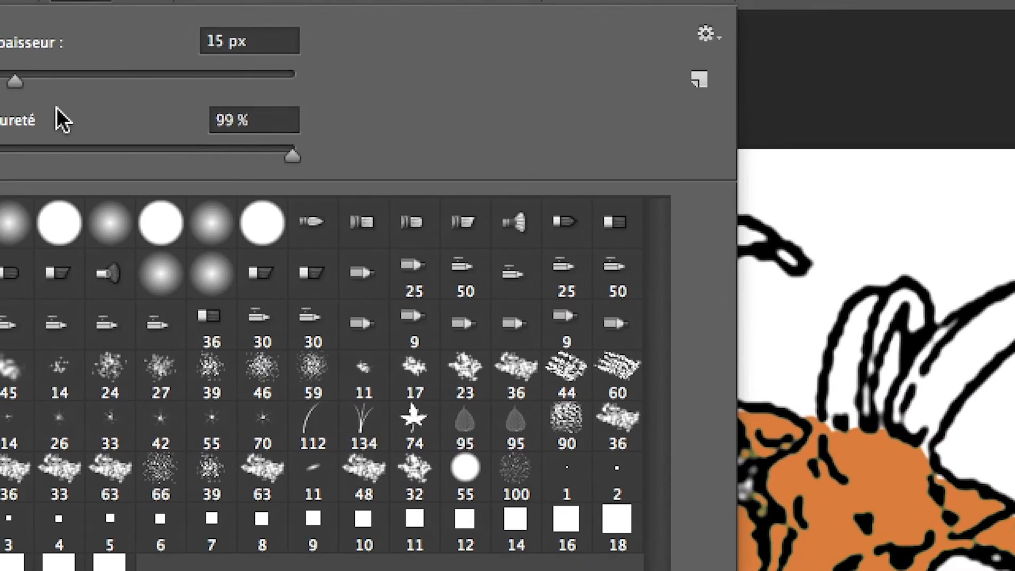
pyautogui.click(59, 227)
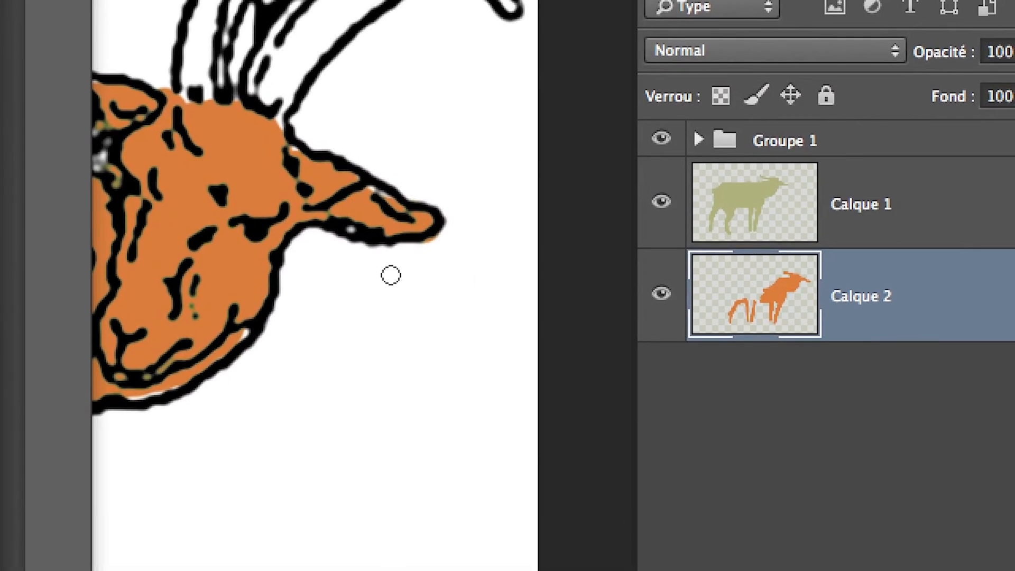
pyautogui.click(393, 274)
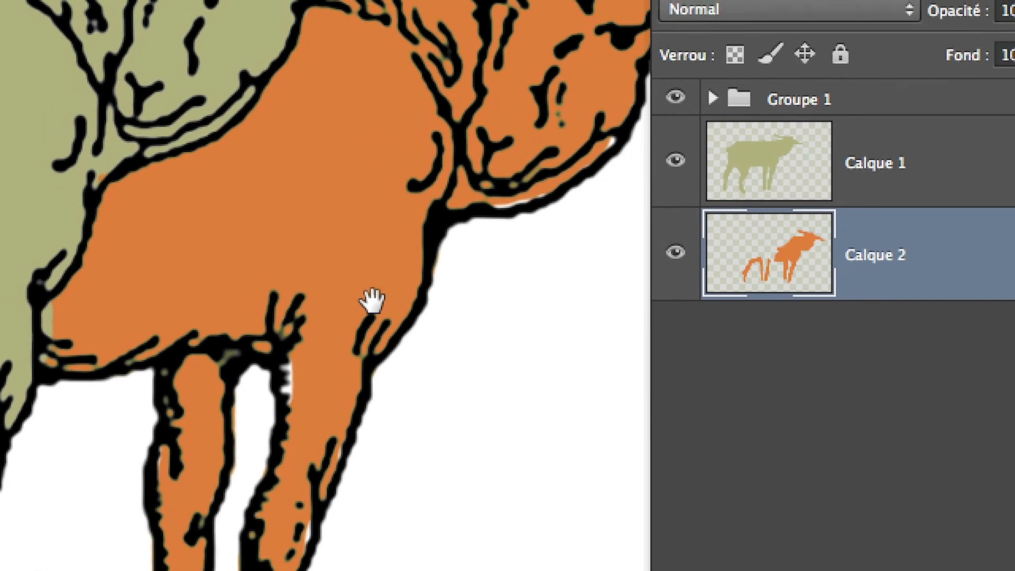
# Sample the rear goat's orange as the foreground colour with the Pipette and switch to the Brush tool
pyautogui.scroll(3, 353, 332)
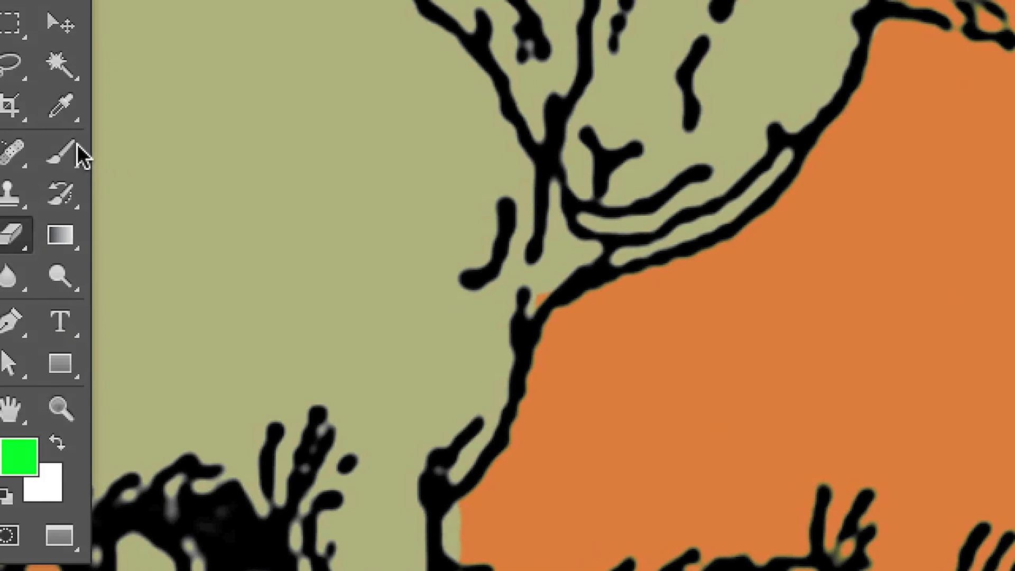
pyautogui.click(68, 130)
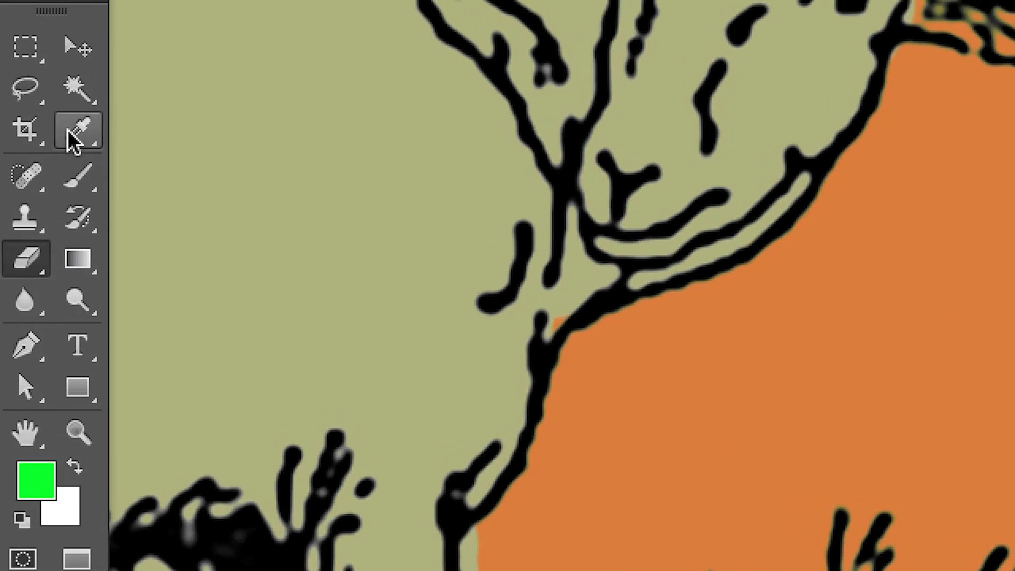
pyautogui.rightClick(67, 131)
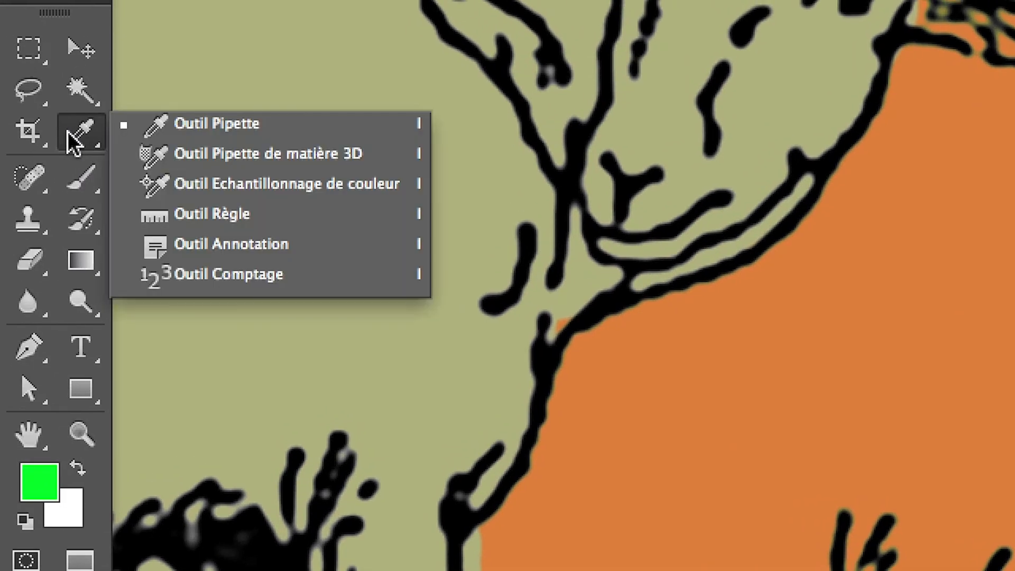
pyautogui.click(101, 129)
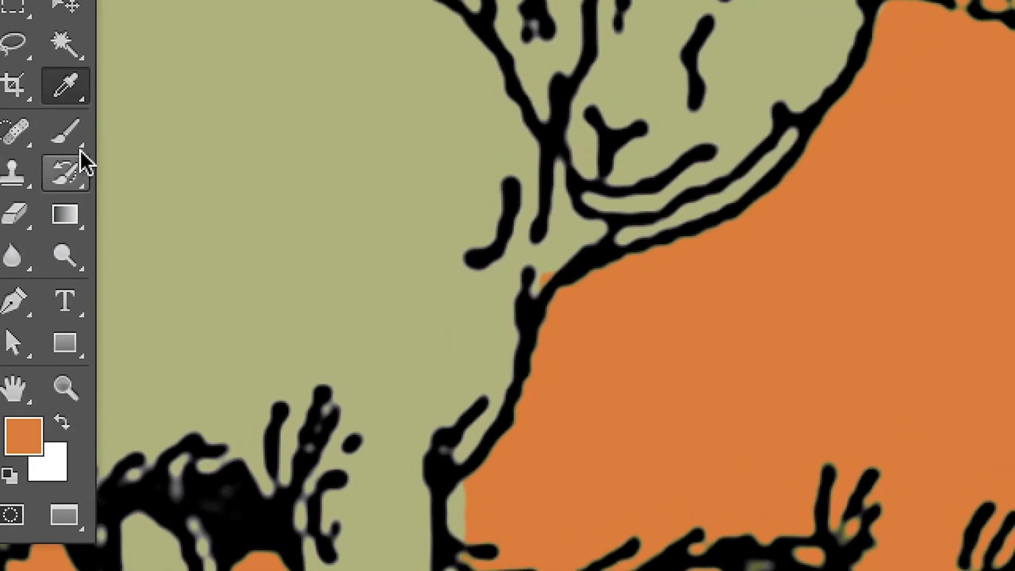
pyautogui.click(78, 145)
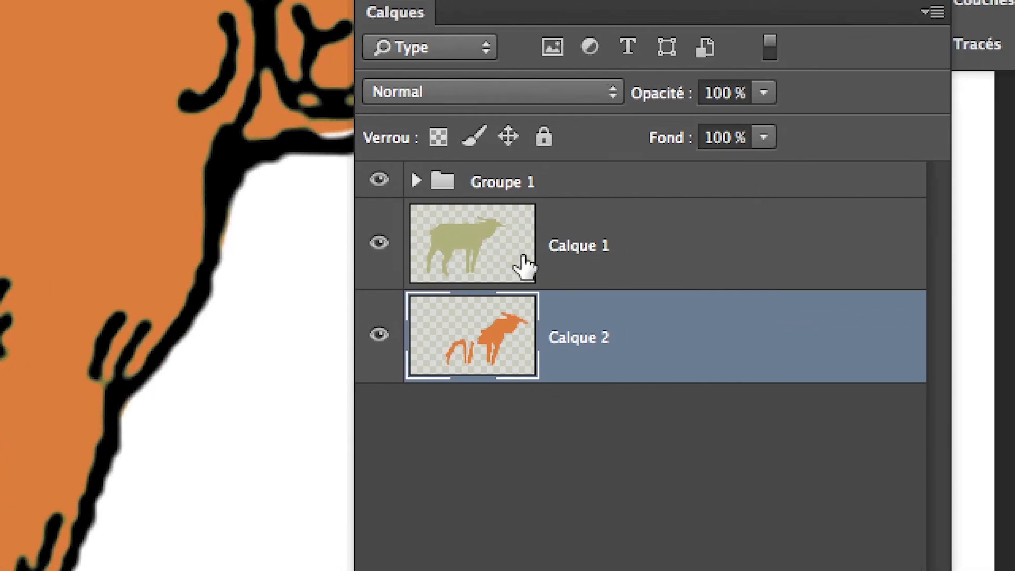
# Erase the green on Calque 1 that spills past the front goat's outline onto the rear goat's chest
pyautogui.click(521, 265)
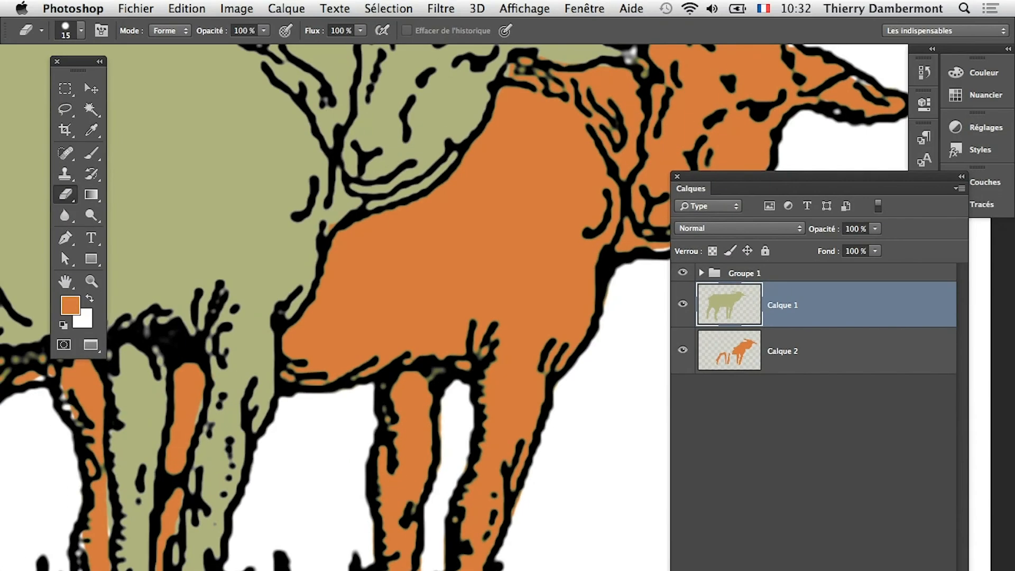
pyautogui.scroll(-3, 308, 376)
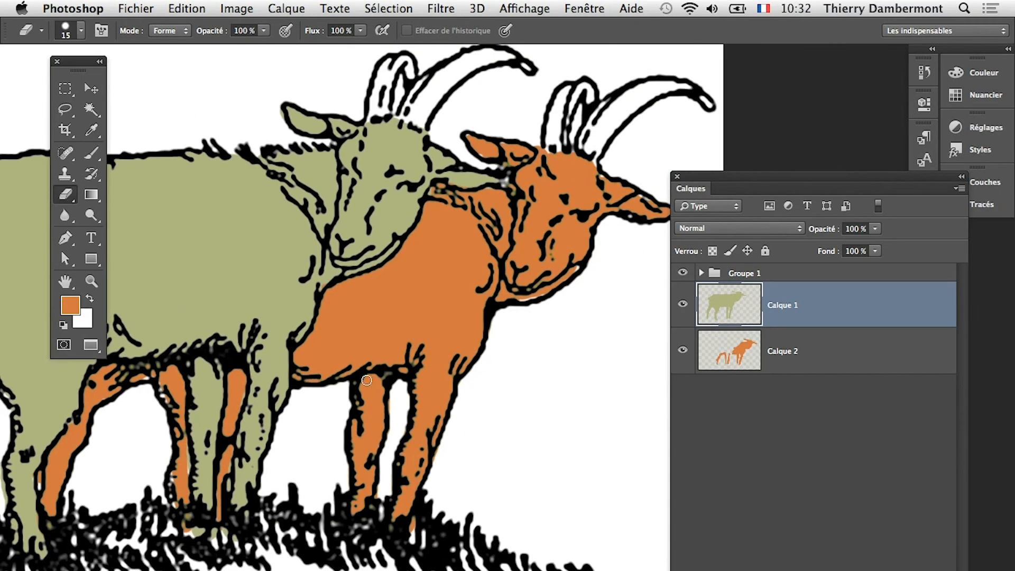
# Paint orange over the white gap along the rear goat's chin on Calque 1 with a 28 px brush, and hide Calque 2
pyautogui.press('b')
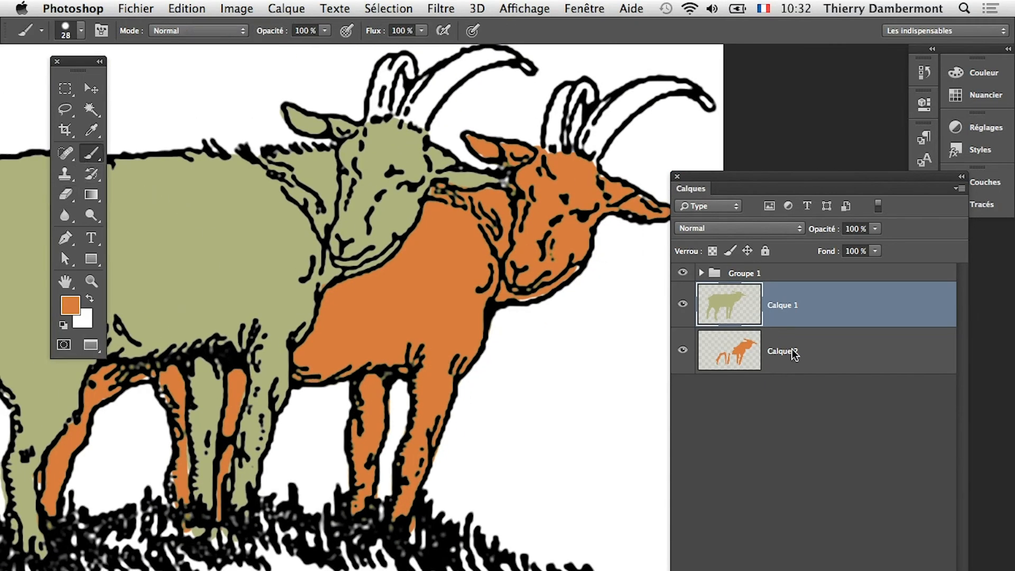
pyautogui.click(793, 353)
pyautogui.scroll(5, 531, 283)
pyautogui.scroll(-1, 450, 312)
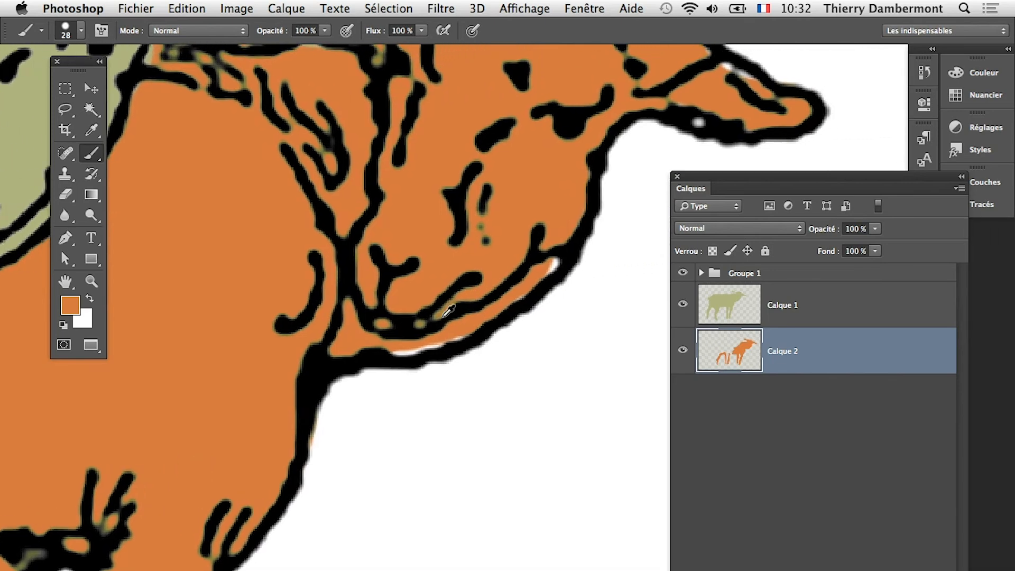
pyautogui.scroll(2, 516, 313)
pyautogui.scroll(-1, 520, 312)
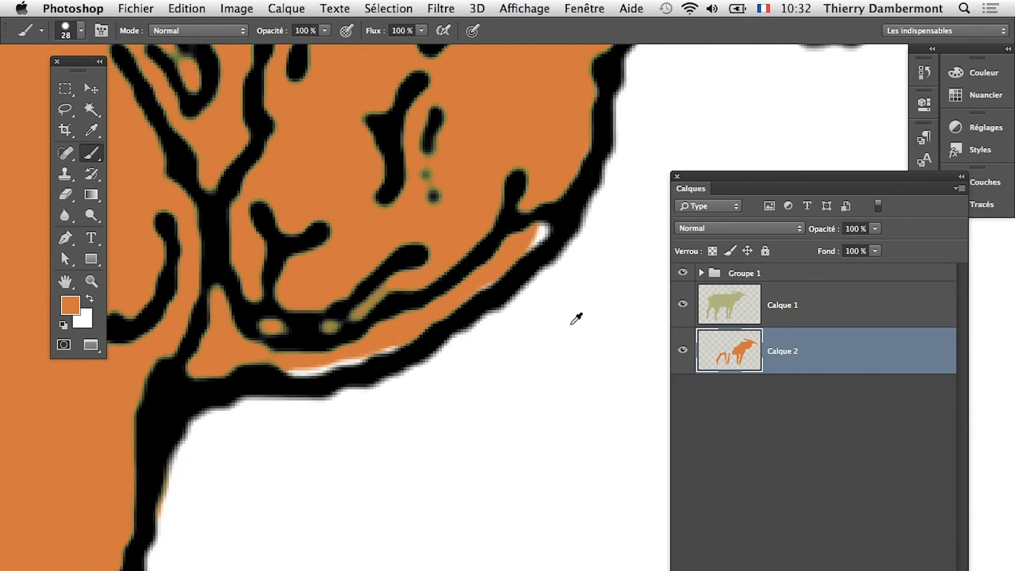
pyautogui.click(799, 317)
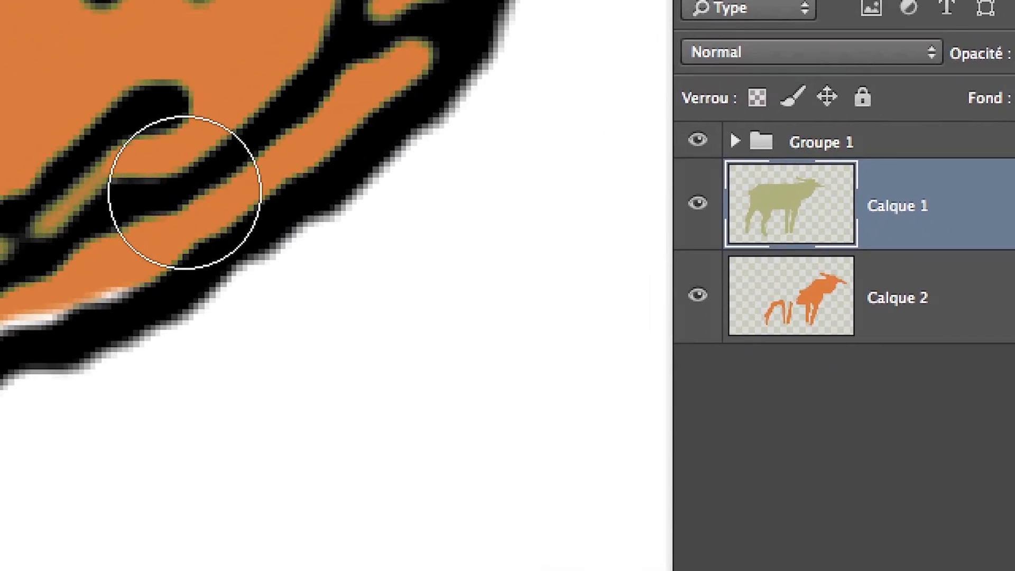
pyautogui.moveTo(185, 191); pyautogui.dragTo(127, 241)
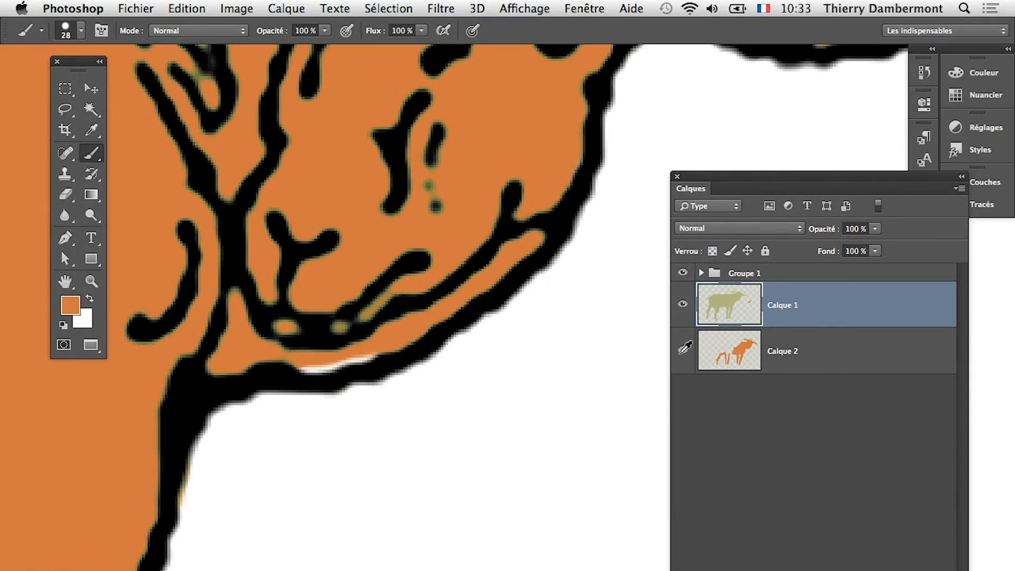
pyautogui.click(683, 348)
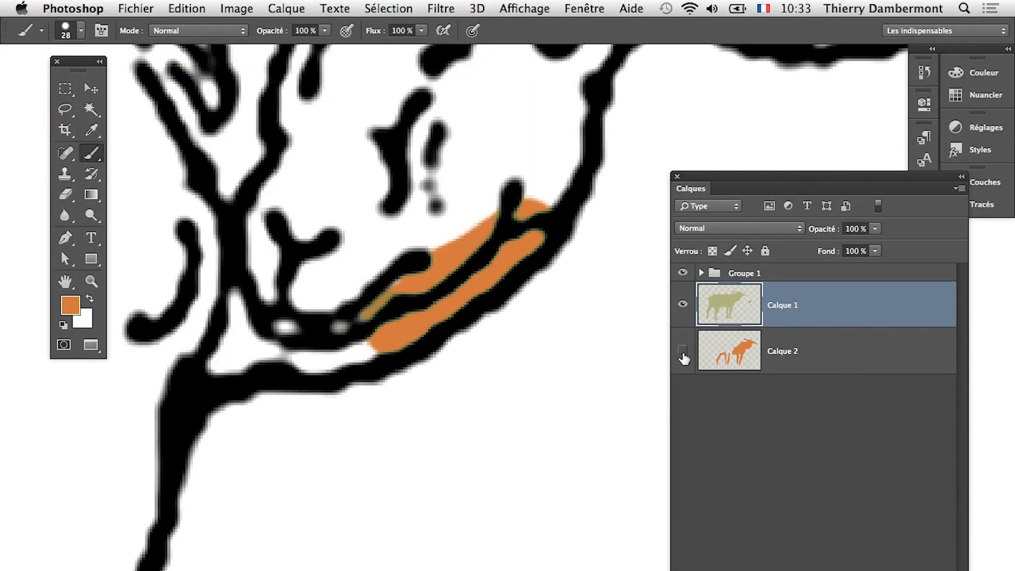
pyautogui.click(64, 109)
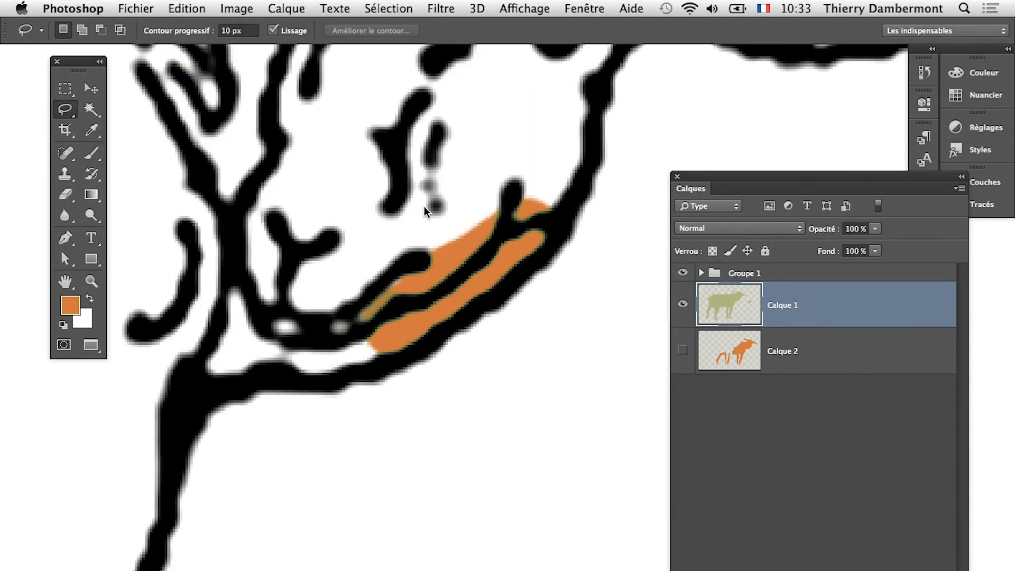
pyautogui.moveTo(424, 209)
pyautogui.mouseDown()
pyautogui.moveTo(306, 340)
pyautogui.moveTo(426, 430)
pyautogui.moveTo(542, 403)
pyautogui.moveTo(420, 225)
pyautogui.mouseUp()
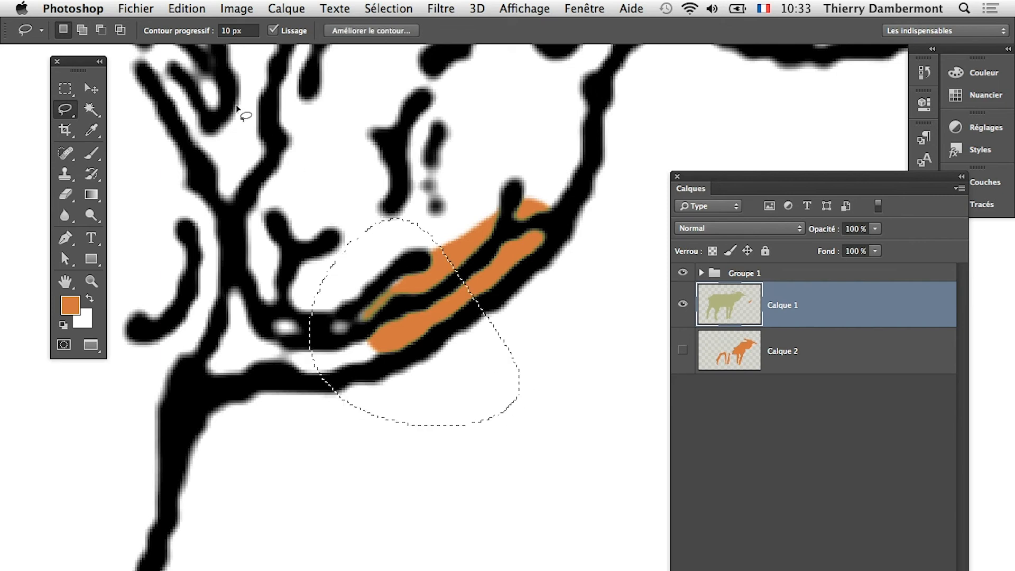
pyautogui.press('super+d')
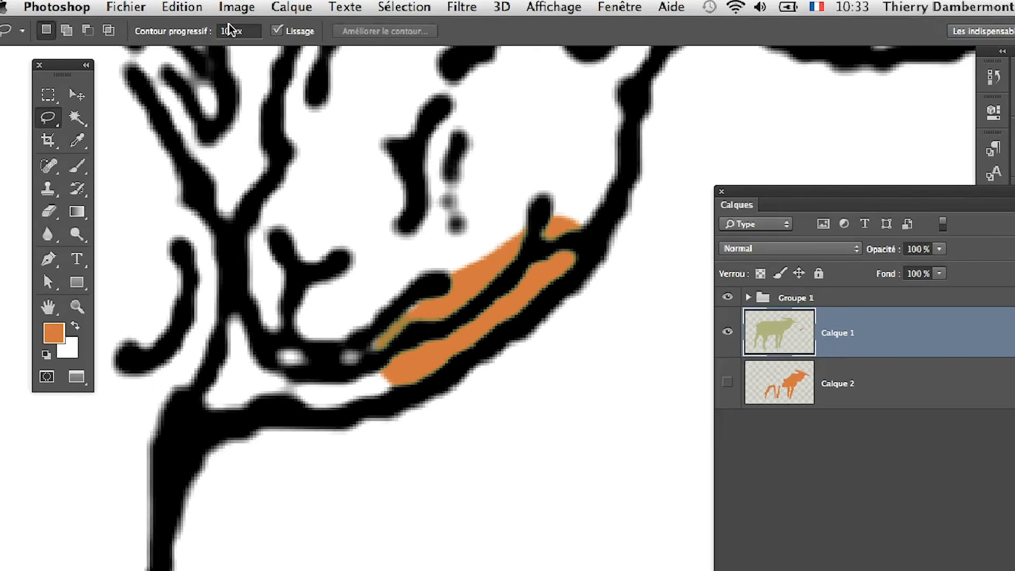
# Set the lasso's progressive contour to 0 px and lasso the whole misplaced orange patch on Calque 1
pyautogui.click(225, 30)
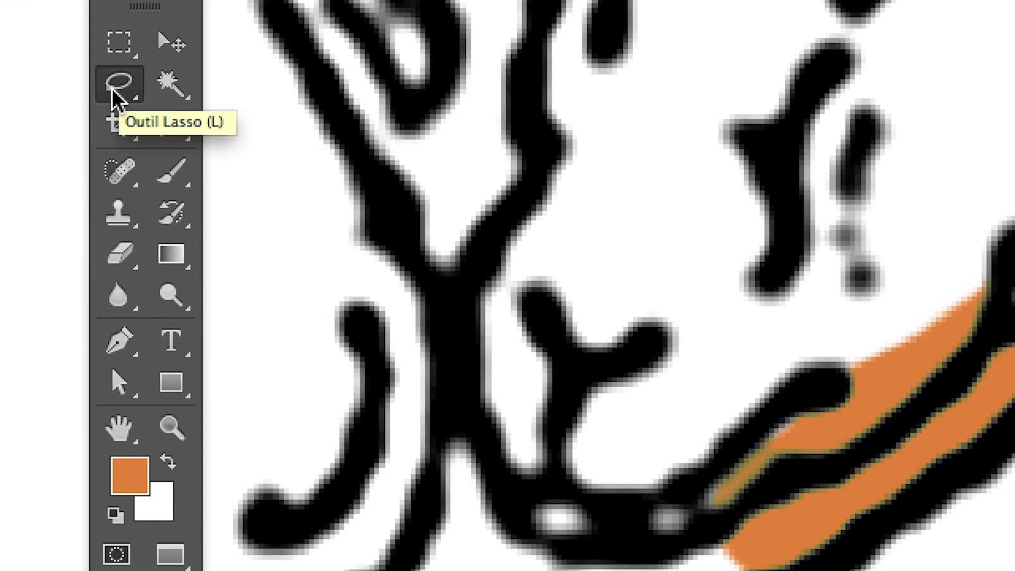
pyautogui.click(112, 95)
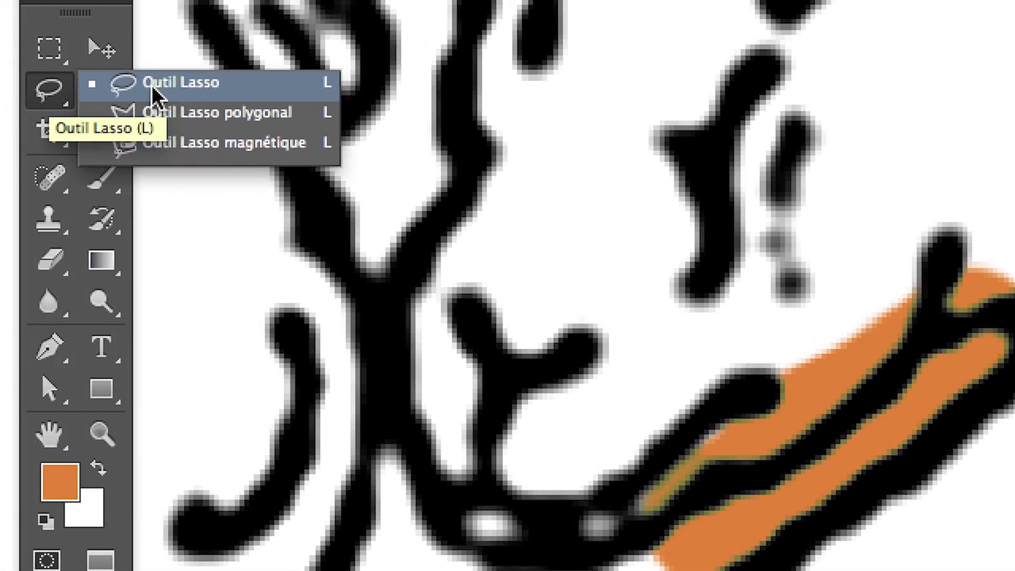
pyautogui.click(163, 95)
pyautogui.click(32, 98)
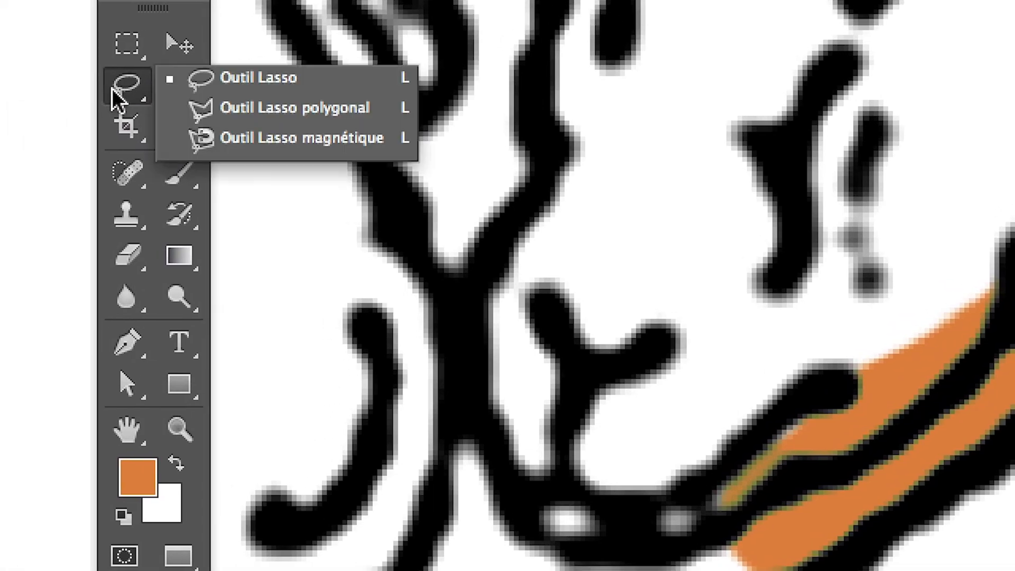
pyautogui.click(113, 91)
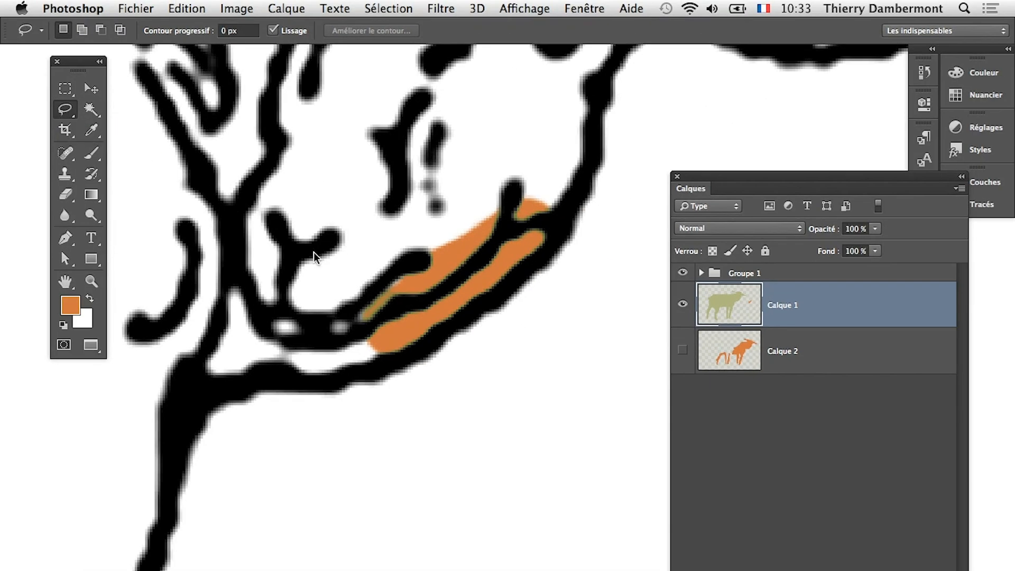
pyautogui.moveTo(339, 268)
pyautogui.mouseDown()
pyautogui.moveTo(332, 327)
pyautogui.moveTo(445, 419)
pyautogui.moveTo(596, 286)
pyautogui.moveTo(547, 150)
pyautogui.moveTo(375, 256)
pyautogui.moveTo(344, 325)
pyautogui.mouseUp()
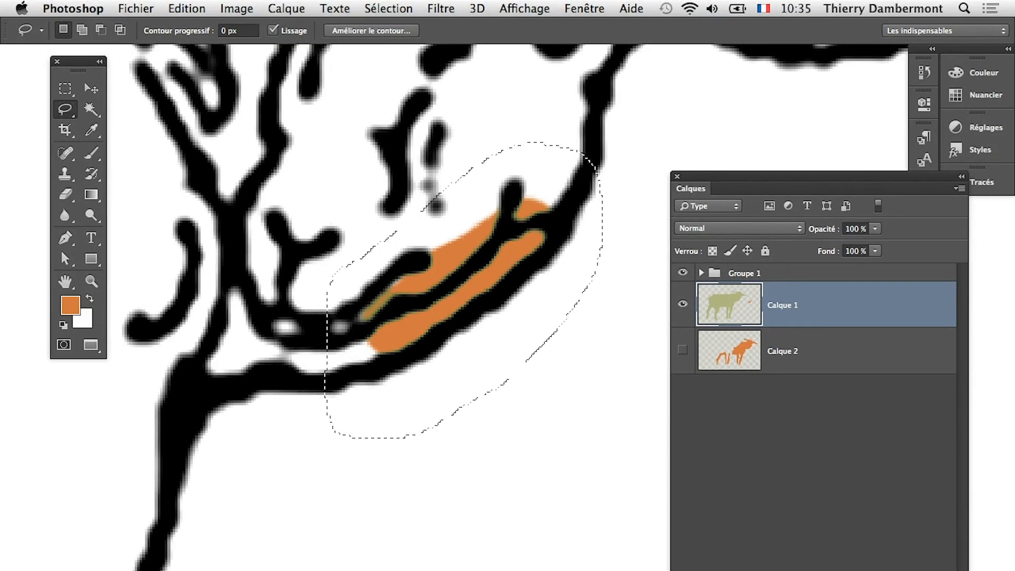
# Cut the selected orange patch from Calque 1 and paste it in place directly above Calque 2 with Coller en place
pyautogui.click(189, 8)
pyautogui.click(222, 118)
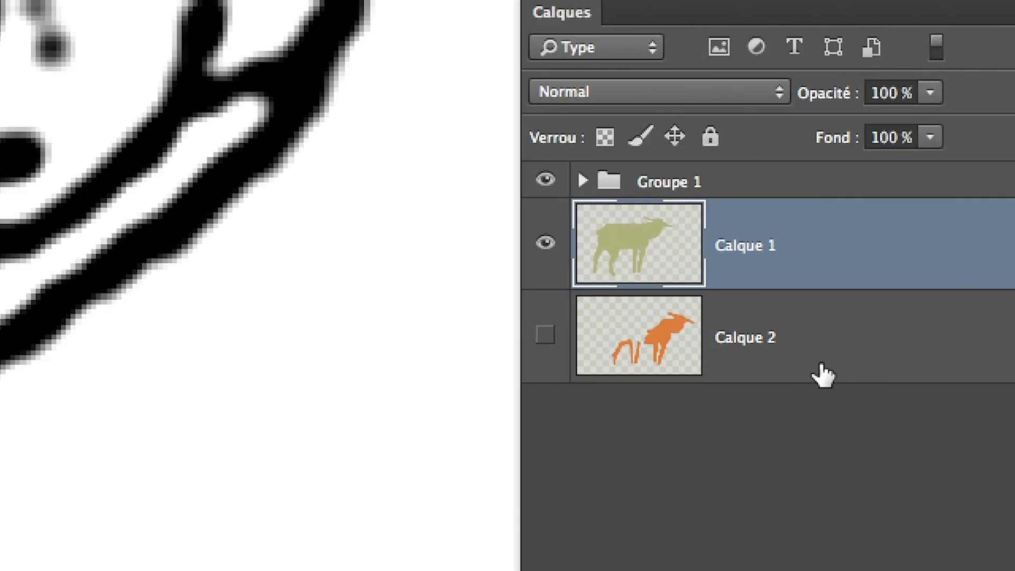
pyautogui.click(821, 371)
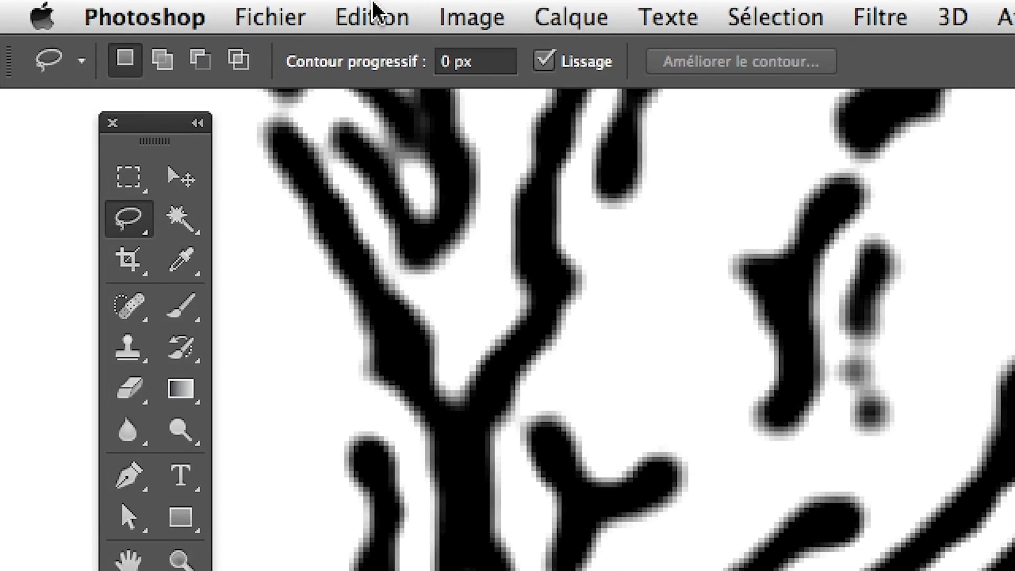
pyautogui.click(373, 7)
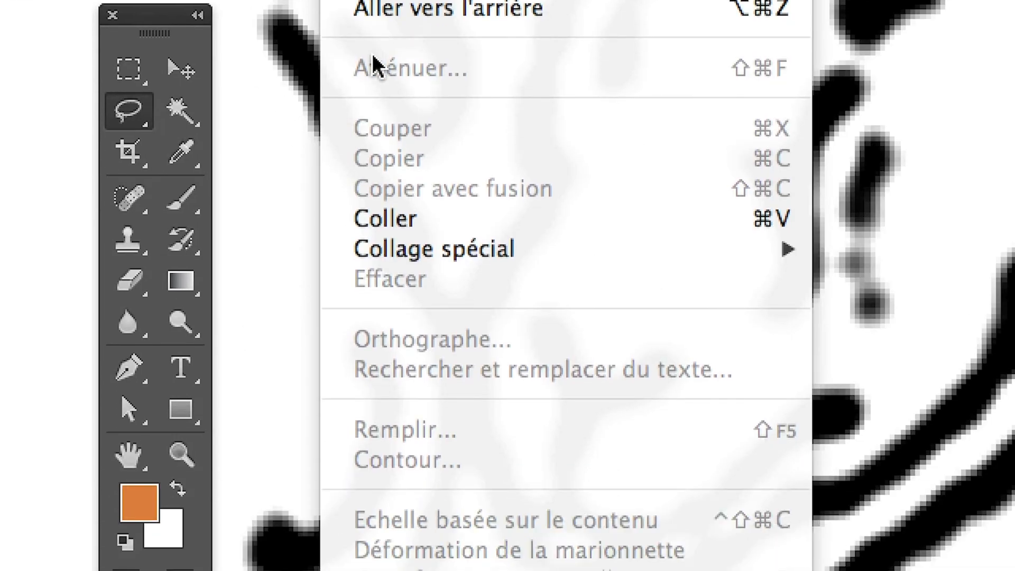
pyautogui.moveTo(379, 377)
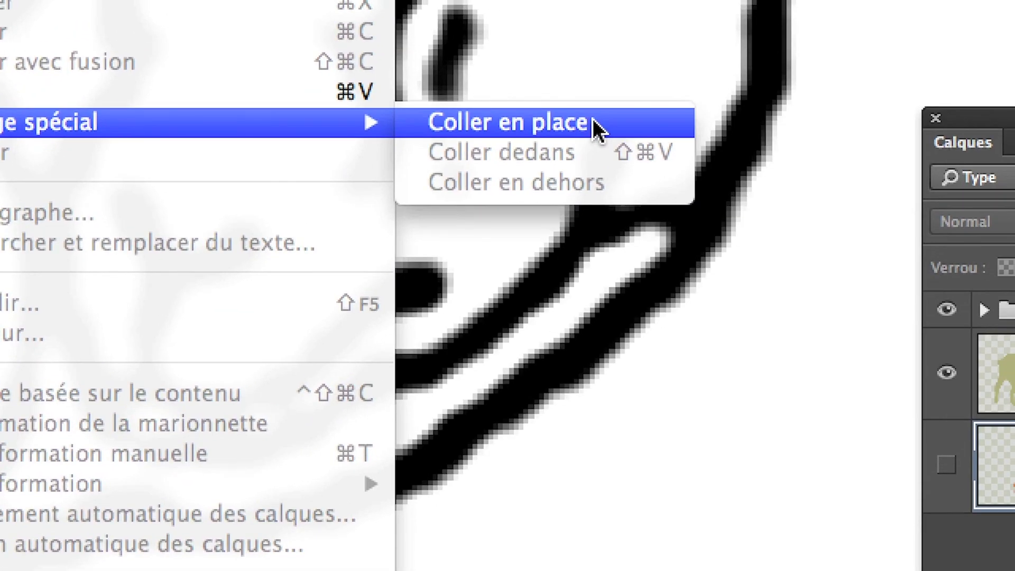
pyautogui.click(591, 127)
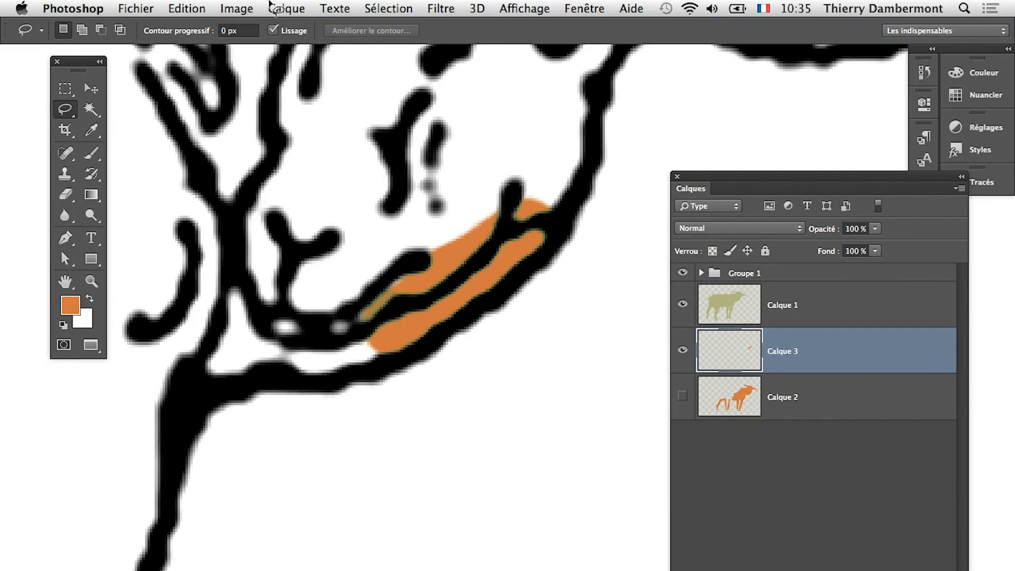
# Show Calque 2 again and merge the pasted orange patch, Calque 3, down into it
pyautogui.click(272, 8)
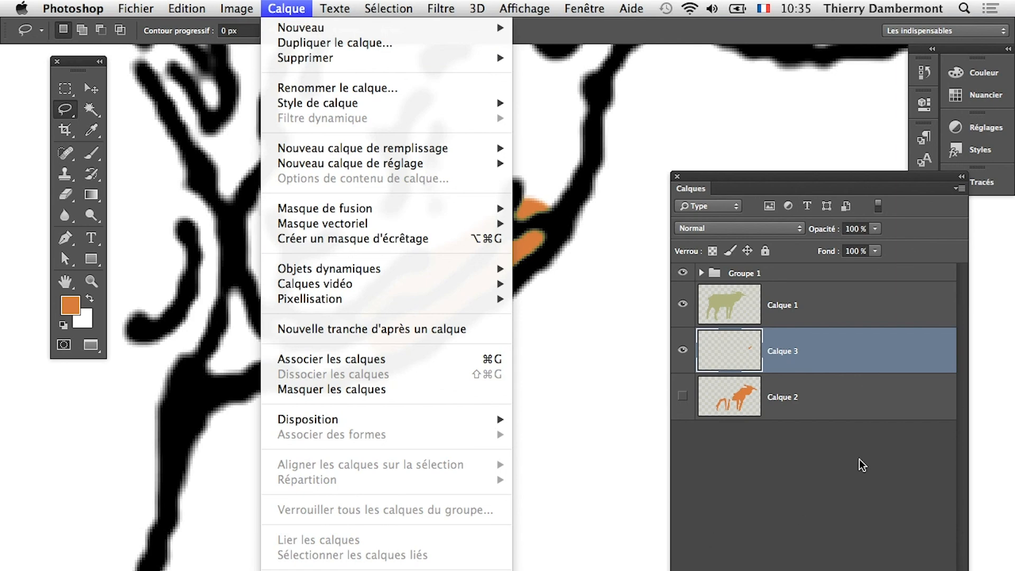
pyautogui.click(797, 452)
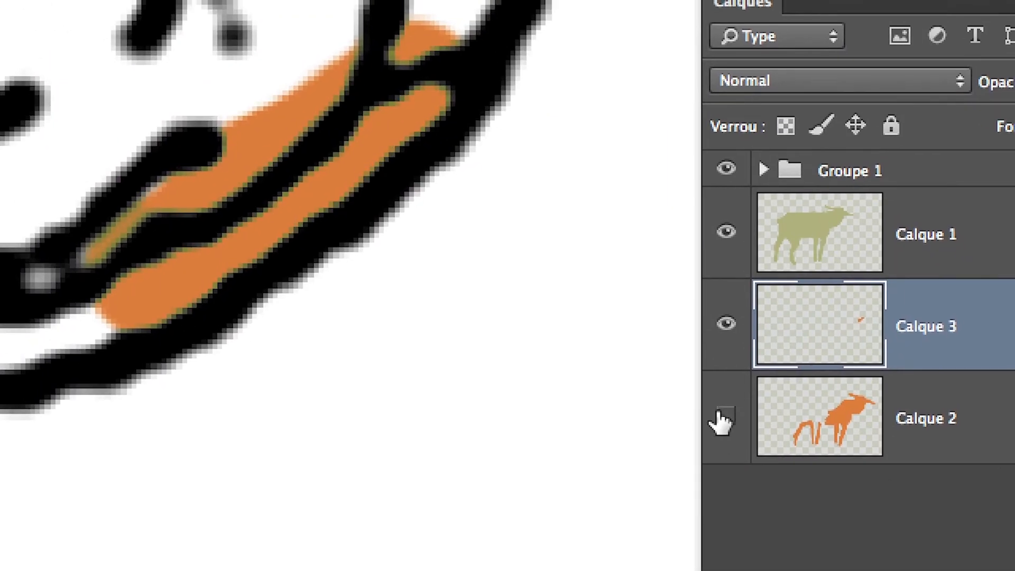
pyautogui.click(528, 363)
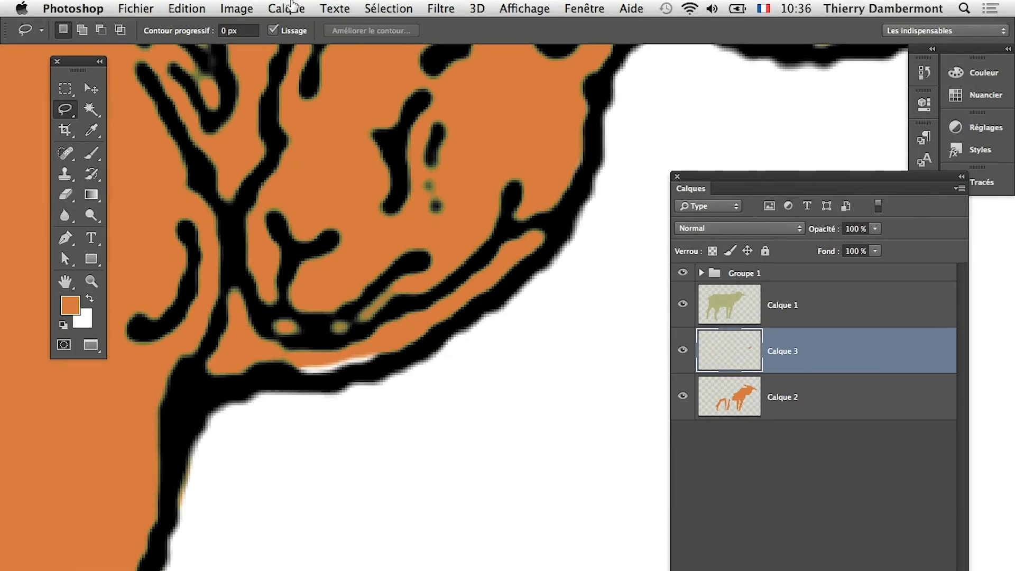
pyautogui.click(285, 9)
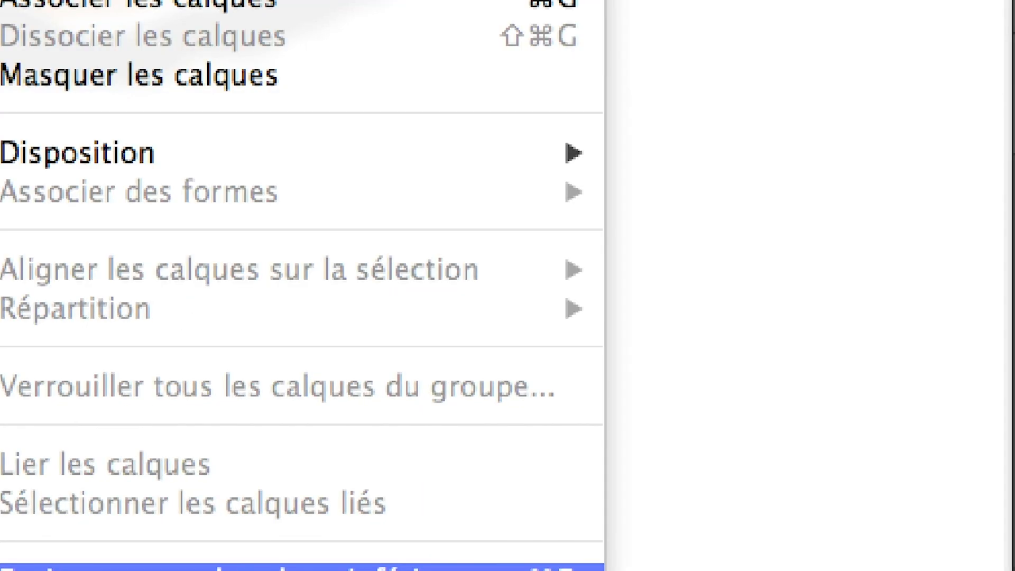
pyautogui.click(265, 569)
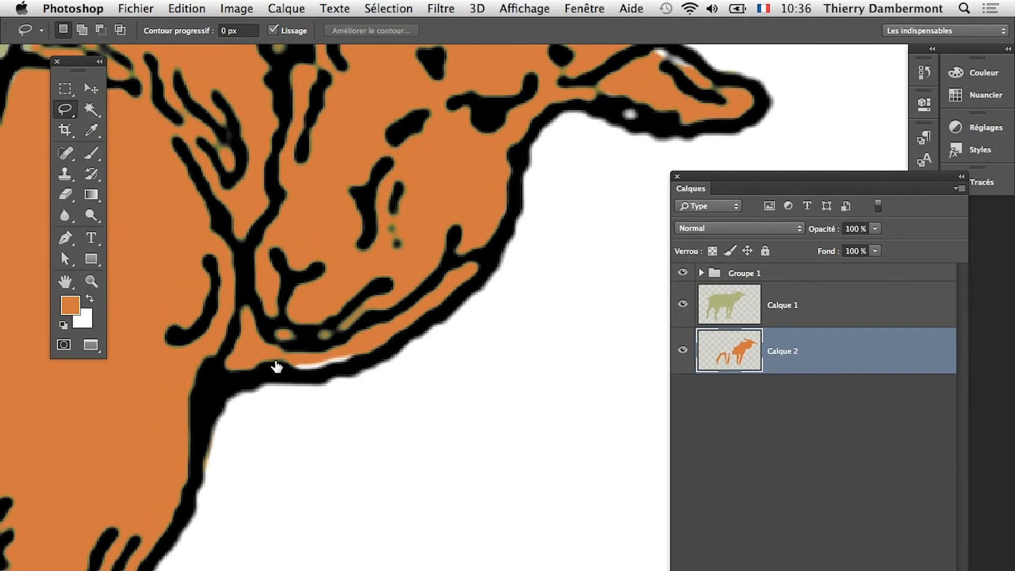
pyautogui.scroll(-4, 276, 365)
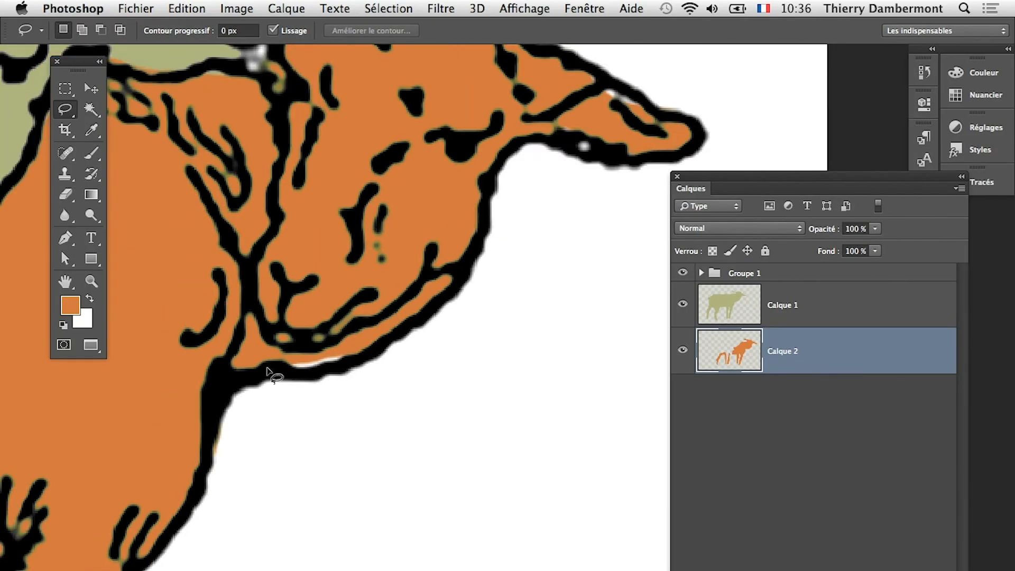
pyautogui.scroll(-1, 268, 371)
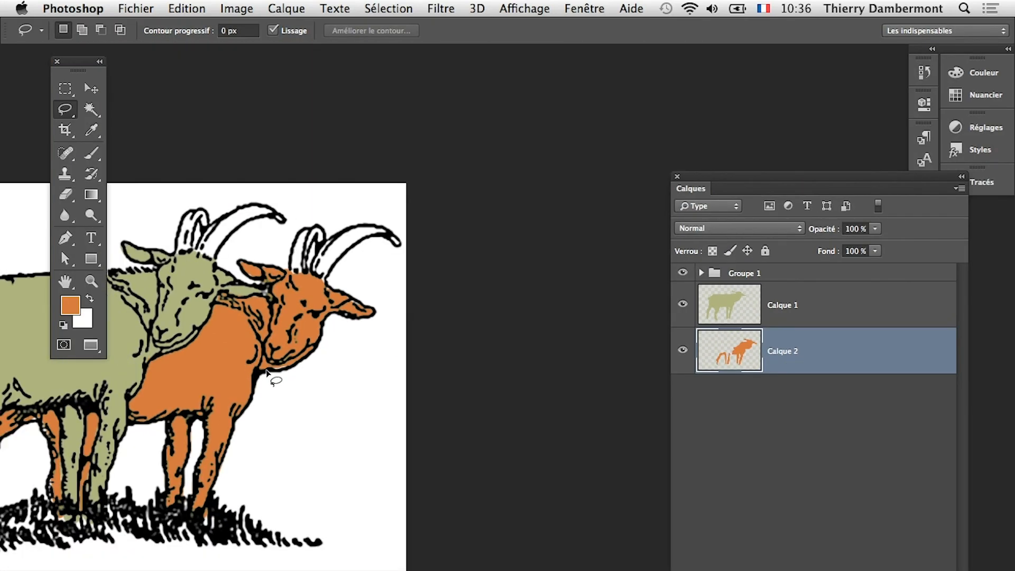
pyautogui.moveTo(258, 375); pyautogui.dragTo(379, 394)
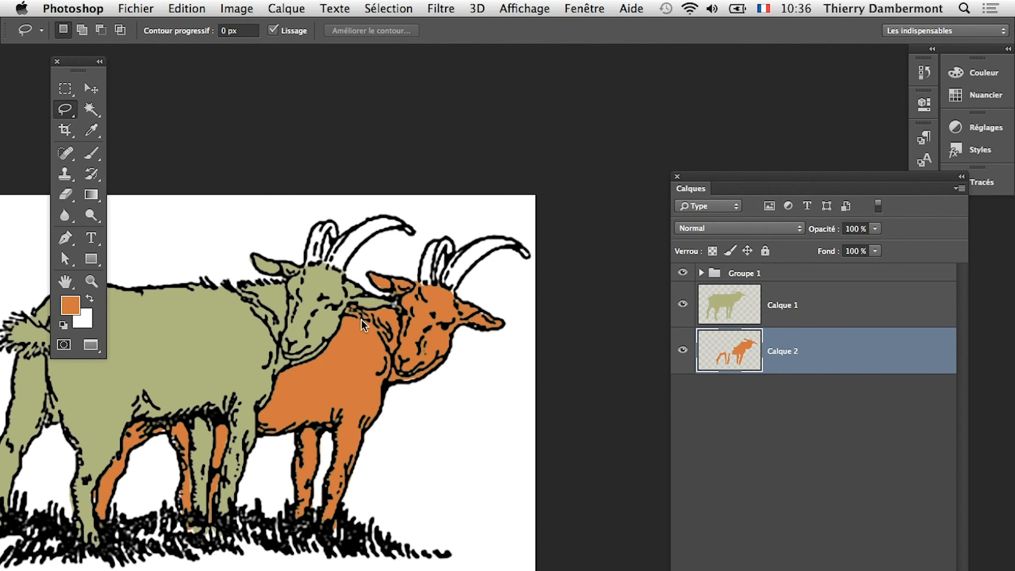
pyautogui.scroll(-3, 360, 319)
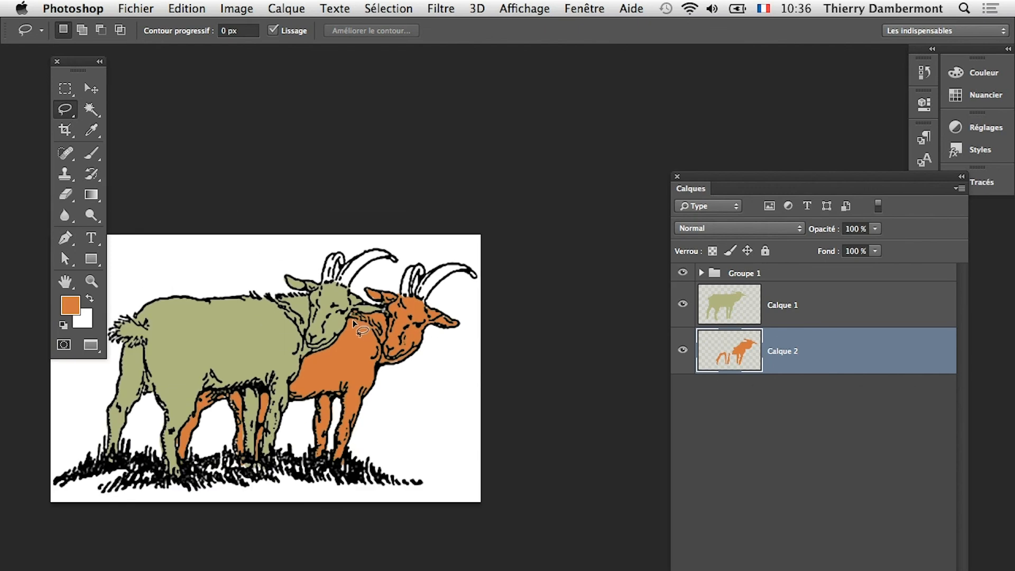